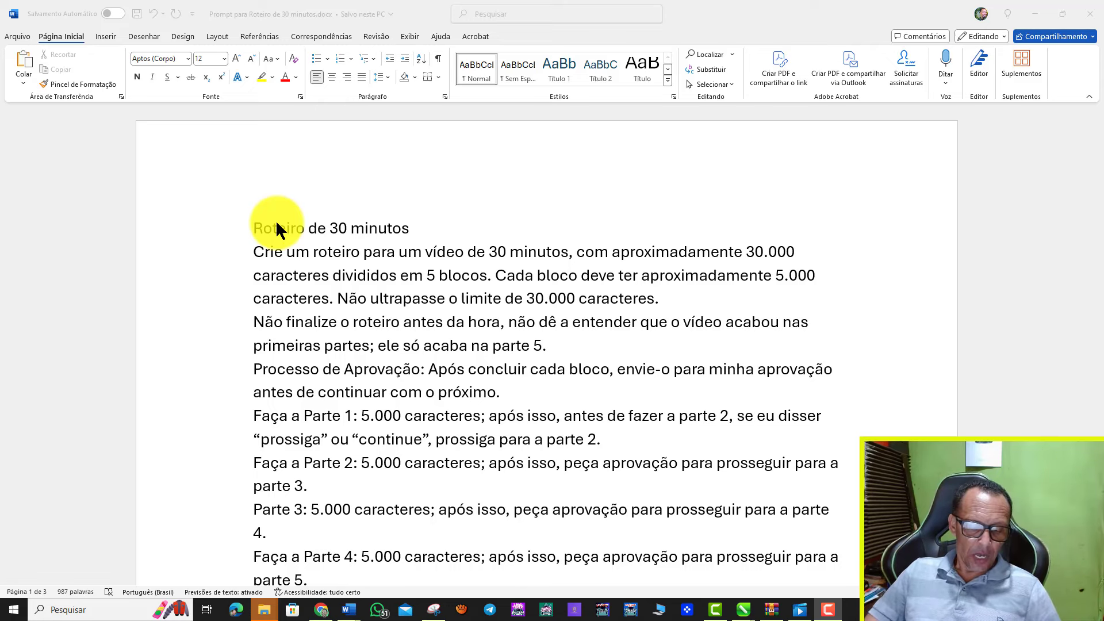
Review the prompt's title and opening request lines to find the numbers to change
{"action": "left_click", "coordinate": [419, 228]}
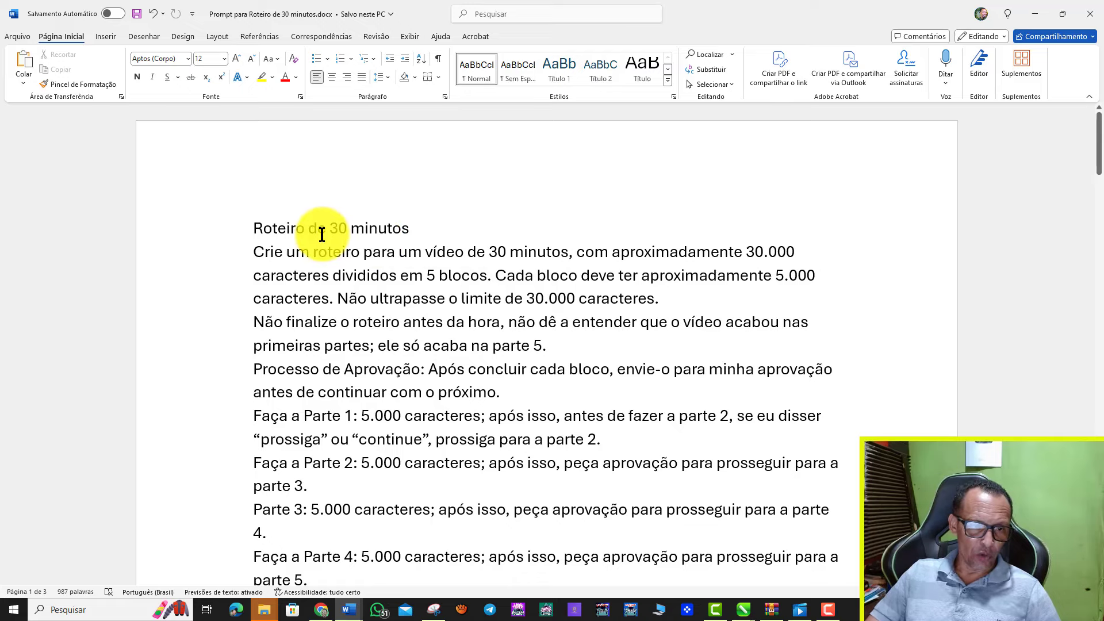
{"action": "scroll", "coordinate": [321, 231], "scroll_direction": "up", "scroll_amount": 4}
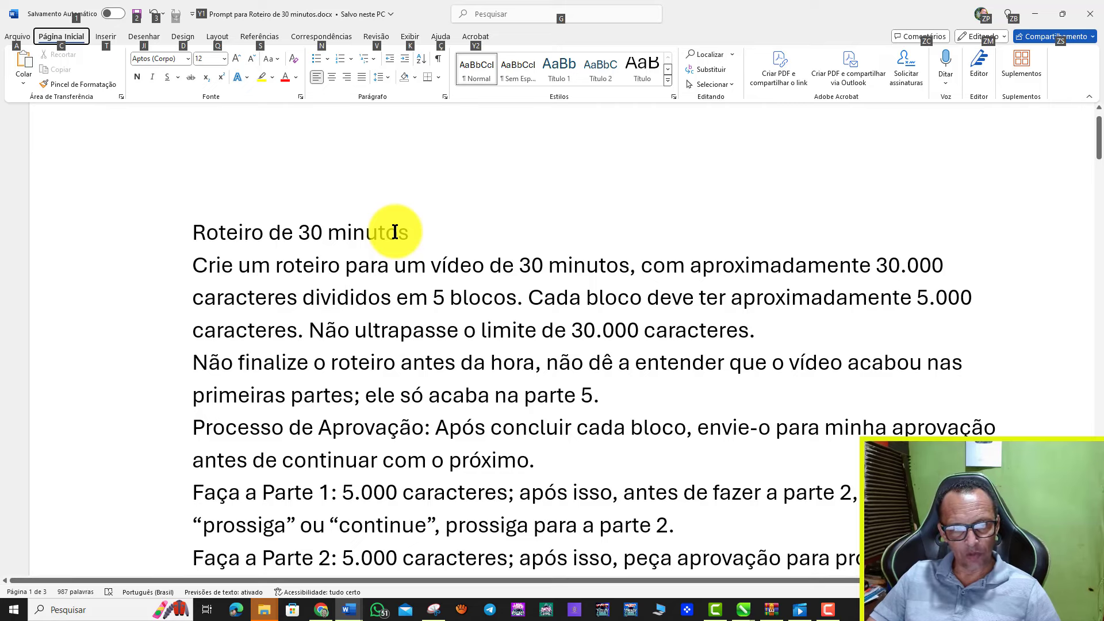
{"action": "mouse_move", "coordinate": [195, 268]}
{"action": "left_mouse_down"}
{"action": "mouse_move", "coordinate": [605, 281]}
{"action": "mouse_move", "coordinate": [661, 266]}
{"action": "mouse_move", "coordinate": [940, 271]}
{"action": "left_mouse_up"}
{"action": "left_click", "coordinate": [652, 278]}
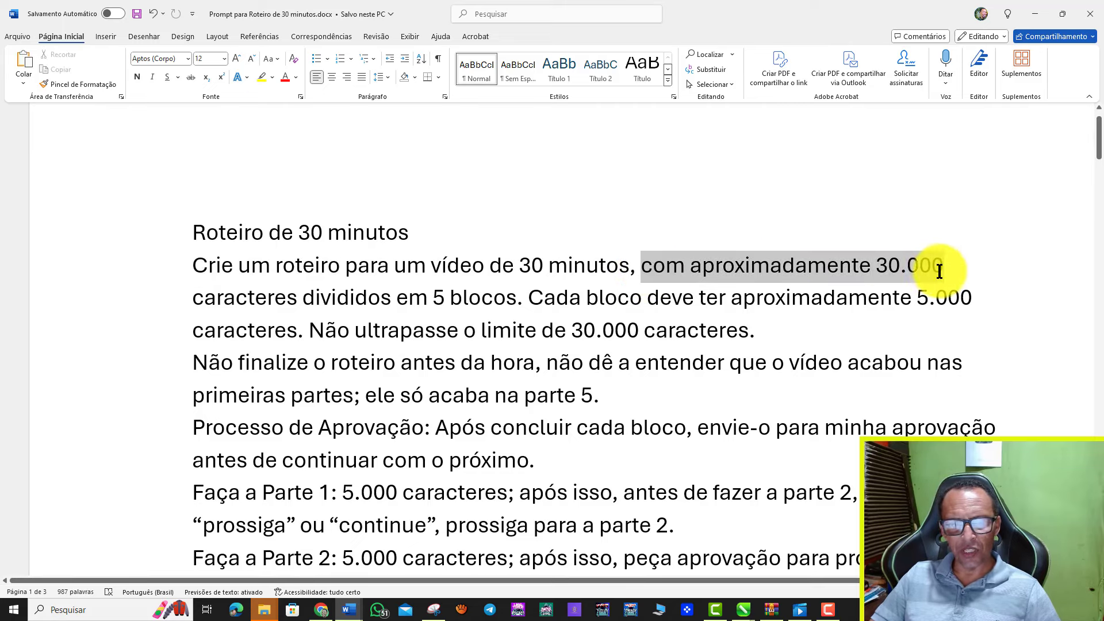
{"action": "left_click", "coordinate": [214, 296]}
{"action": "mouse_move", "coordinate": [193, 296]}
{"action": "left_mouse_down"}
{"action": "mouse_move", "coordinate": [468, 316]}
{"action": "mouse_move", "coordinate": [531, 299]}
{"action": "left_mouse_up"}
{"action": "left_click", "coordinate": [530, 299]}
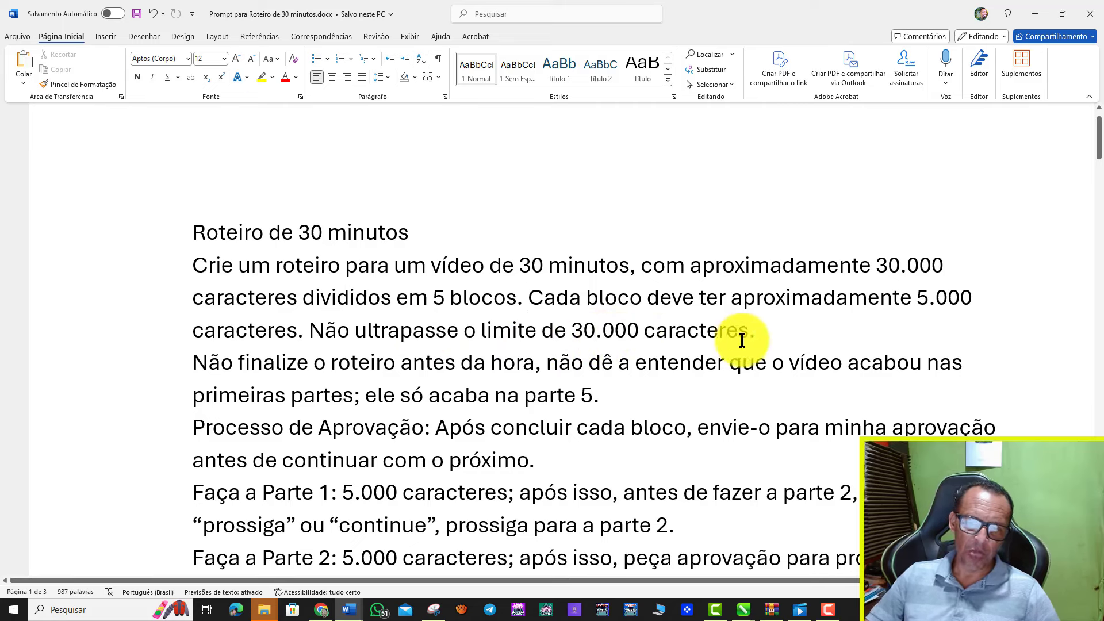
{"action": "left_click_drag", "start_coordinate": [199, 226], "coordinate": [765, 335]}
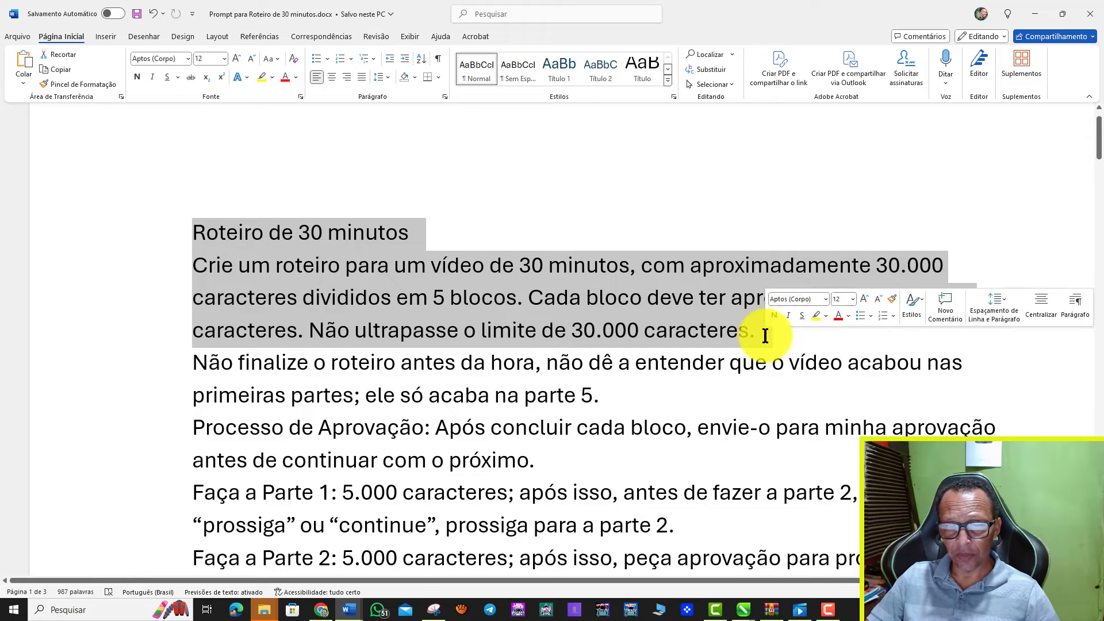
{"action": "left_click", "coordinate": [586, 219]}
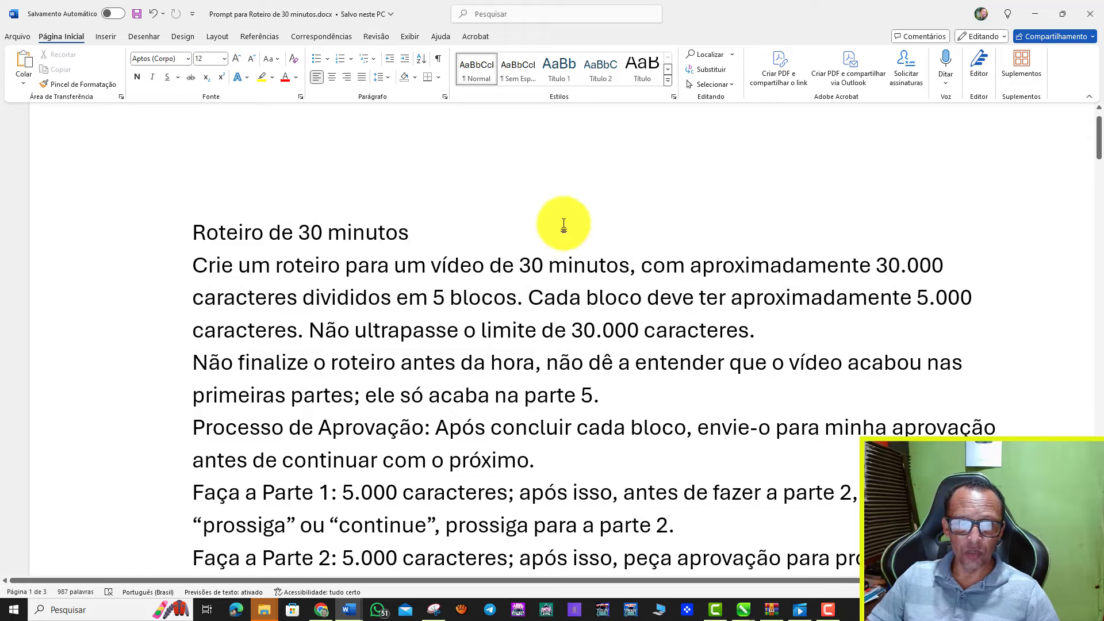
{"action": "left_click_drag", "start_coordinate": [298, 230], "coordinate": [321, 230]}
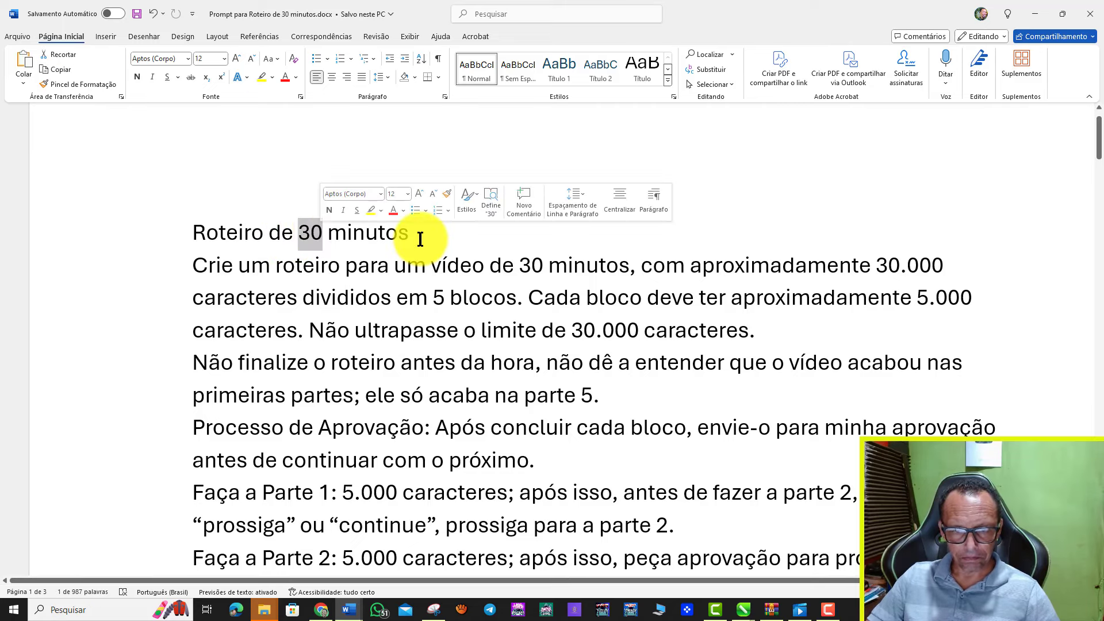
{"action": "left_click", "coordinate": [421, 239]}
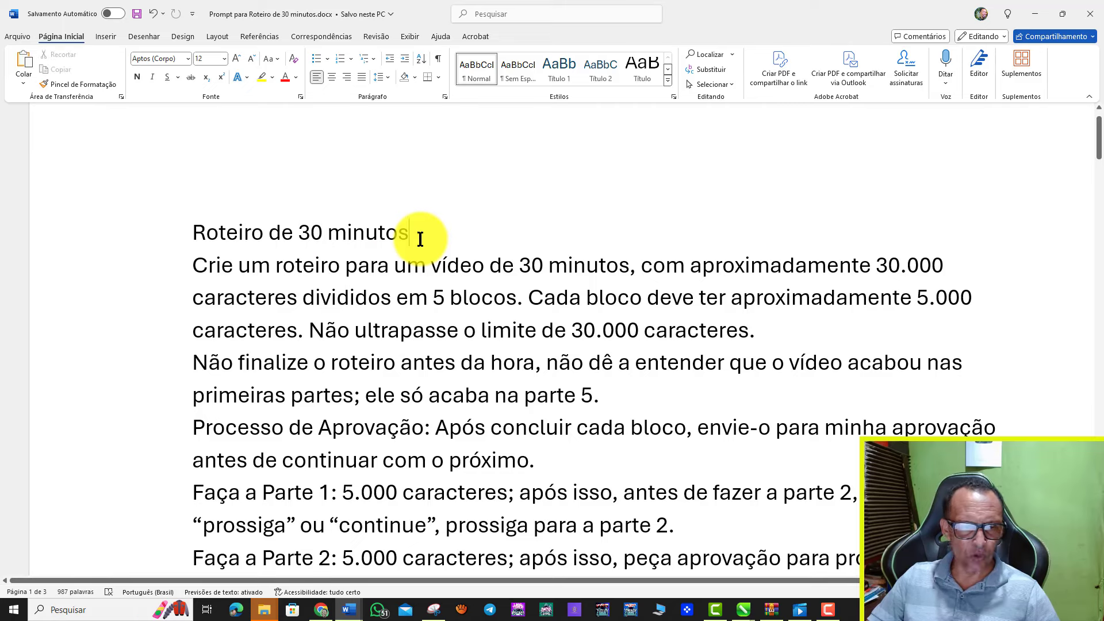
{"action": "left_click_drag", "start_coordinate": [196, 265], "coordinate": [510, 268]}
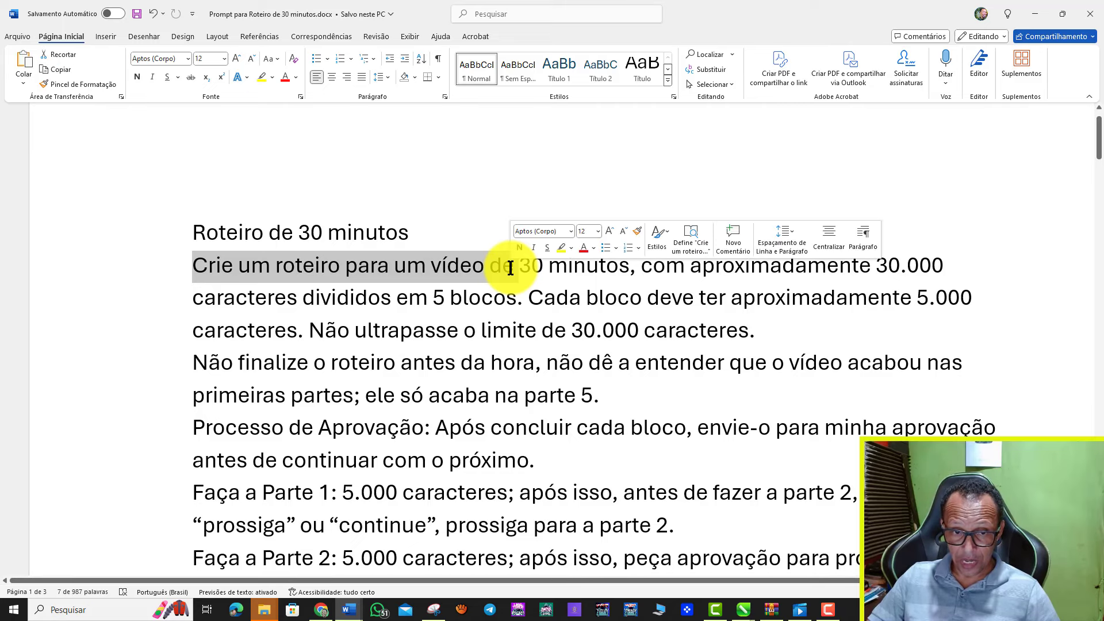
{"action": "left_click", "coordinate": [483, 232]}
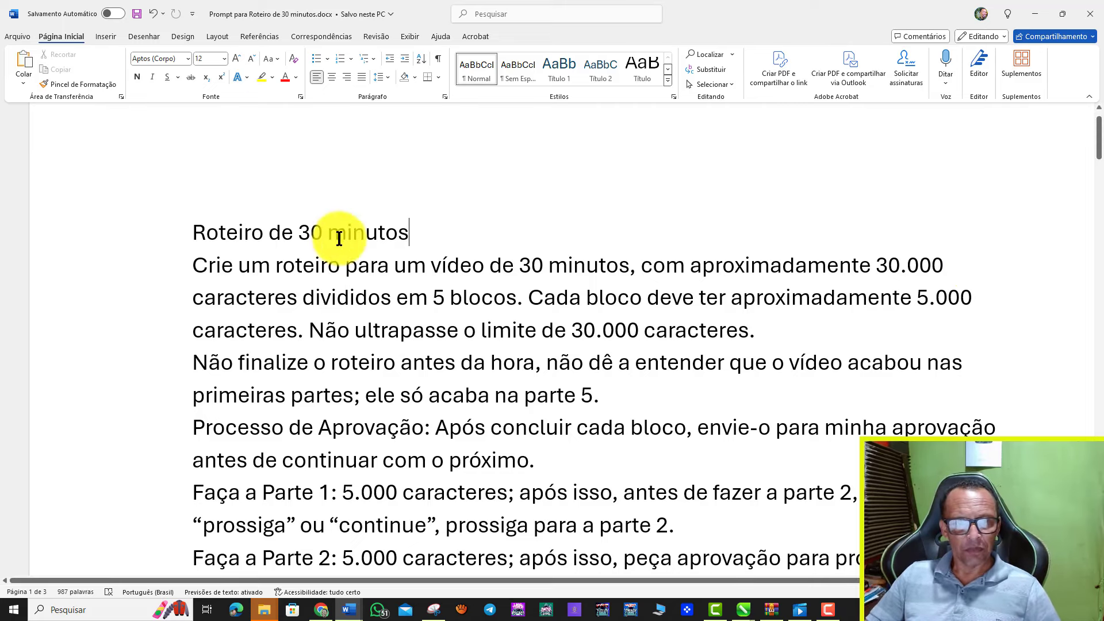
Change the title and video length from 30 to 20 minutes and the total to 20.000 characters
{"action": "left_click", "coordinate": [298, 231]}
{"action": "left_click_drag", "start_coordinate": [309, 231], "coordinate": [323, 233]}
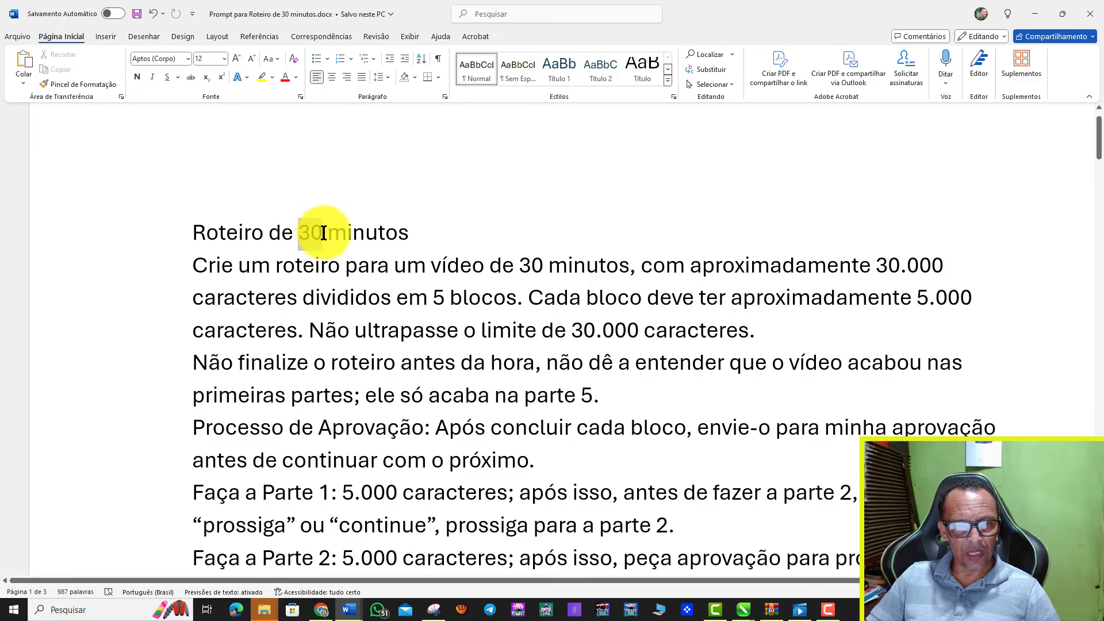
{"action": "left_click", "coordinate": [950, 267]}
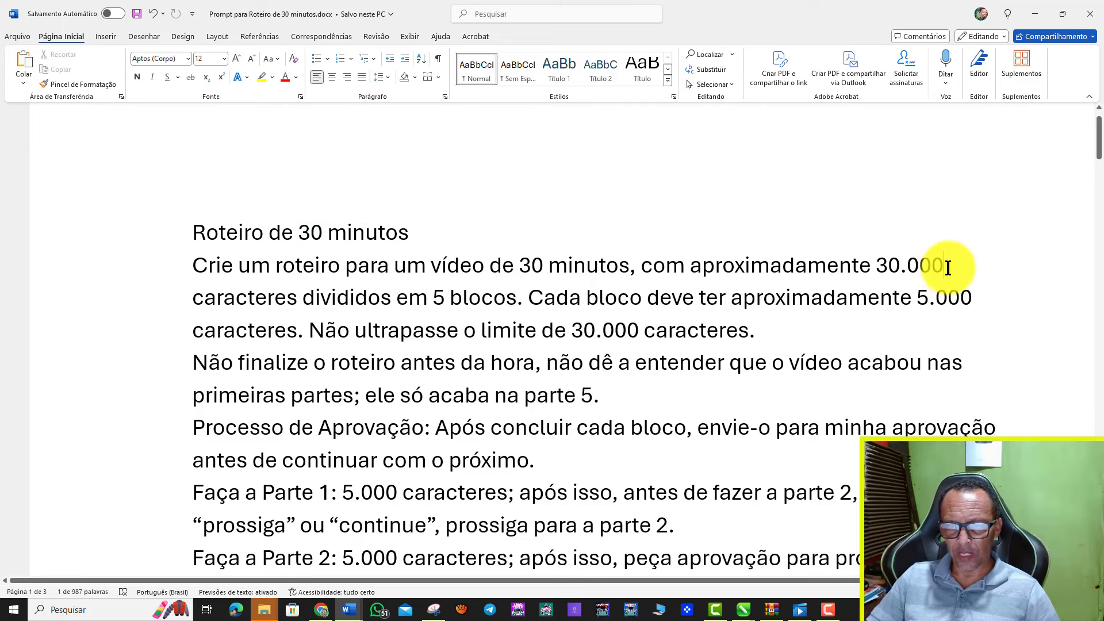
{"action": "left_click_drag", "start_coordinate": [952, 269], "coordinate": [875, 268]}
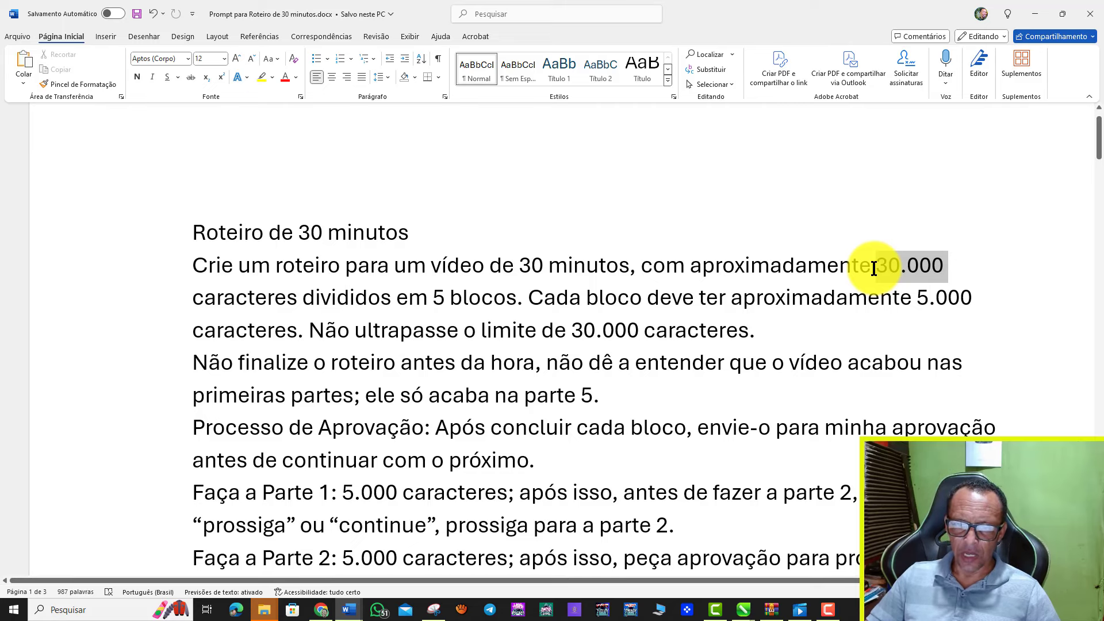
{"action": "left_click", "coordinate": [674, 222]}
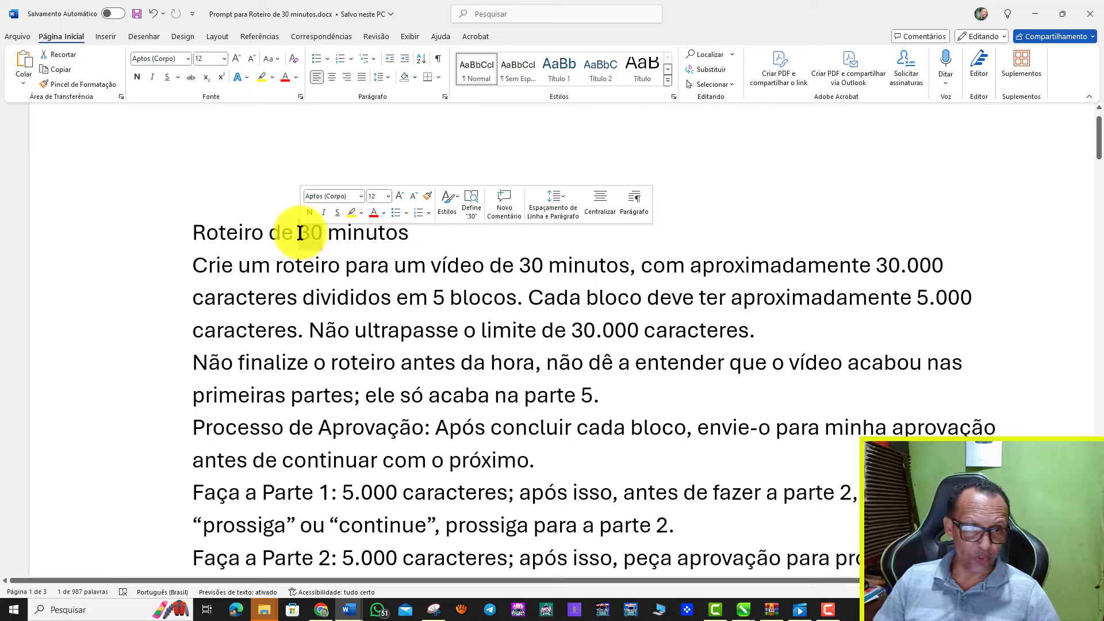
{"action": "type", "text": "2"}
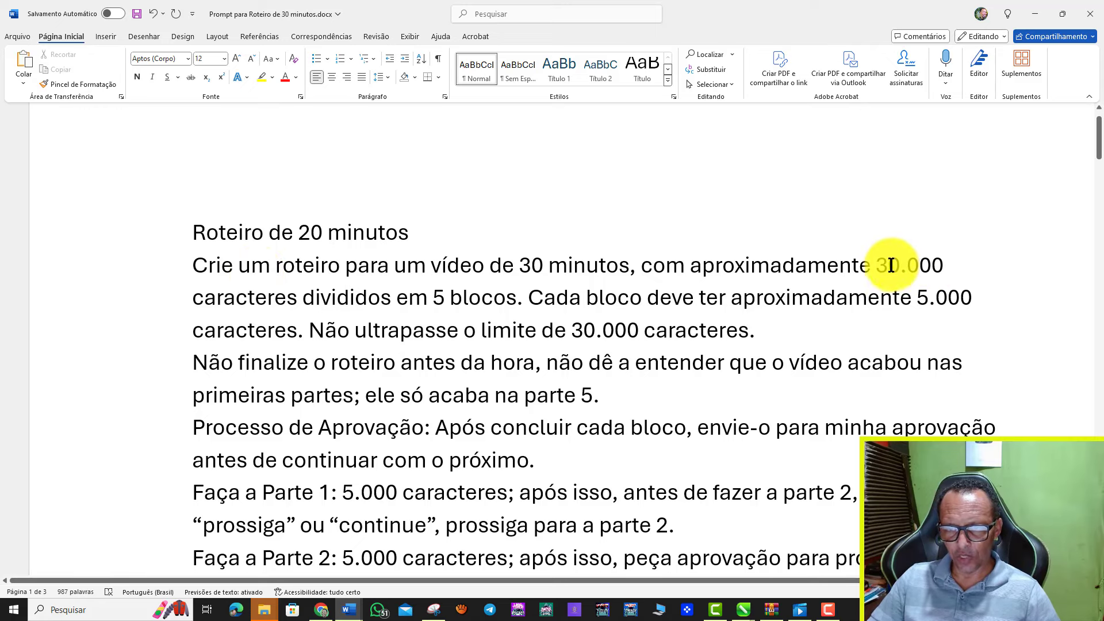
{"action": "left_click_drag", "start_coordinate": [889, 268], "coordinate": [880, 267]}
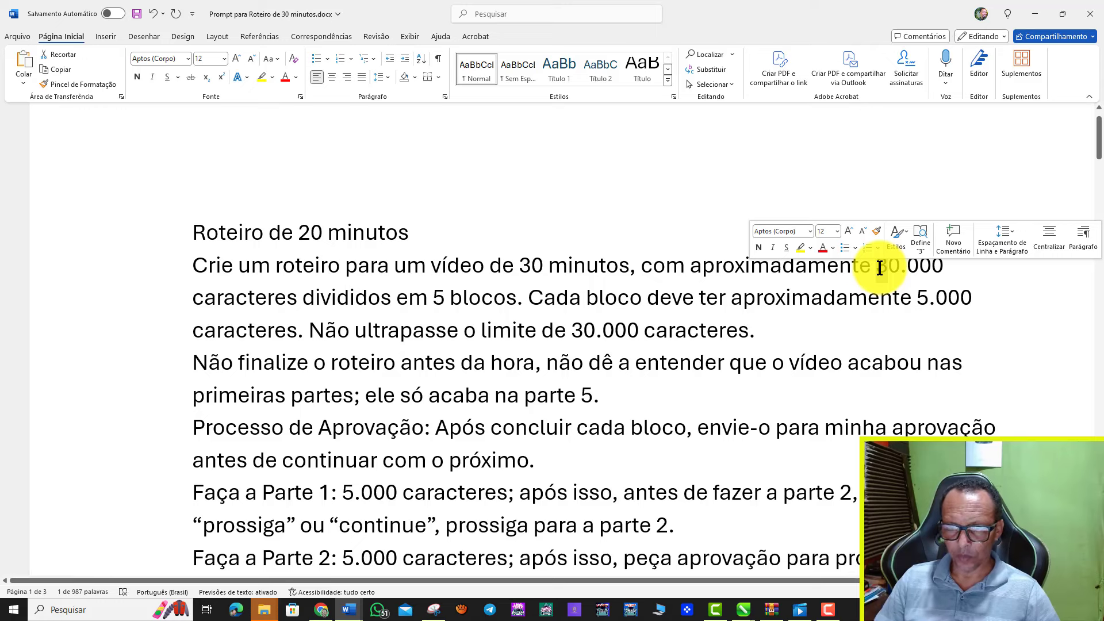
{"action": "type", "text": "20"}
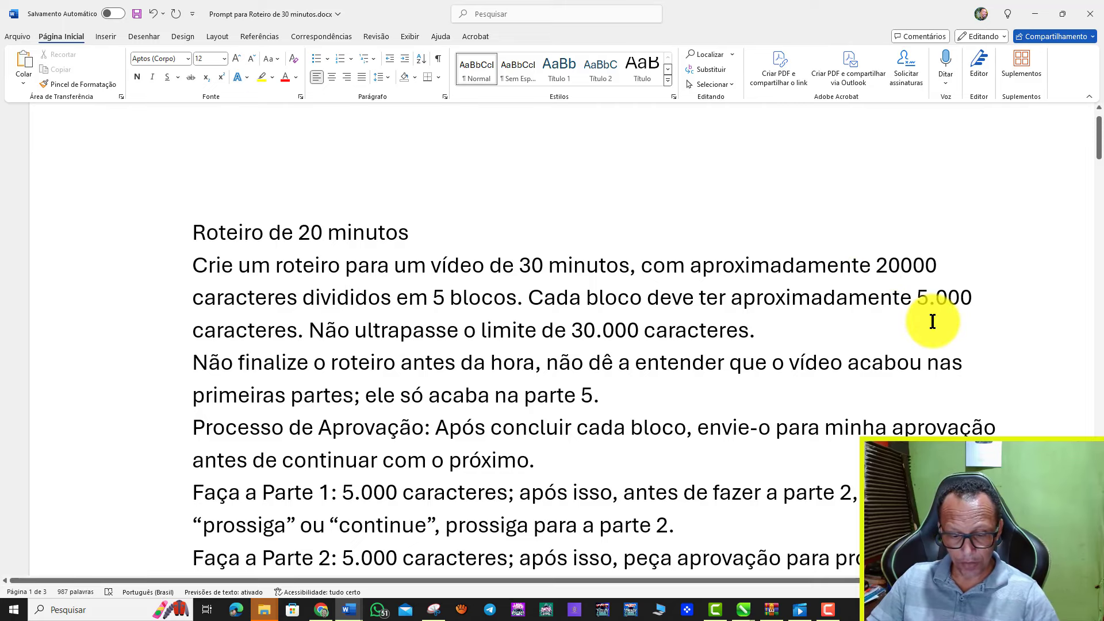
{"action": "type", "text": "."}
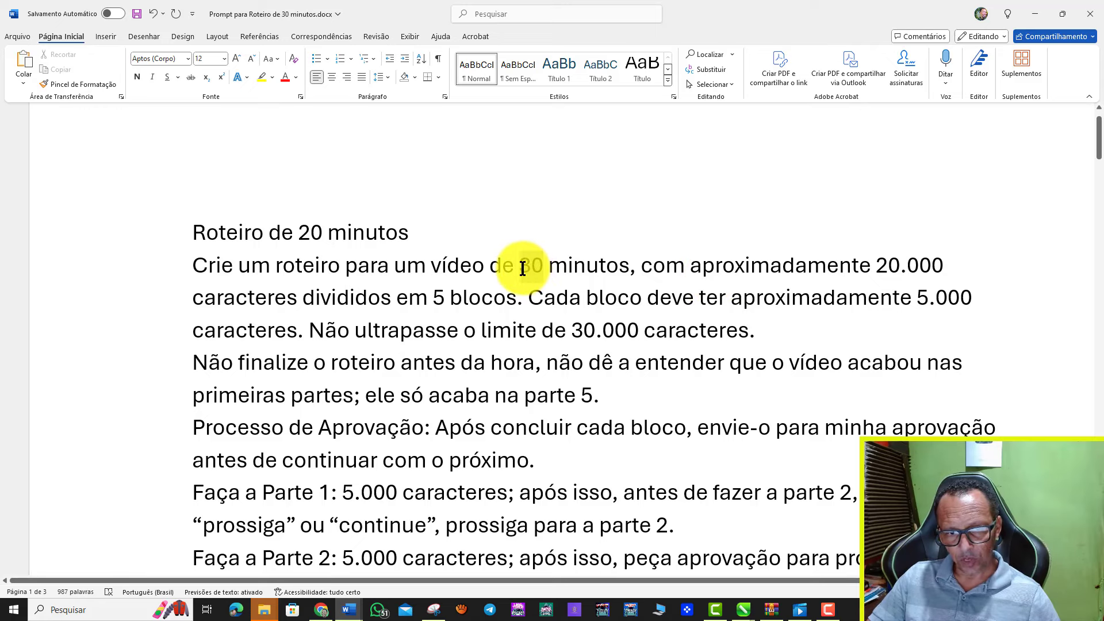
{"action": "type", "text": "20"}
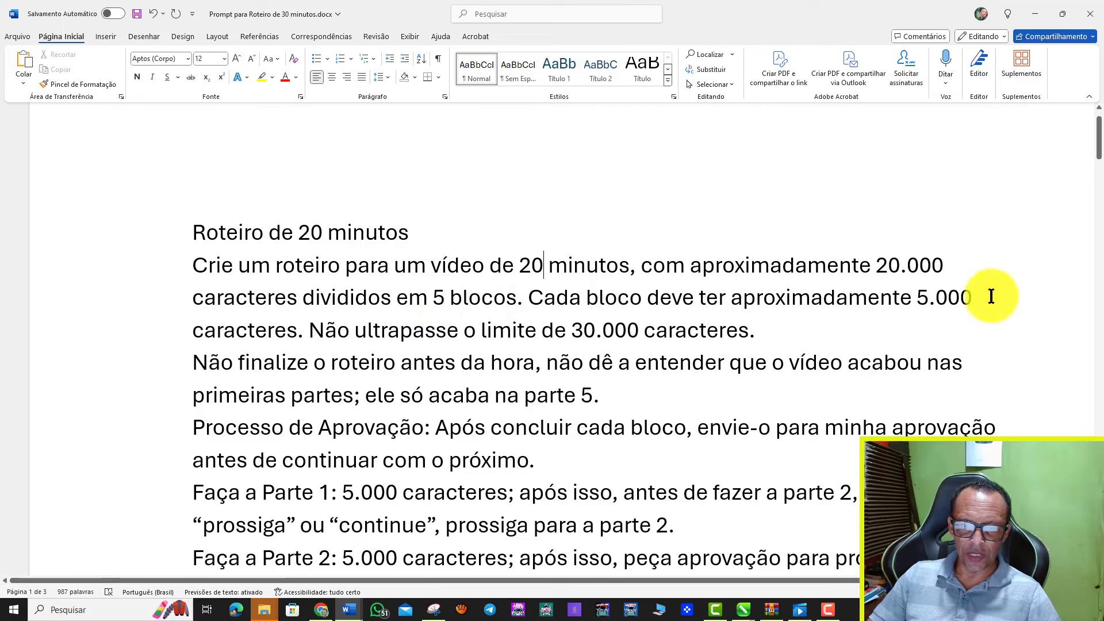
Keep 5 blocos, set each block to about 4.000 characters and the limit to 20.000
{"action": "double_click", "coordinate": [439, 298]}
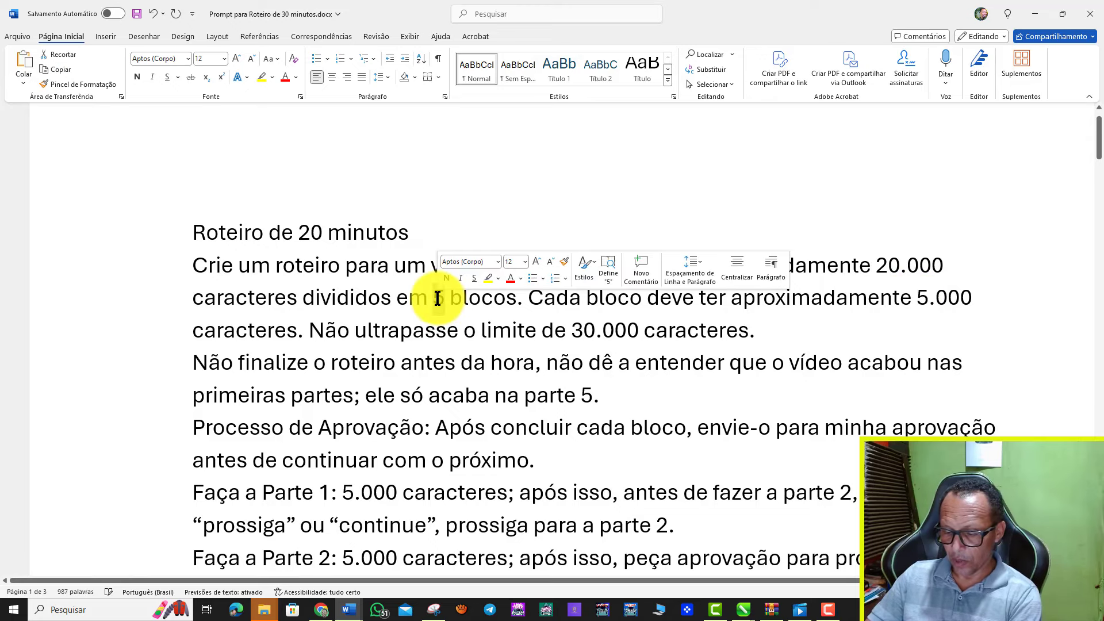
{"action": "type", "text": "4"}
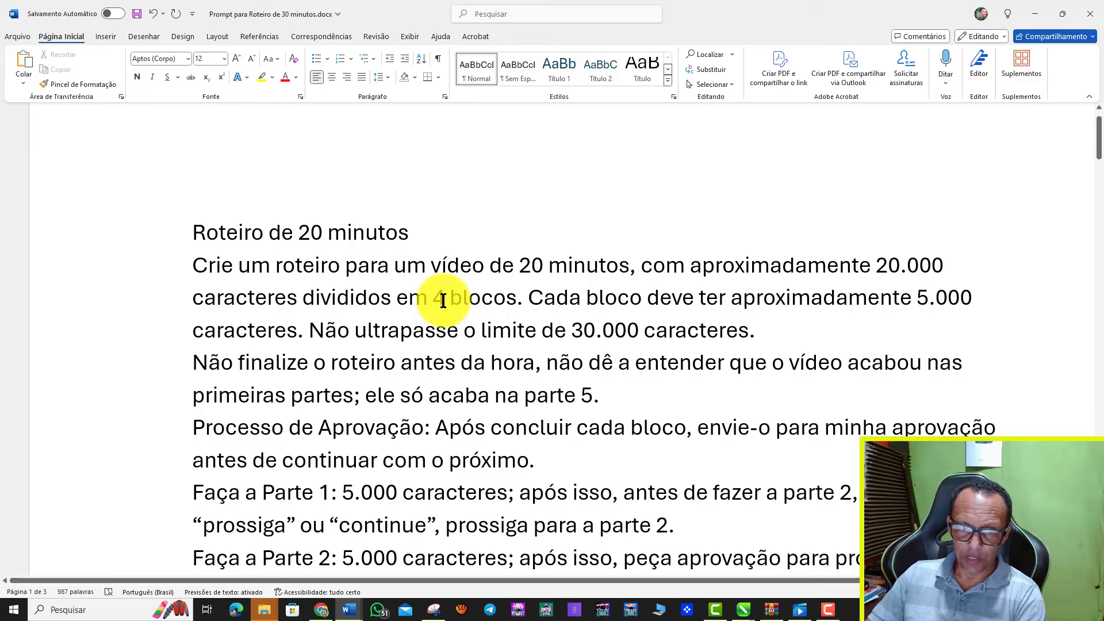
{"action": "key", "text": "BackSpace"}
{"action": "type", "text": "5"}
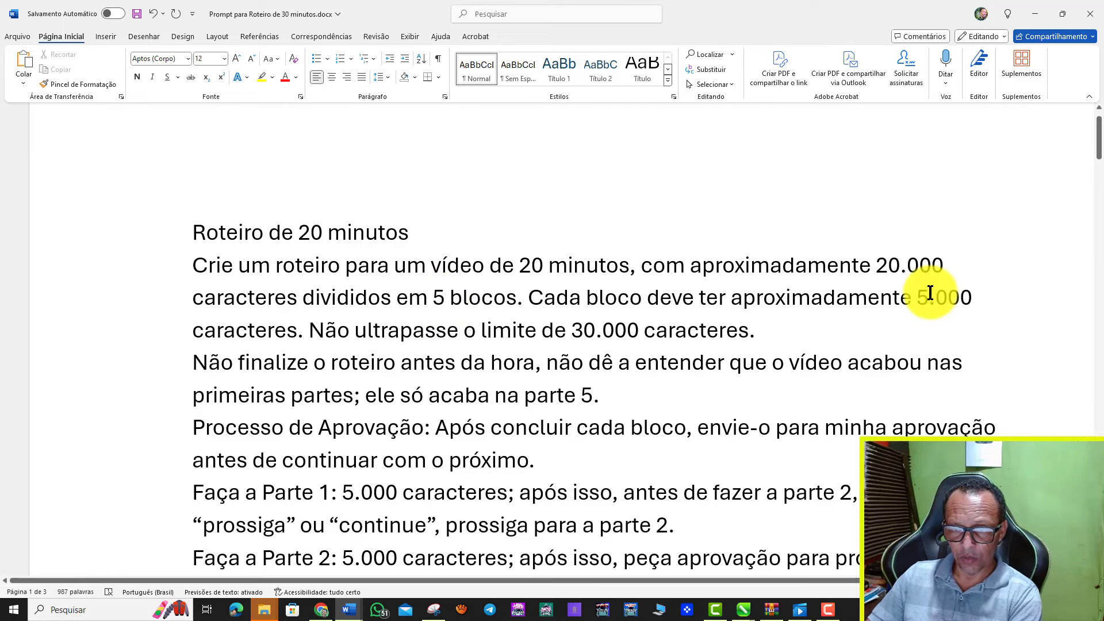
{"action": "left_click_drag", "start_coordinate": [924, 295], "coordinate": [922, 295]}
{"action": "type", "text": "4"}
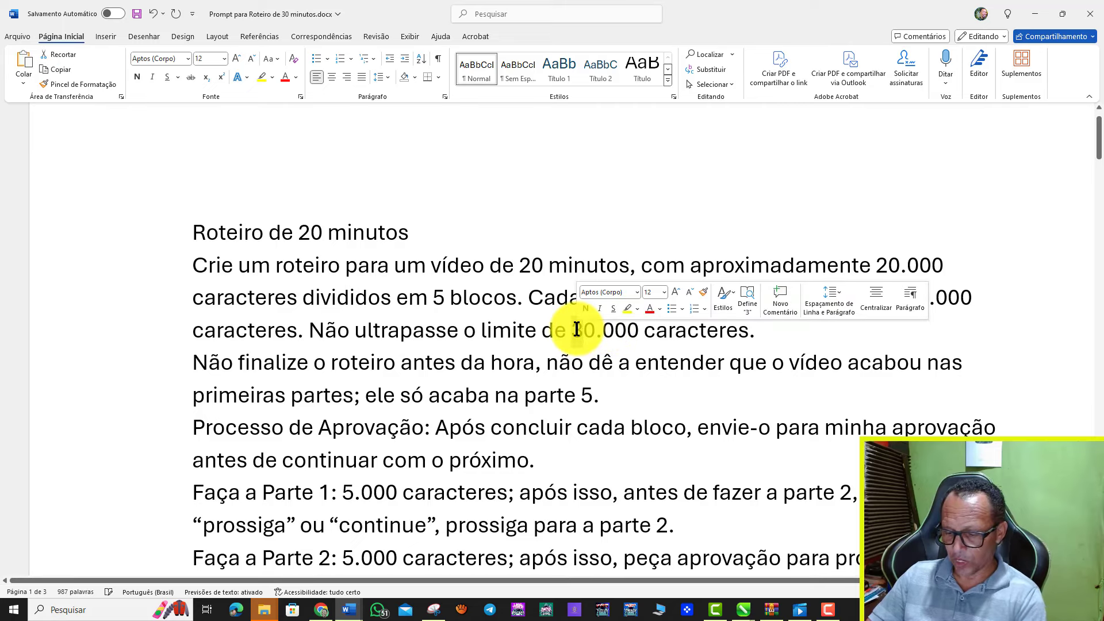
{"action": "type", "text": "2"}
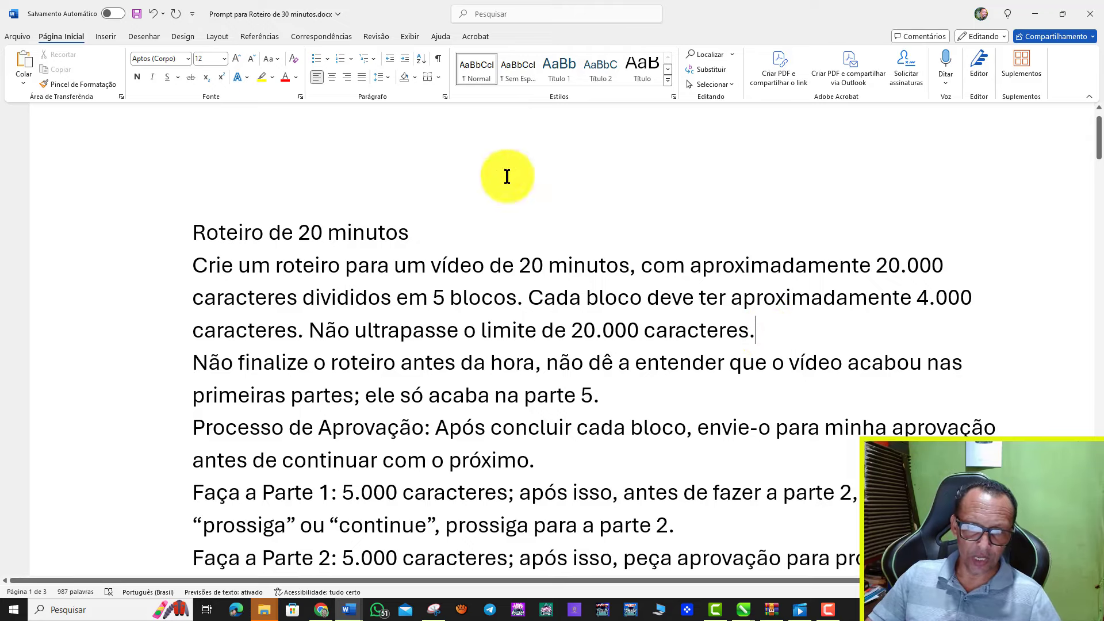
{"action": "left_click", "coordinate": [871, 336]}
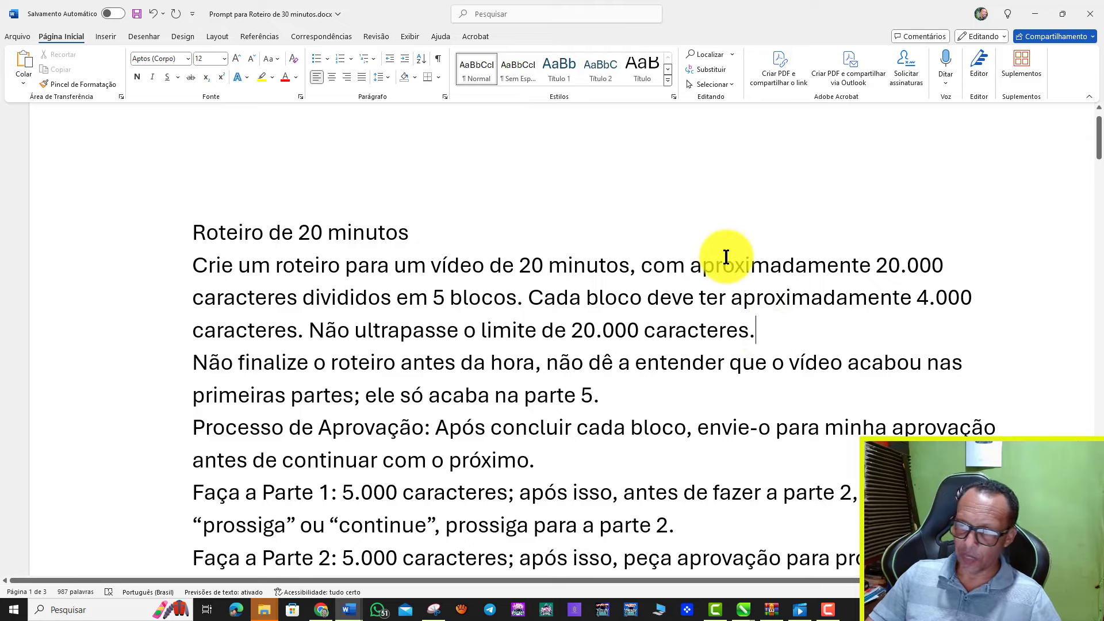
{"action": "scroll", "coordinate": [727, 257], "scroll_direction": "down", "scroll_amount": 2}
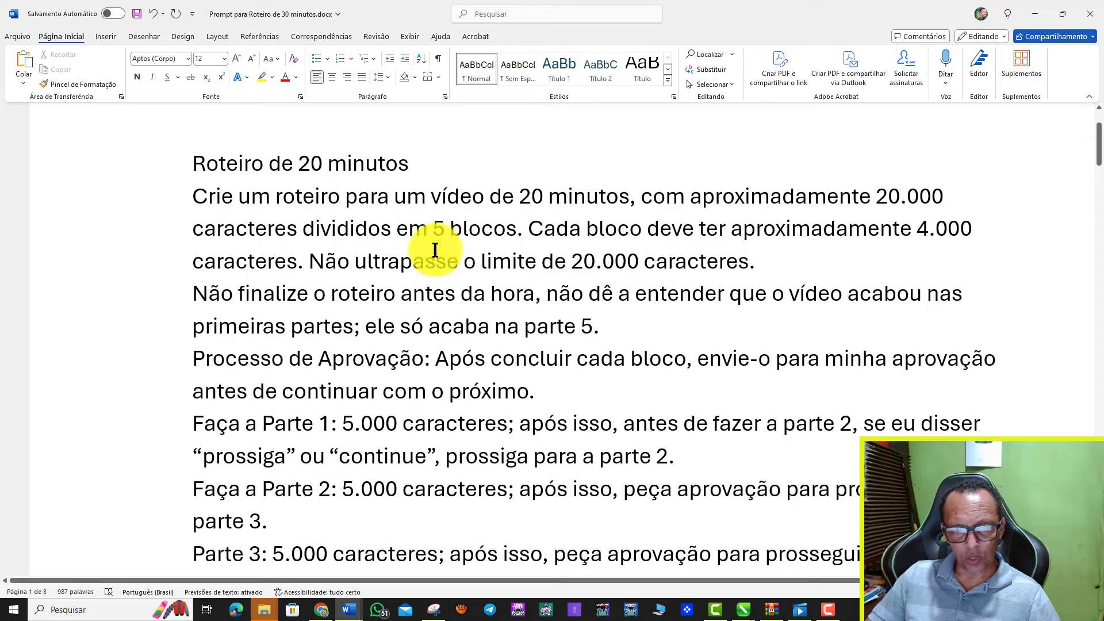
{"action": "scroll", "coordinate": [698, 259], "scroll_direction": "down", "scroll_amount": 2}
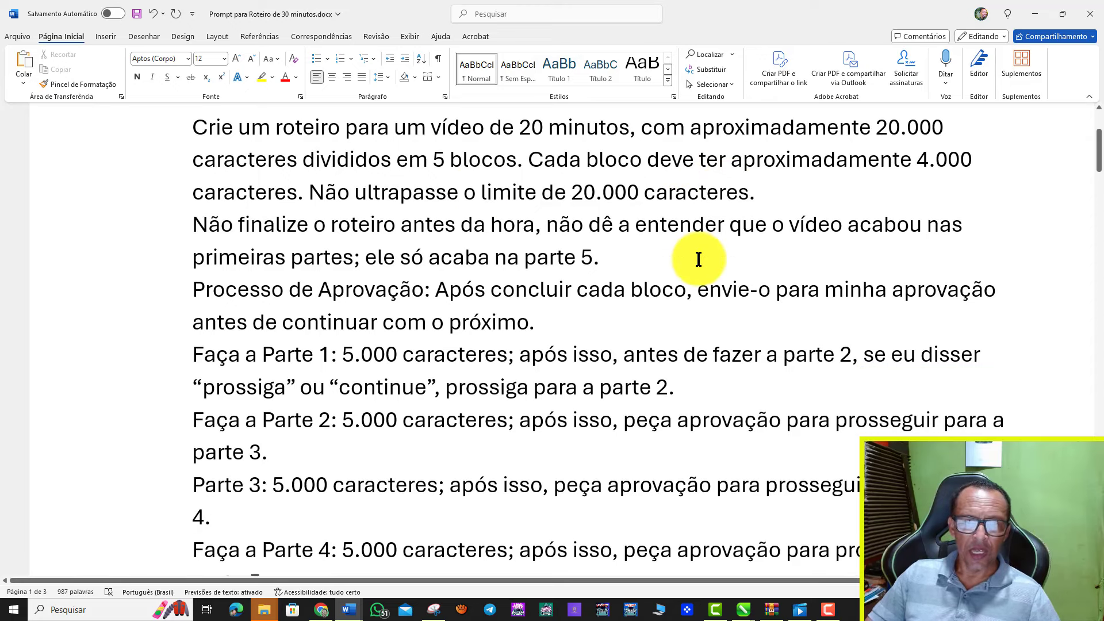
{"action": "scroll", "coordinate": [699, 259], "scroll_direction": "up", "scroll_amount": 2}
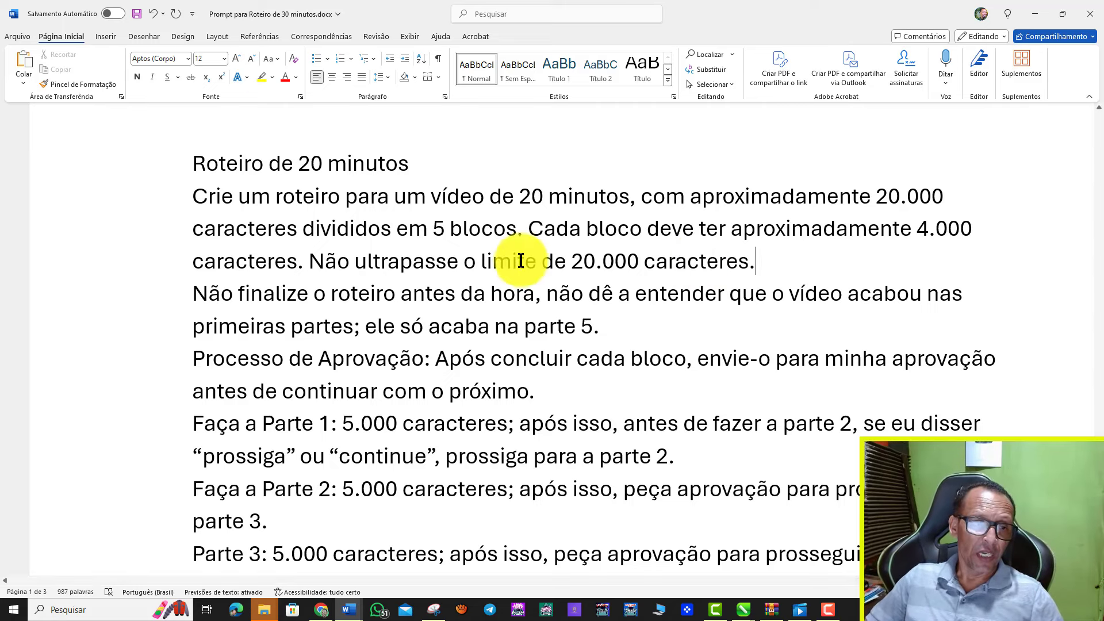
{"action": "mouse_move", "coordinate": [193, 293]}
{"action": "left_mouse_down"}
{"action": "mouse_move", "coordinate": [930, 306]}
{"action": "mouse_move", "coordinate": [920, 306]}
{"action": "left_mouse_up"}
{"action": "left_click", "coordinate": [546, 296]}
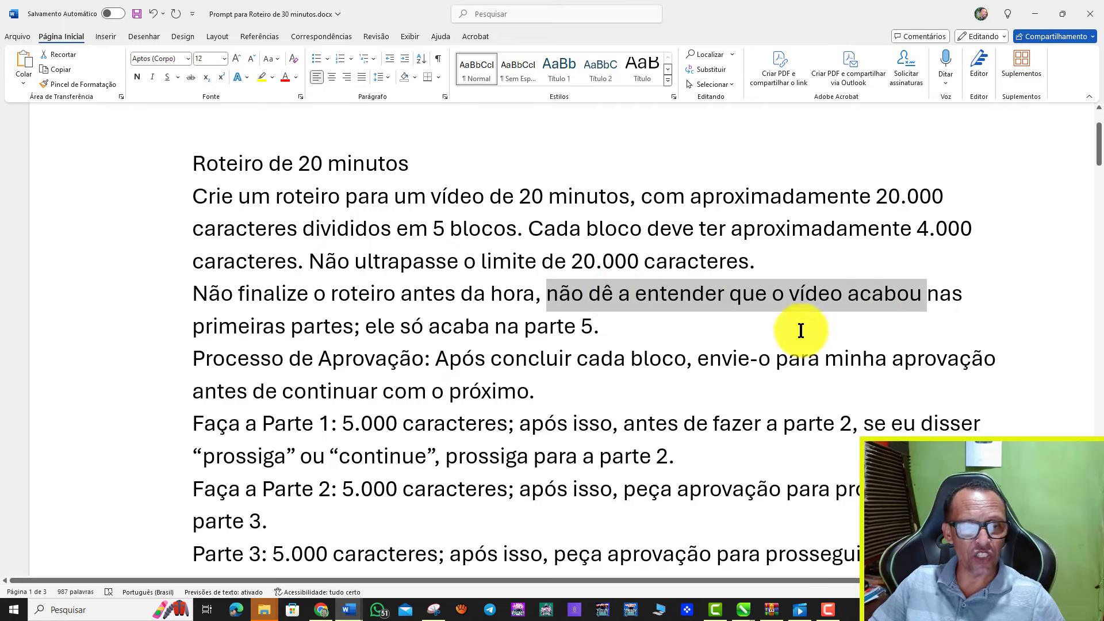
{"action": "left_click", "coordinate": [490, 327]}
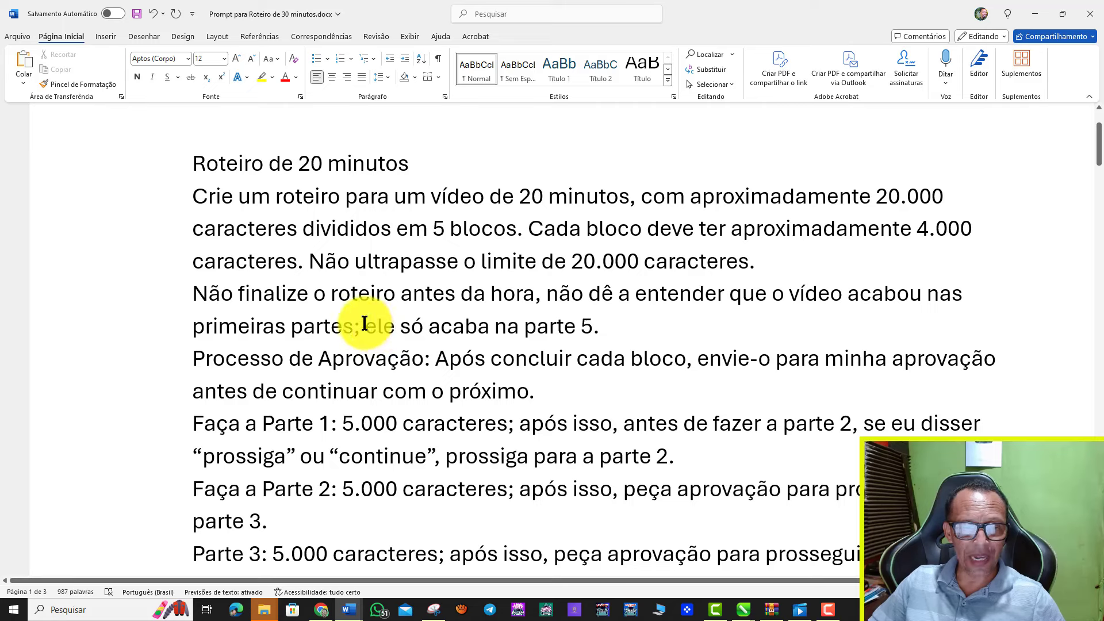
{"action": "left_click_drag", "start_coordinate": [365, 326], "coordinate": [598, 331]}
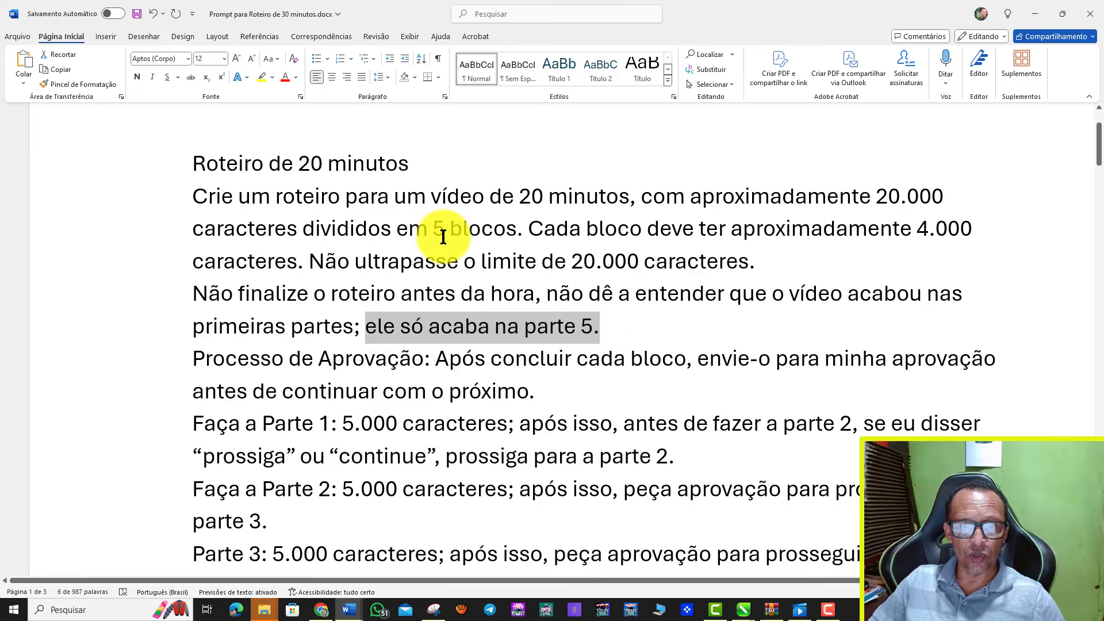
{"action": "left_click", "coordinate": [549, 324]}
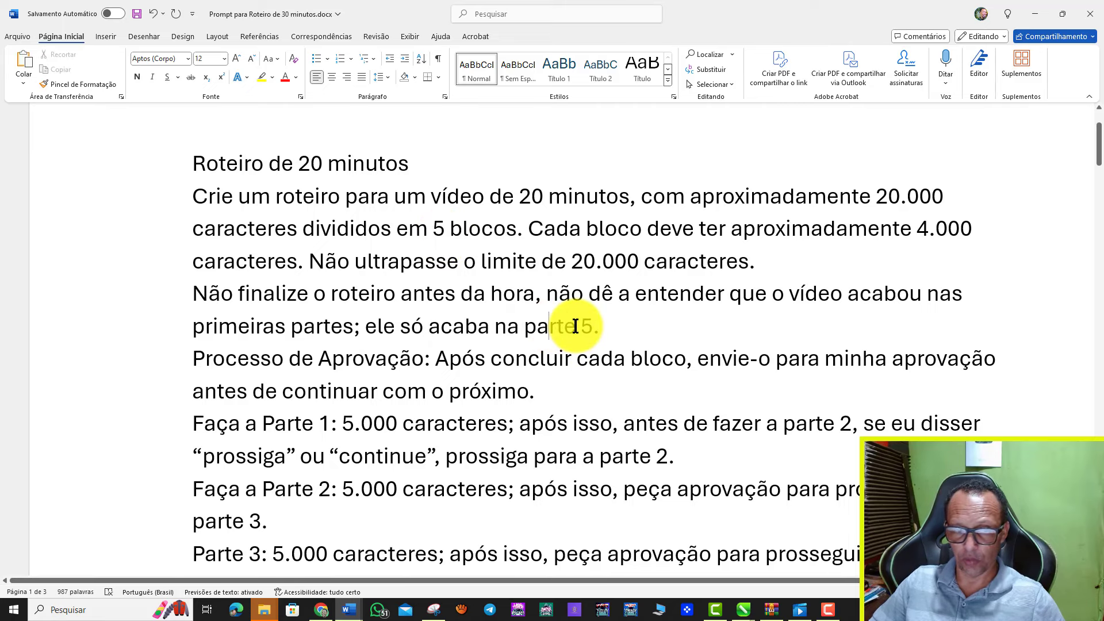
Correct the misspelled 'parte' so the ending line reads 'ele só acaba na no parte 5.'
{"action": "key", "text": "Right"}
{"action": "key", "text": "Delete"}
{"action": "key", "text": "Delete"}
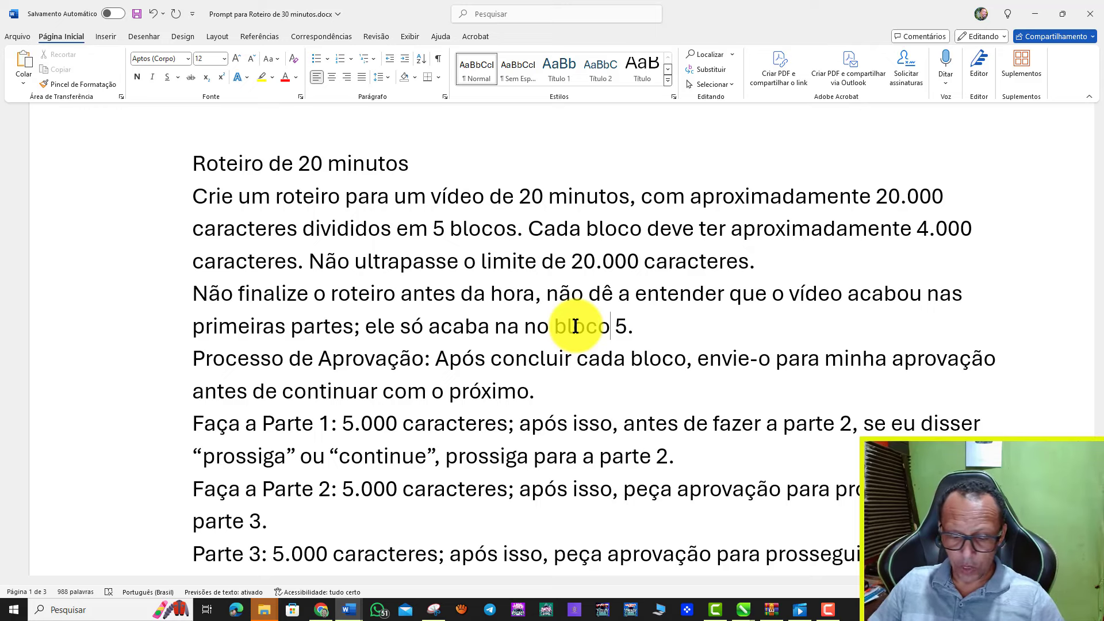
{"action": "key", "text": "BackSpace"}
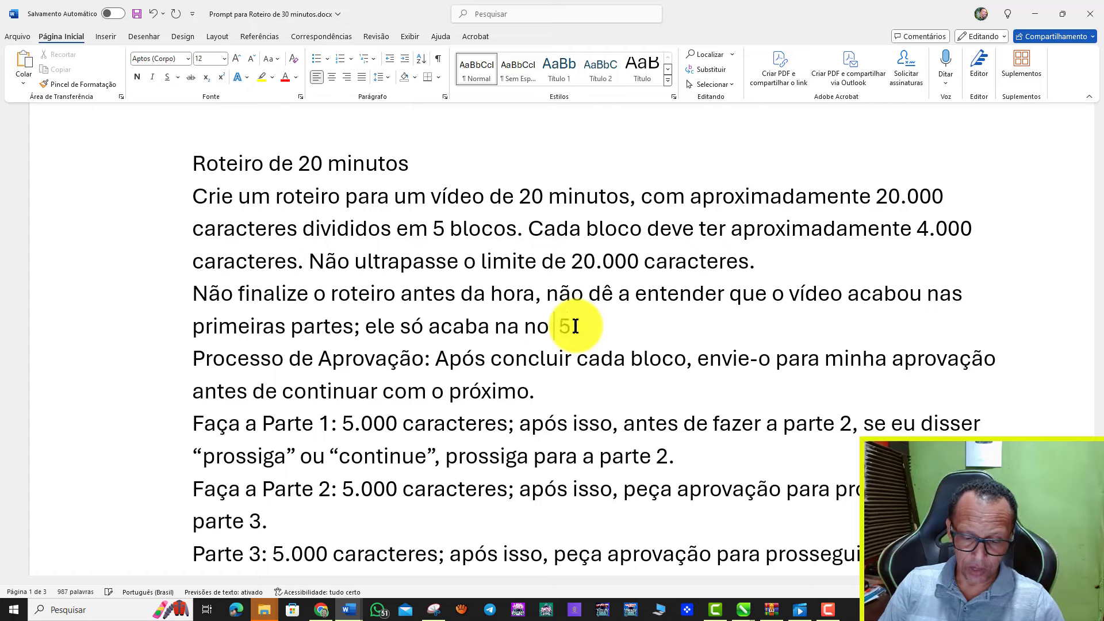
{"action": "type", "text": "parte"}
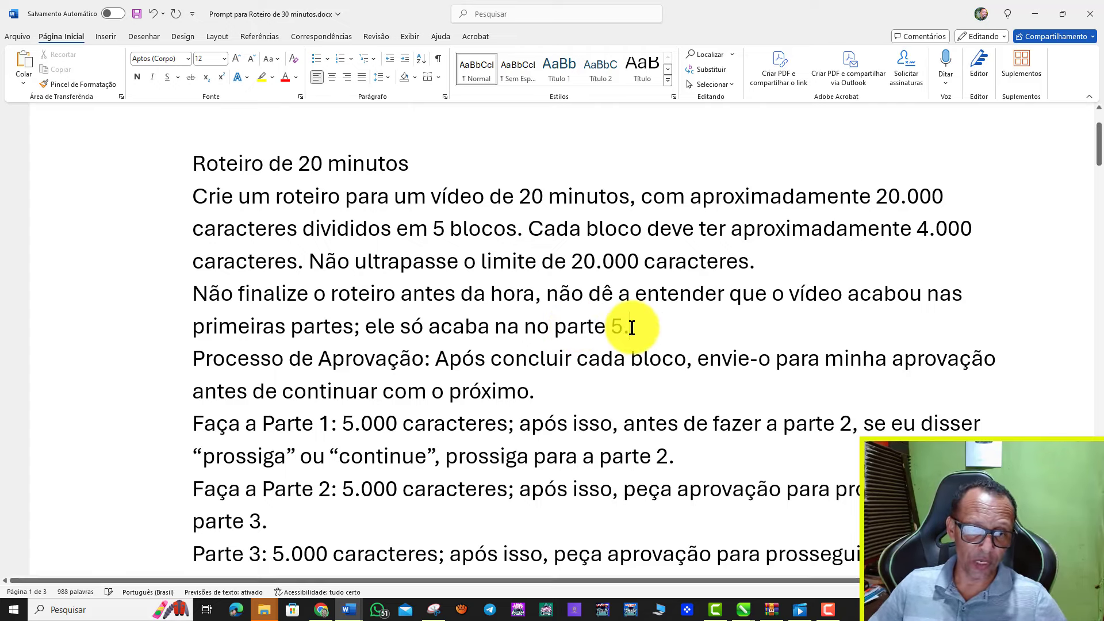
{"action": "scroll", "coordinate": [631, 327], "scroll_direction": "down", "scroll_amount": 1}
{"action": "scroll", "coordinate": [632, 328], "scroll_direction": "down", "scroll_amount": 1}
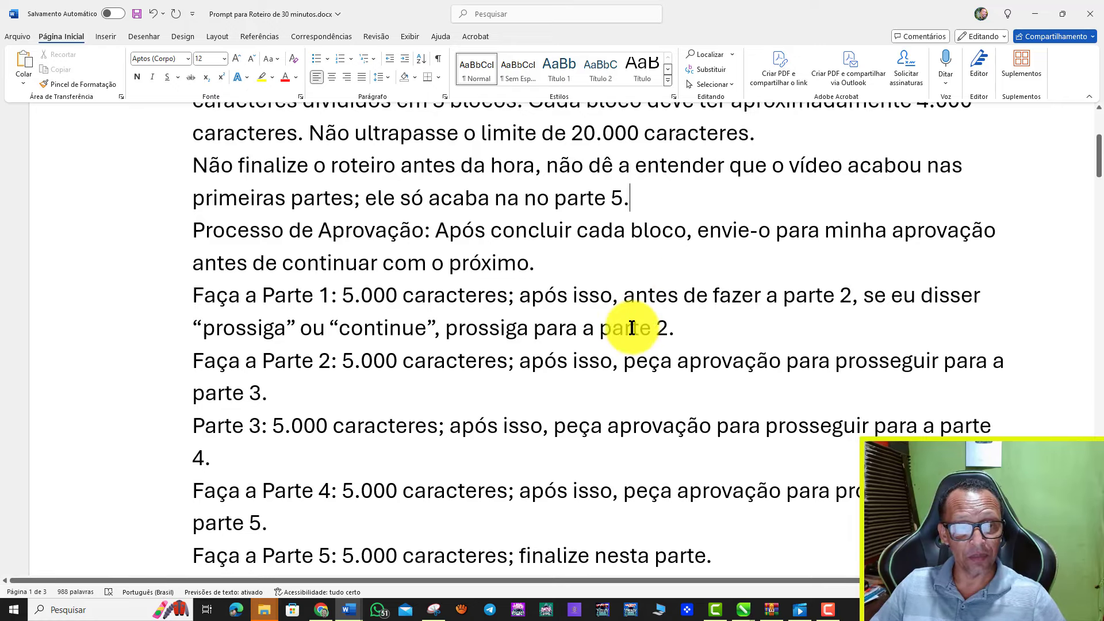
{"action": "scroll", "coordinate": [631, 325], "scroll_direction": "up", "scroll_amount": 1}
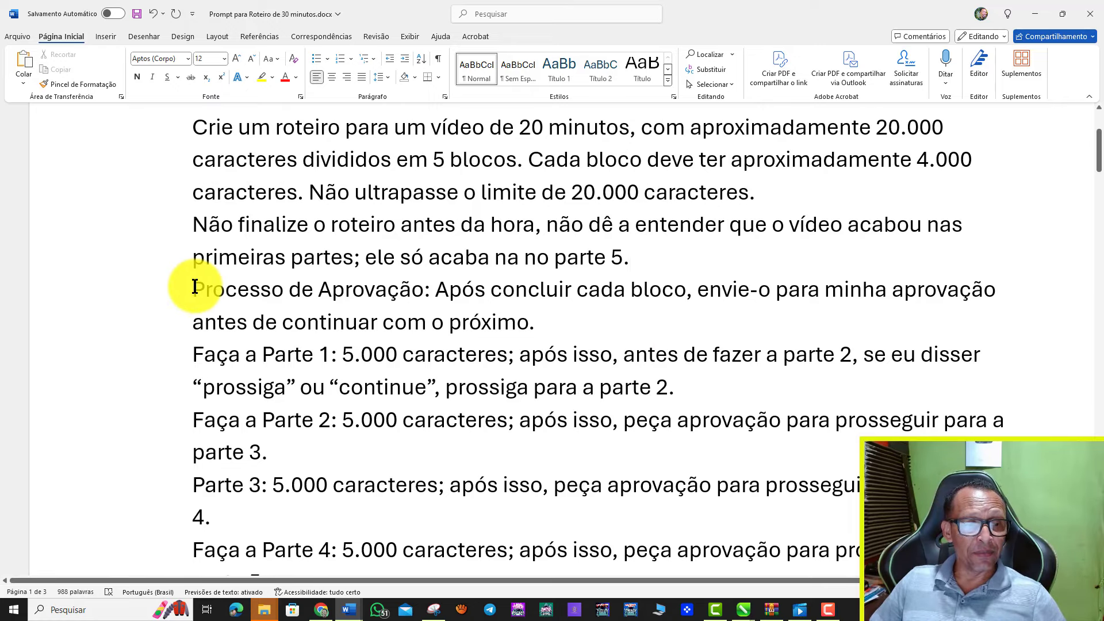
{"action": "left_click_drag", "start_coordinate": [195, 287], "coordinate": [433, 289]}
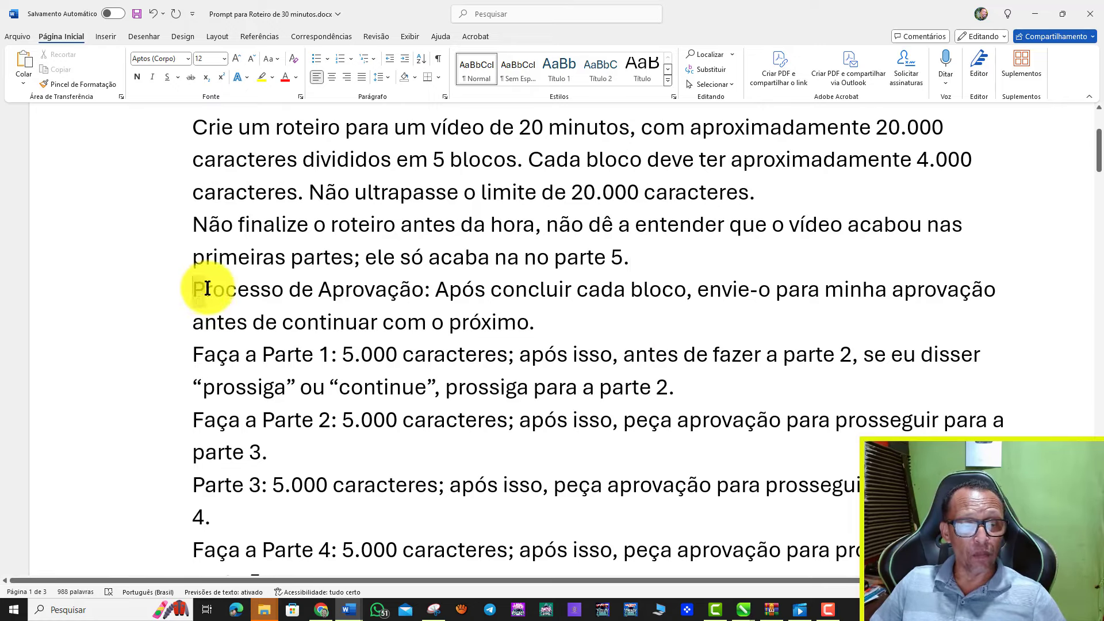
{"action": "left_click", "coordinate": [433, 289]}
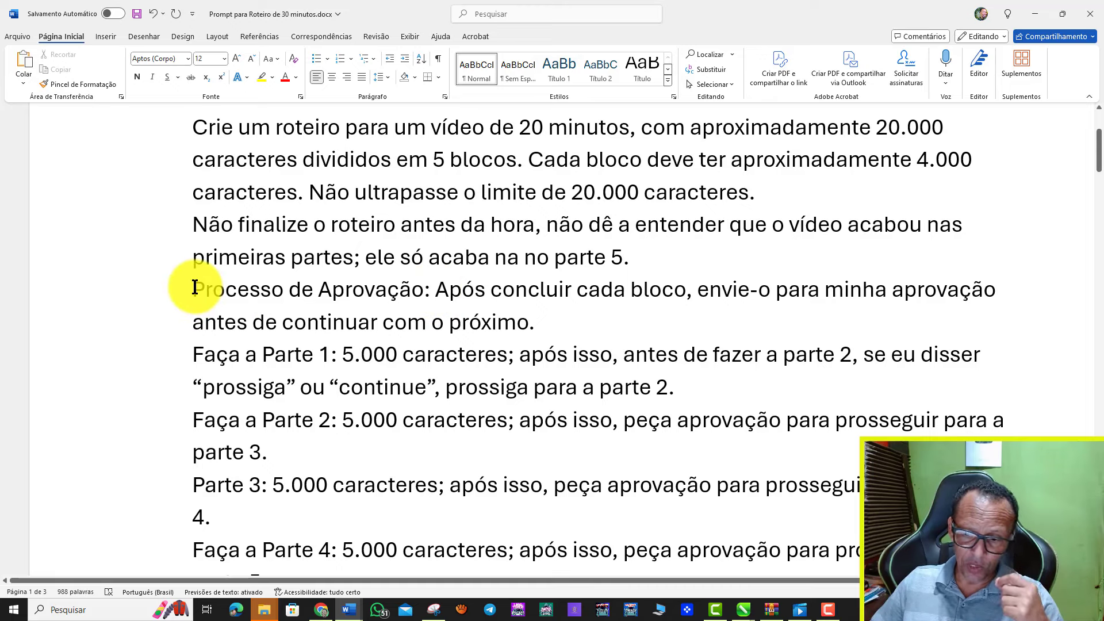
{"action": "left_click_drag", "start_coordinate": [195, 287], "coordinate": [431, 304]}
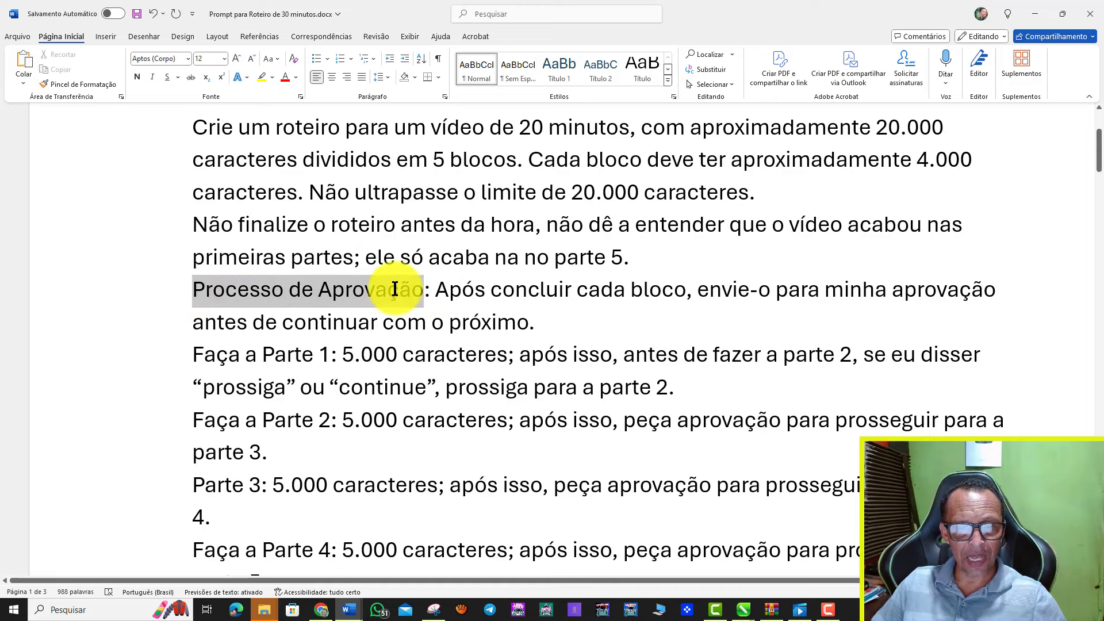
{"action": "left_click", "coordinate": [432, 296]}
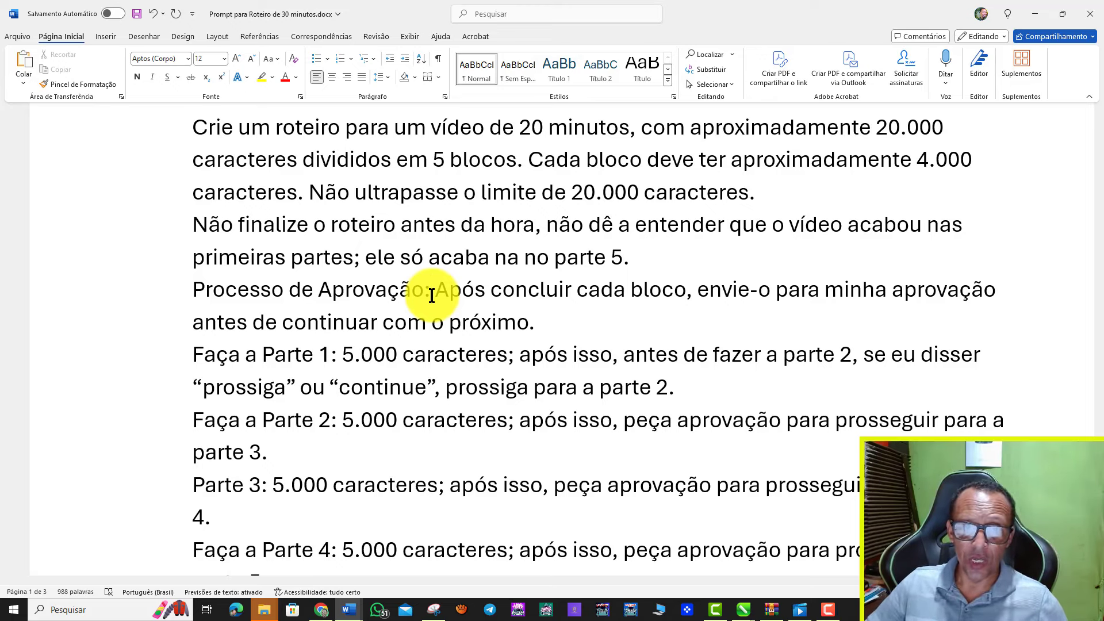
{"action": "scroll", "coordinate": [432, 294], "scroll_direction": "up", "scroll_amount": 1}
{"action": "scroll", "coordinate": [415, 282], "scroll_direction": "up", "scroll_amount": 3}
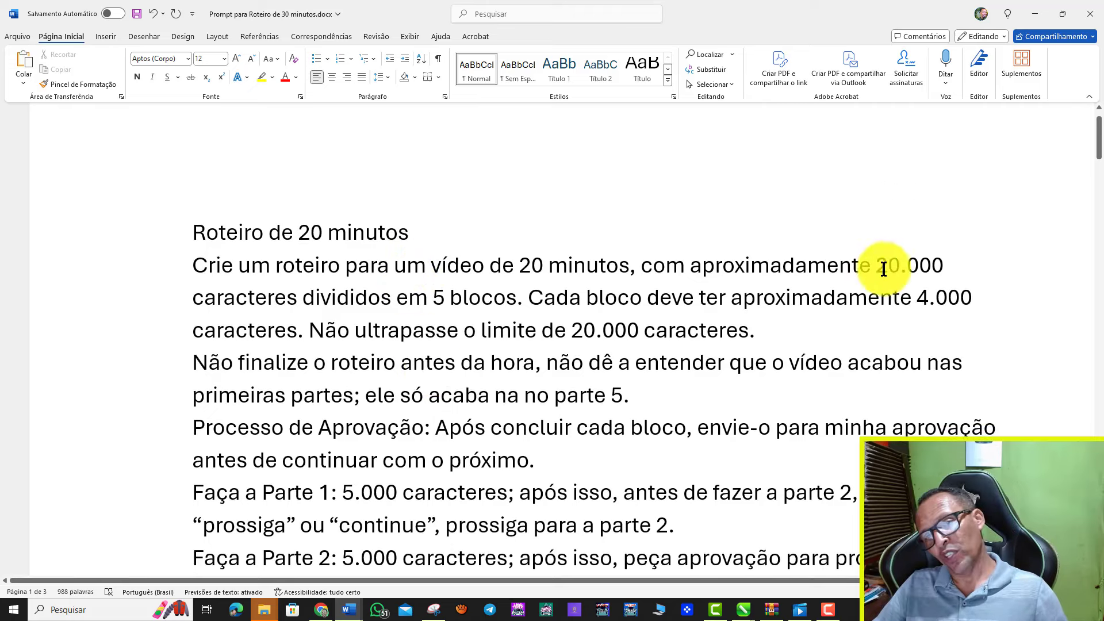
{"action": "scroll", "coordinate": [703, 312], "scroll_direction": "down", "scroll_amount": 4}
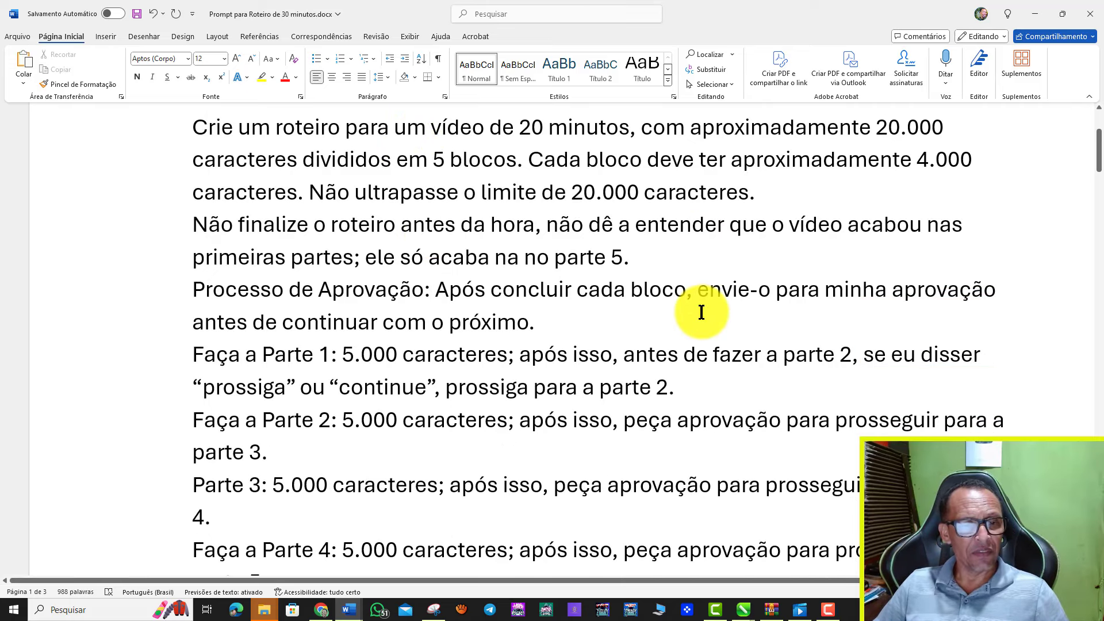
{"action": "scroll", "coordinate": [701, 313], "scroll_direction": "down", "scroll_amount": 2}
{"action": "scroll", "coordinate": [702, 312], "scroll_direction": "up", "scroll_amount": 2}
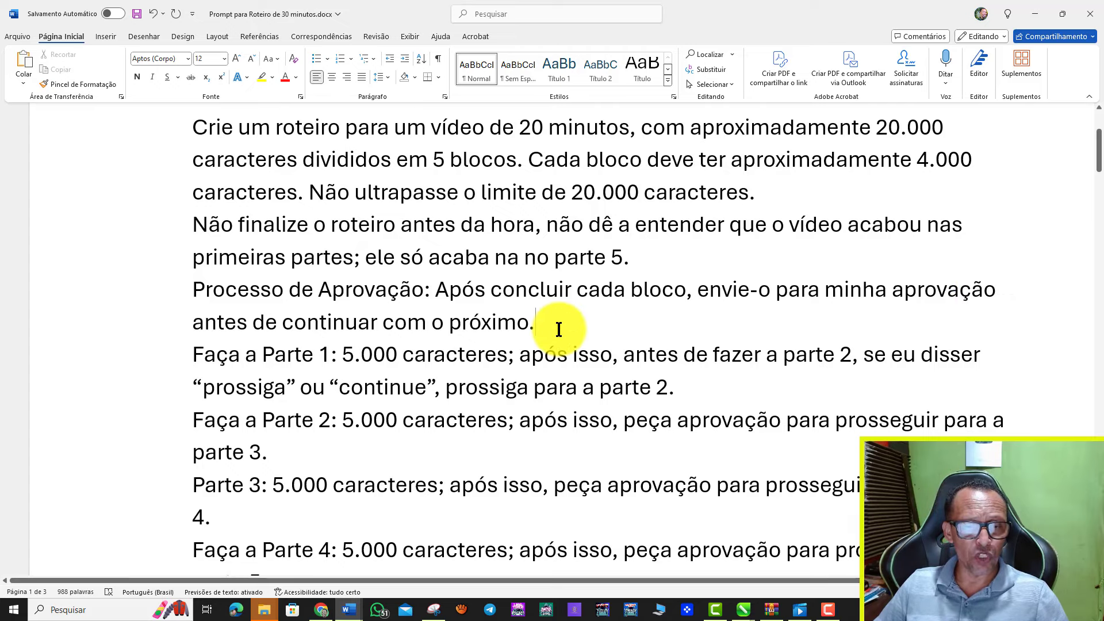
{"action": "scroll", "coordinate": [558, 329], "scroll_direction": "down", "scroll_amount": 1}
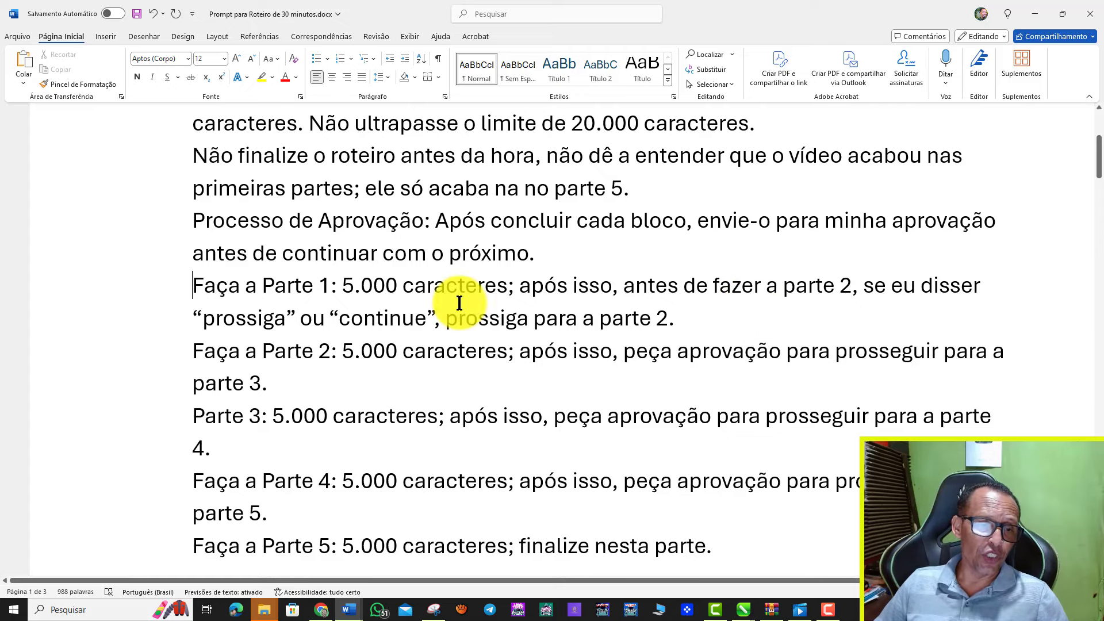
{"action": "scroll", "coordinate": [460, 303], "scroll_direction": "down", "scroll_amount": 2}
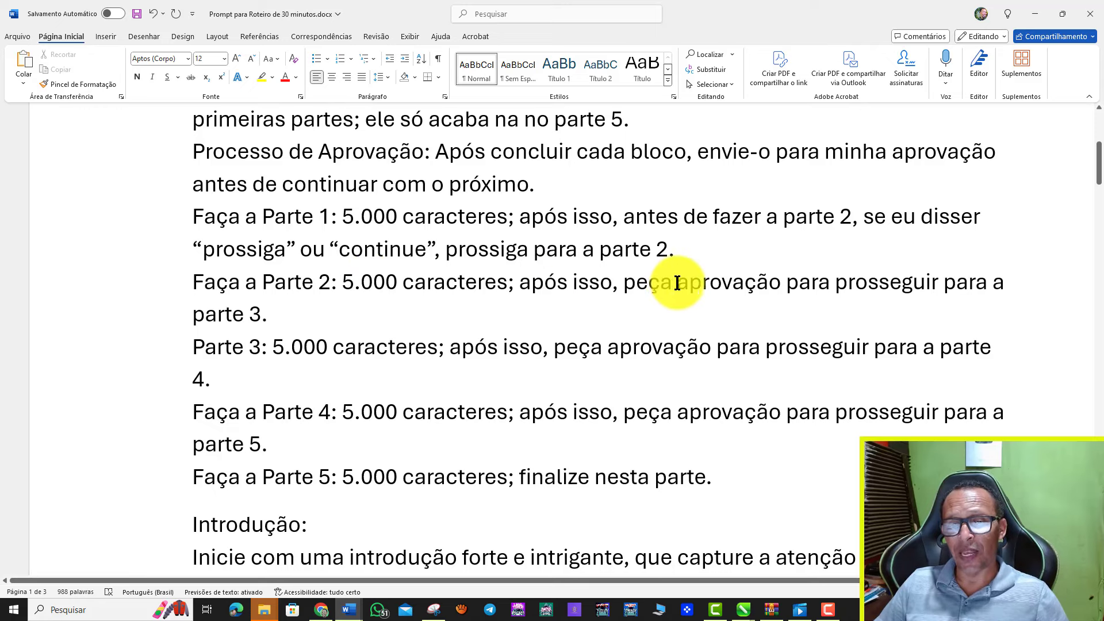
{"action": "left_click_drag", "start_coordinate": [624, 283], "coordinate": [913, 286]}
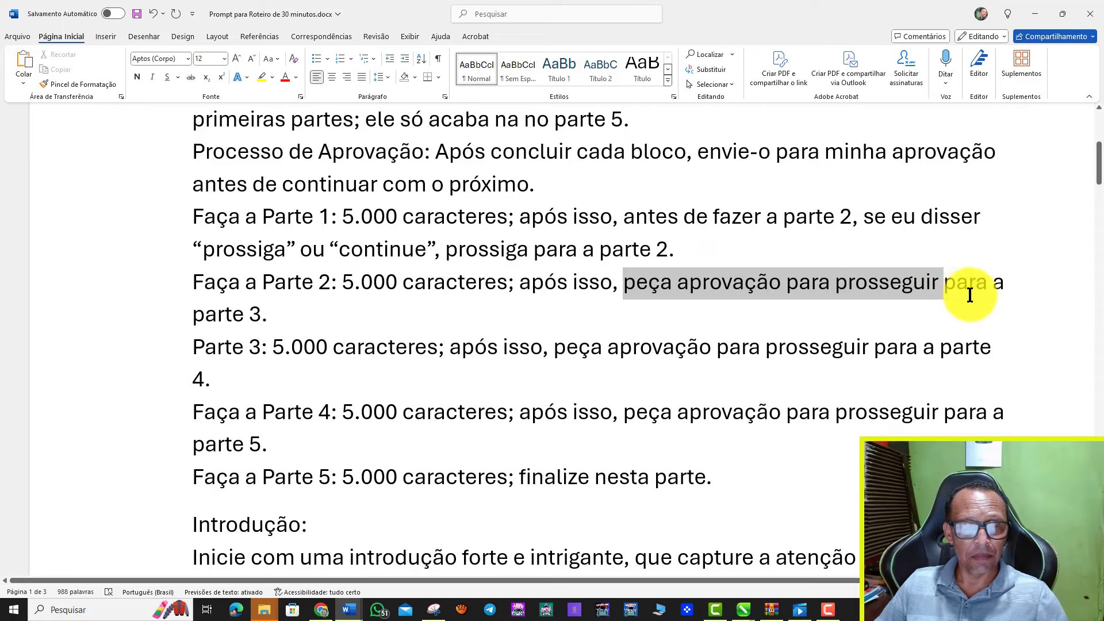
{"action": "left_click_drag", "start_coordinate": [913, 286], "coordinate": [978, 290]}
{"action": "left_click", "coordinate": [1015, 294]}
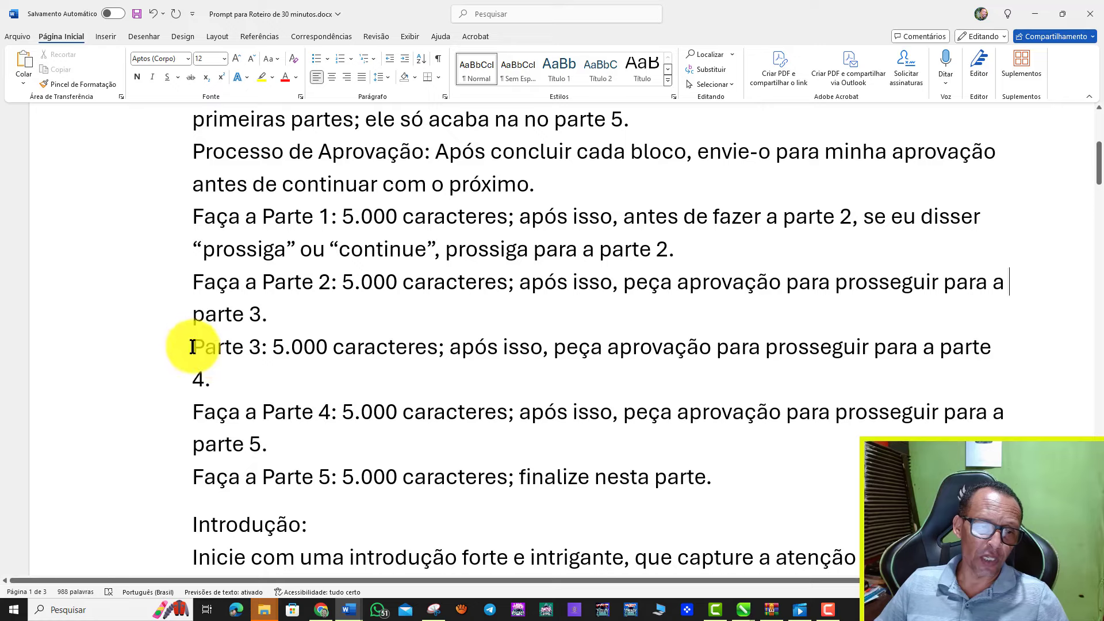
{"action": "left_click_drag", "start_coordinate": [195, 352], "coordinate": [997, 353]}
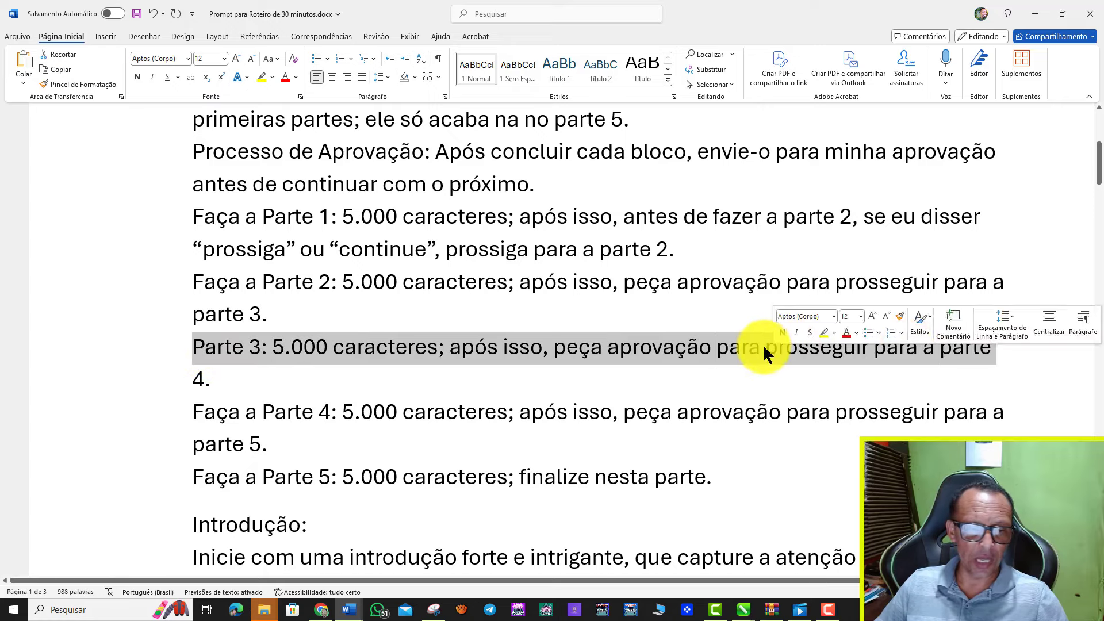
{"action": "scroll", "coordinate": [399, 288], "scroll_direction": "down", "scroll_amount": 2}
{"action": "left_click_drag", "start_coordinate": [193, 273], "coordinate": [941, 281]}
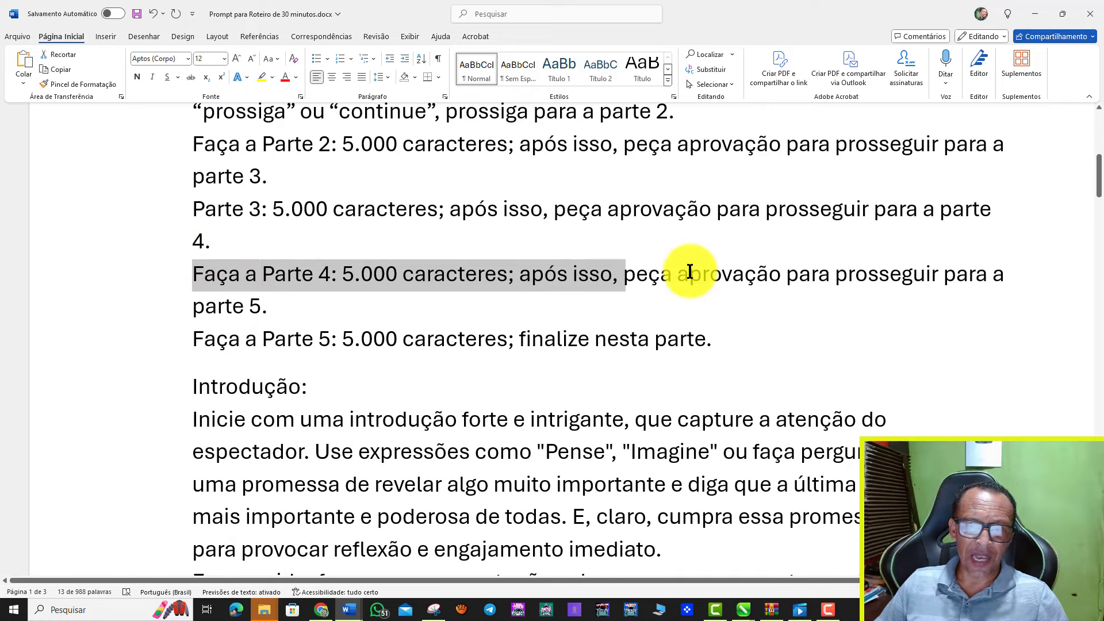
{"action": "scroll", "coordinate": [202, 271], "scroll_direction": "down", "scroll_amount": 1}
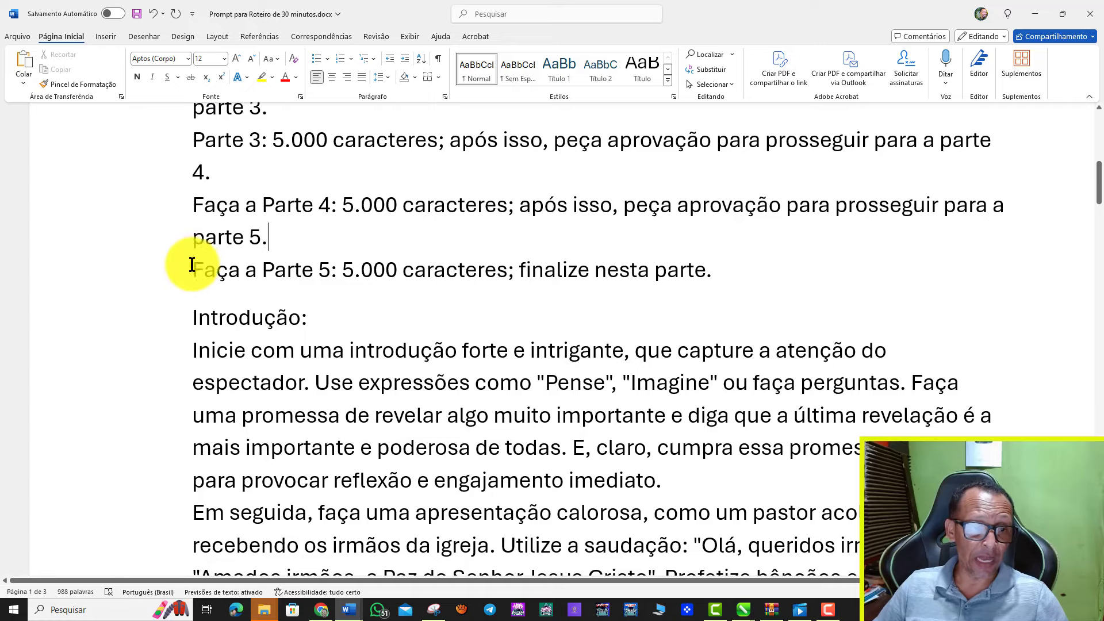
{"action": "left_click_drag", "start_coordinate": [194, 270], "coordinate": [729, 266]}
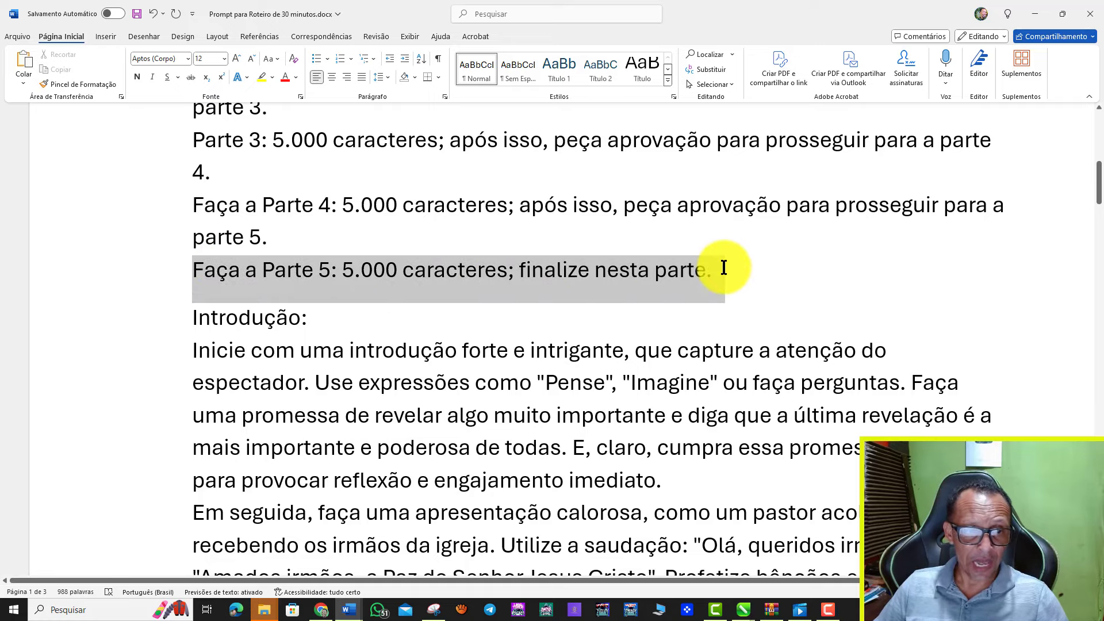
{"action": "scroll", "coordinate": [397, 320], "scroll_direction": "up", "scroll_amount": 2}
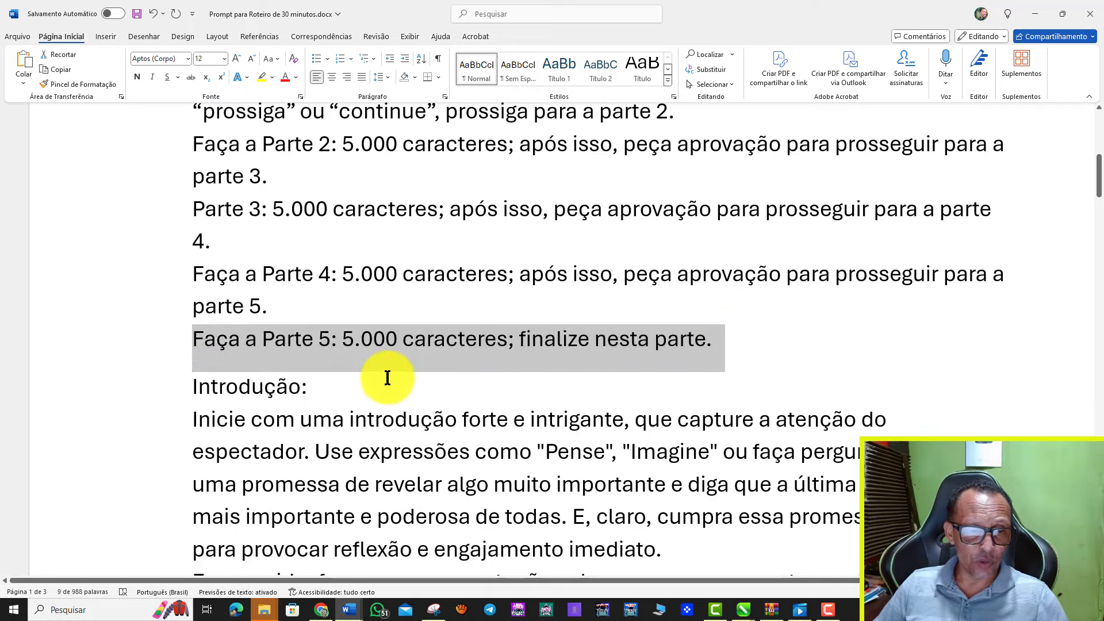
{"action": "left_click", "coordinate": [328, 353]}
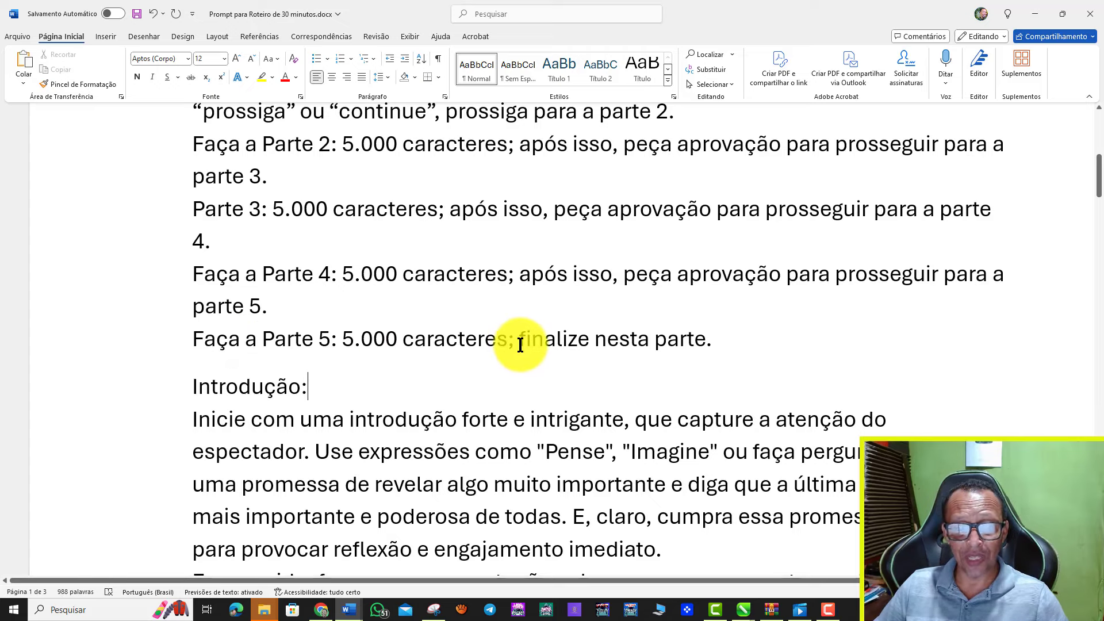
{"action": "scroll", "coordinate": [522, 345], "scroll_direction": "down", "scroll_amount": 2}
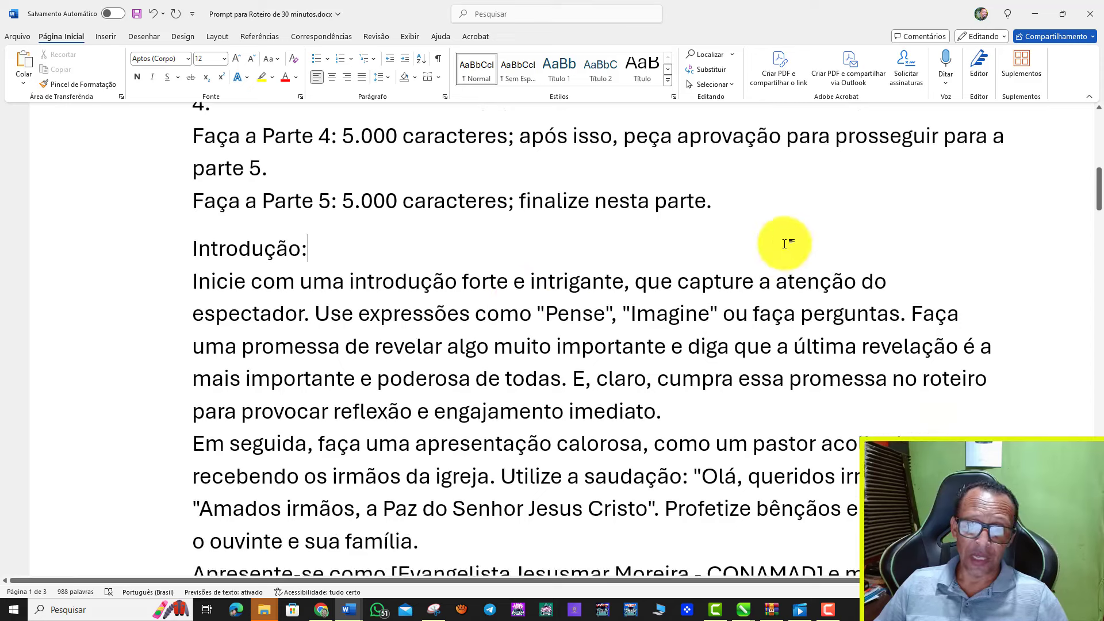
{"action": "scroll", "coordinate": [246, 288], "scroll_direction": "up", "scroll_amount": 1}
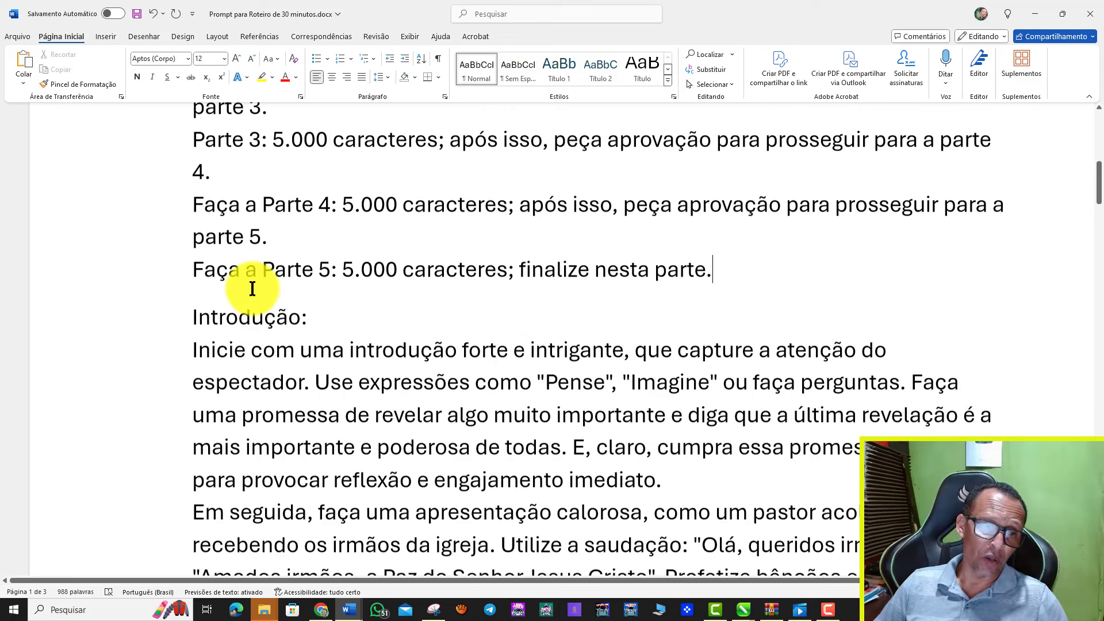
{"action": "scroll", "coordinate": [246, 301], "scroll_direction": "down", "scroll_amount": 1}
{"action": "left_click_drag", "start_coordinate": [195, 248], "coordinate": [322, 252]}
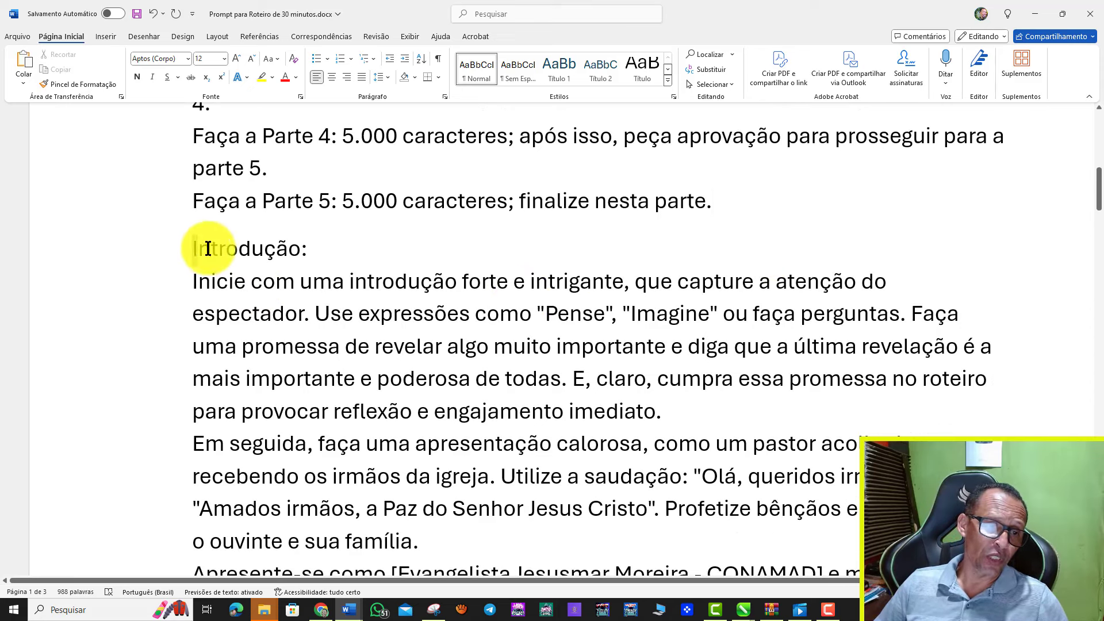
{"action": "left_click", "coordinate": [385, 253]}
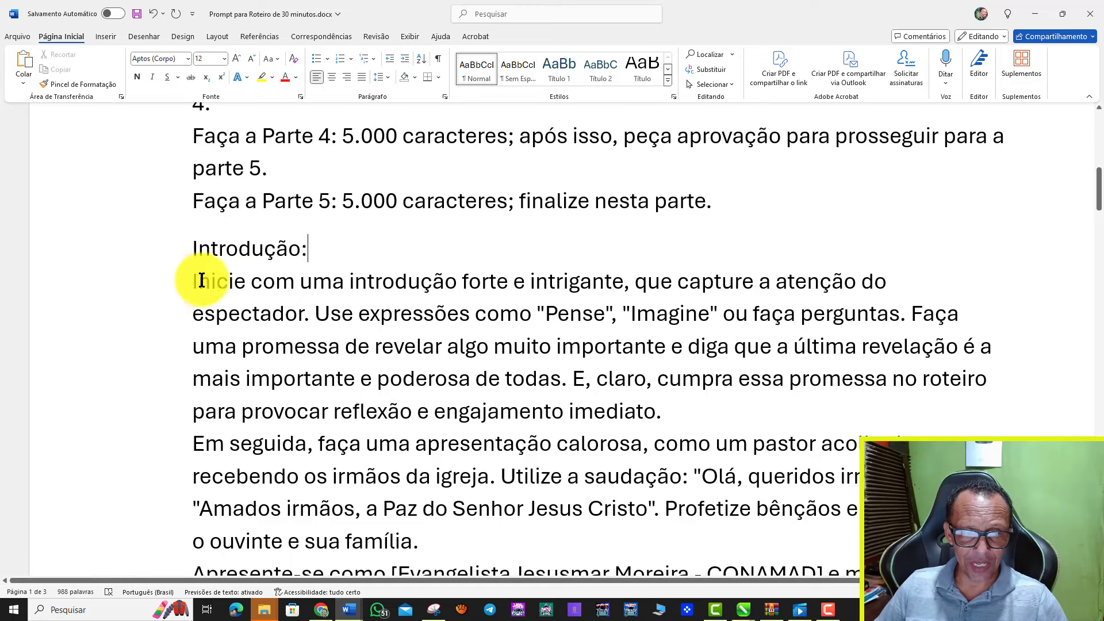
{"action": "mouse_move", "coordinate": [194, 281]}
{"action": "left_mouse_down"}
{"action": "mouse_move", "coordinate": [253, 288]}
{"action": "mouse_move", "coordinate": [310, 317]}
{"action": "left_mouse_up"}
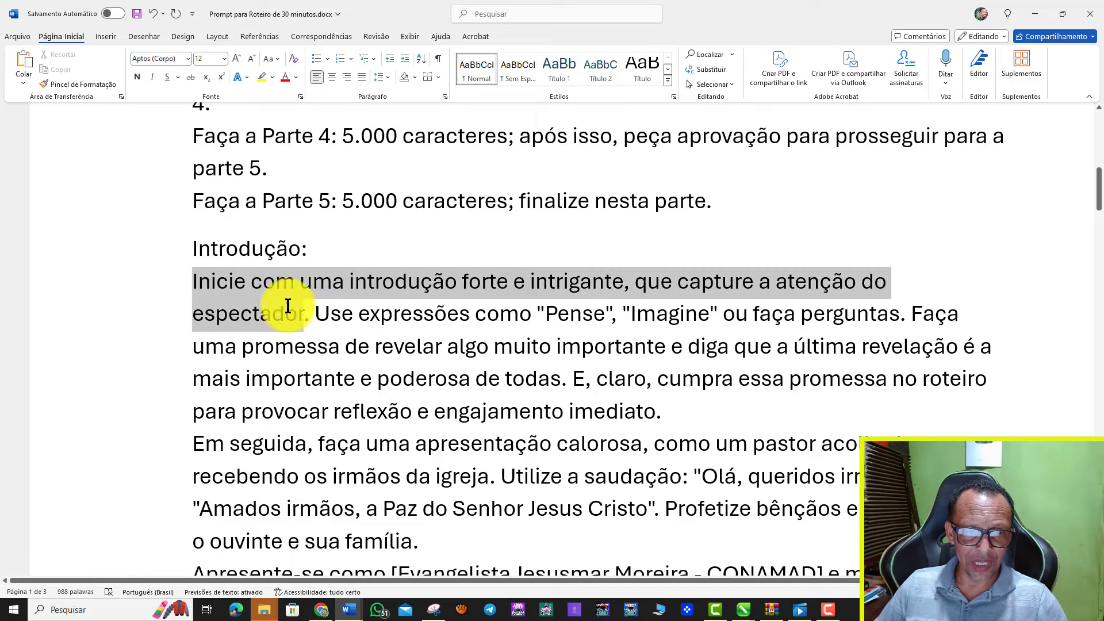
{"action": "left_click", "coordinate": [510, 249]}
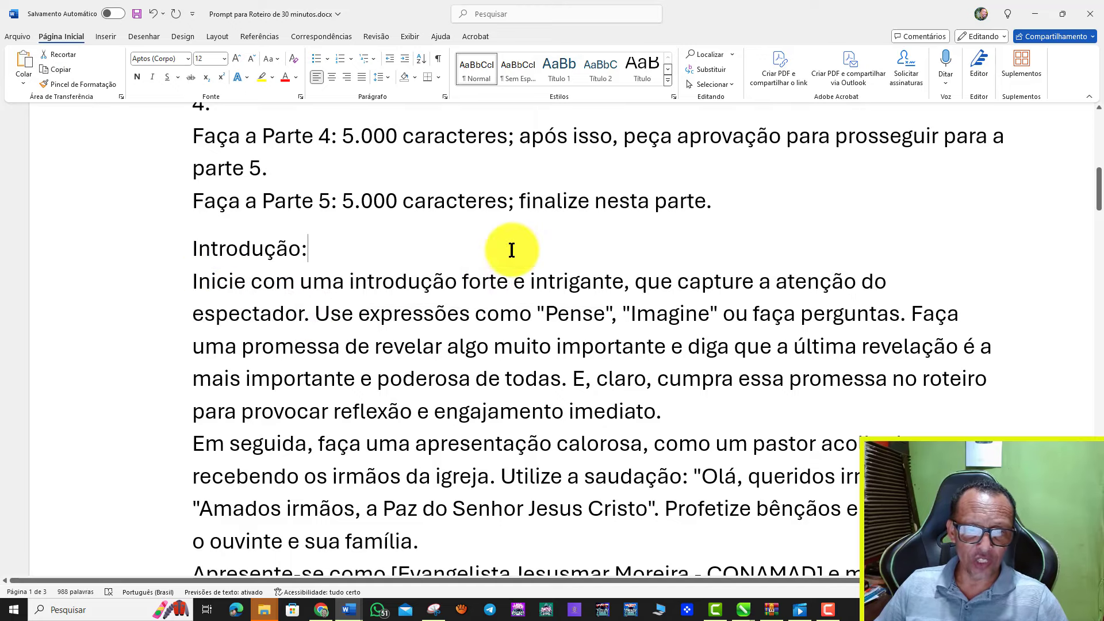
{"action": "left_click_drag", "start_coordinate": [463, 279], "coordinate": [626, 282]}
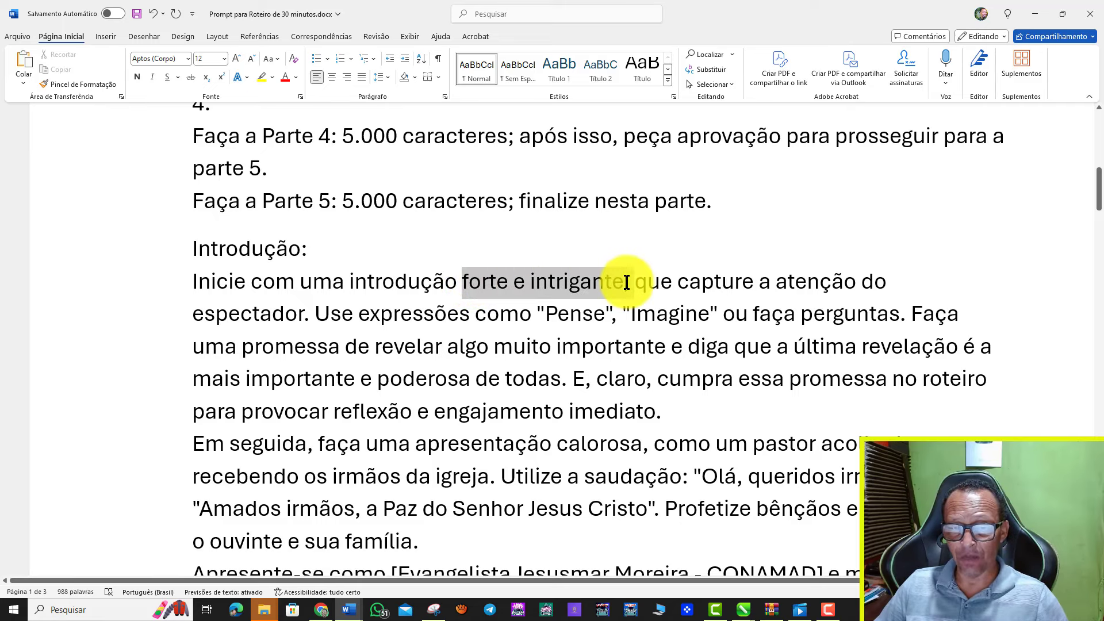
{"action": "left_click", "coordinate": [484, 282]}
{"action": "left_click_drag", "start_coordinate": [461, 286], "coordinate": [606, 277]}
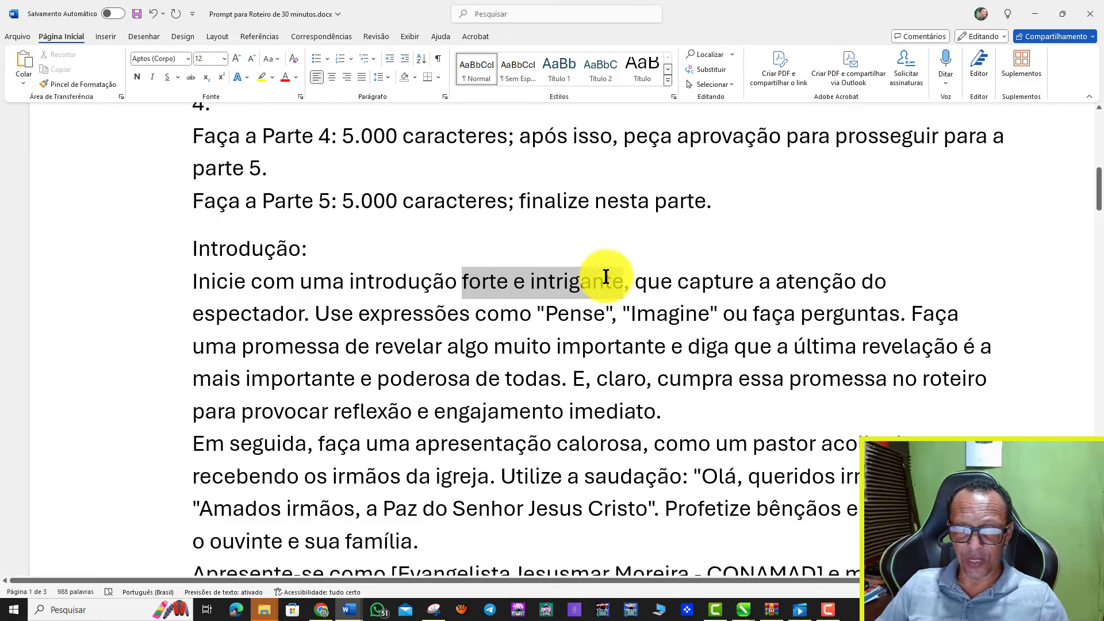
{"action": "left_click_drag", "start_coordinate": [607, 276], "coordinate": [606, 277]}
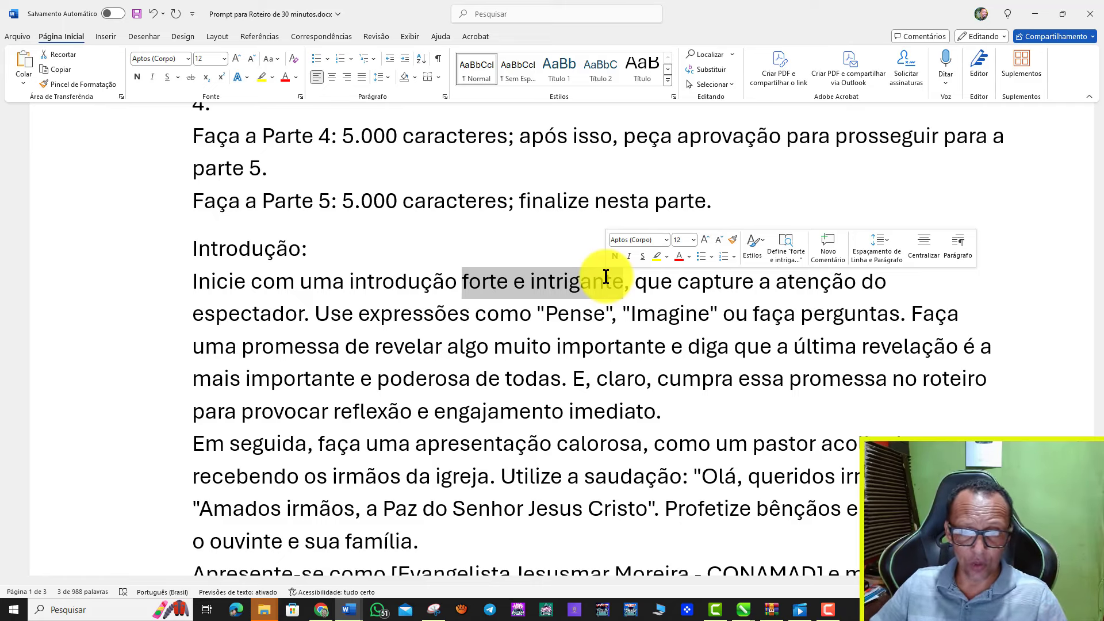
{"action": "left_click", "coordinate": [724, 313]}
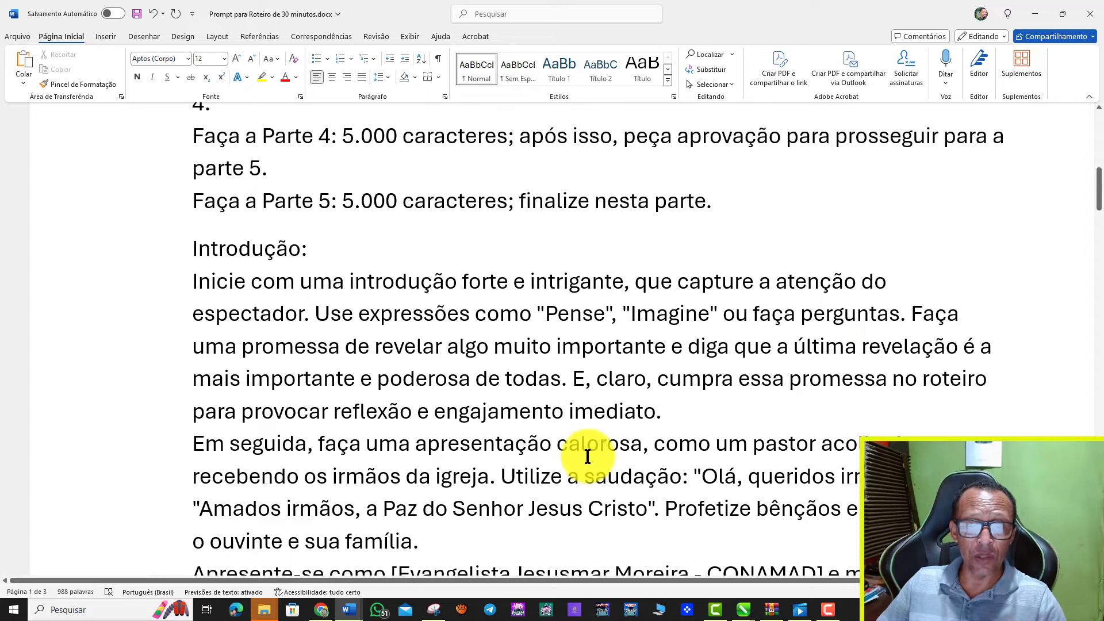
{"action": "scroll", "coordinate": [569, 460], "scroll_direction": "down", "scroll_amount": 1}
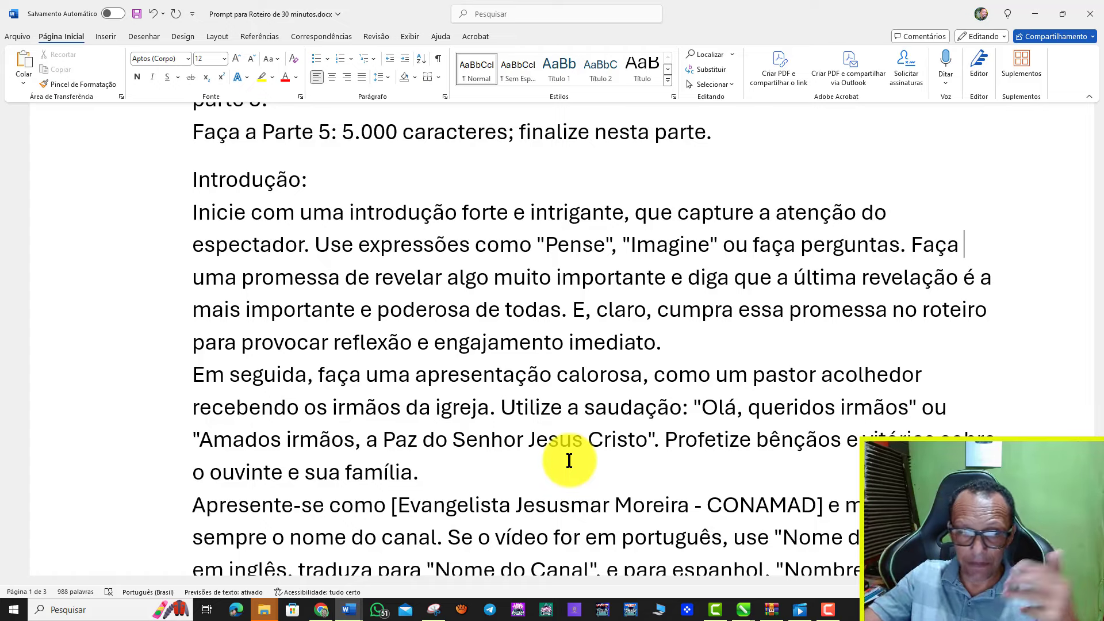
Replace 'apresentação' with 'recepção' in the Em seguida line about the pastor's welcome
{"action": "scroll", "coordinate": [570, 460], "scroll_direction": "down", "scroll_amount": 2}
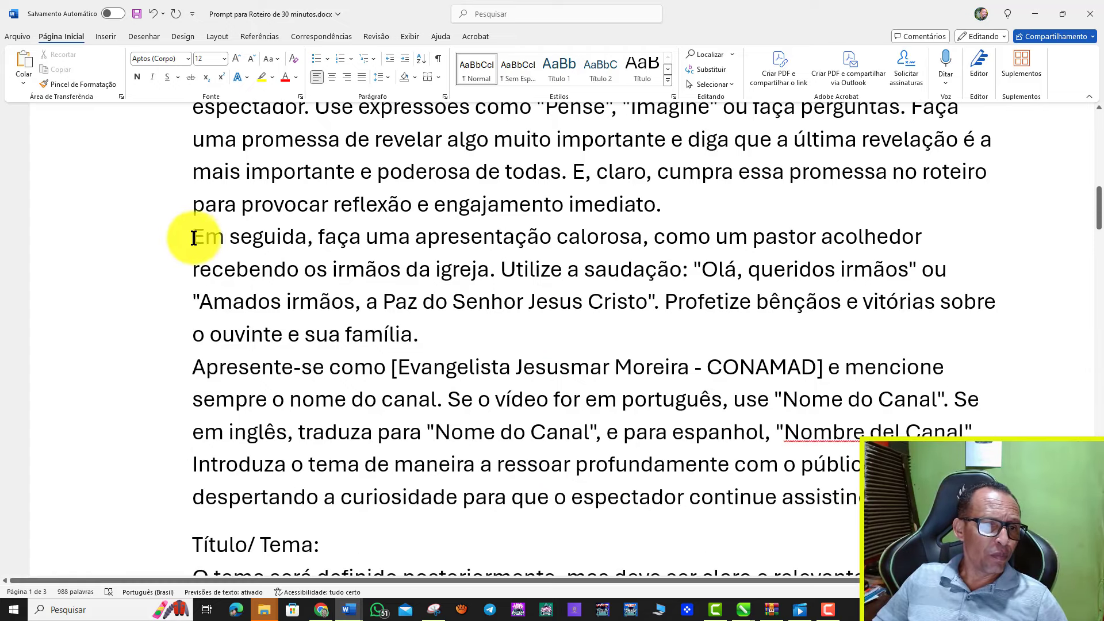
{"action": "left_click_drag", "start_coordinate": [194, 238], "coordinate": [922, 241]}
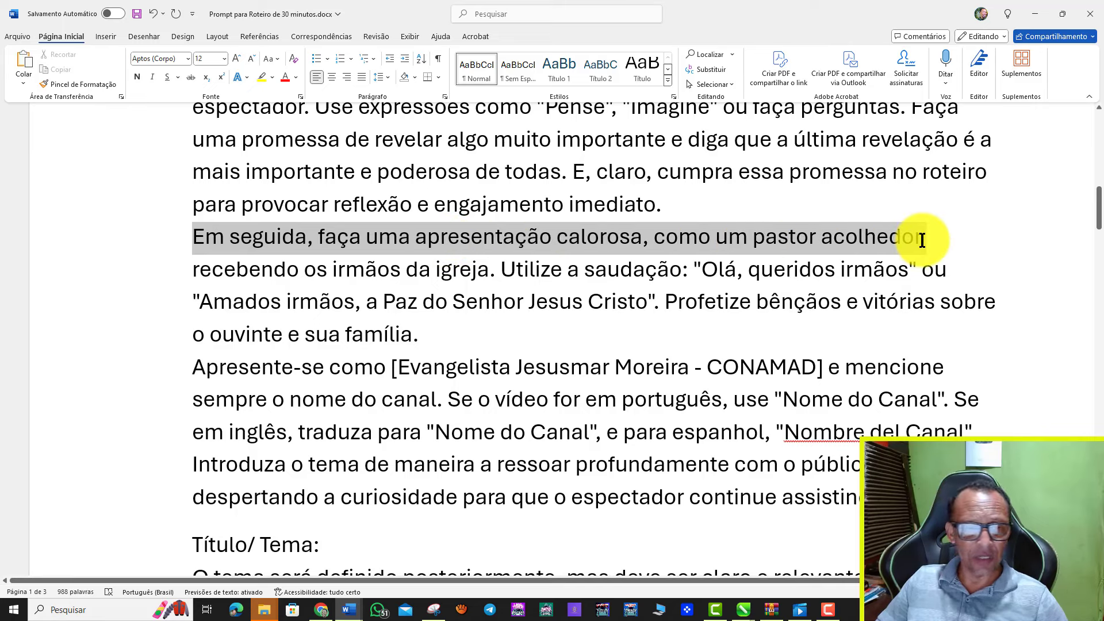
{"action": "left_click", "coordinate": [397, 251]}
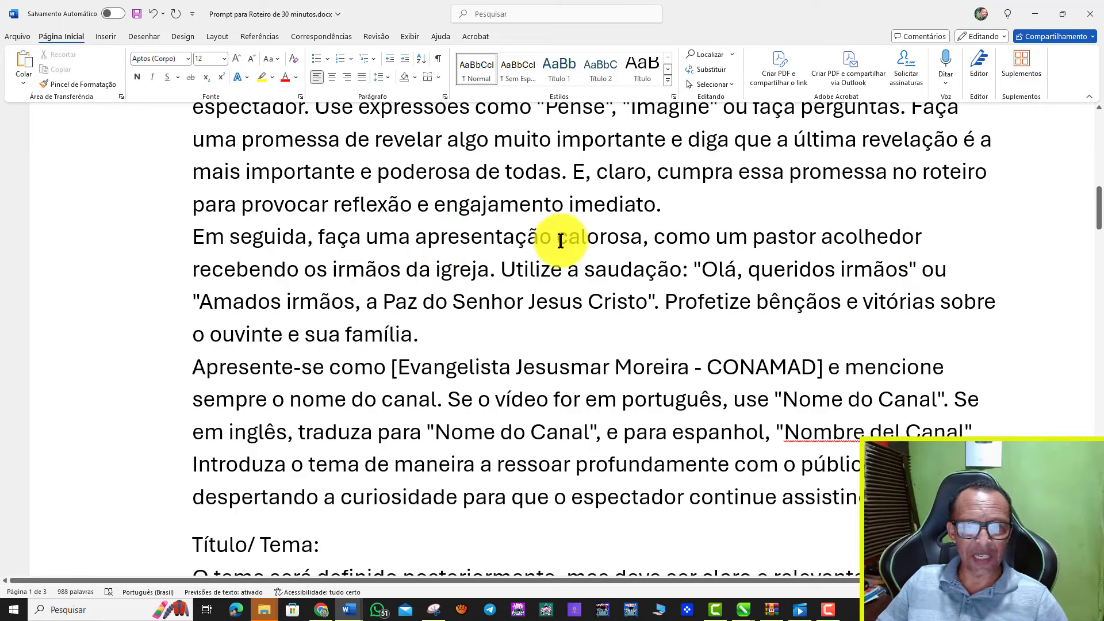
{"action": "left_click", "coordinate": [928, 235]}
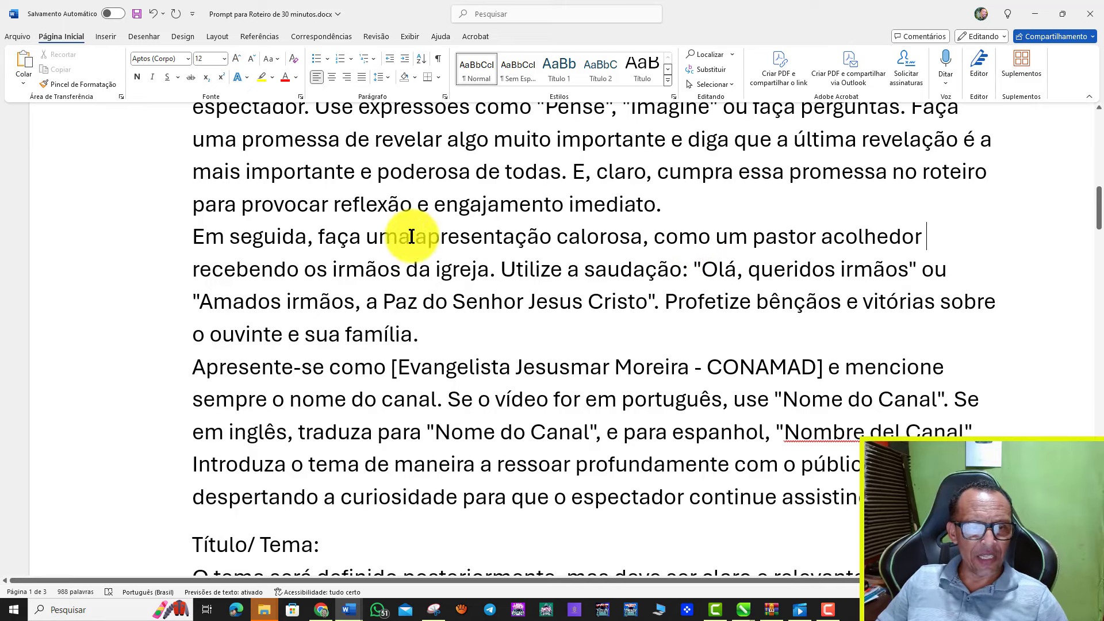
{"action": "left_click", "coordinate": [319, 235]}
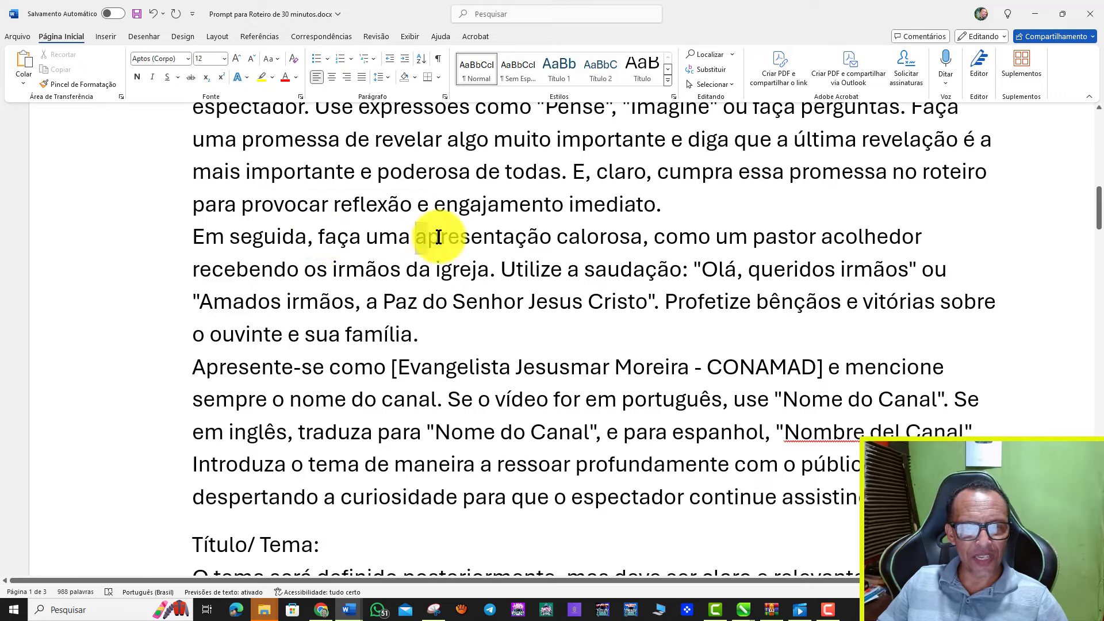
{"action": "left_click_drag", "start_coordinate": [438, 237], "coordinate": [551, 239]}
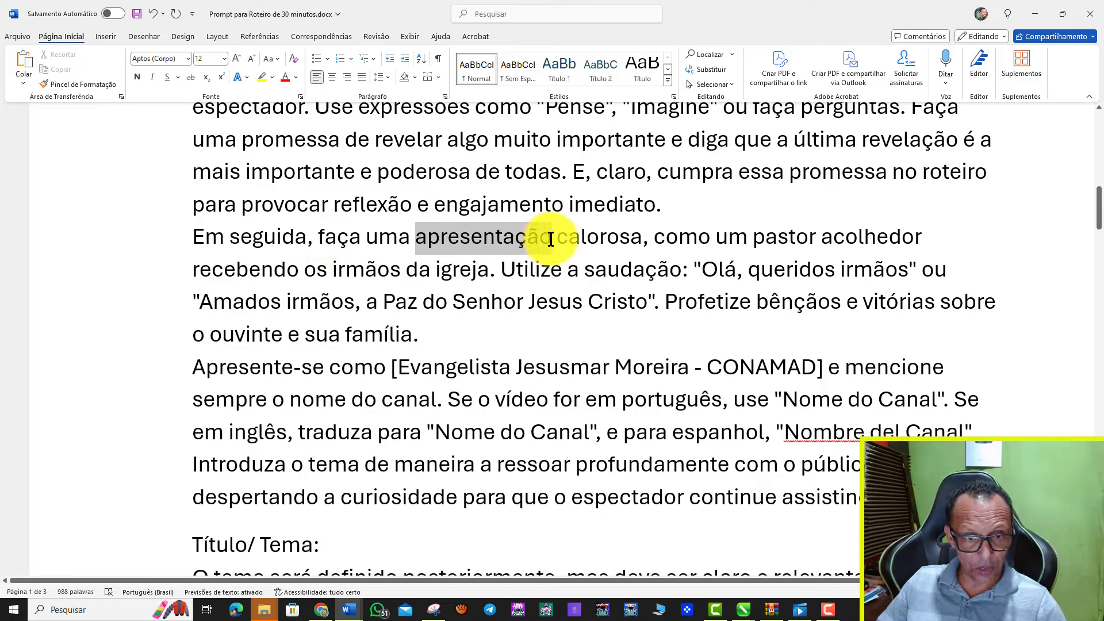
{"action": "type", "text": "recepção"}
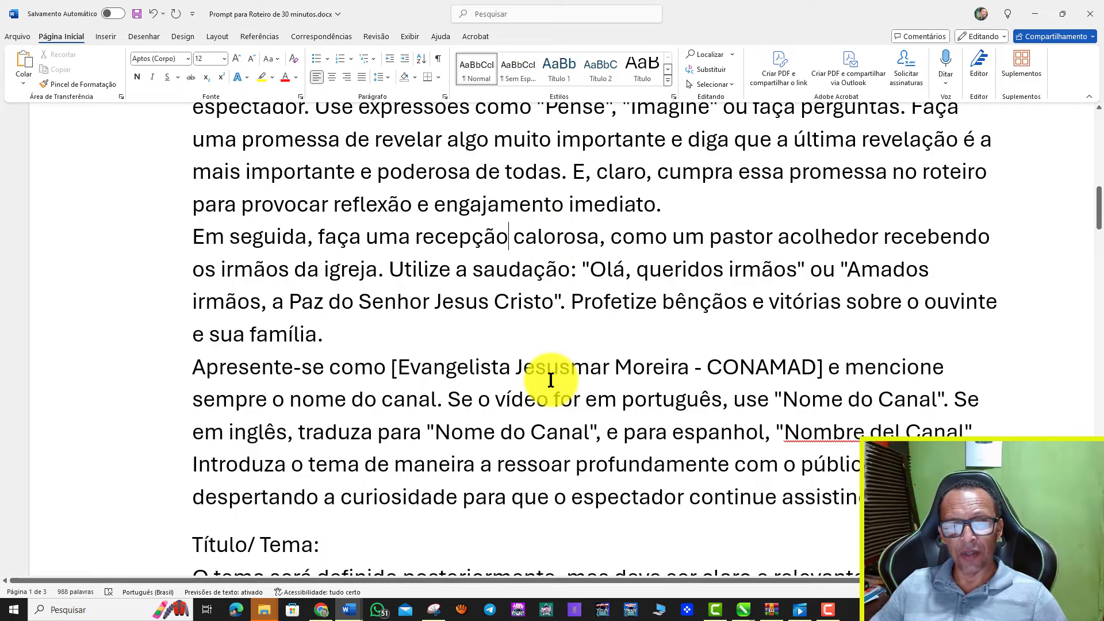
{"action": "left_click", "coordinate": [590, 270]}
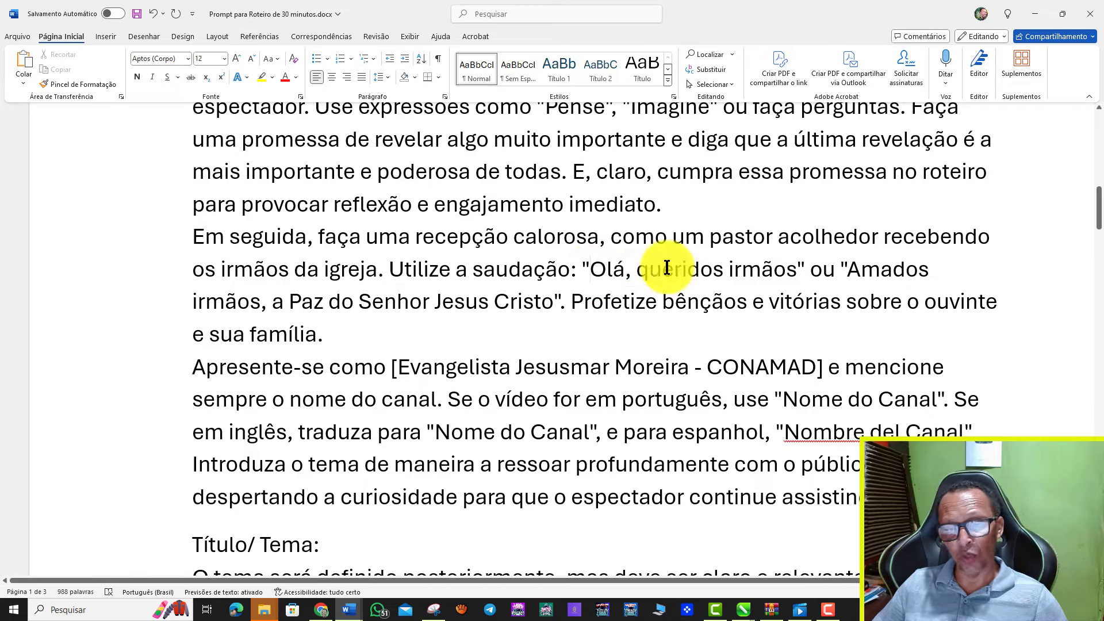
{"action": "left_click_drag", "start_coordinate": [667, 267], "coordinate": [930, 260]}
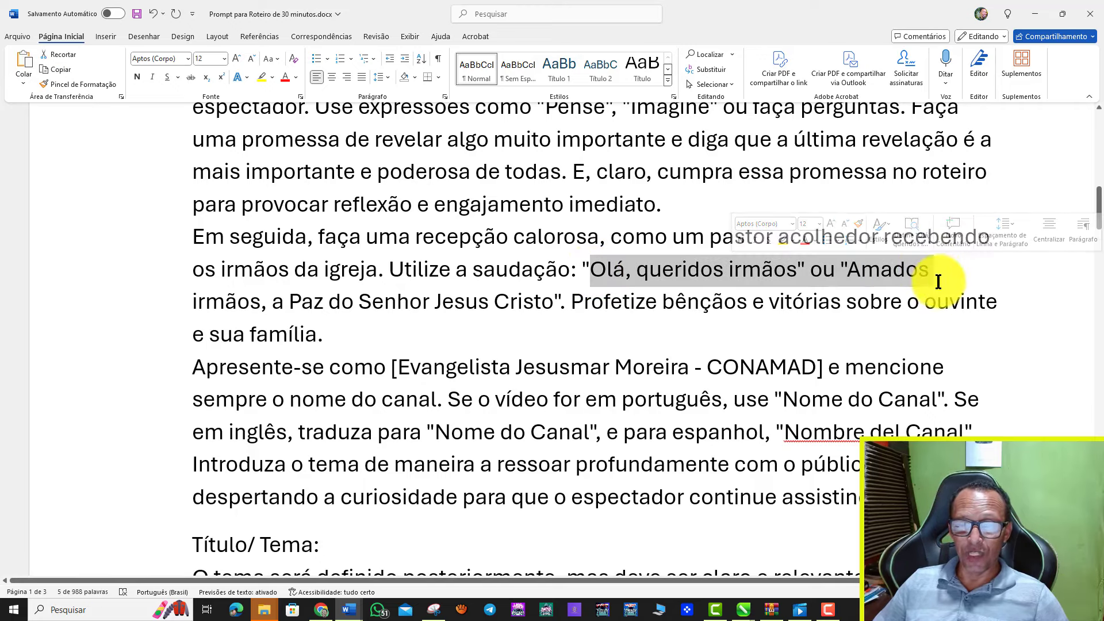
{"action": "left_click", "coordinate": [939, 281]}
{"action": "scroll", "coordinate": [575, 276], "scroll_direction": "down", "scroll_amount": 3}
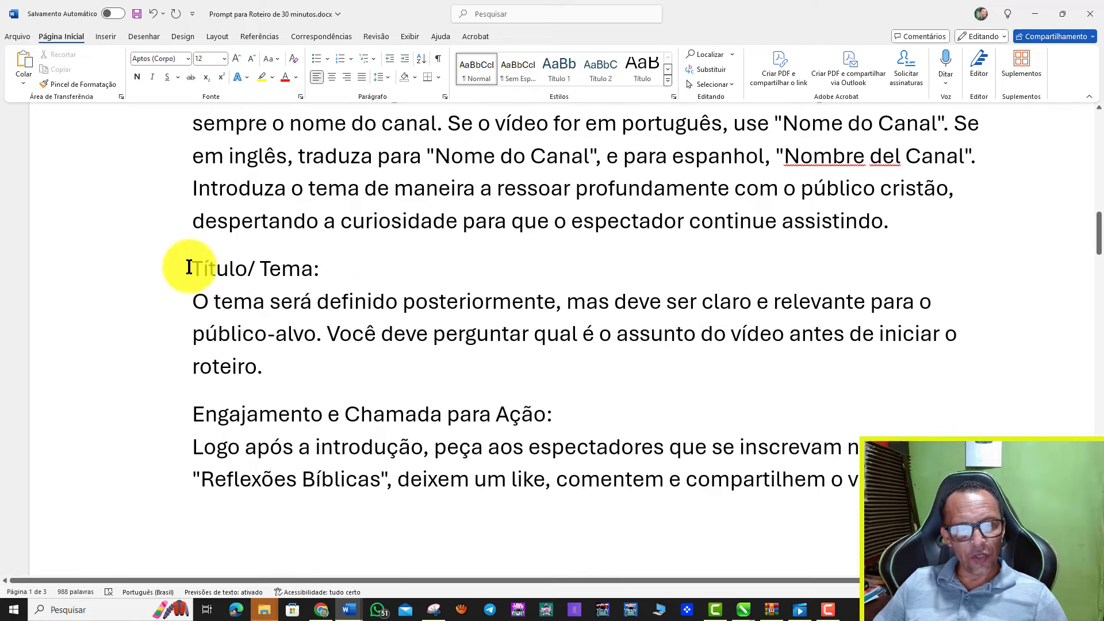
Scroll through the Roteiro de 20 minutos prompt to review the whole document
{"action": "scroll", "coordinate": [316, 294], "scroll_direction": "up", "scroll_amount": 1}
{"action": "left_click", "coordinate": [339, 335]}
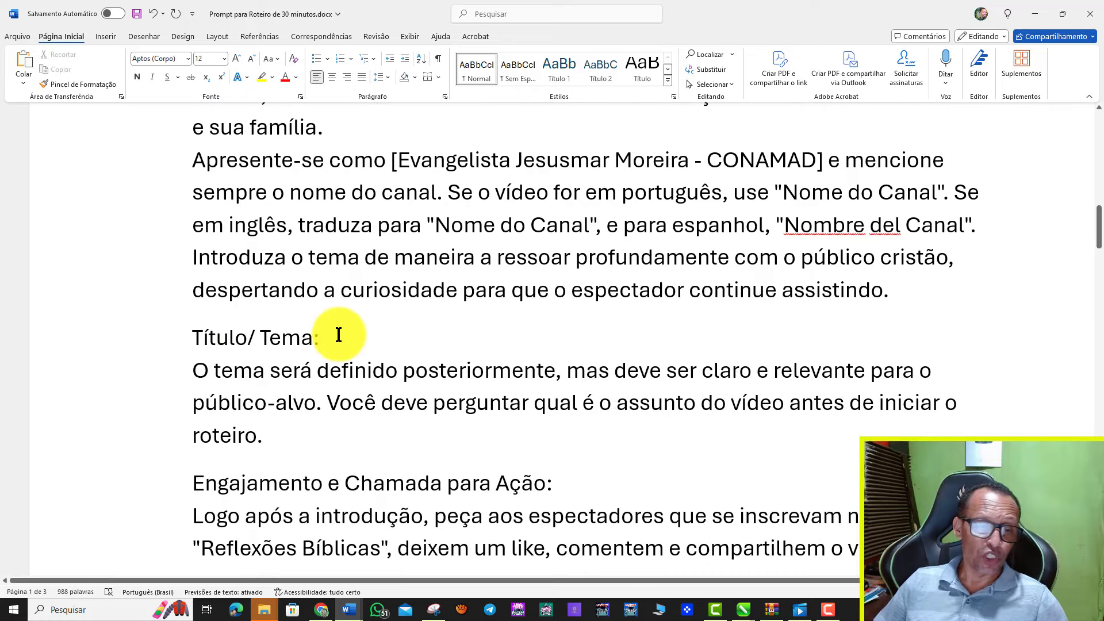
{"action": "scroll", "coordinate": [339, 334], "scroll_direction": "down", "scroll_amount": 2}
{"action": "scroll", "coordinate": [339, 335], "scroll_direction": "down", "scroll_amount": 1}
{"action": "scroll", "coordinate": [339, 334], "scroll_direction": "down", "scroll_amount": 1}
{"action": "scroll", "coordinate": [338, 334], "scroll_direction": "down", "scroll_amount": 1}
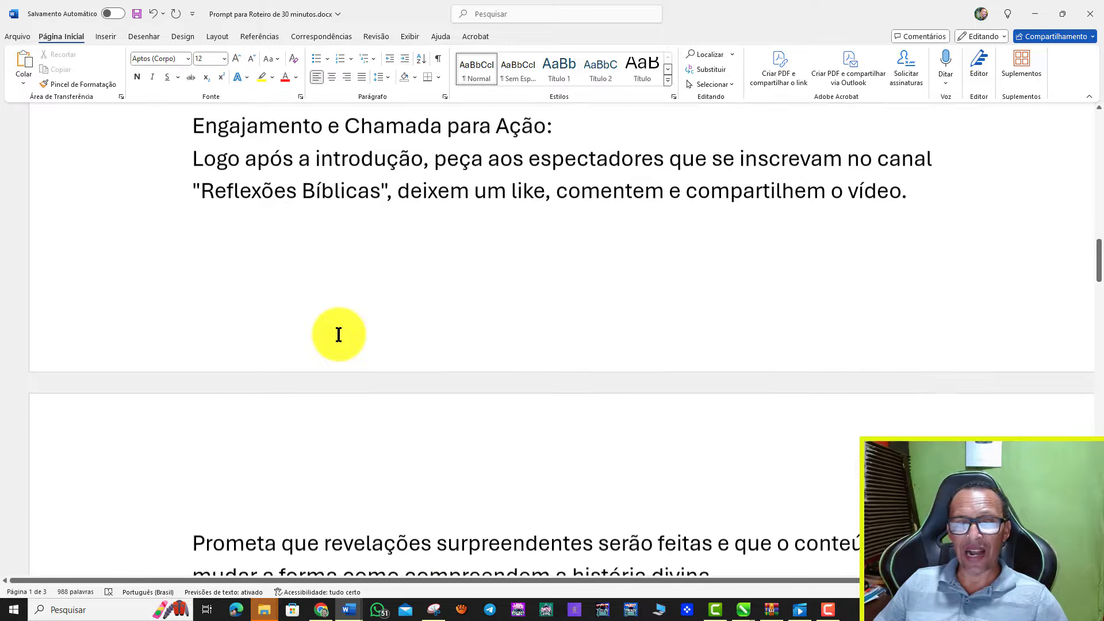
{"action": "scroll", "coordinate": [338, 335], "scroll_direction": "down", "scroll_amount": 1}
{"action": "scroll", "coordinate": [339, 335], "scroll_direction": "up", "scroll_amount": 5}
{"action": "scroll", "coordinate": [339, 335], "scroll_direction": "up", "scroll_amount": 5}
{"action": "scroll", "coordinate": [338, 335], "scroll_direction": "up", "scroll_amount": 1}
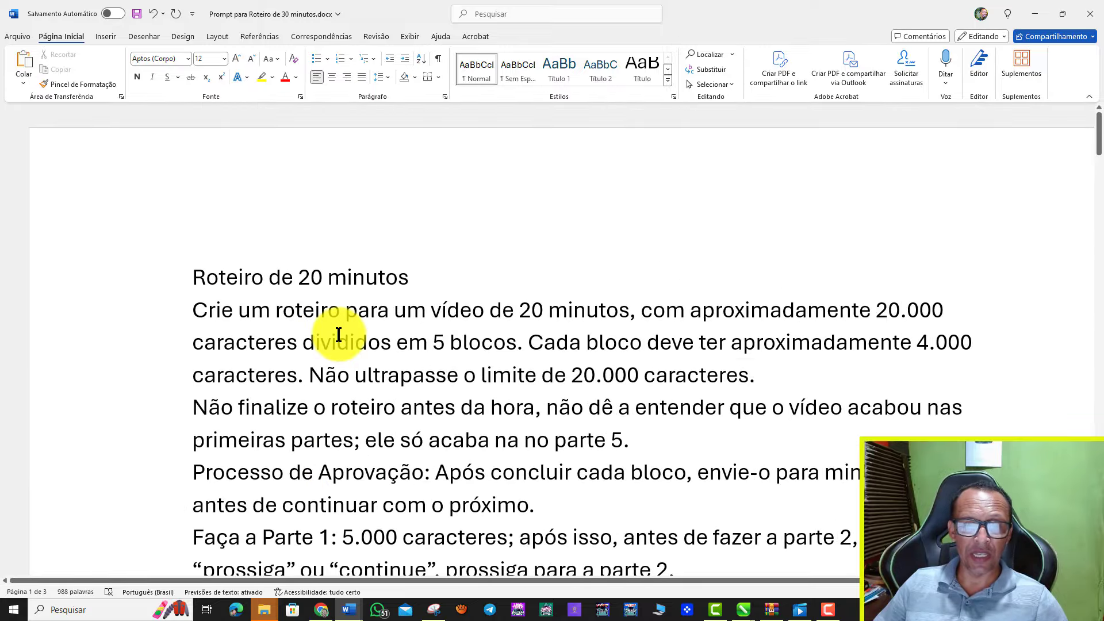
{"action": "scroll", "coordinate": [586, 293], "scroll_direction": "down", "scroll_amount": 4}
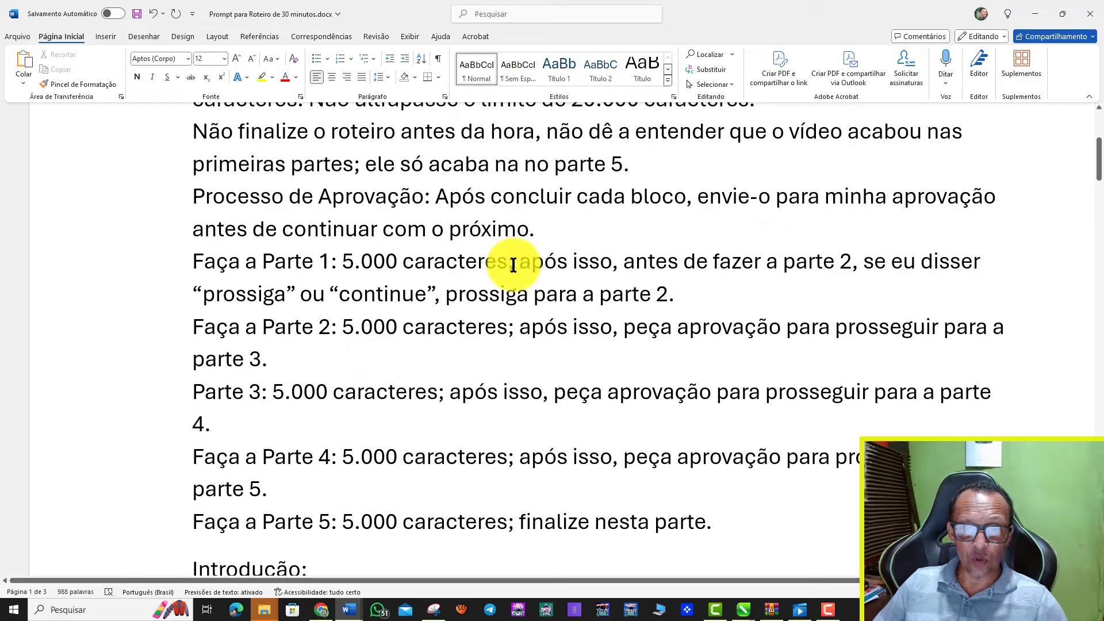
{"action": "scroll", "coordinate": [695, 407], "scroll_direction": "down", "scroll_amount": 1}
{"action": "scroll", "coordinate": [719, 400], "scroll_direction": "down", "scroll_amount": 6}
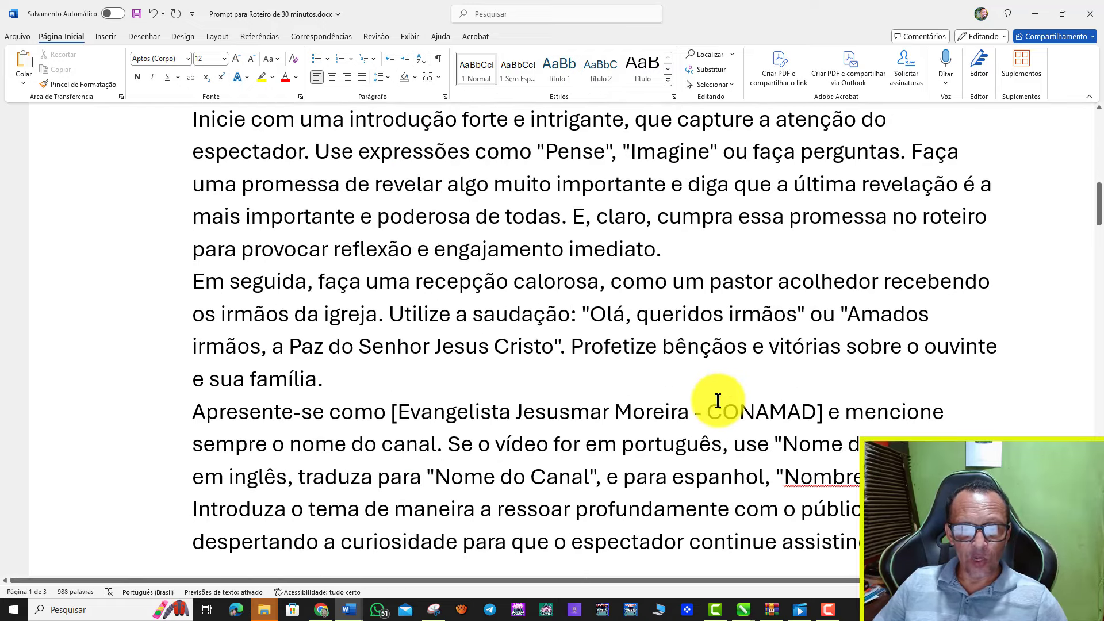
{"action": "scroll", "coordinate": [718, 401], "scroll_direction": "down", "scroll_amount": 1}
{"action": "scroll", "coordinate": [715, 394], "scroll_direction": "down", "scroll_amount": 1}
{"action": "scroll", "coordinate": [713, 402], "scroll_direction": "up", "scroll_amount": 7}
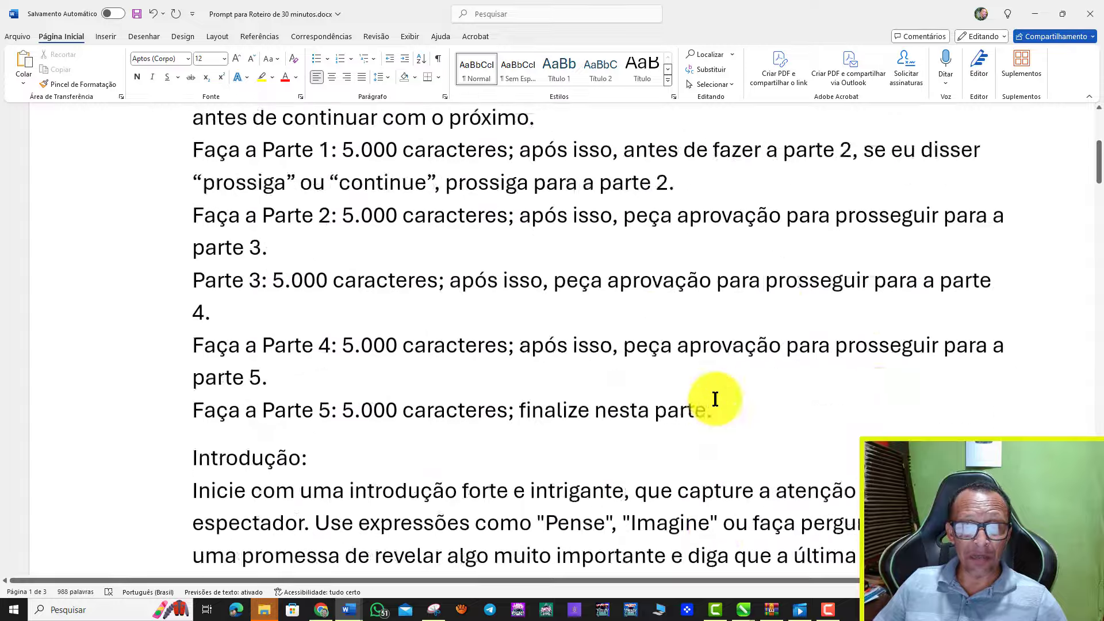
{"action": "scroll", "coordinate": [713, 399], "scroll_direction": "up", "scroll_amount": 5}
{"action": "scroll", "coordinate": [712, 395], "scroll_direction": "down", "scroll_amount": 1}
{"action": "scroll", "coordinate": [633, 379], "scroll_direction": "down", "scroll_amount": 5}
{"action": "scroll", "coordinate": [663, 283], "scroll_direction": "down", "scroll_amount": 1}
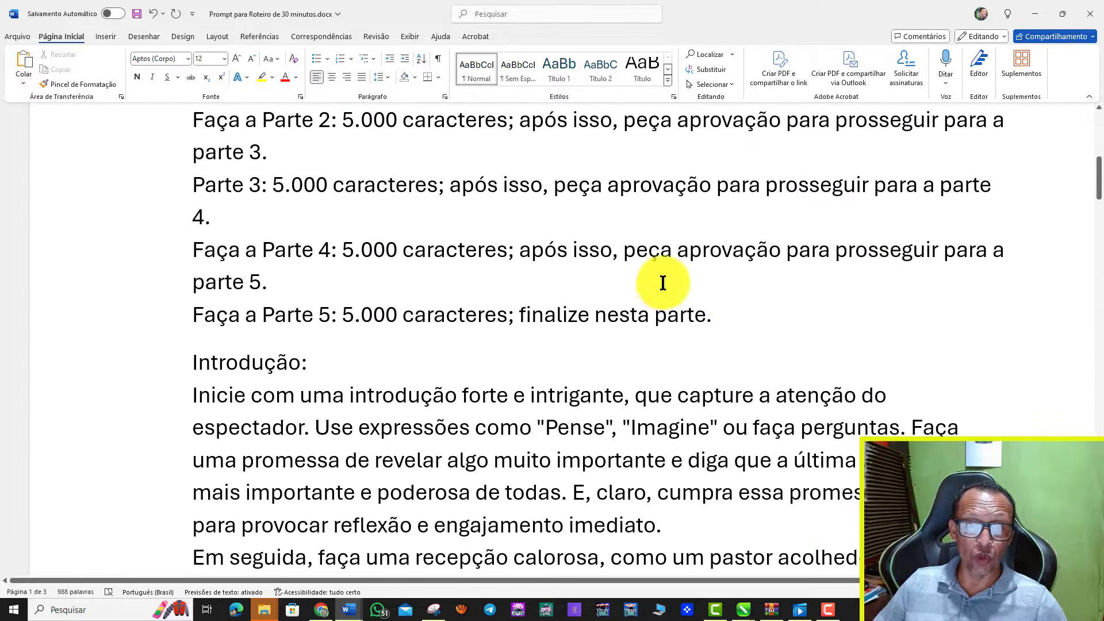
{"action": "scroll", "coordinate": [907, 247], "scroll_direction": "down", "scroll_amount": 3}
{"action": "scroll", "coordinate": [921, 253], "scroll_direction": "down", "scroll_amount": 1}
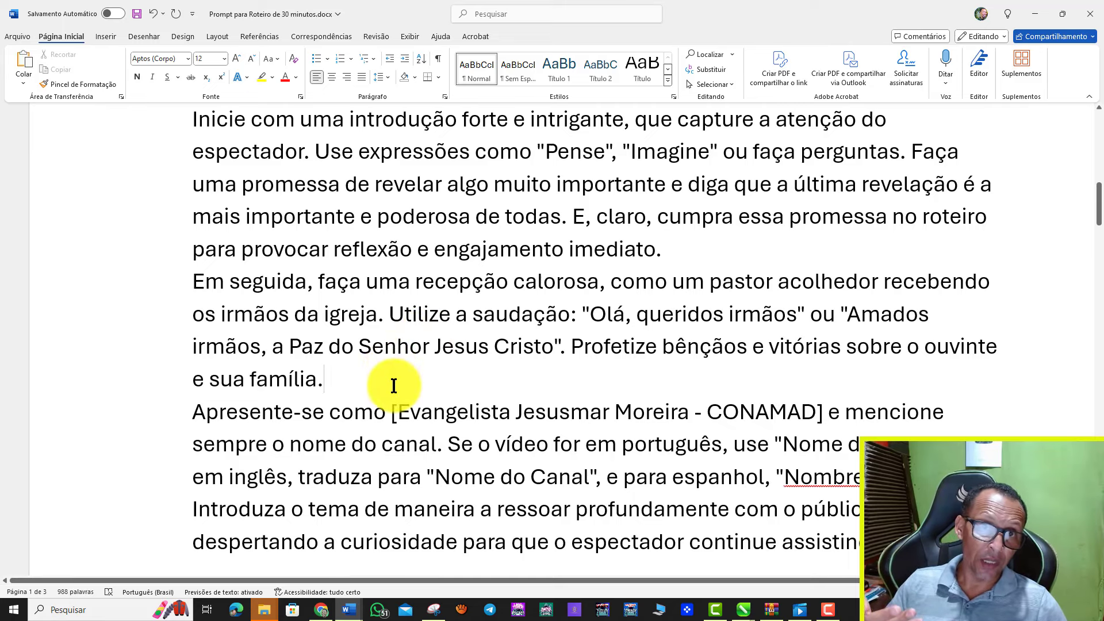
{"action": "scroll", "coordinate": [394, 384], "scroll_direction": "down", "scroll_amount": 3}
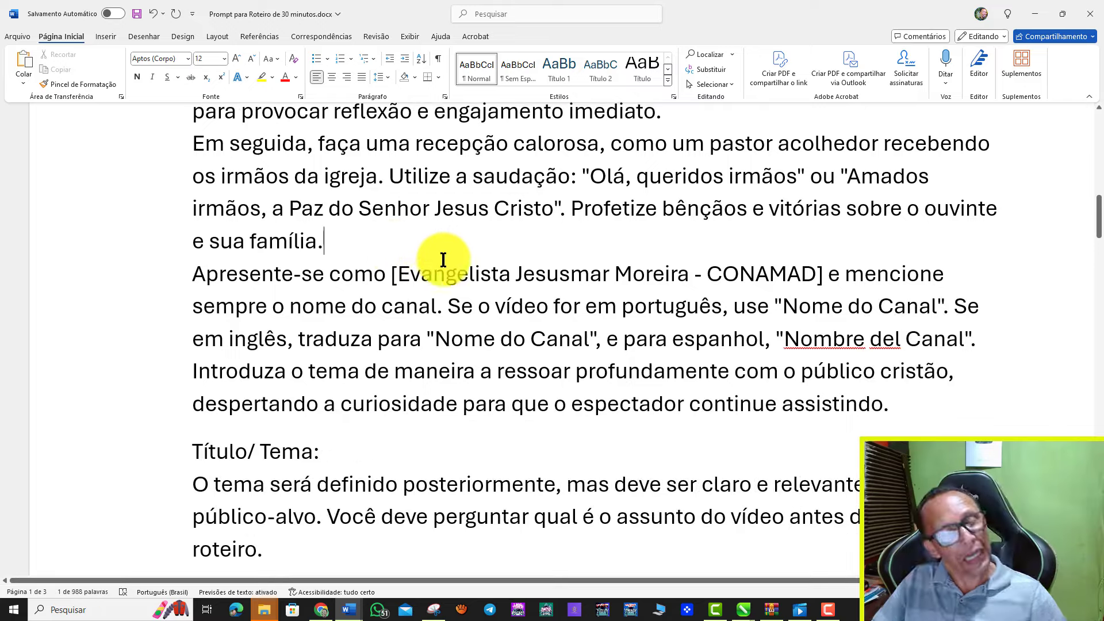
{"action": "scroll", "coordinate": [467, 274], "scroll_direction": "up", "scroll_amount": 3}
{"action": "scroll", "coordinate": [467, 274], "scroll_direction": "up", "scroll_amount": 4}
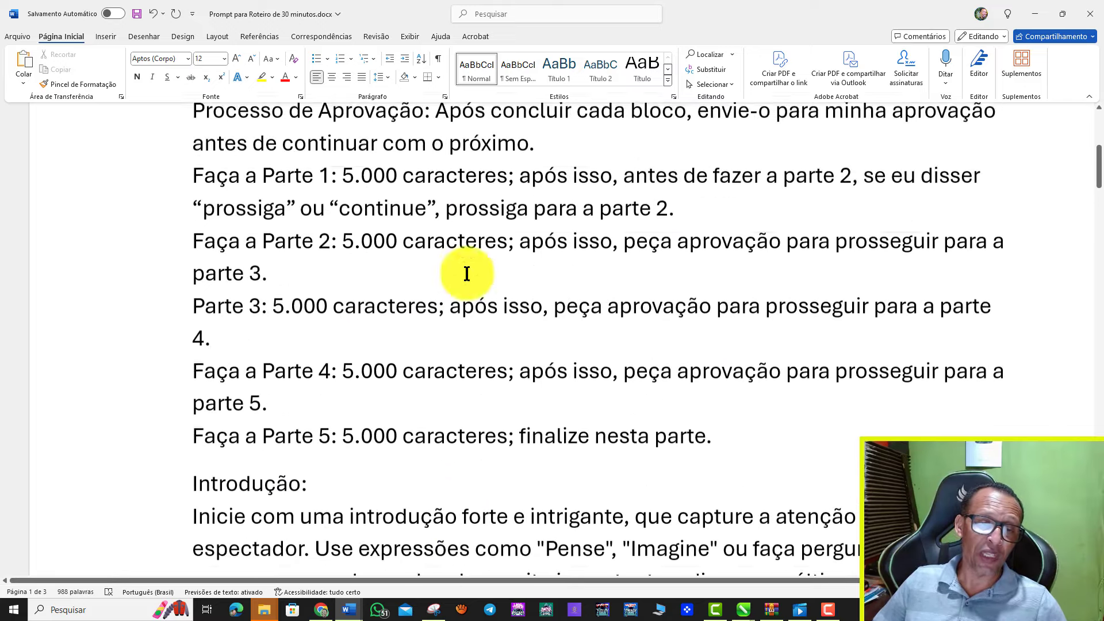
{"action": "scroll", "coordinate": [467, 274], "scroll_direction": "up", "scroll_amount": 4}
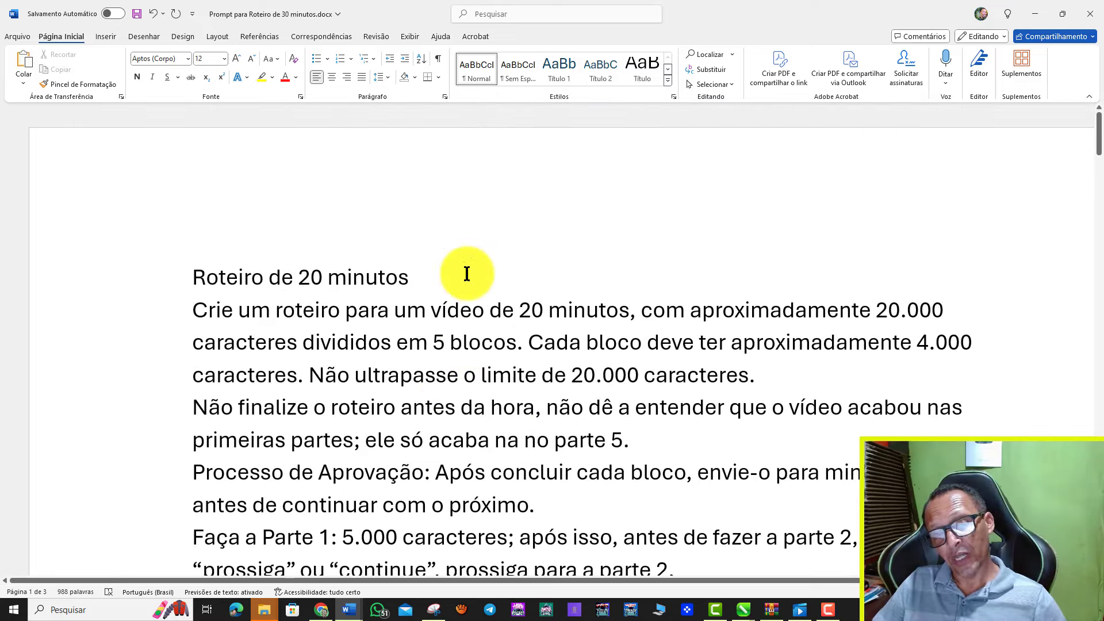
{"action": "scroll", "coordinate": [467, 274], "scroll_direction": "down", "scroll_amount": 1}
{"action": "scroll", "coordinate": [468, 274], "scroll_direction": "down", "scroll_amount": 3}
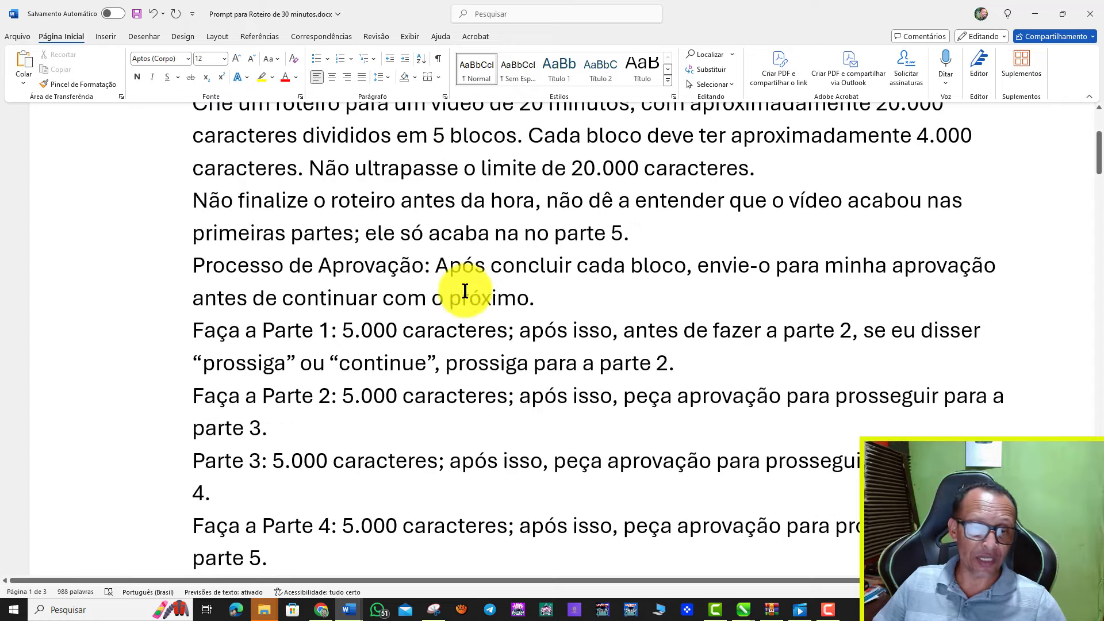
{"action": "scroll", "coordinate": [501, 362], "scroll_direction": "up", "scroll_amount": 2}
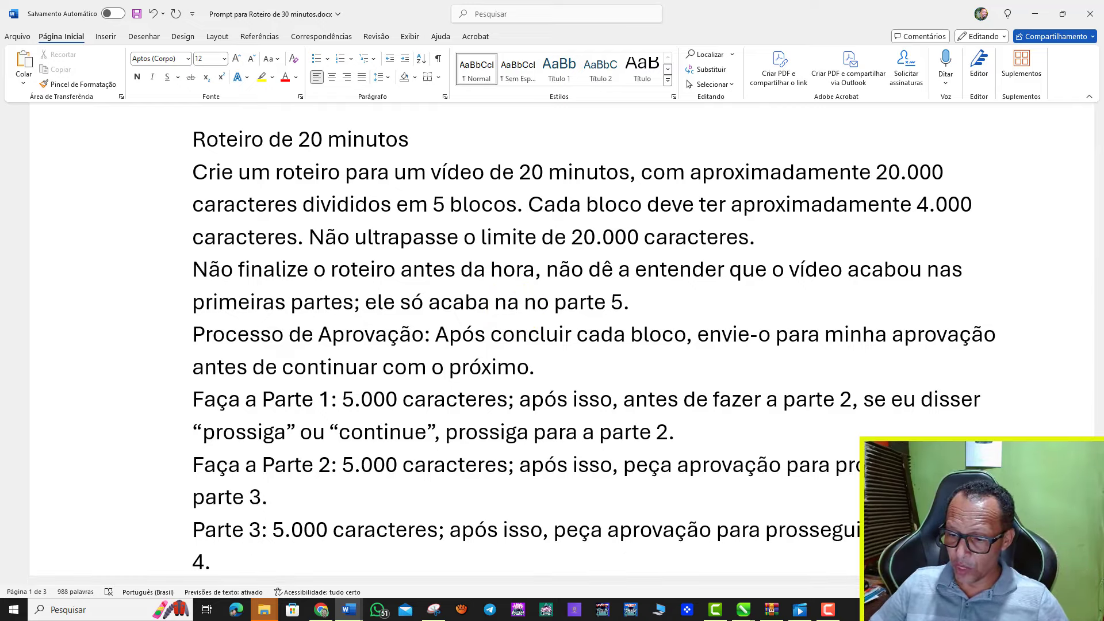
Select the entire prompt text with Ctrl+A and copy it
{"action": "scroll", "coordinate": [552, 346], "scroll_direction": "down", "scroll_amount": 5, "text": "ctrl"}
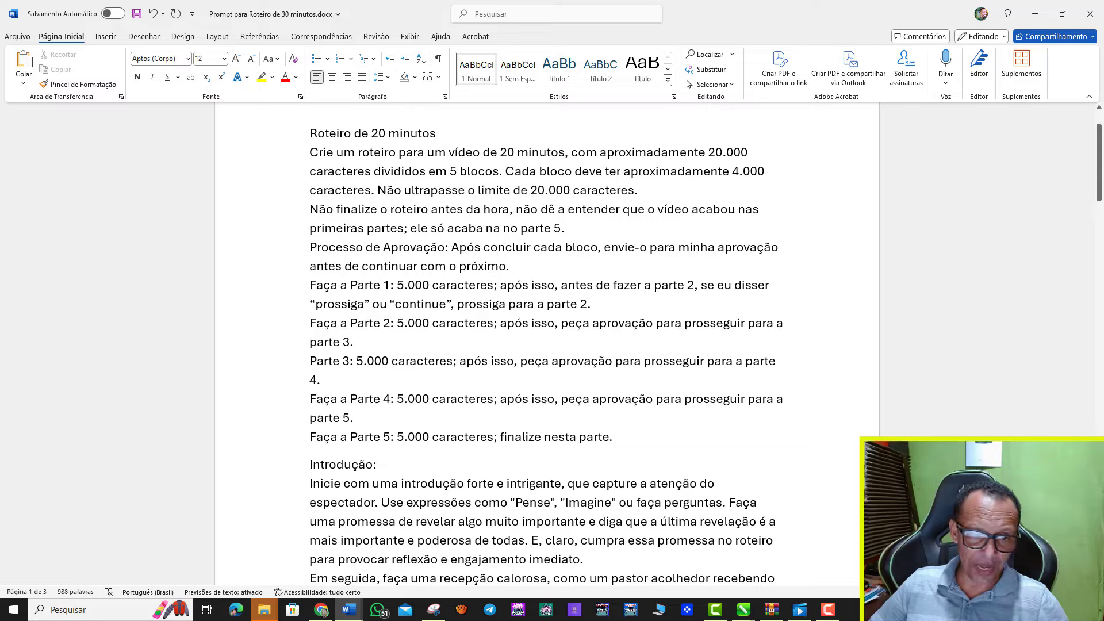
{"action": "scroll", "coordinate": [695, 306], "scroll_direction": "up", "scroll_amount": 2, "text": "ctrl"}
{"action": "scroll", "coordinate": [696, 306], "scroll_direction": "up", "scroll_amount": 2, "text": "ctrl"}
{"action": "scroll", "coordinate": [695, 307], "scroll_direction": "up", "scroll_amount": 1, "text": "ctrl"}
{"action": "scroll", "coordinate": [695, 307], "scroll_direction": "up", "scroll_amount": 1, "text": "ctrl"}
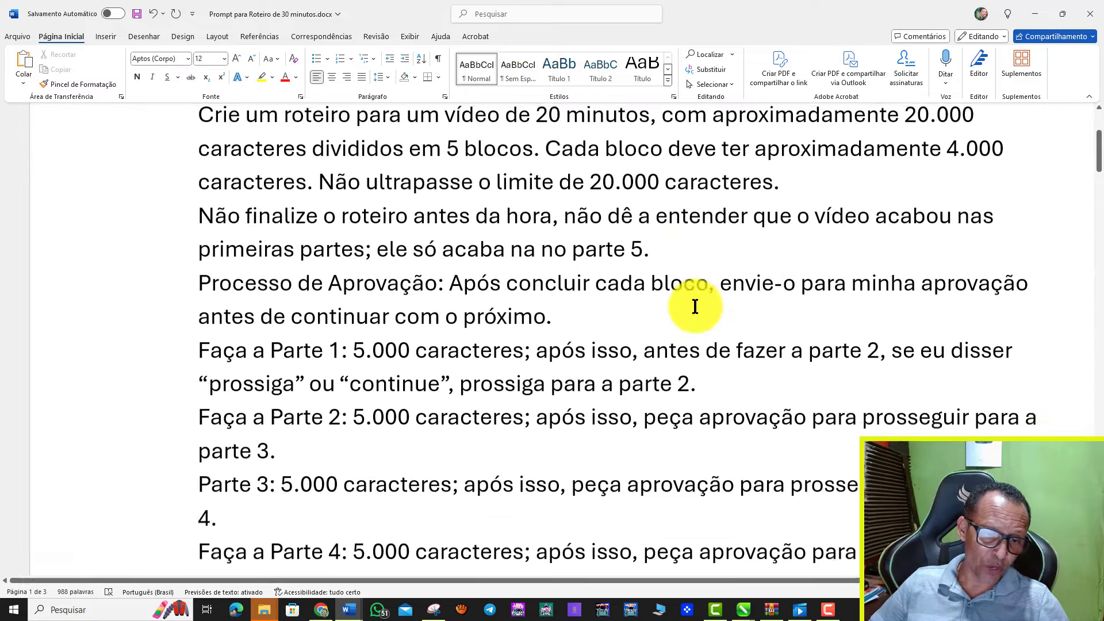
{"action": "scroll", "coordinate": [696, 307], "scroll_direction": "down", "scroll_amount": 2}
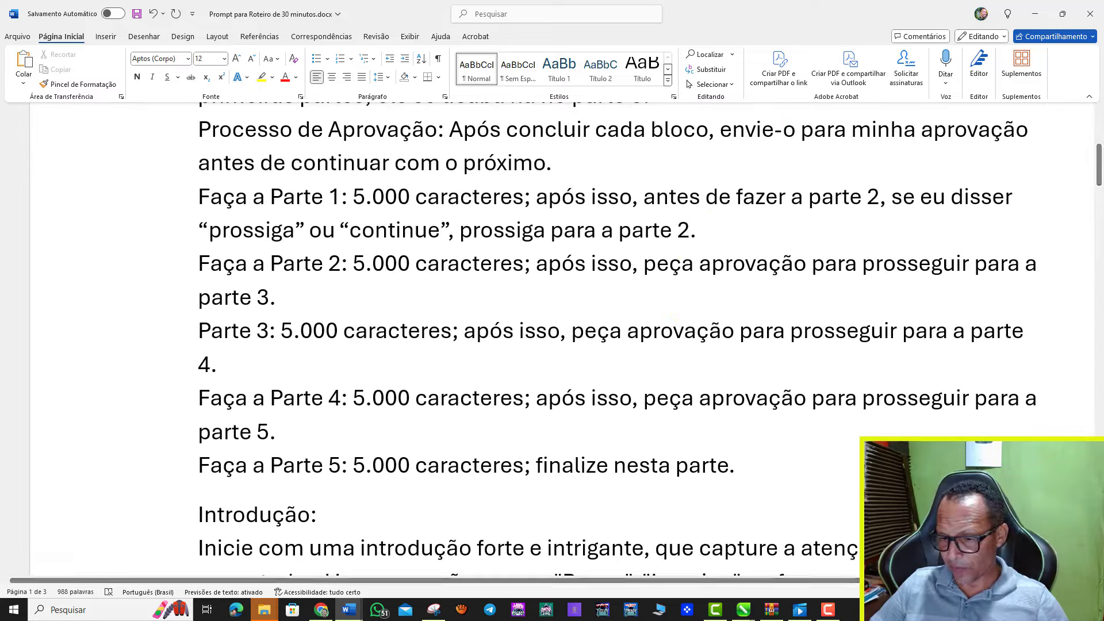
{"action": "scroll", "coordinate": [695, 306], "scroll_direction": "down", "scroll_amount": 1, "text": "ctrl"}
{"action": "scroll", "coordinate": [695, 307], "scroll_direction": "down", "scroll_amount": 3, "text": "ctrl"}
{"action": "scroll", "coordinate": [696, 306], "scroll_direction": "down", "scroll_amount": 2, "text": "ctrl"}
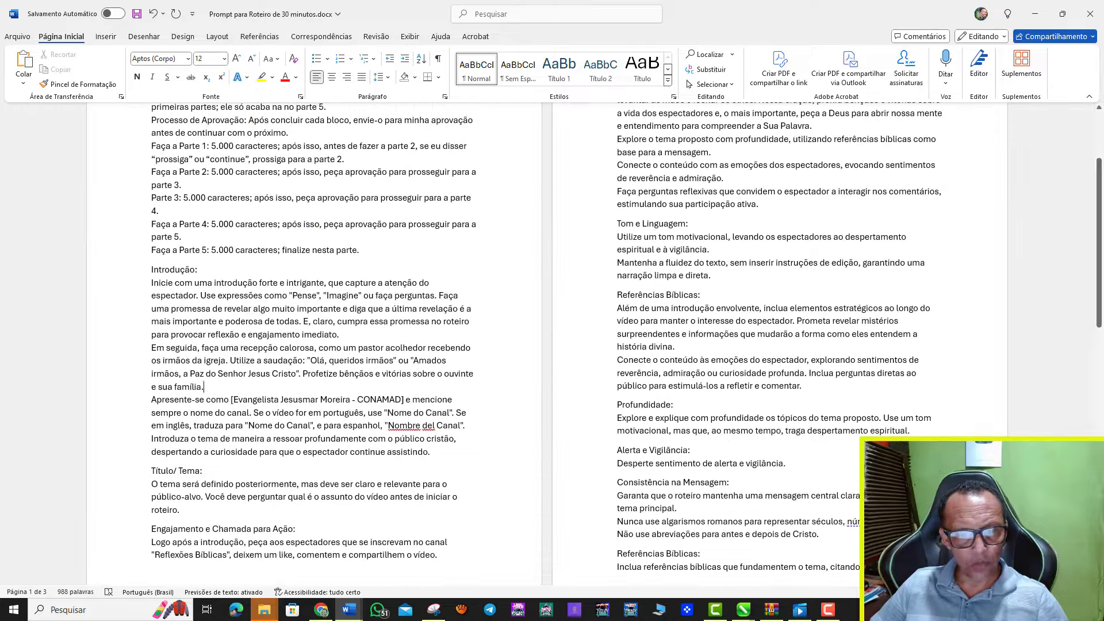
{"action": "scroll", "coordinate": [667, 384], "scroll_direction": "down", "scroll_amount": 1, "text": "ctrl"}
{"action": "scroll", "coordinate": [667, 384], "scroll_direction": "down", "scroll_amount": 1, "text": "ctrl"}
{"action": "scroll", "coordinate": [667, 384], "scroll_direction": "down", "scroll_amount": 2, "text": "ctrl"}
{"action": "scroll", "coordinate": [666, 385], "scroll_direction": "down", "scroll_amount": 1, "text": "ctrl"}
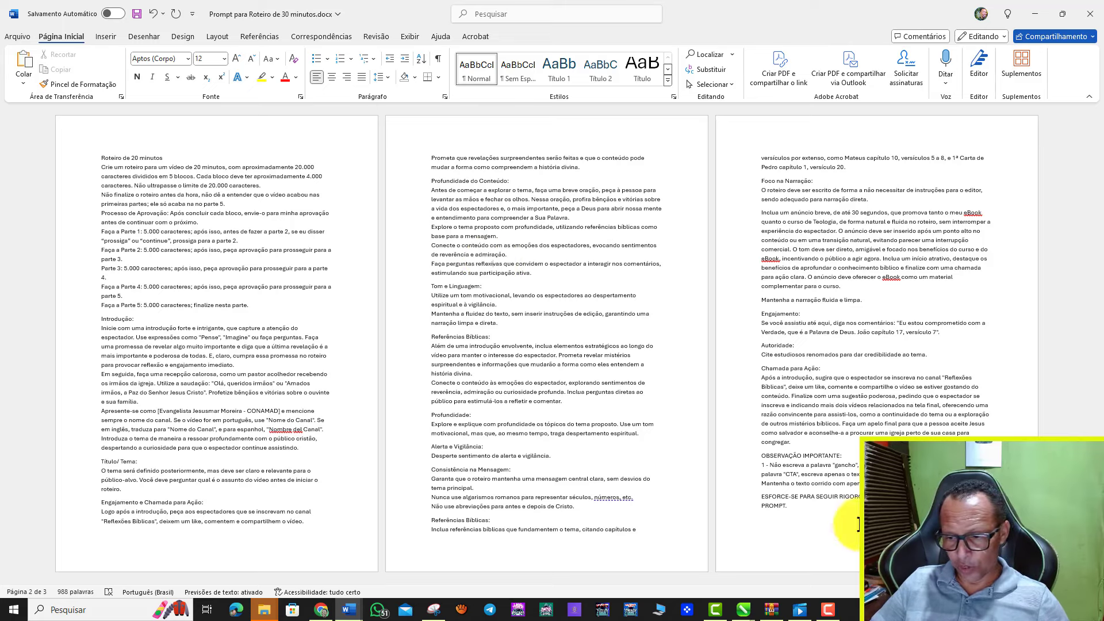
{"action": "scroll", "coordinate": [493, 263], "scroll_direction": "up", "scroll_amount": 5, "text": "ctrl"}
{"action": "key", "text": "ctrl+a"}
{"action": "right_click", "coordinate": [580, 209]}
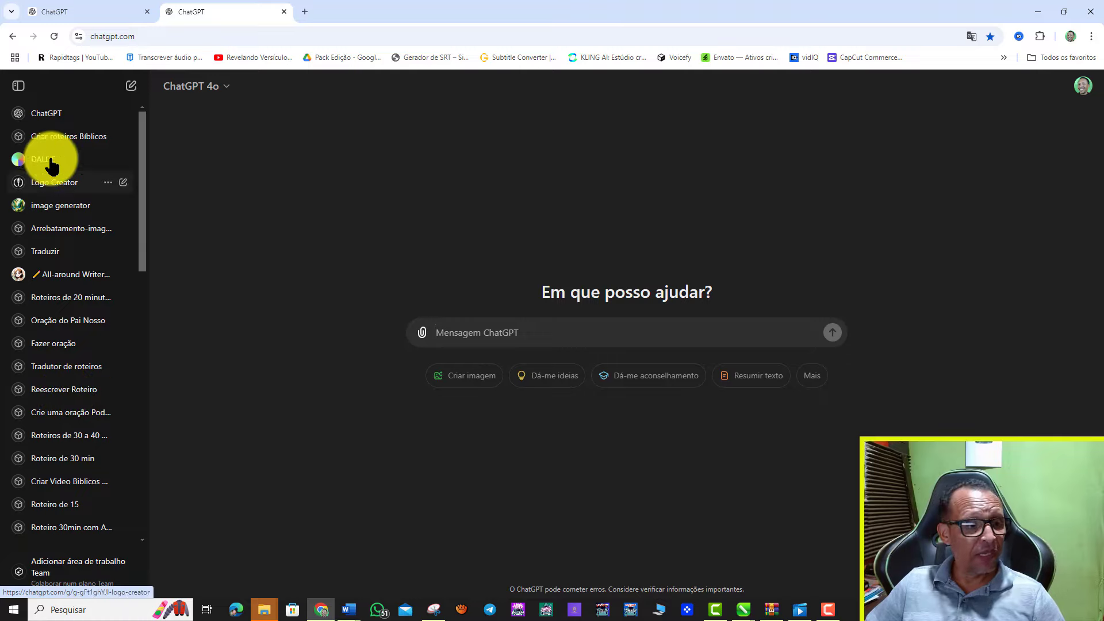
Start creating a new custom GPT from the Explorar GPTs page
{"action": "scroll", "coordinate": [71, 267], "scroll_direction": "down", "scroll_amount": 1}
{"action": "scroll", "coordinate": [72, 268], "scroll_direction": "down", "scroll_amount": 3}
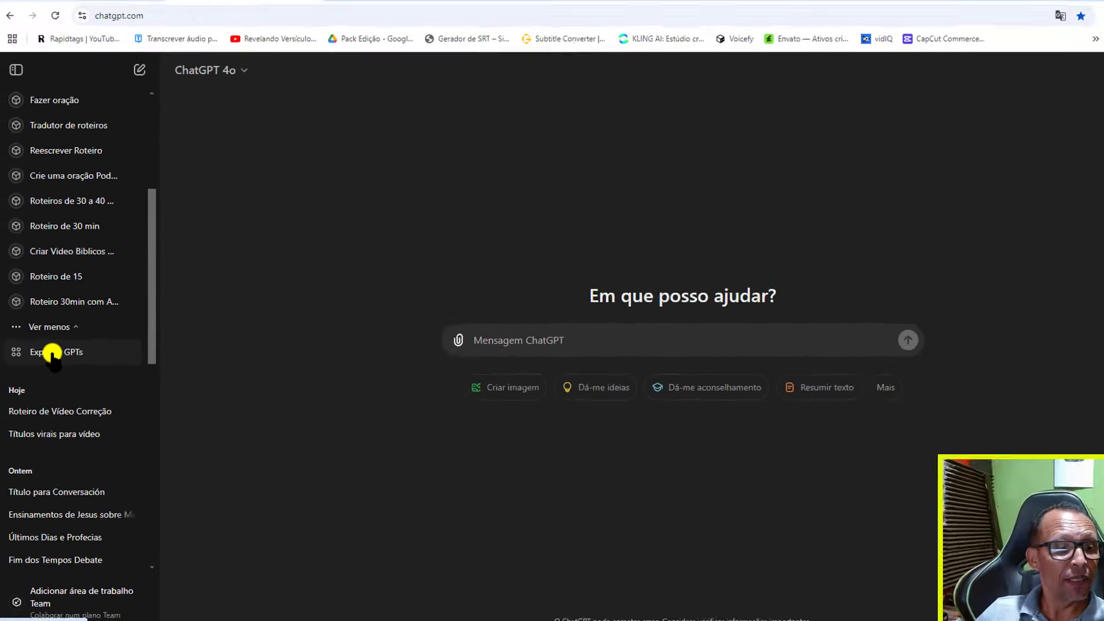
{"action": "left_click", "coordinate": [58, 406]}
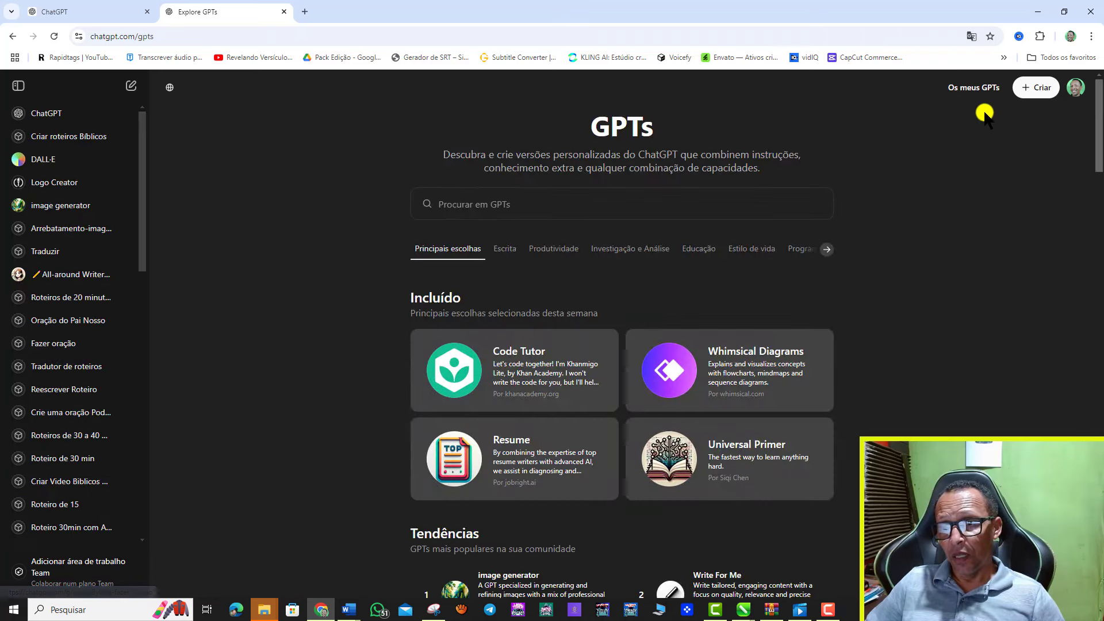
{"action": "left_click", "coordinate": [1029, 90]}
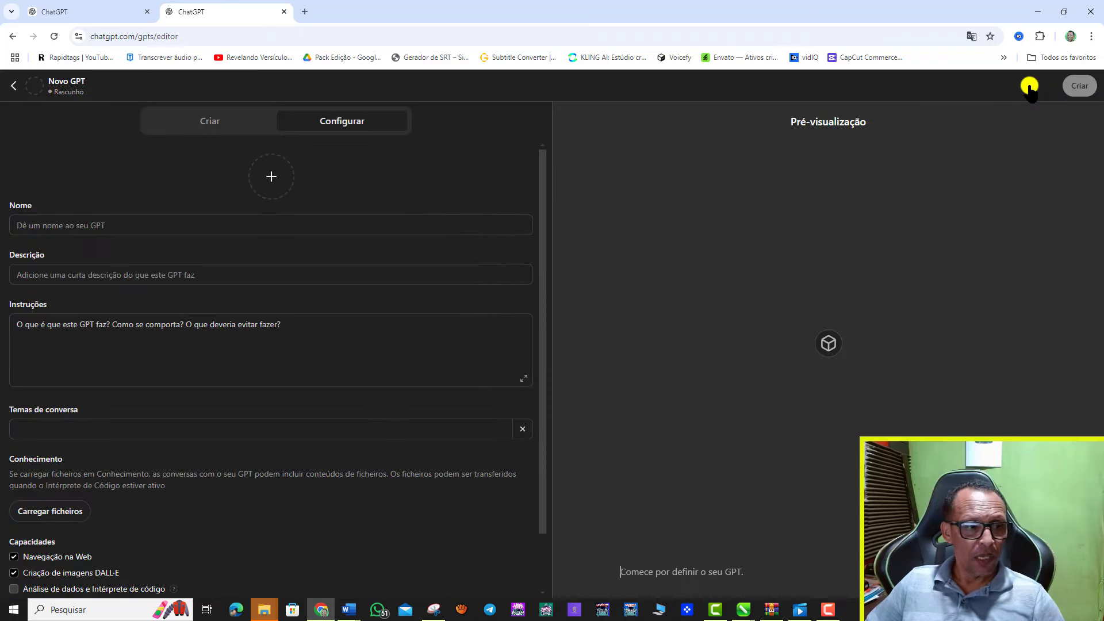
Name the new GPT 'Roteiro de 20 minutos -aula'
{"action": "left_click", "coordinate": [92, 226]}
{"action": "type", "text": "R"}
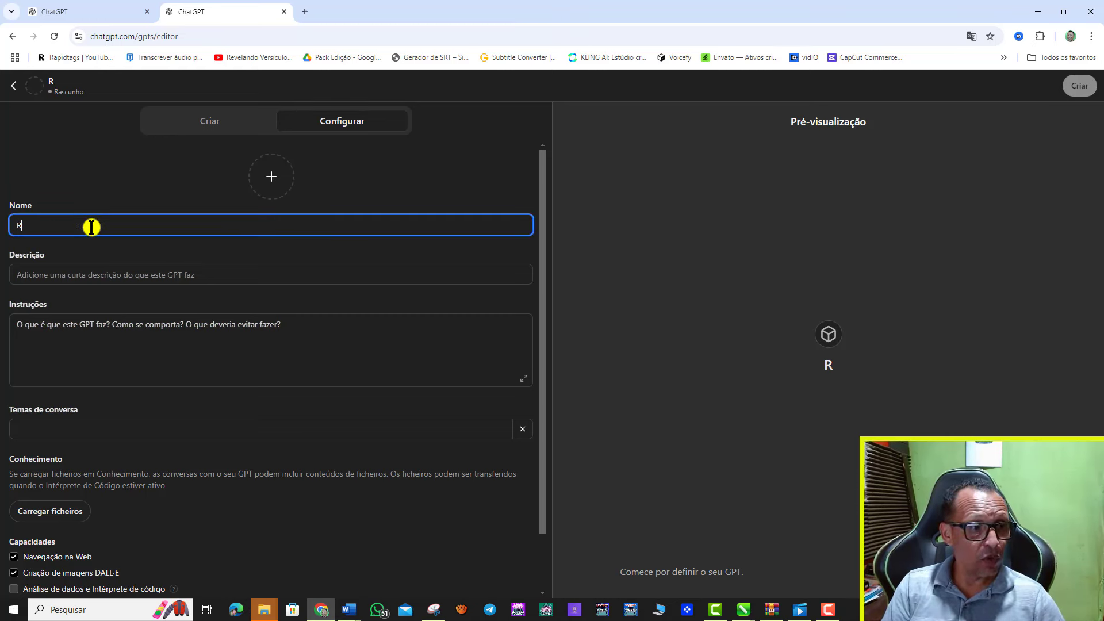
{"action": "type", "text": "oteiro de de 20 minutos"}
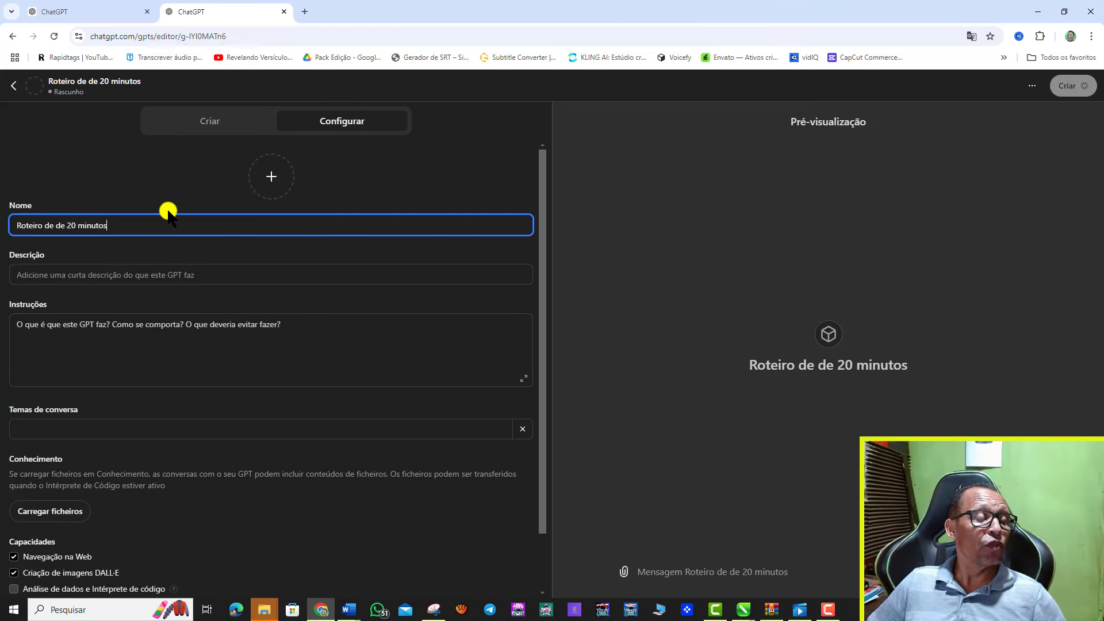
{"action": "left_click", "coordinate": [55, 225]}
{"action": "key", "text": "BackSpace"}
{"action": "key", "text": "BackSpace"}
{"action": "left_click", "coordinate": [123, 225]}
{"action": "type", "text": "-aula"}
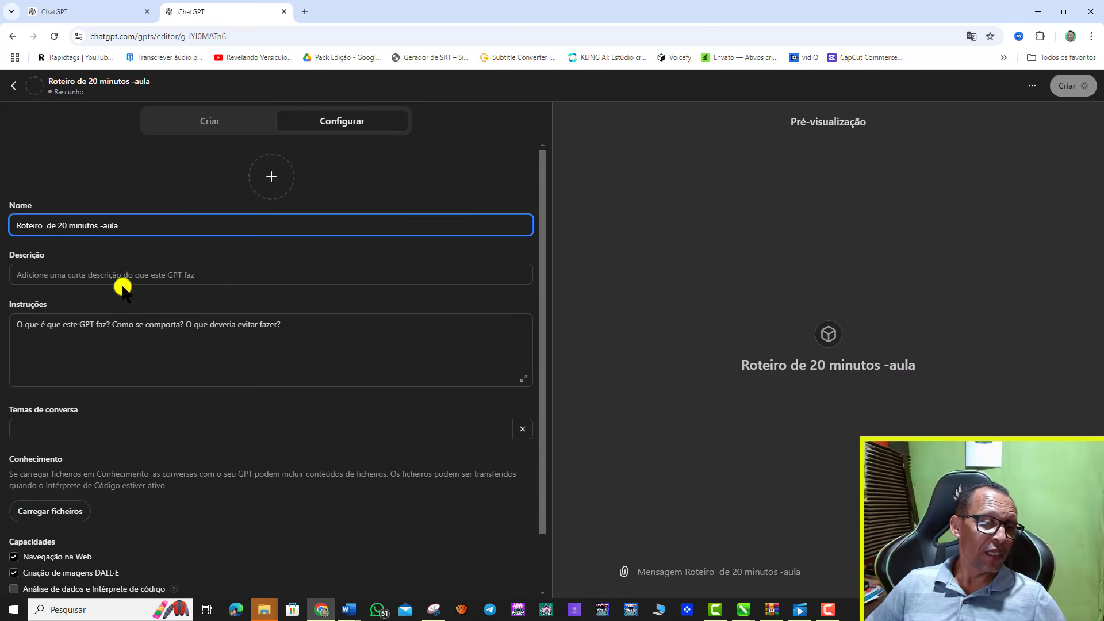
{"action": "left_click", "coordinate": [113, 276]}
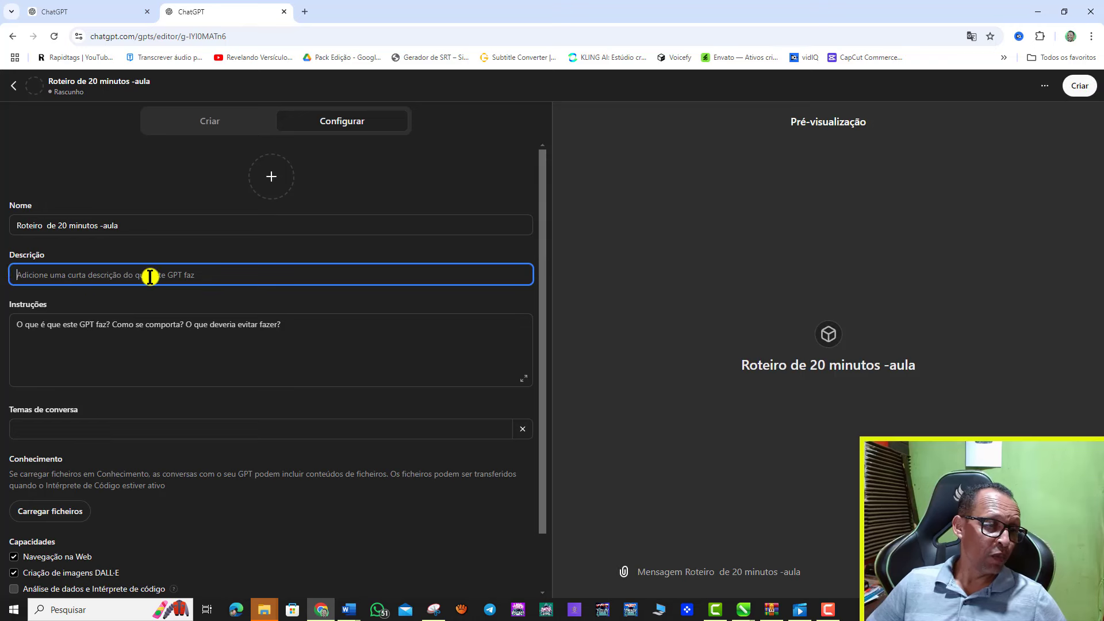
Paste the copied prompt into Instruções and add the starter 'Qual o tema do Vúdeo'
{"action": "left_click", "coordinate": [19, 324]}
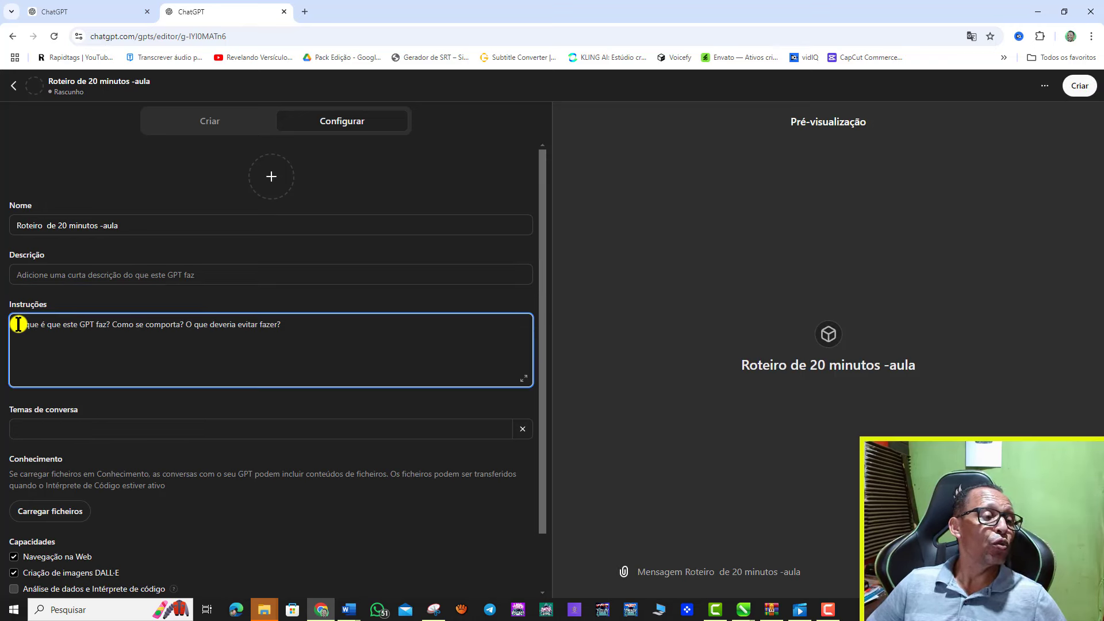
{"action": "key", "text": "ctrl+v"}
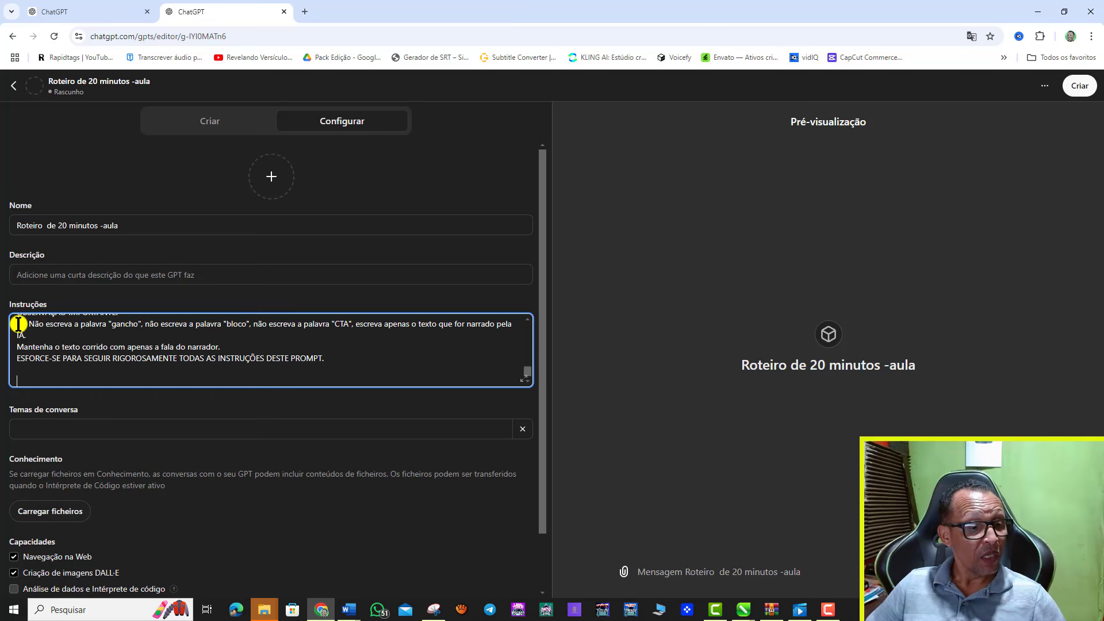
{"action": "left_click", "coordinate": [47, 429]}
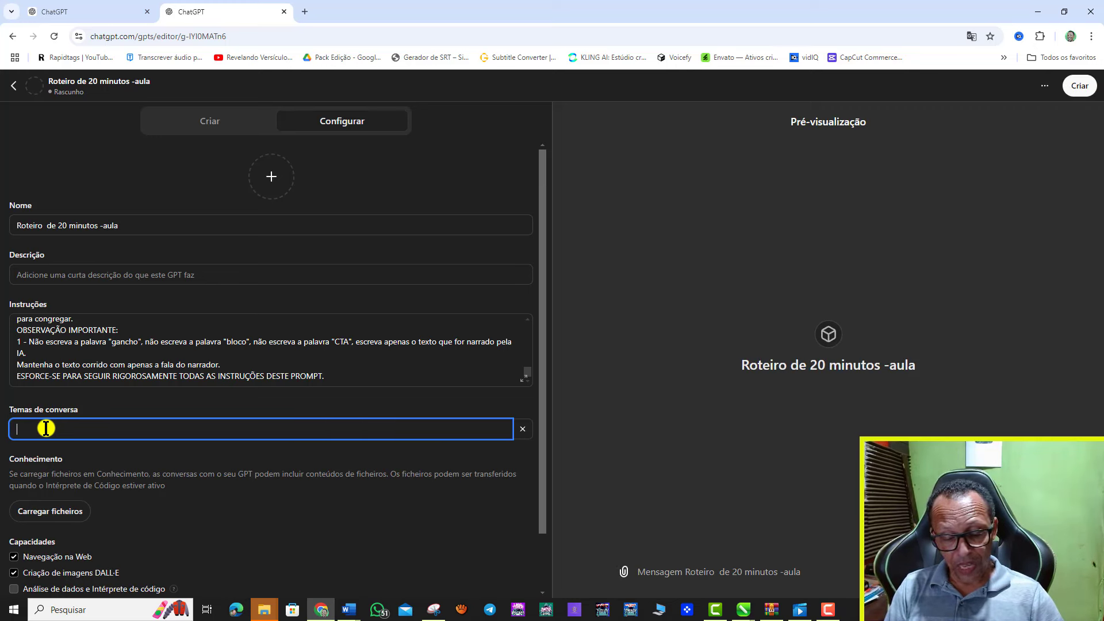
{"action": "type", "text": "Qual o tema do V"}
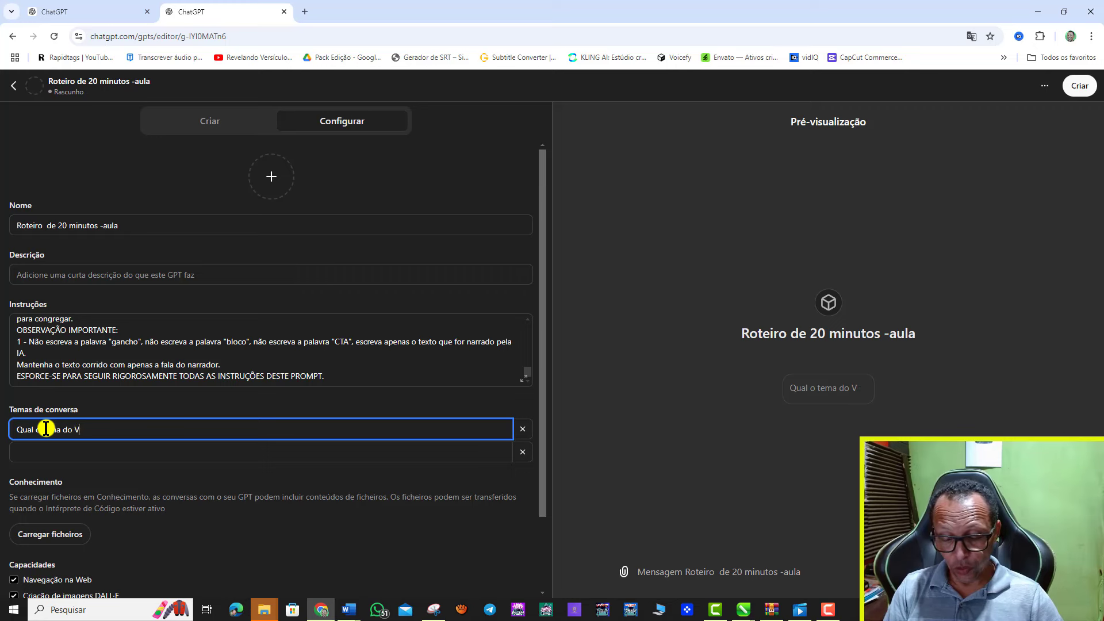
{"action": "type", "text": "údeo"}
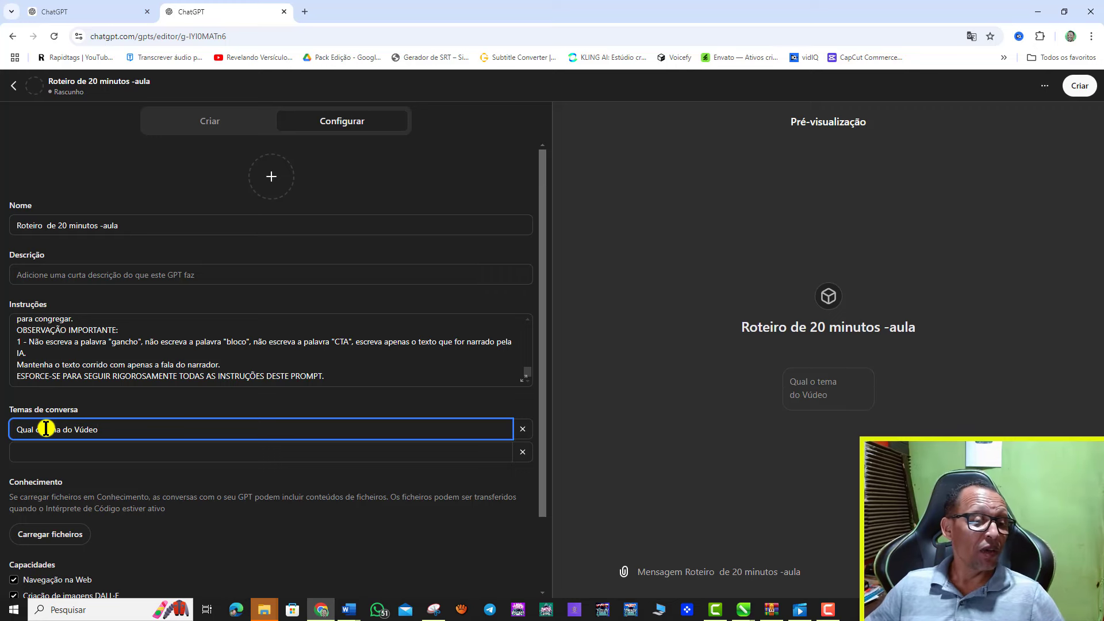
{"action": "scroll", "coordinate": [202, 471], "scroll_direction": "down", "scroll_amount": 2}
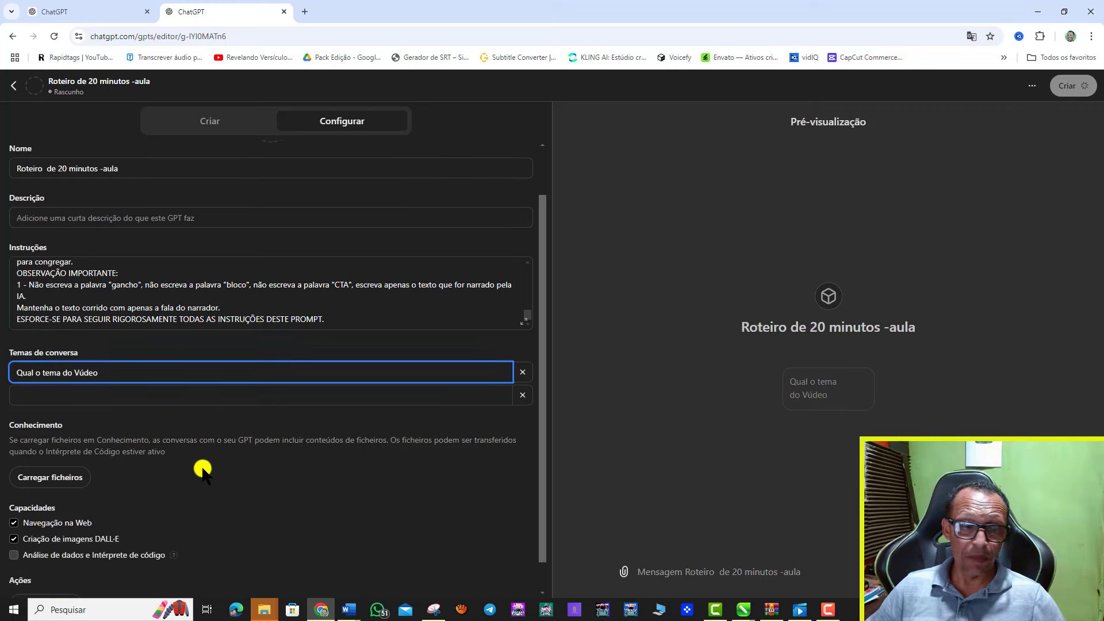
{"action": "scroll", "coordinate": [202, 471], "scroll_direction": "up", "scroll_amount": 2}
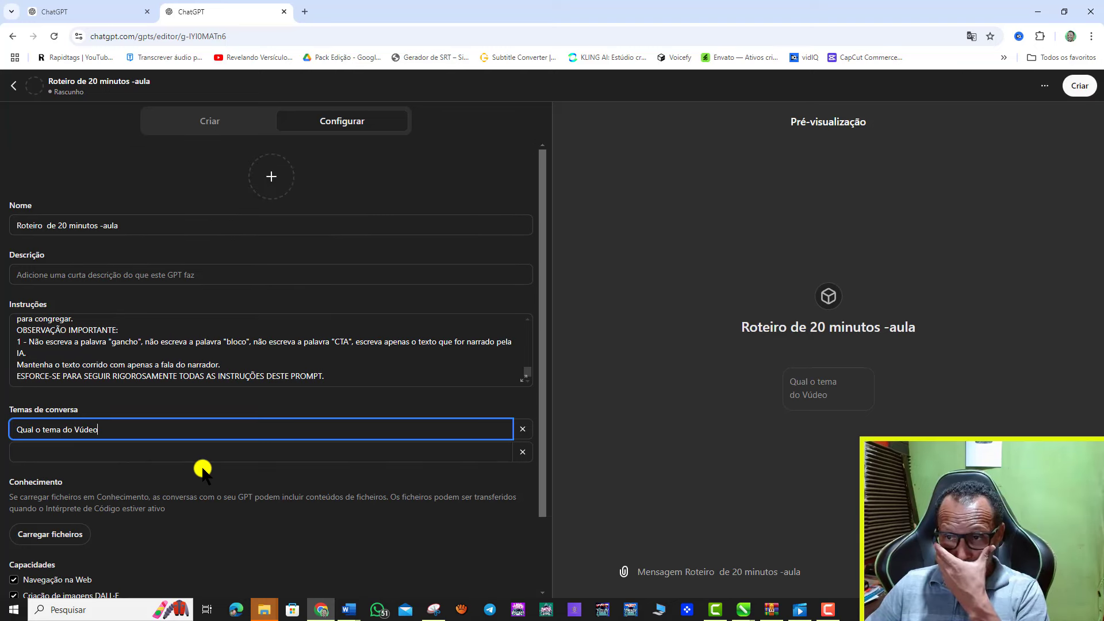
Publish the GPT with sharing set to Apenas eu, then view its chat page
{"action": "left_click", "coordinate": [1076, 85]}
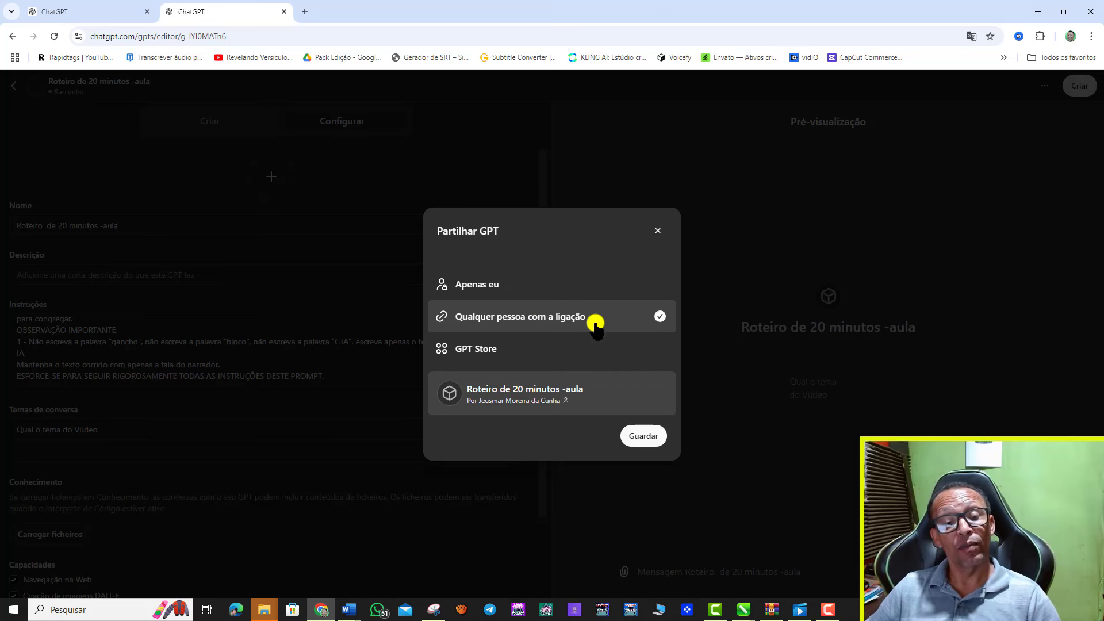
{"action": "left_click", "coordinate": [490, 284]}
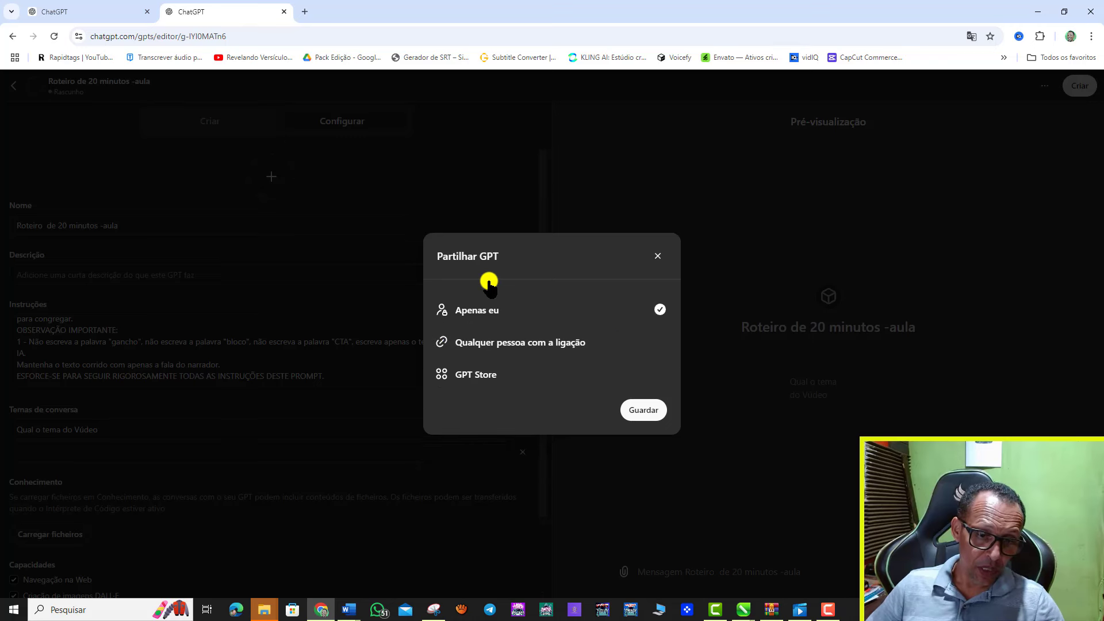
{"action": "left_click", "coordinate": [644, 411]}
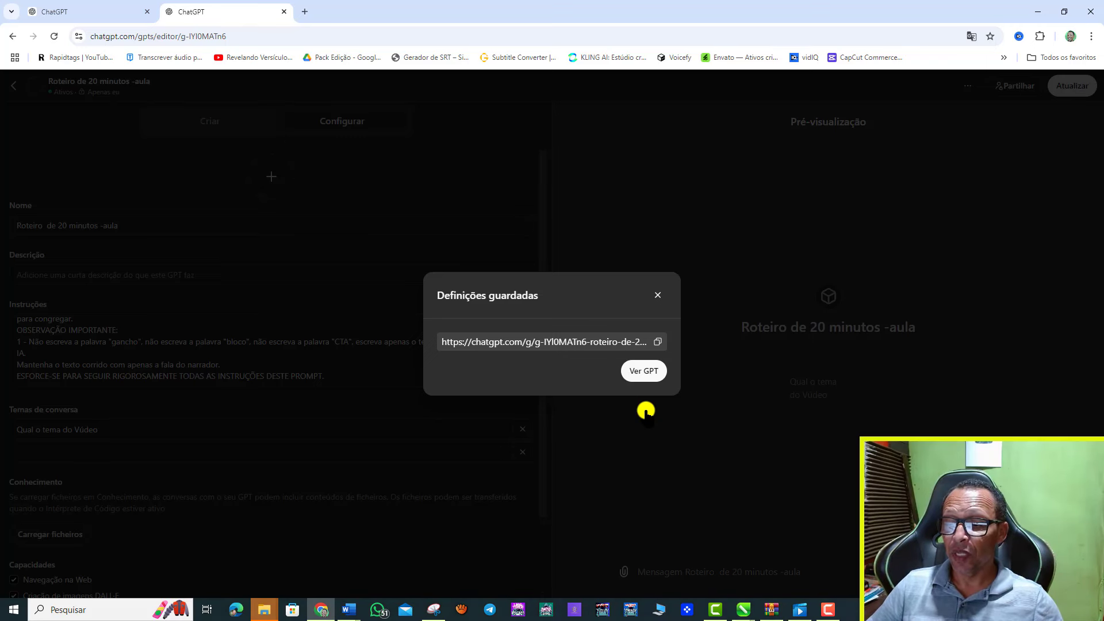
{"action": "left_click", "coordinate": [640, 370]}
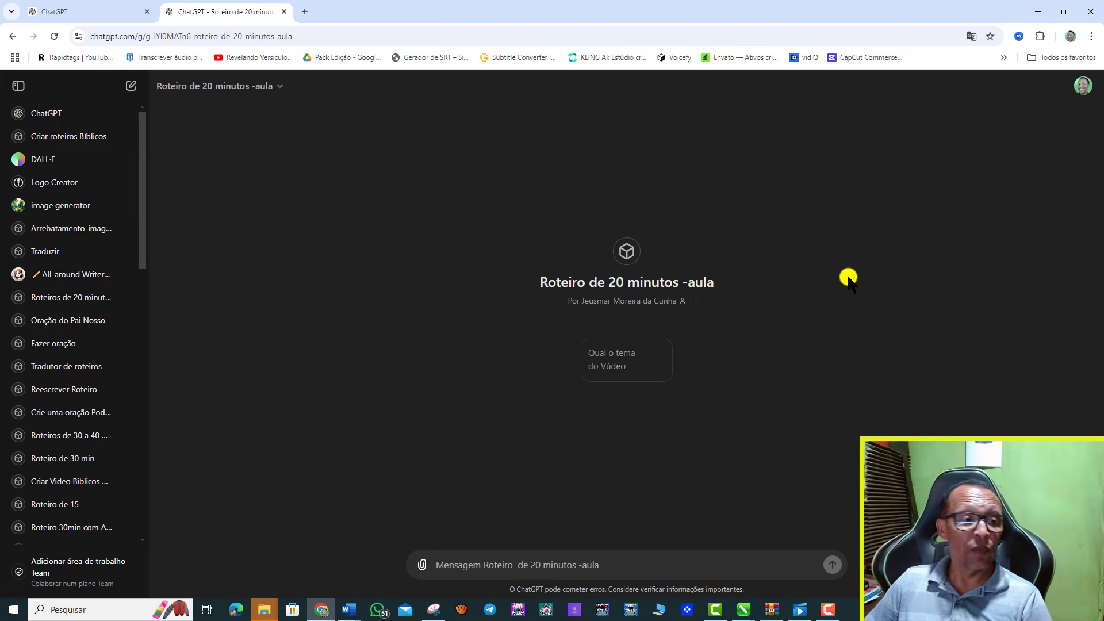
Edit the GPT's starter from 'Vúdeo' to 'Vídeo', update it, and view the GPT
{"action": "scroll", "coordinate": [34, 403], "scroll_direction": "down", "scroll_amount": 2}
{"action": "scroll", "coordinate": [72, 405], "scroll_direction": "down", "scroll_amount": 3}
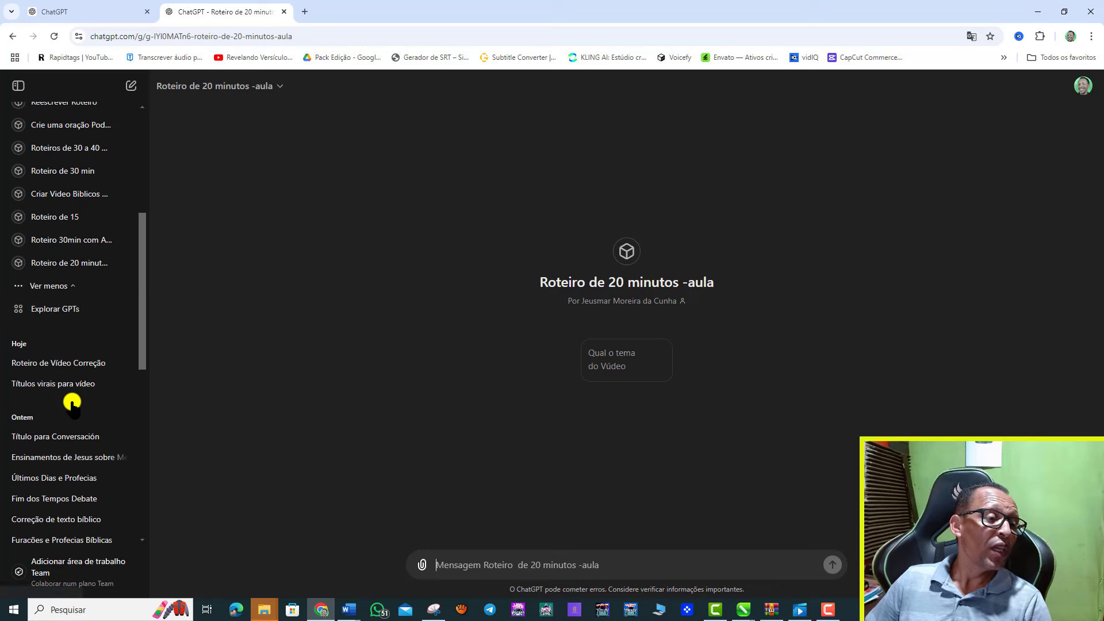
{"action": "left_click", "coordinate": [64, 311]}
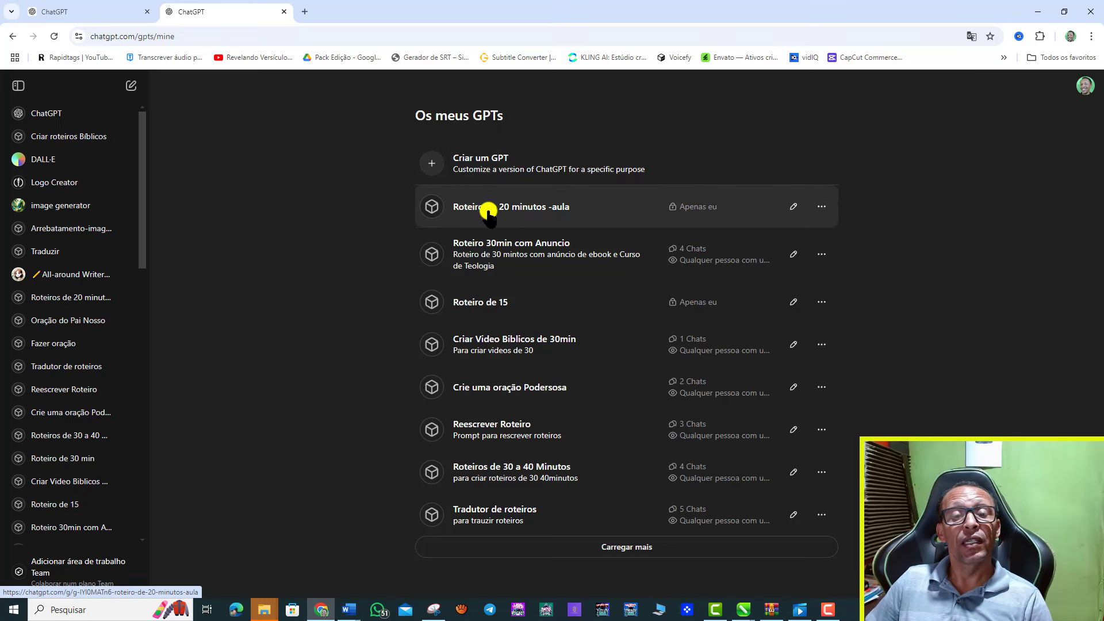
{"action": "left_click", "coordinate": [795, 208]}
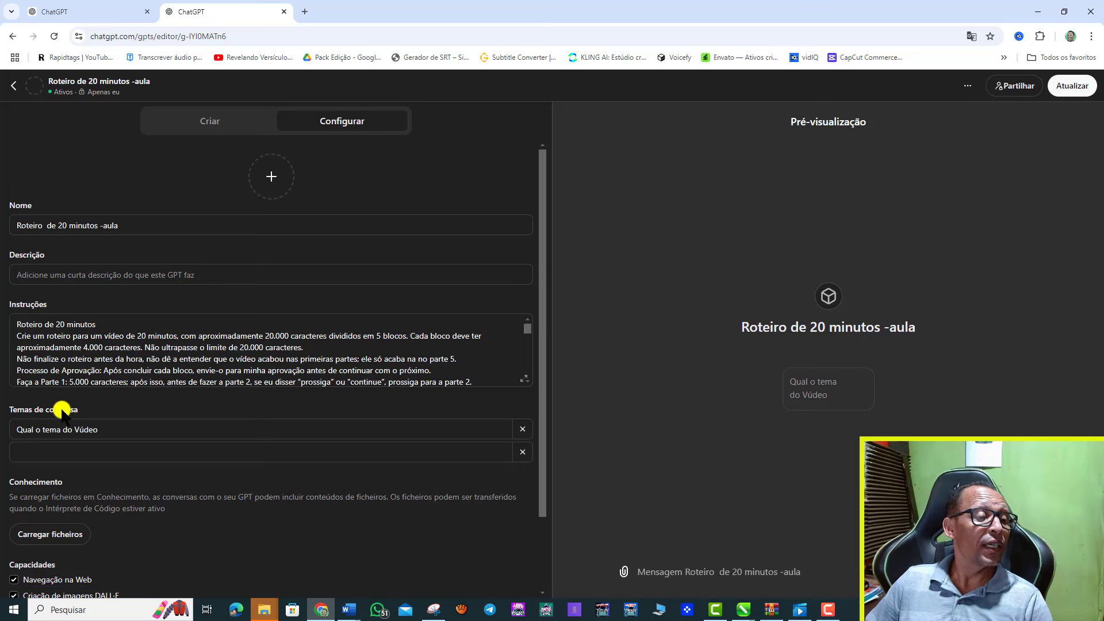
{"action": "left_click", "coordinate": [104, 430]}
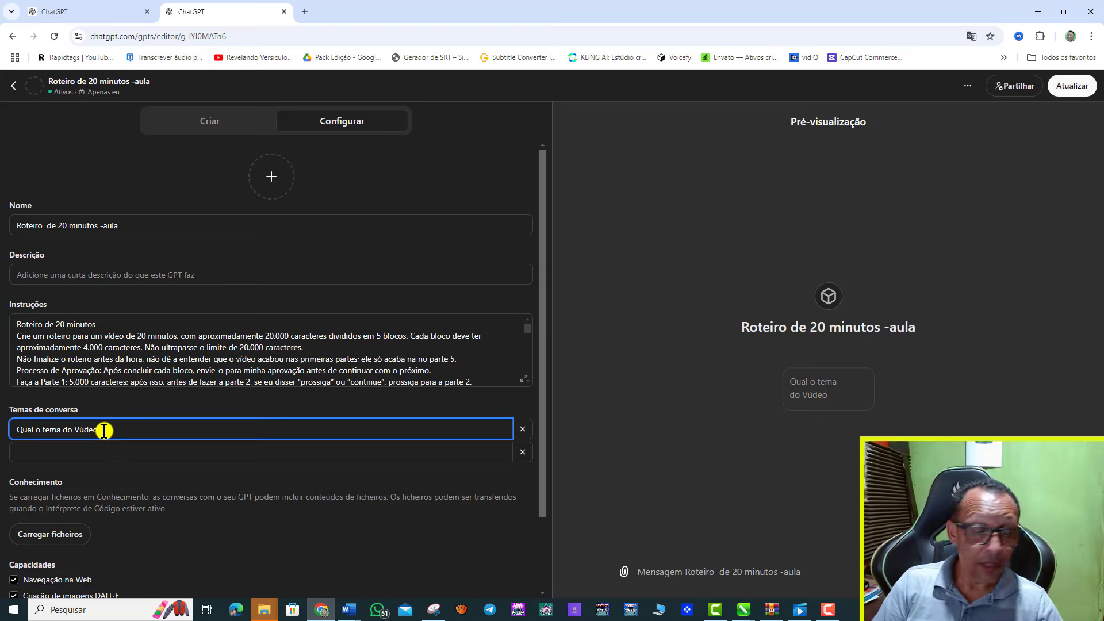
{"action": "key", "text": "BackSpace"}
{"action": "key", "text": "BackSpace"}
{"action": "key", "text": "BackSpace"}
{"action": "type", "text": "deo"}
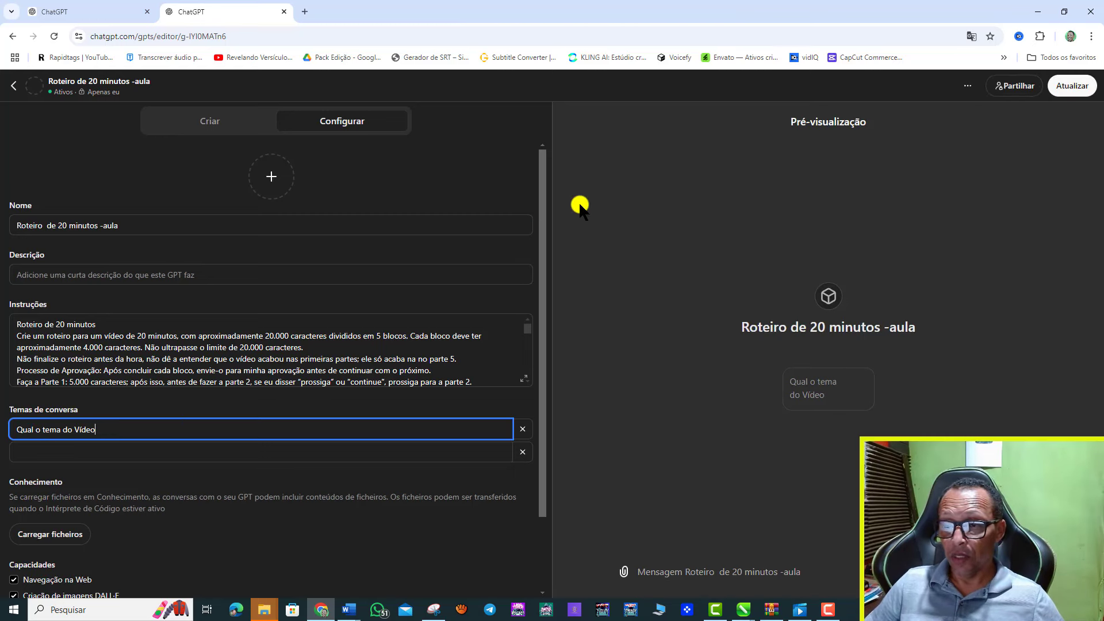
{"action": "left_click", "coordinate": [1070, 86]}
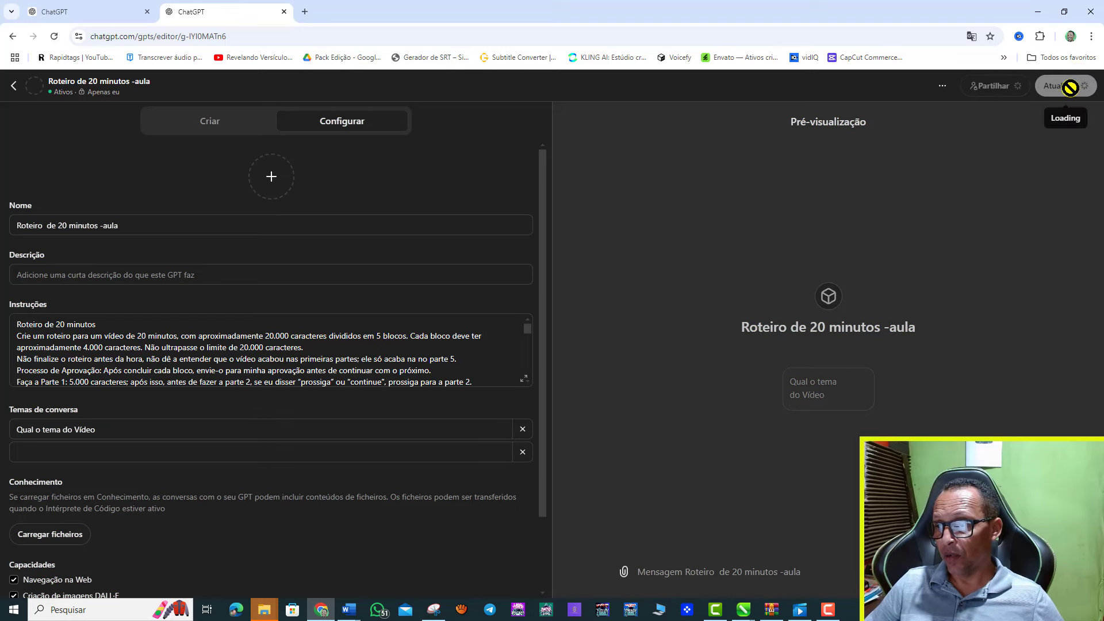
{"action": "left_click", "coordinate": [637, 412]}
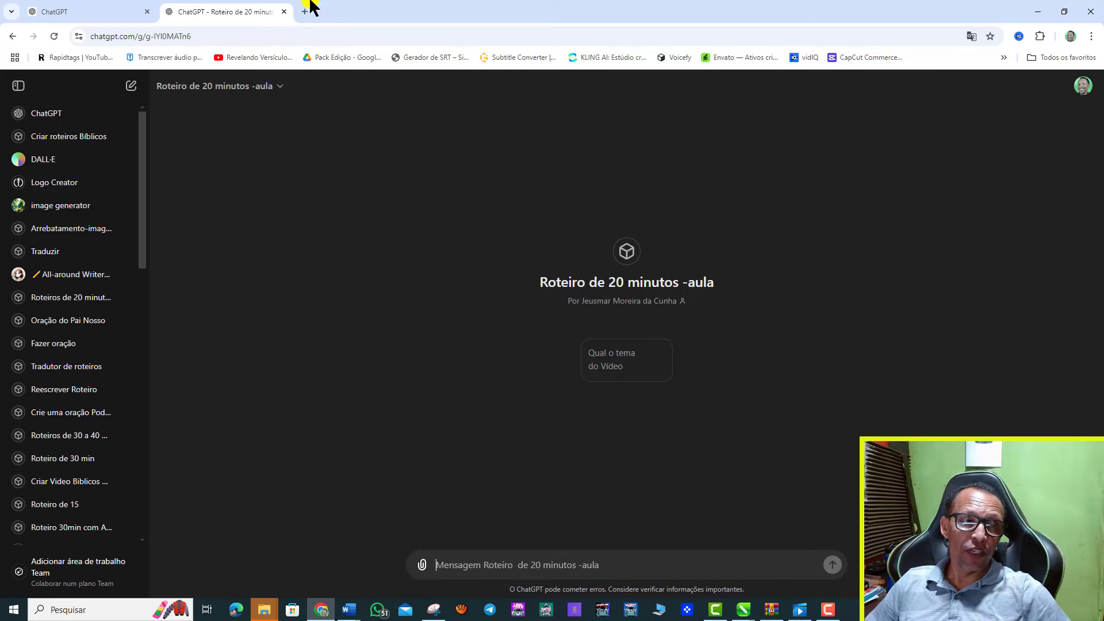
Send the topic 'Os três homens que não Morreram segundo a Bíblia' to the Roteiro 30min com Anuncio GPT
{"action": "left_click", "coordinate": [284, 12]}
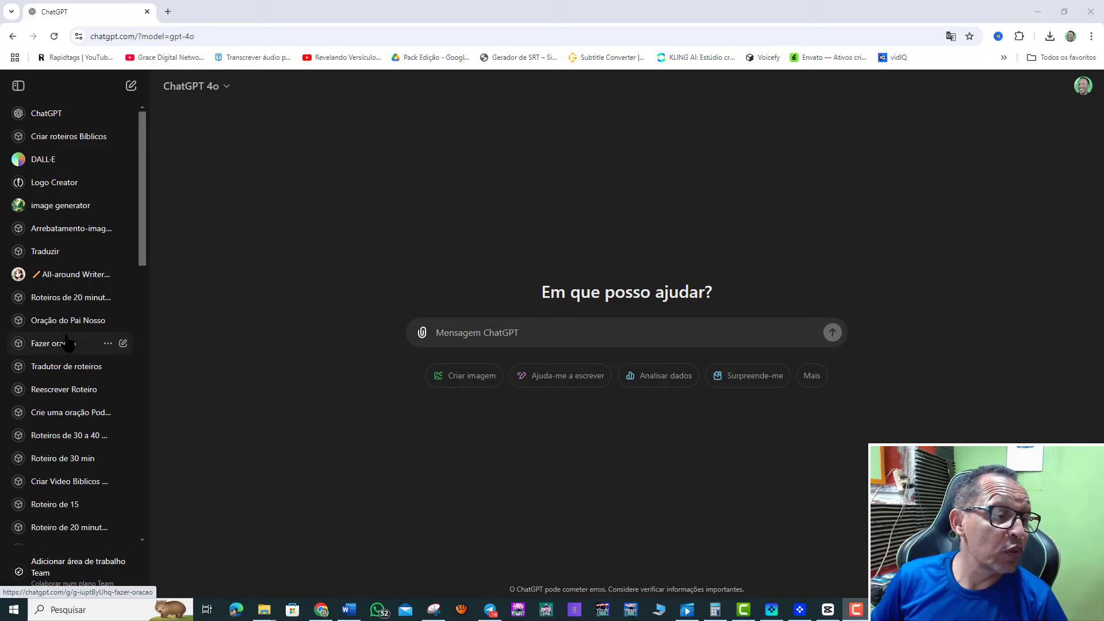
{"action": "scroll", "coordinate": [68, 341], "scroll_direction": "down", "scroll_amount": 1}
{"action": "scroll", "coordinate": [68, 341], "scroll_direction": "down", "scroll_amount": 1}
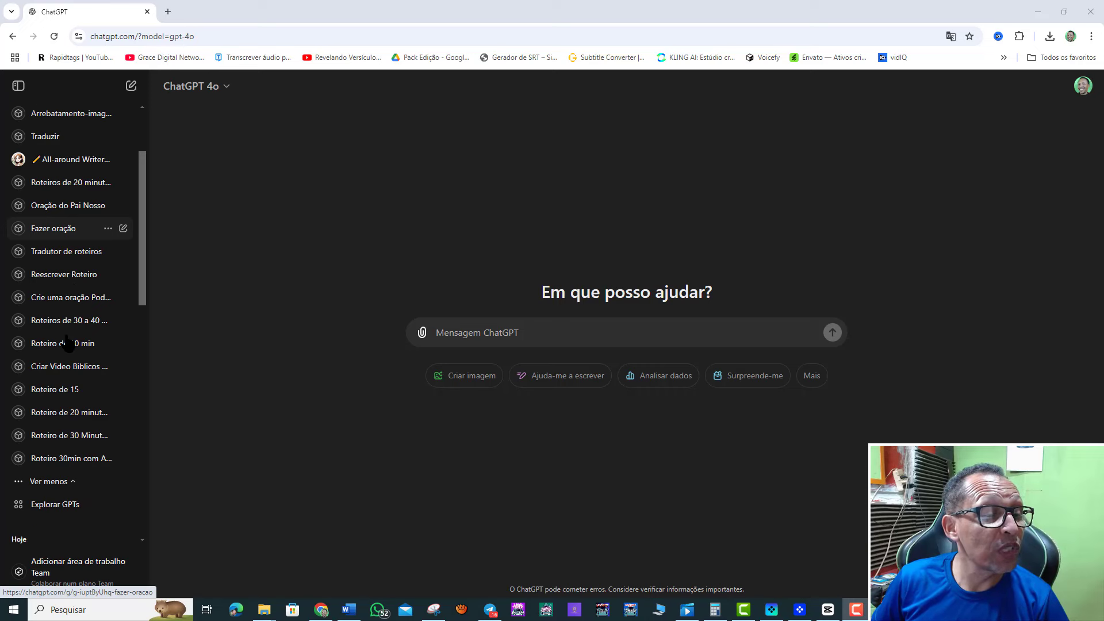
{"action": "scroll", "coordinate": [68, 343], "scroll_direction": "down", "scroll_amount": 1}
{"action": "scroll", "coordinate": [68, 341], "scroll_direction": "down", "scroll_amount": 1}
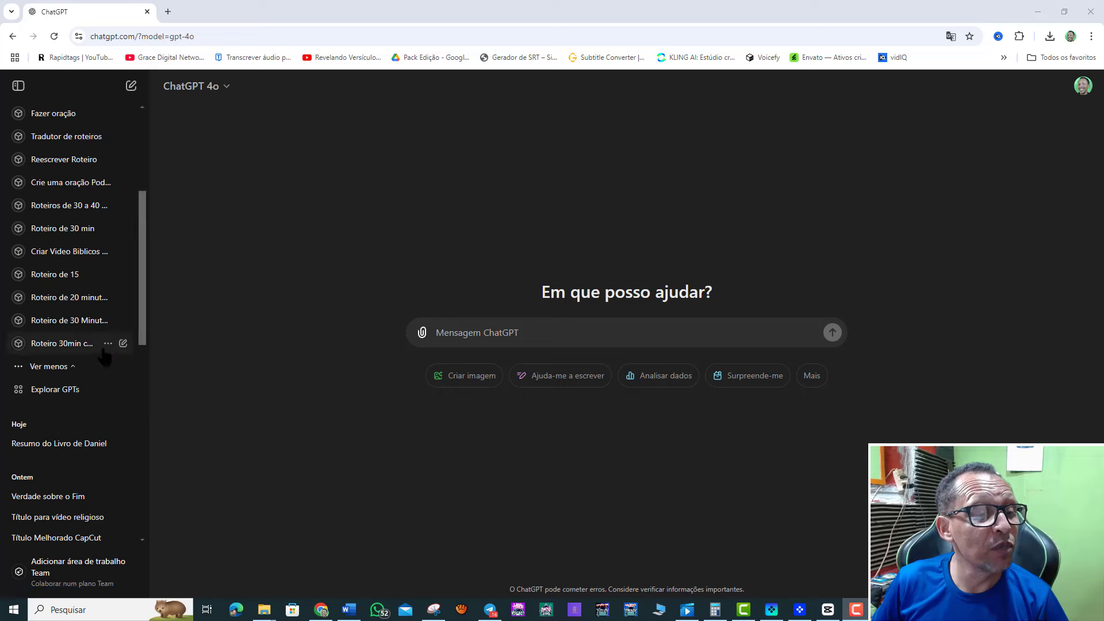
{"action": "left_click", "coordinate": [76, 345]}
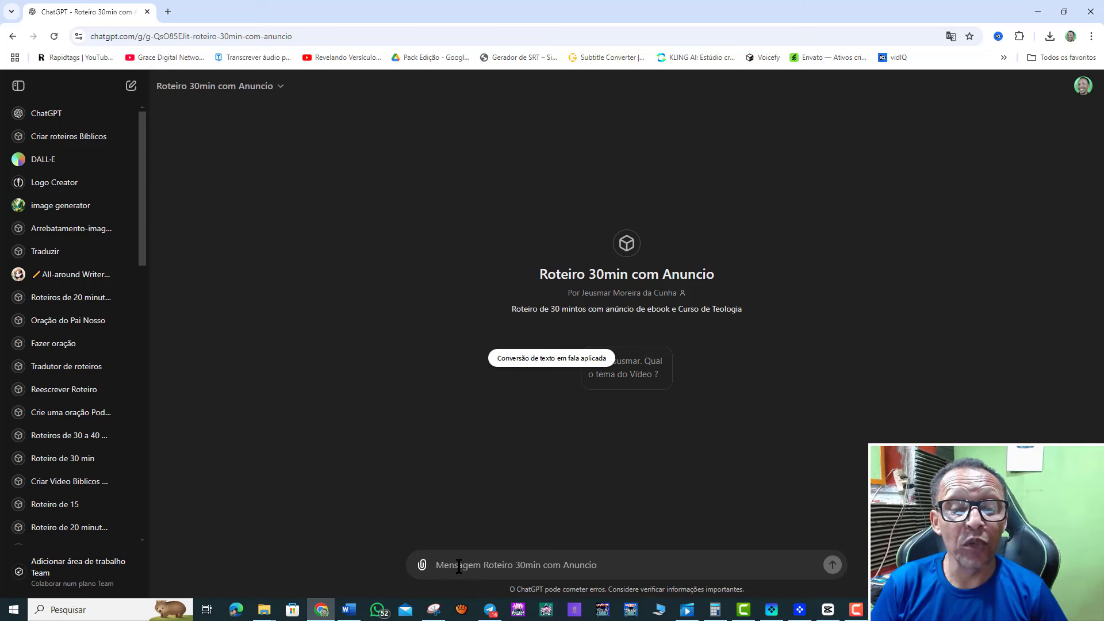
{"action": "type", "text": "Os "}
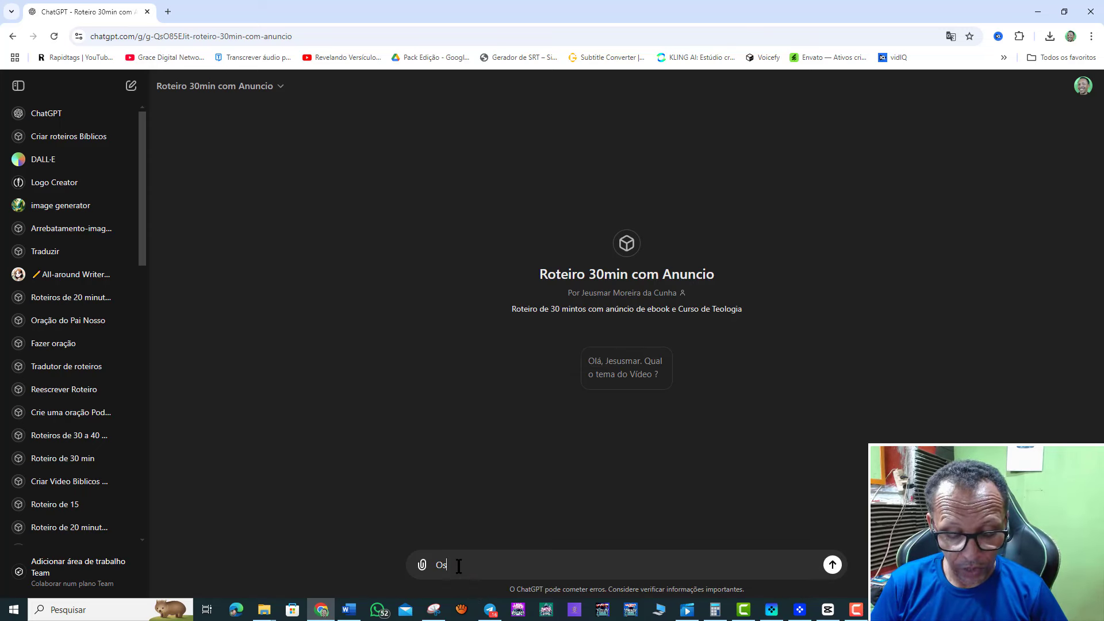
{"action": "type", "text": "três homens que não Morreram segundo a Bíblia"}
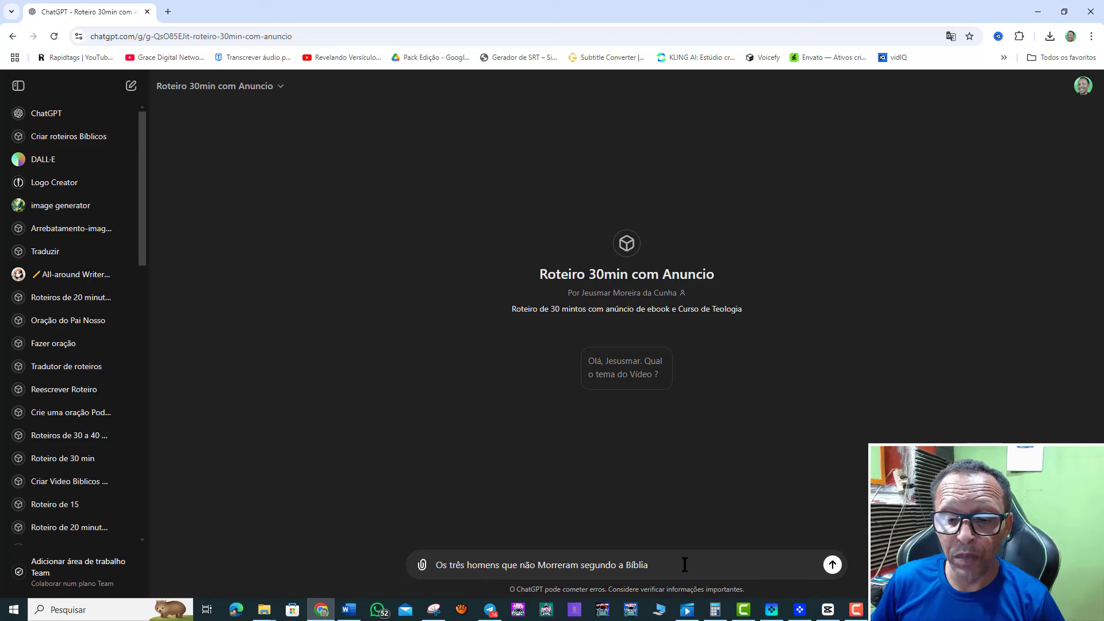
{"action": "left_click", "coordinate": [832, 566]}
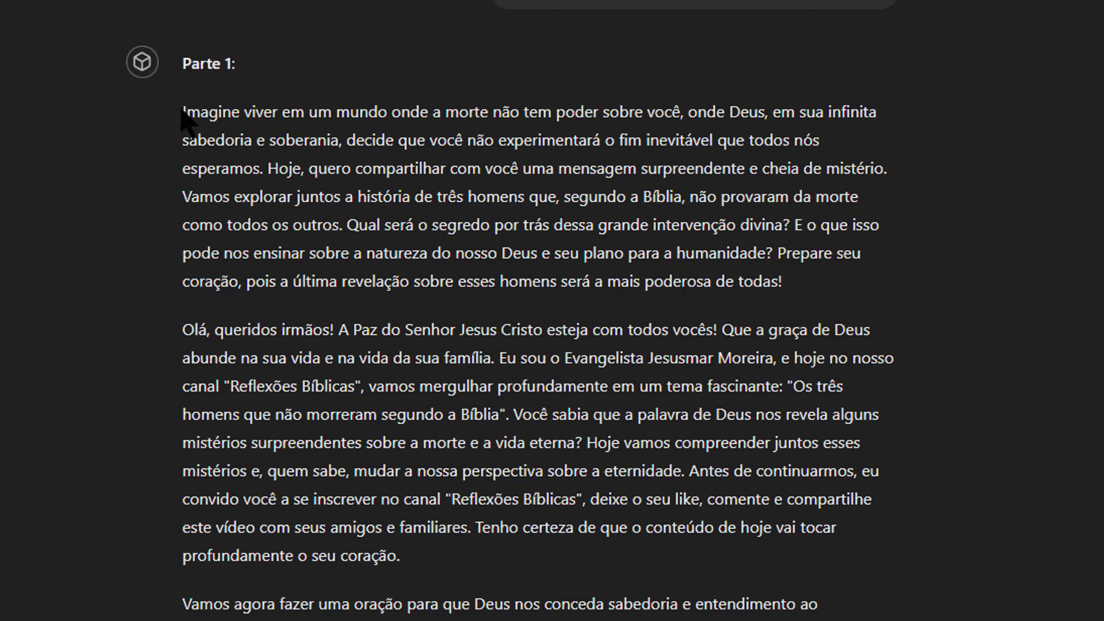
{"action": "mouse_move", "coordinate": [185, 112]}
{"action": "left_mouse_down"}
{"action": "mouse_move", "coordinate": [677, 221]}
{"action": "mouse_move", "coordinate": [819, 280]}
{"action": "left_mouse_up"}
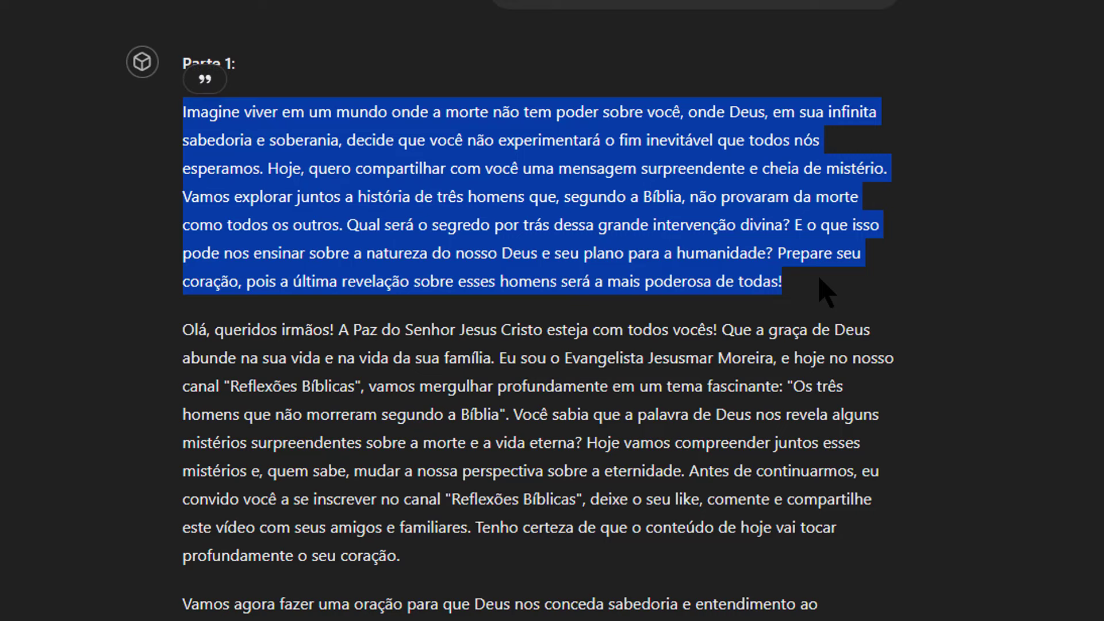
{"action": "left_click", "coordinate": [820, 280]}
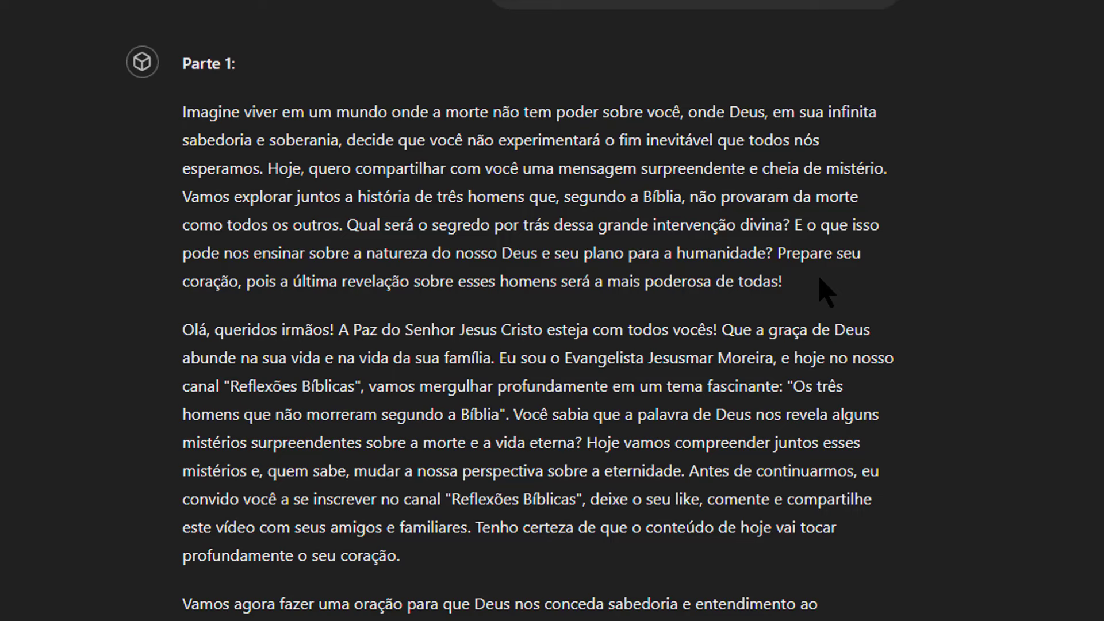
{"action": "scroll", "coordinate": [826, 291], "scroll_direction": "down", "scroll_amount": 3}
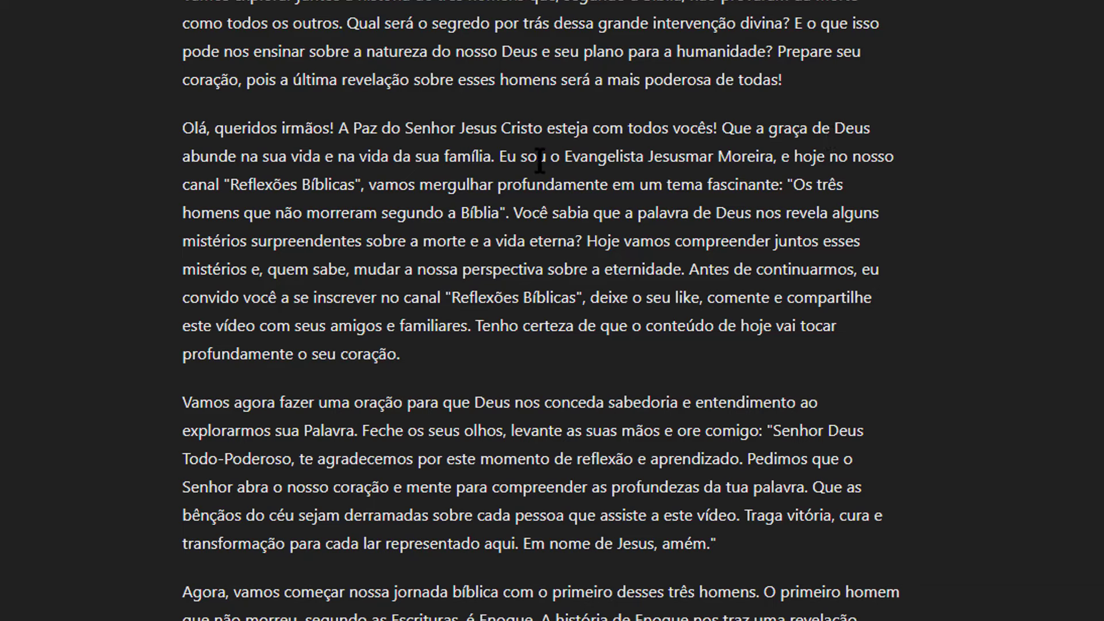
{"action": "left_click_drag", "start_coordinate": [499, 156], "coordinate": [772, 160]}
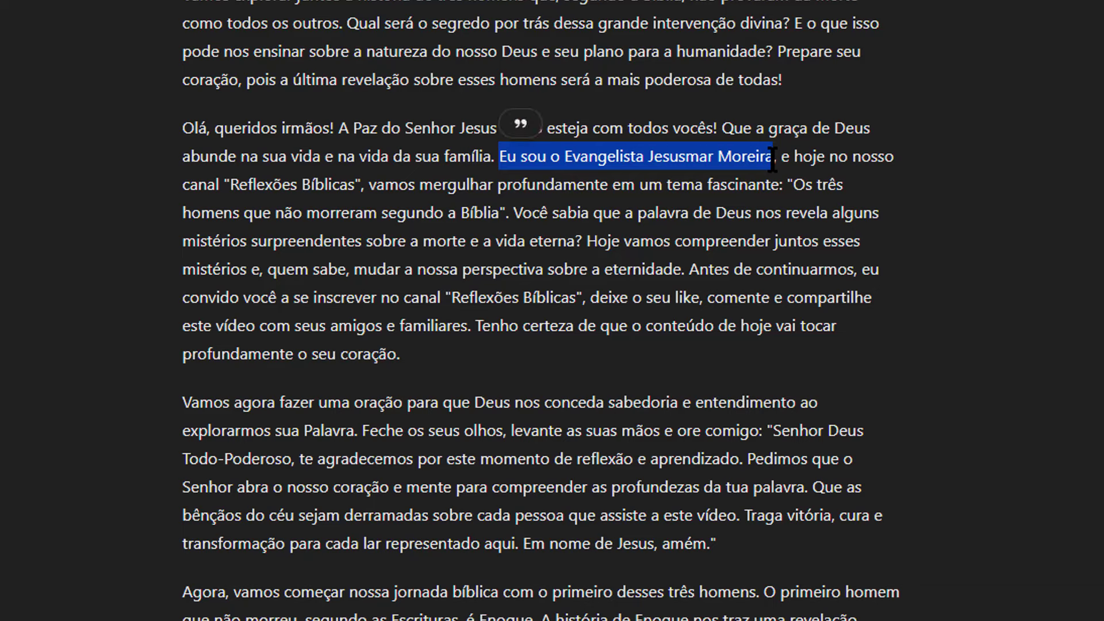
{"action": "left_click", "coordinate": [773, 160]}
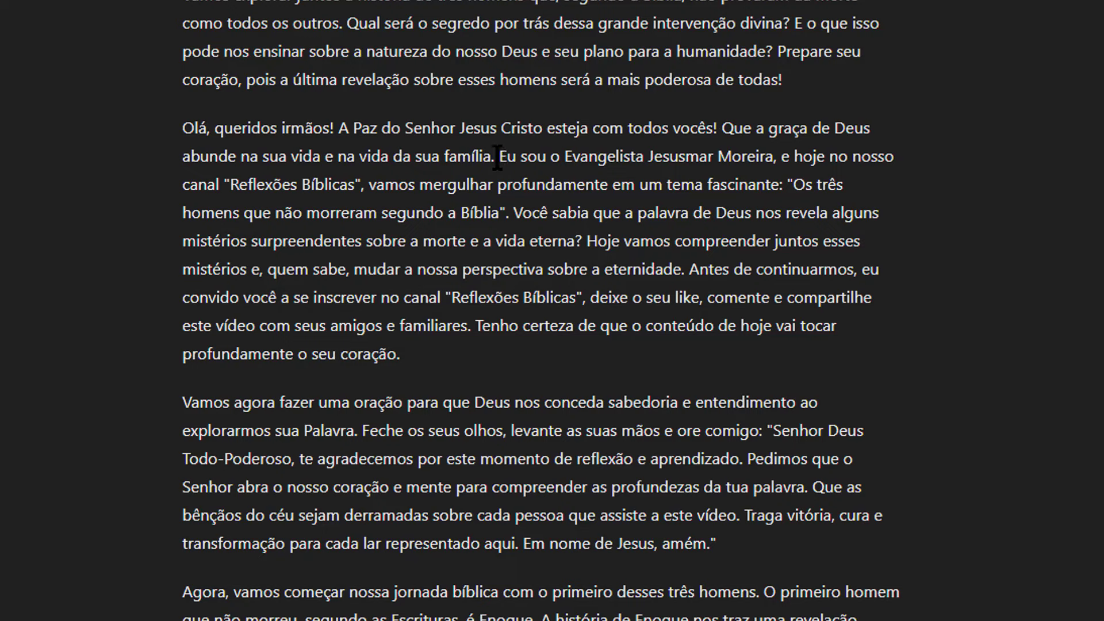
{"action": "left_click_drag", "start_coordinate": [499, 159], "coordinate": [774, 164]}
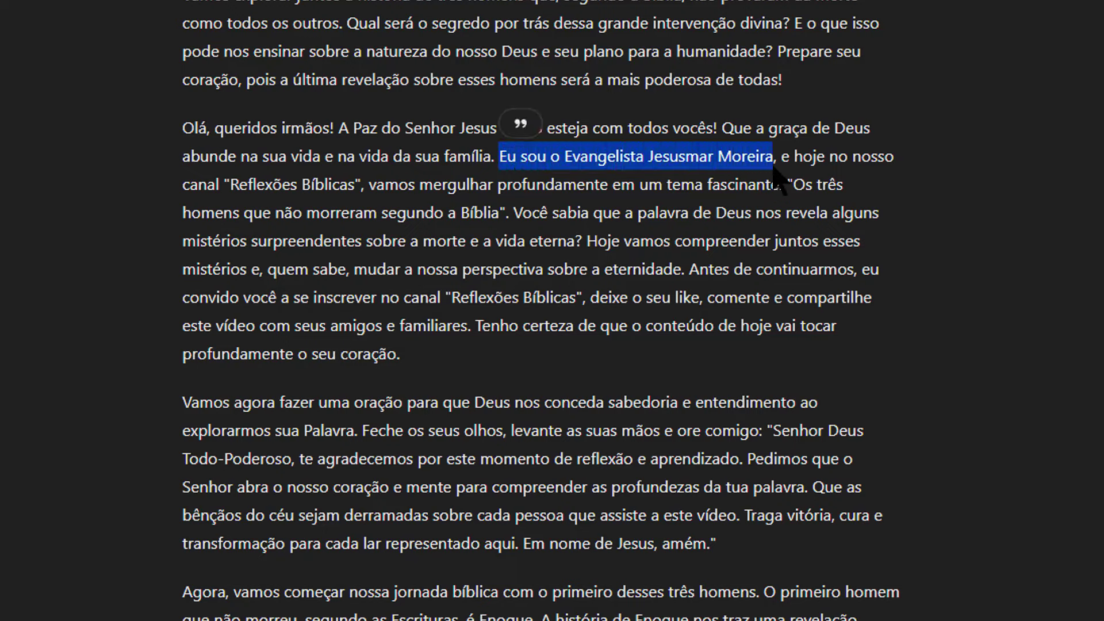
{"action": "left_click", "coordinate": [499, 156]}
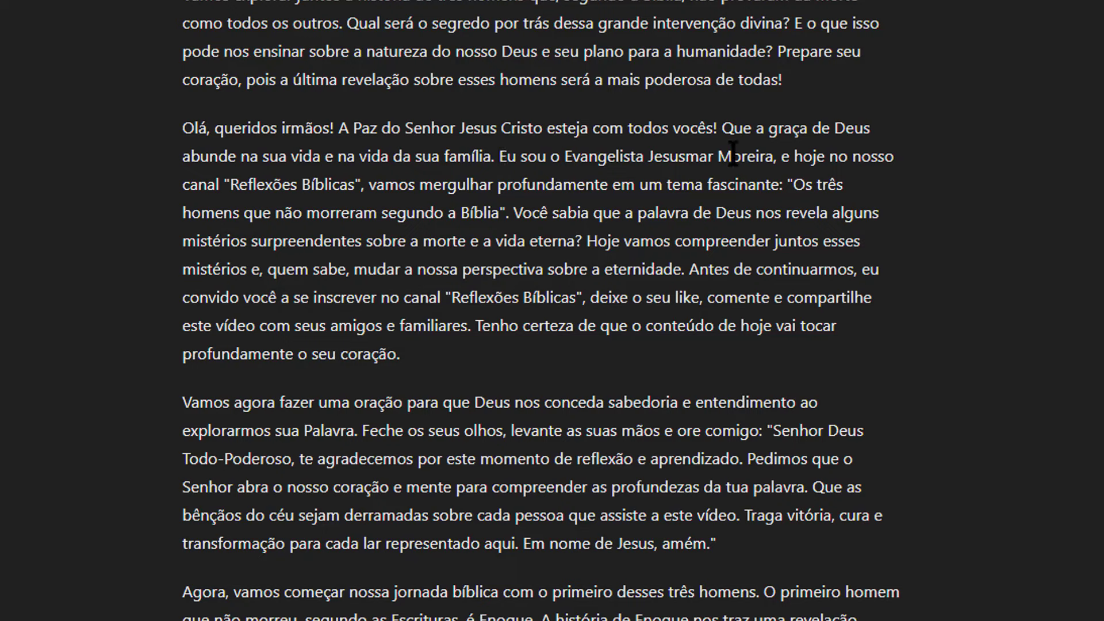
{"action": "left_click_drag", "start_coordinate": [499, 157], "coordinate": [773, 158]}
{"action": "left_click", "coordinate": [818, 163]}
{"action": "left_click_drag", "start_coordinate": [230, 185], "coordinate": [356, 185]}
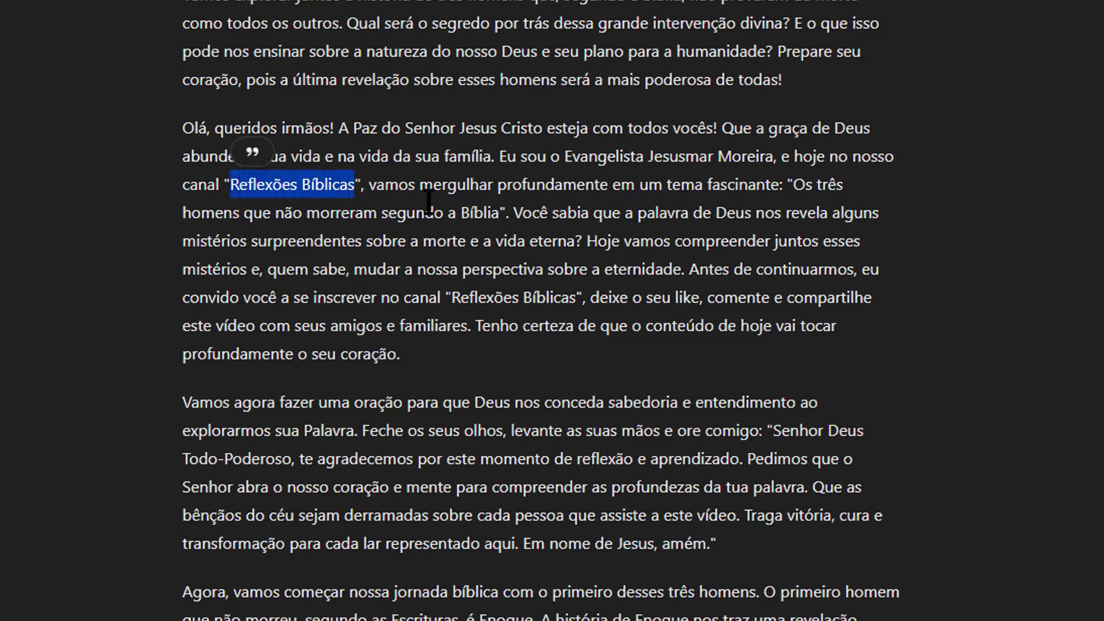
{"action": "left_click", "coordinate": [426, 190]}
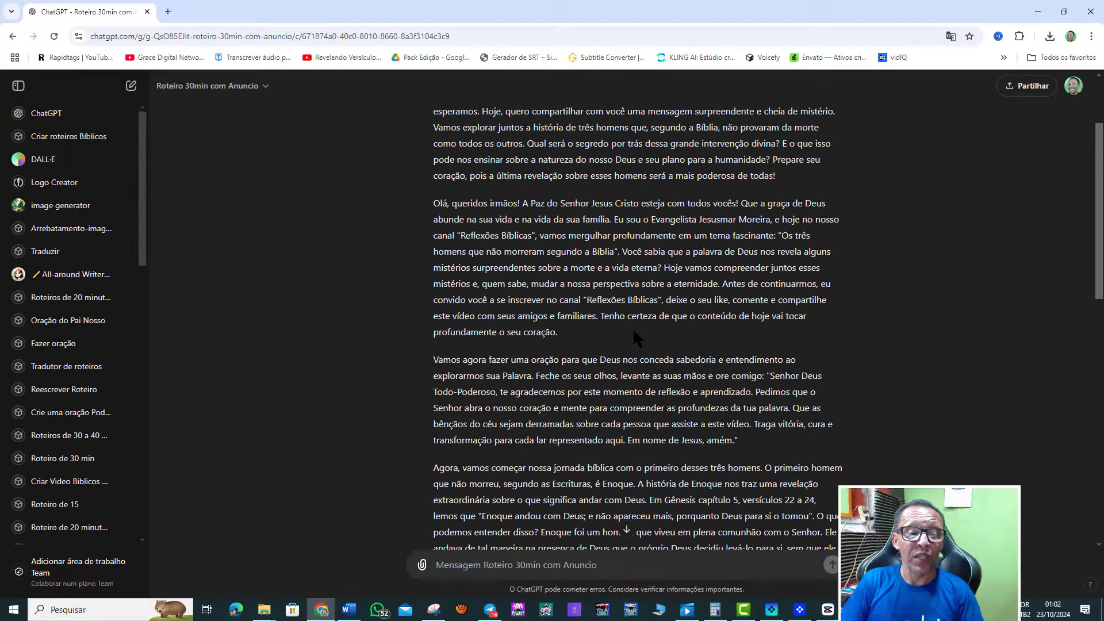
{"action": "scroll", "coordinate": [634, 332], "scroll_direction": "down", "scroll_amount": 1}
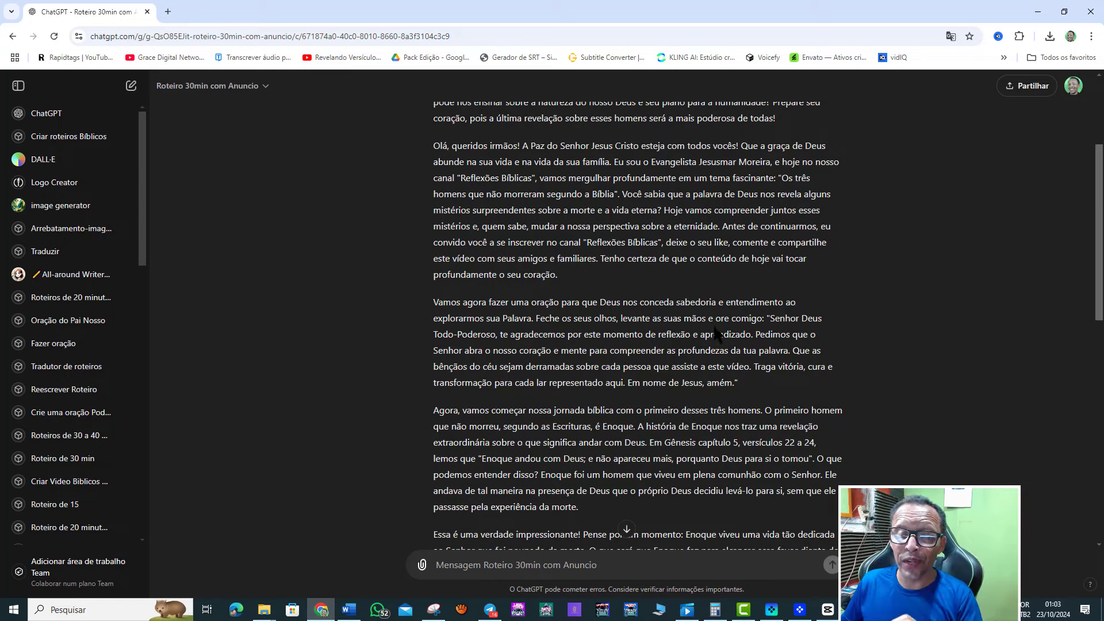
{"action": "scroll", "coordinate": [742, 321], "scroll_direction": "down", "scroll_amount": 1}
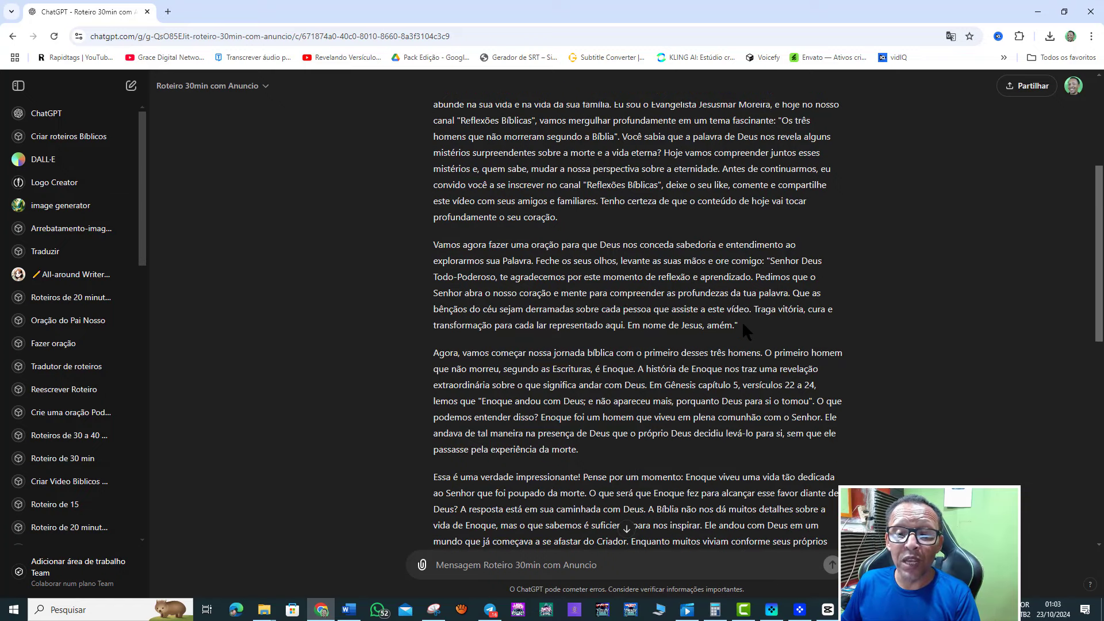
{"action": "scroll", "coordinate": [742, 321], "scroll_direction": "down", "scroll_amount": 1}
{"action": "scroll", "coordinate": [742, 321], "scroll_direction": "down", "scroll_amount": 1}
{"action": "scroll", "coordinate": [589, 276], "scroll_direction": "down", "scroll_amount": 1}
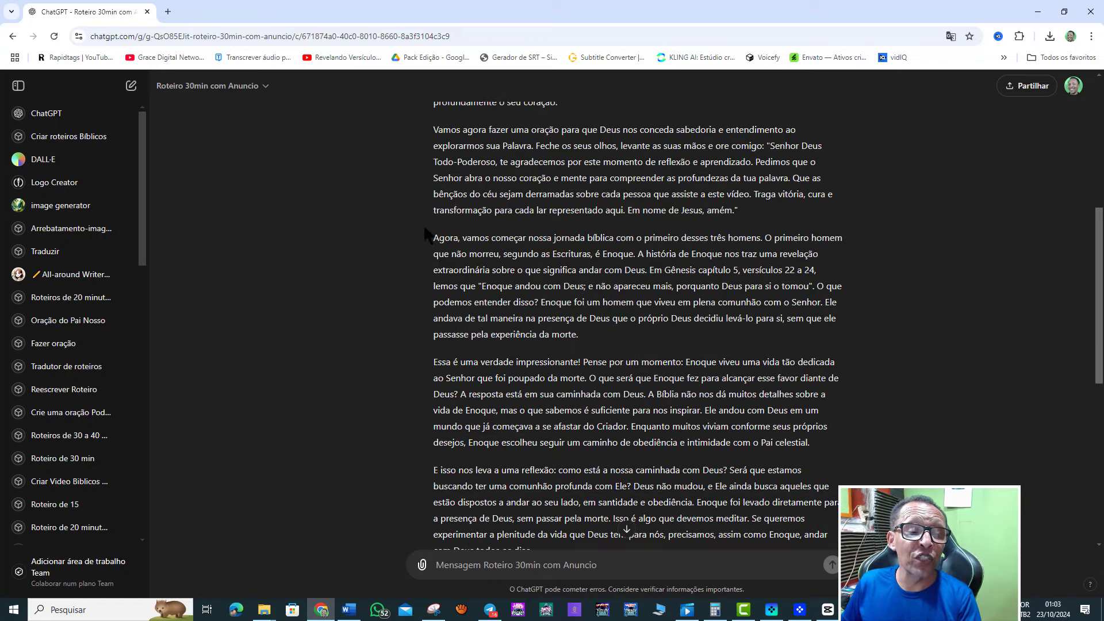
{"action": "mouse_move", "coordinate": [434, 237]}
{"action": "left_mouse_down"}
{"action": "mouse_move", "coordinate": [795, 555]}
{"action": "mouse_move", "coordinate": [802, 437]}
{"action": "left_mouse_up"}
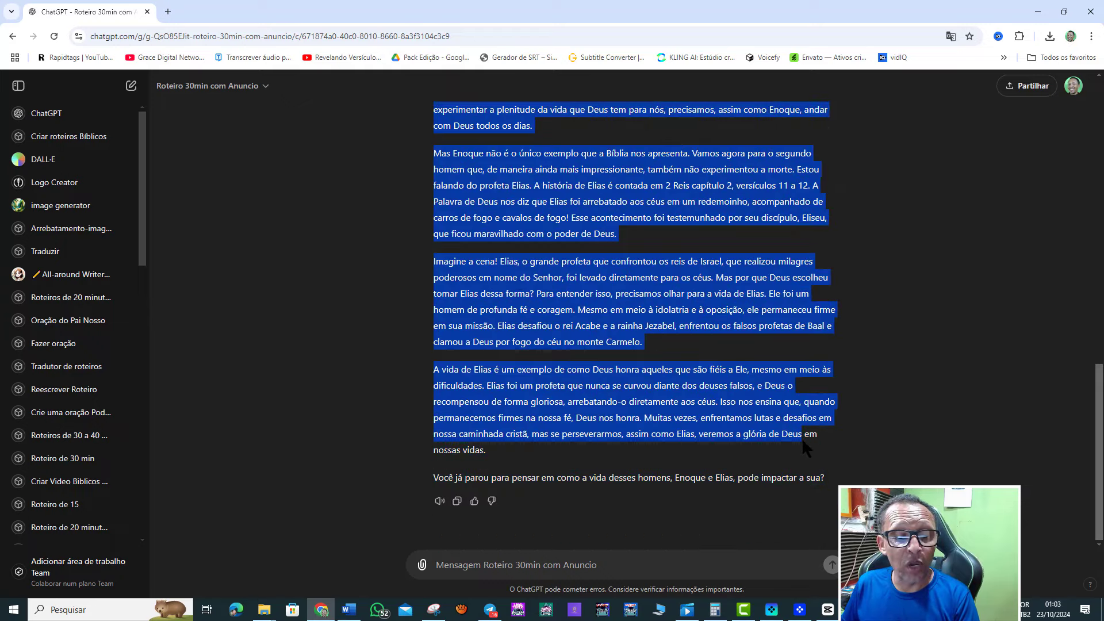
{"action": "left_click", "coordinate": [748, 498]}
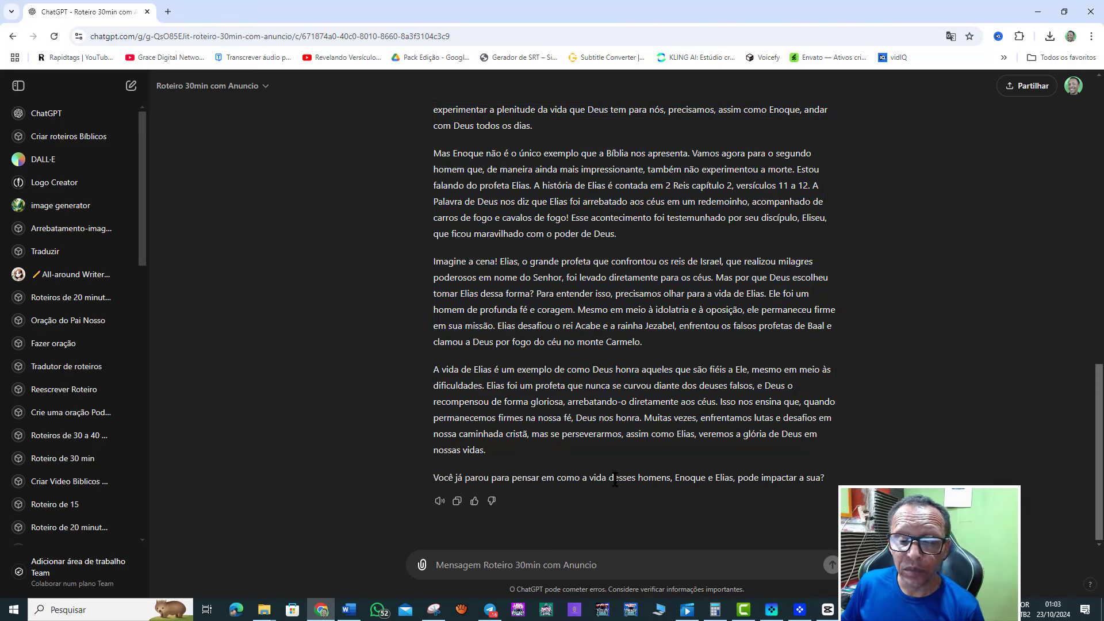
{"action": "left_click", "coordinate": [510, 564]}
Send 'prossiga' so the GPT continues with Parte 2 of the script
{"action": "type", "text": "p"}
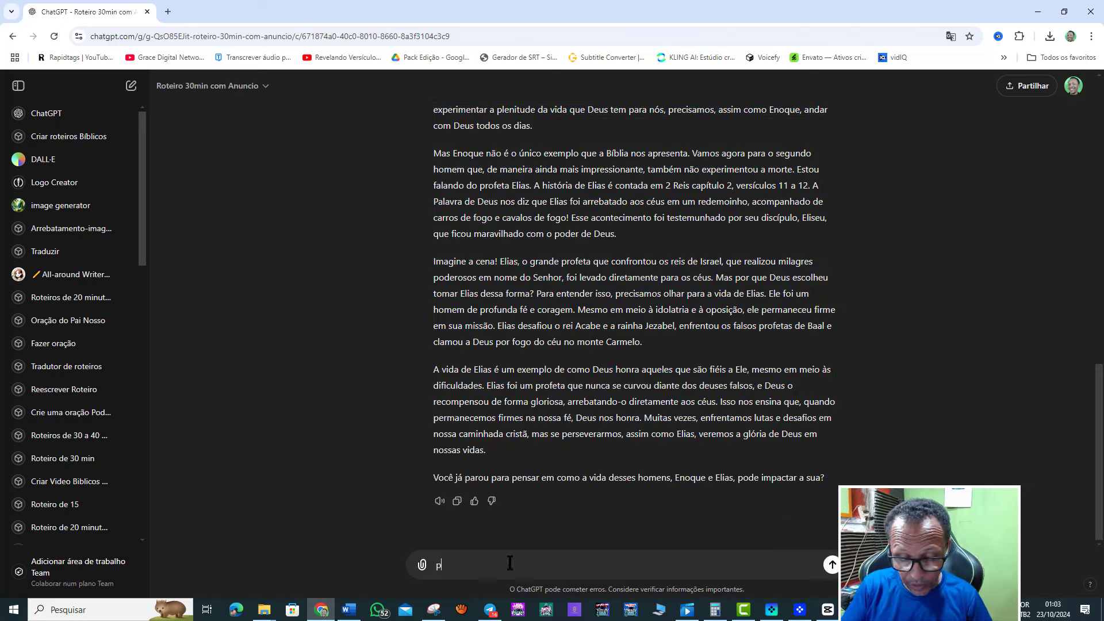
{"action": "type", "text": "rossig"}
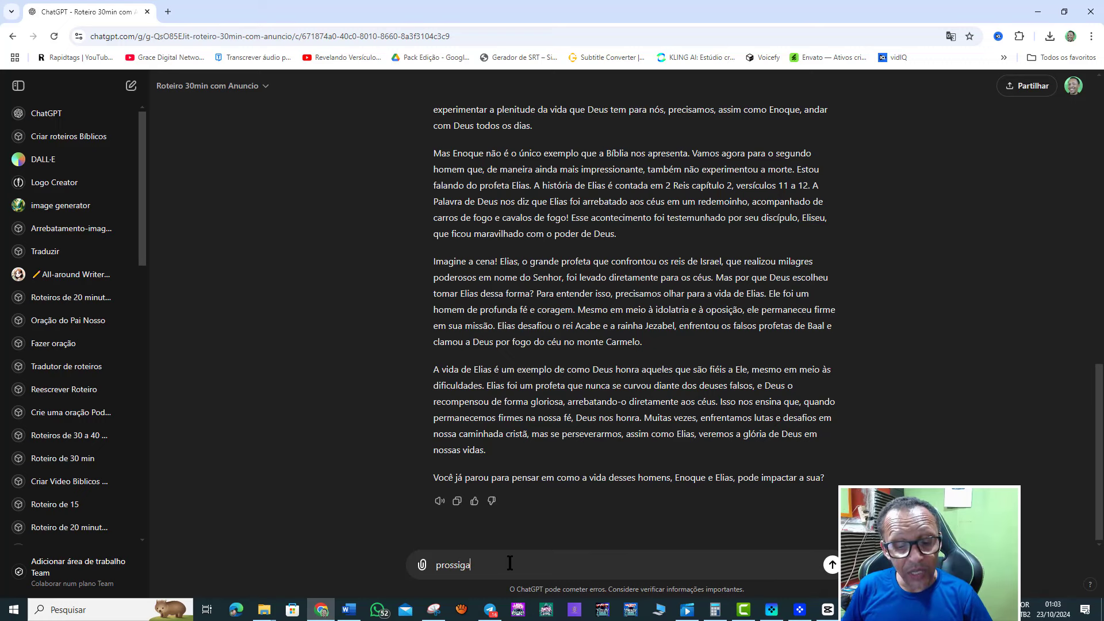
{"action": "type", "text": "a"}
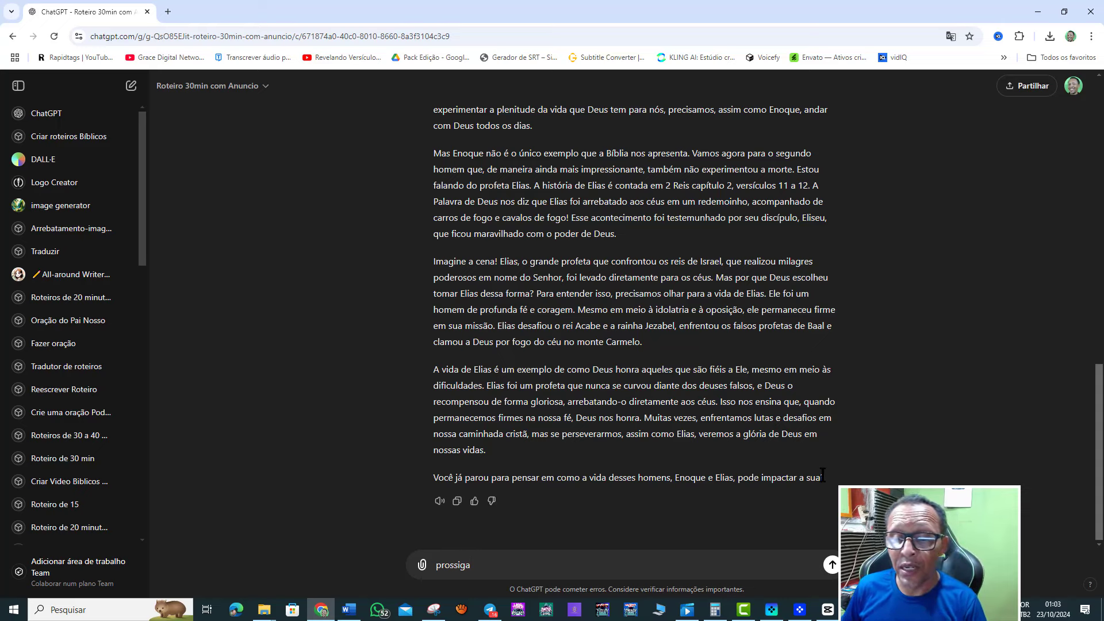
{"action": "left_click", "coordinate": [832, 565]}
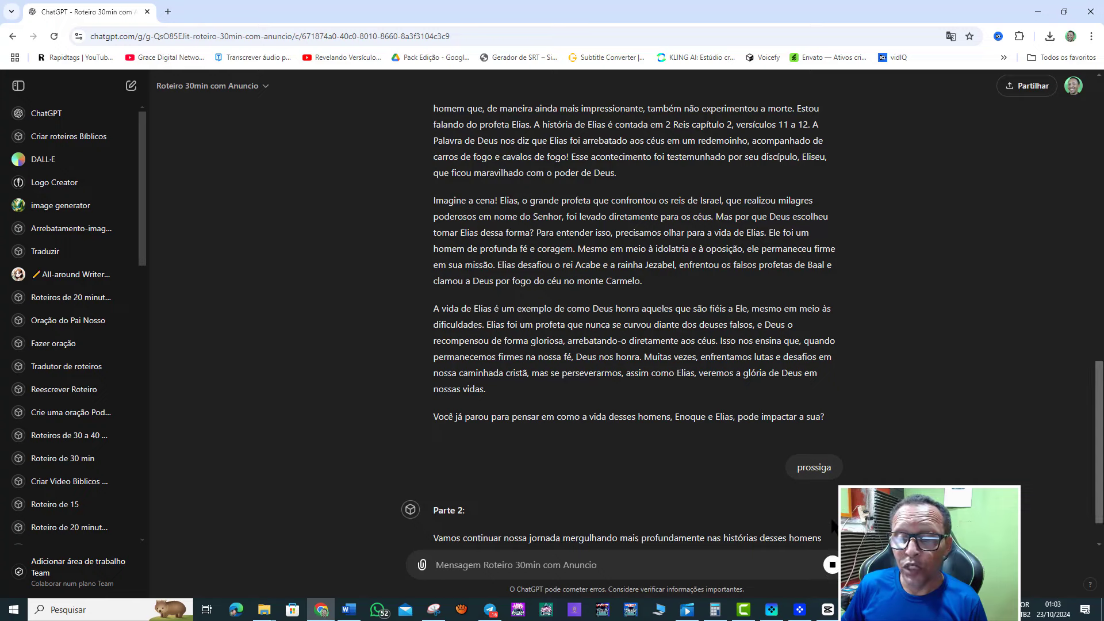
{"action": "scroll", "coordinate": [816, 471], "scroll_direction": "down", "scroll_amount": 2}
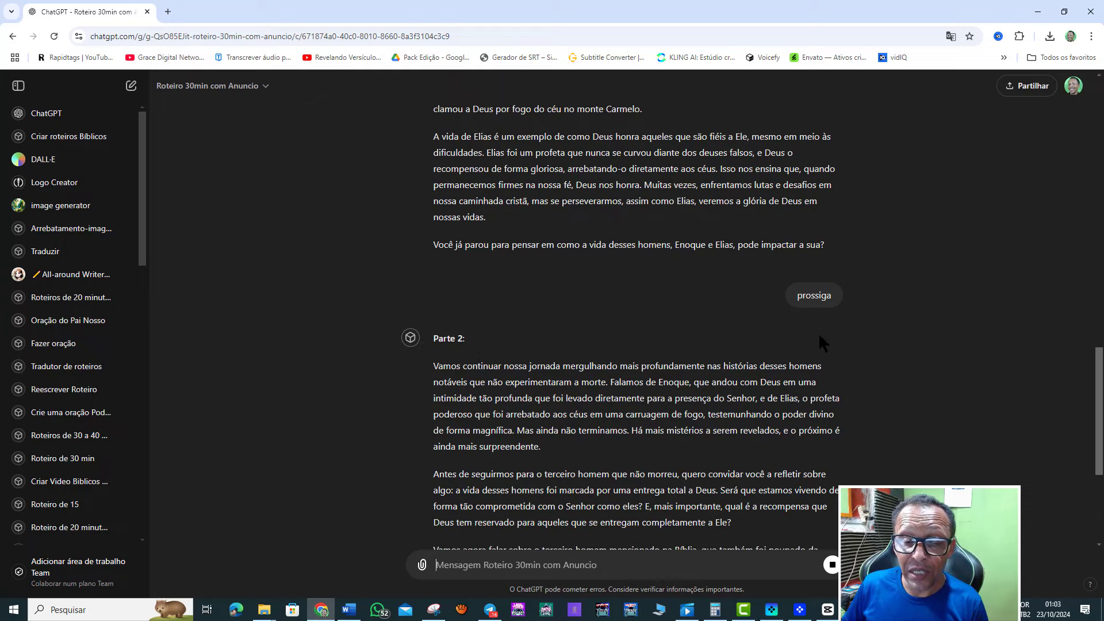
{"action": "scroll", "coordinate": [819, 332], "scroll_direction": "down", "scroll_amount": 5}
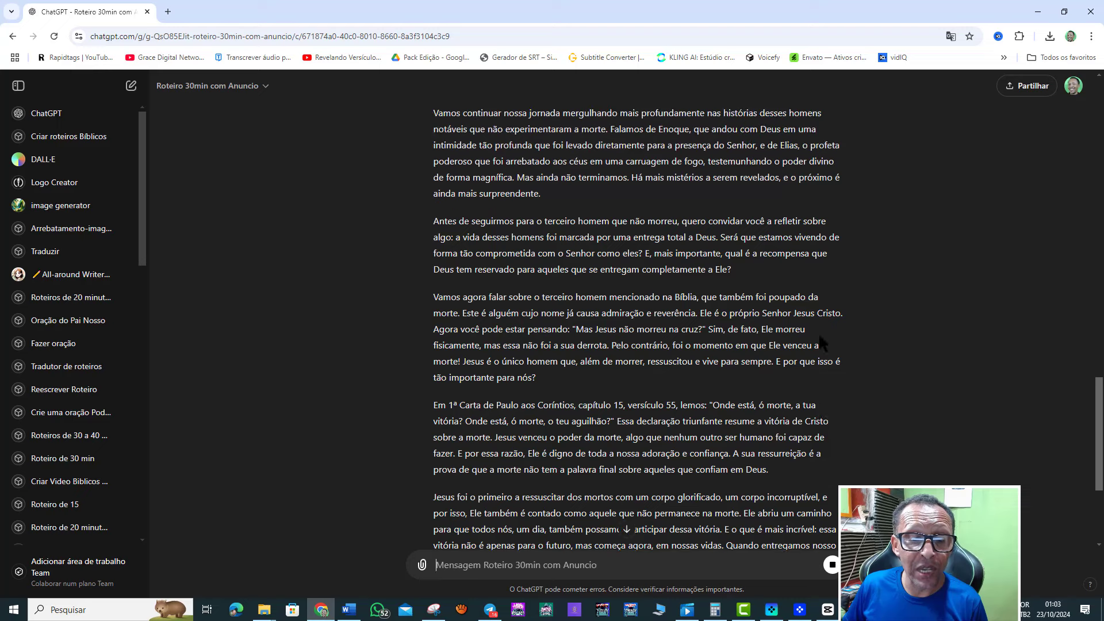
{"action": "scroll", "coordinate": [819, 338], "scroll_direction": "up", "scroll_amount": 3}
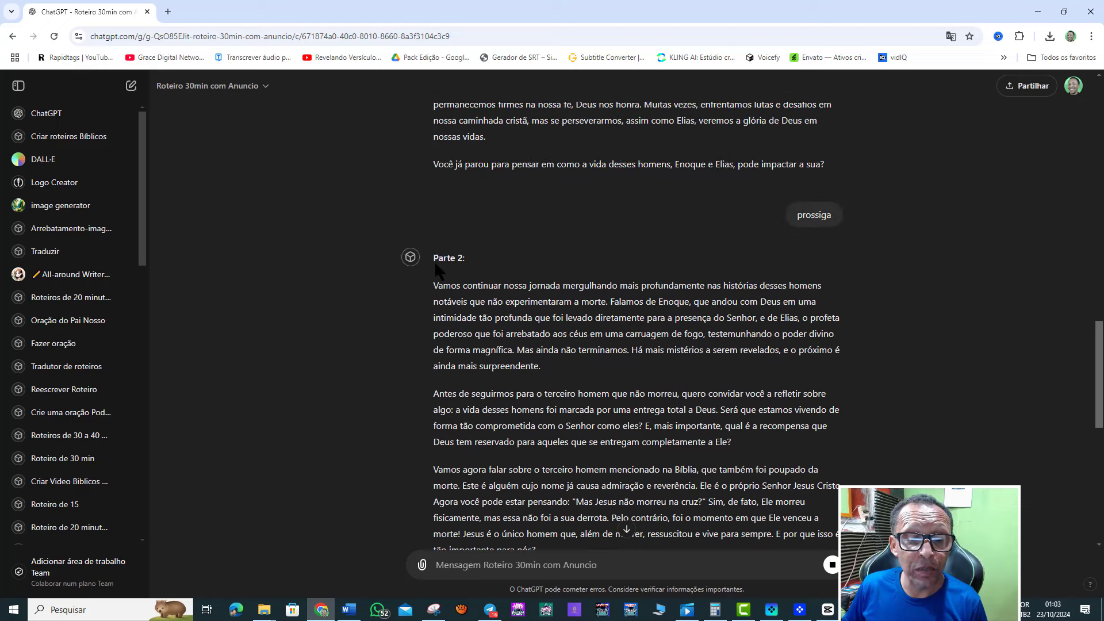
{"action": "scroll", "coordinate": [742, 489], "scroll_direction": "down", "scroll_amount": 1}
{"action": "scroll", "coordinate": [742, 489], "scroll_direction": "down", "scroll_amount": 2}
{"action": "scroll", "coordinate": [743, 490], "scroll_direction": "down", "scroll_amount": 2}
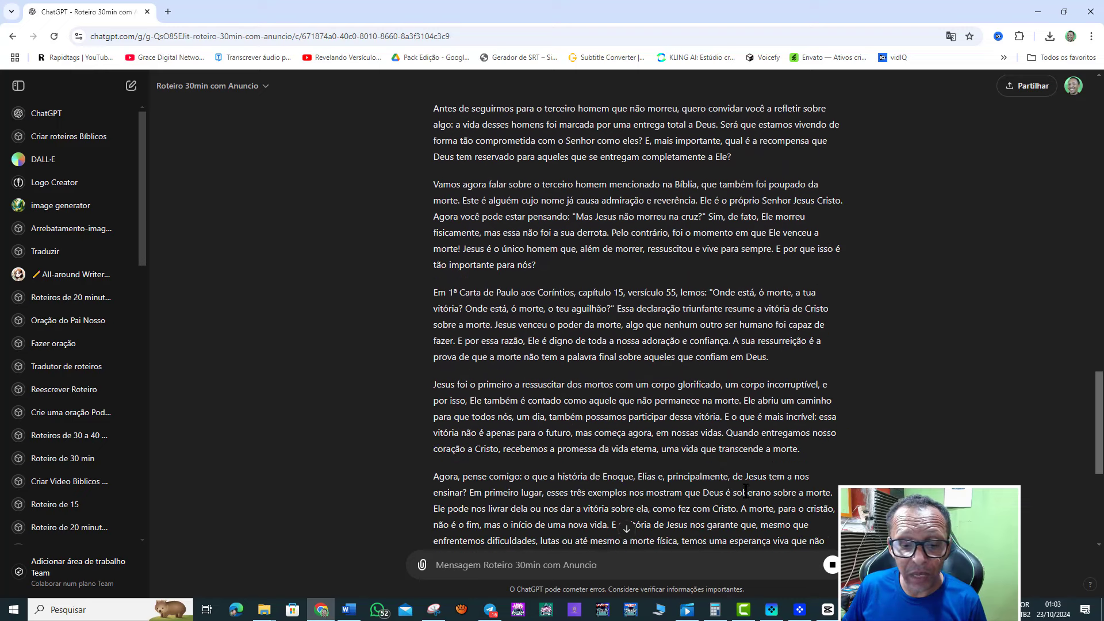
{"action": "scroll", "coordinate": [745, 492], "scroll_direction": "down", "scroll_amount": 3}
Select and copy the complete Parte 1 reply text
{"action": "scroll", "coordinate": [745, 492], "scroll_direction": "up", "scroll_amount": 3}
{"action": "scroll", "coordinate": [746, 491], "scroll_direction": "up", "scroll_amount": 8}
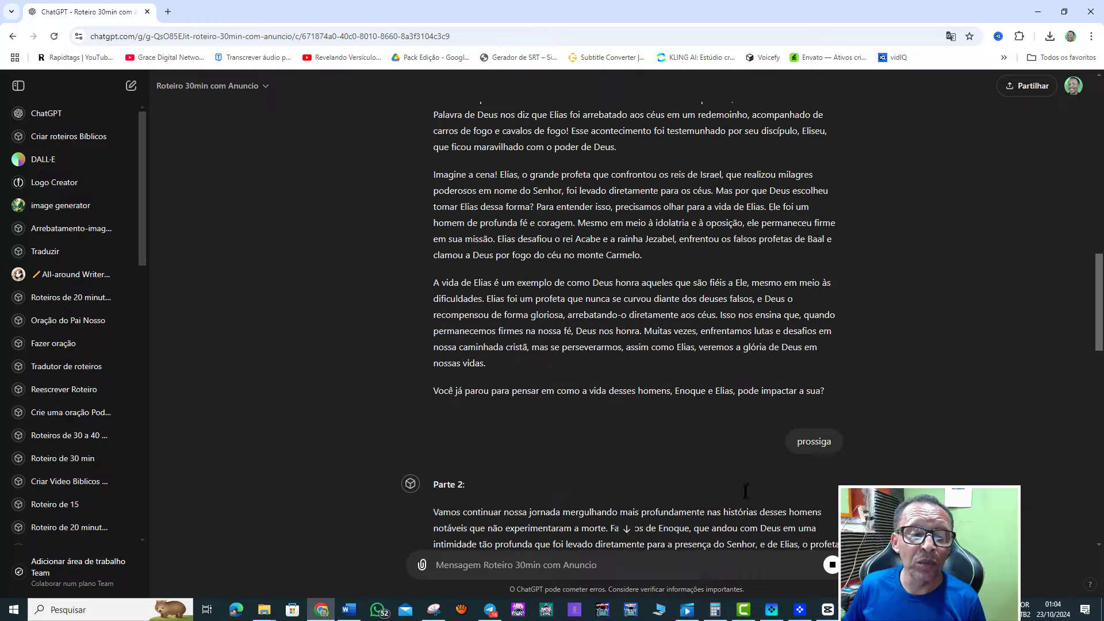
{"action": "scroll", "coordinate": [745, 491], "scroll_direction": "down", "scroll_amount": 3}
{"action": "scroll", "coordinate": [746, 491], "scroll_direction": "down", "scroll_amount": 3}
{"action": "scroll", "coordinate": [745, 492], "scroll_direction": "up", "scroll_amount": 5}
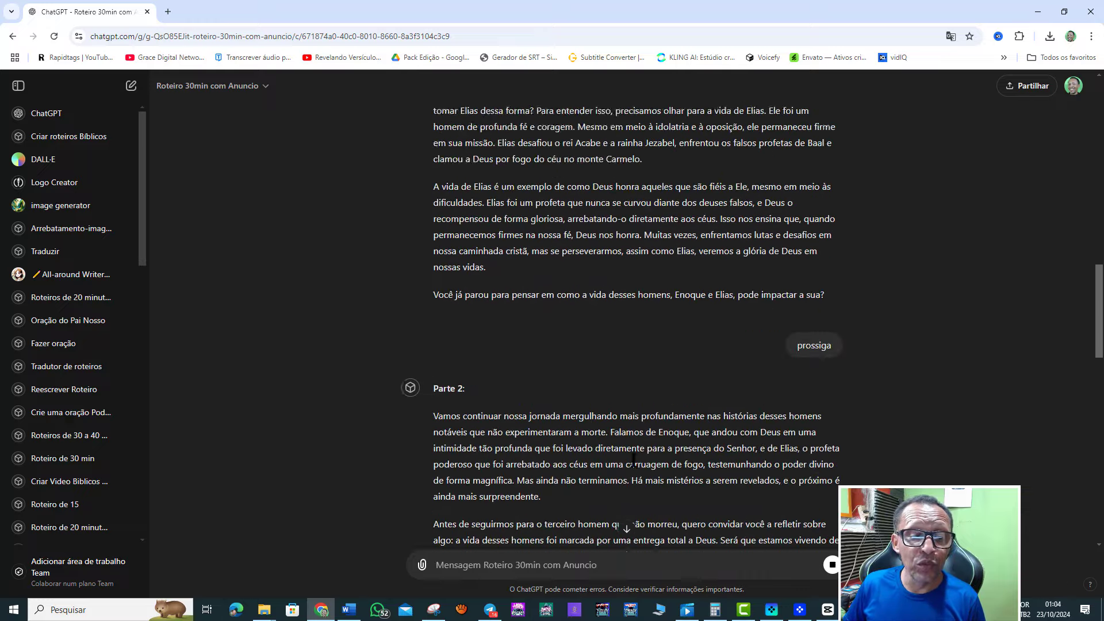
{"action": "scroll", "coordinate": [635, 464], "scroll_direction": "up", "scroll_amount": 6}
{"action": "scroll", "coordinate": [635, 465], "scroll_direction": "up", "scroll_amount": 5}
{"action": "scroll", "coordinate": [635, 465], "scroll_direction": "up", "scroll_amount": 4}
{"action": "scroll", "coordinate": [634, 465], "scroll_direction": "up", "scroll_amount": 4}
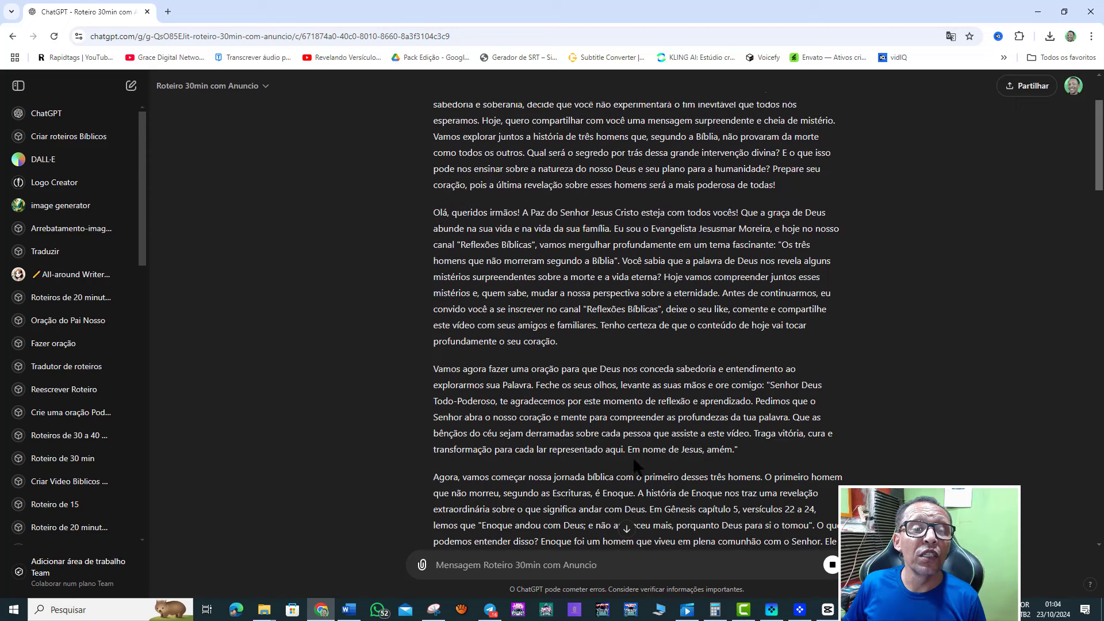
{"action": "scroll", "coordinate": [634, 465], "scroll_direction": "up", "scroll_amount": 2}
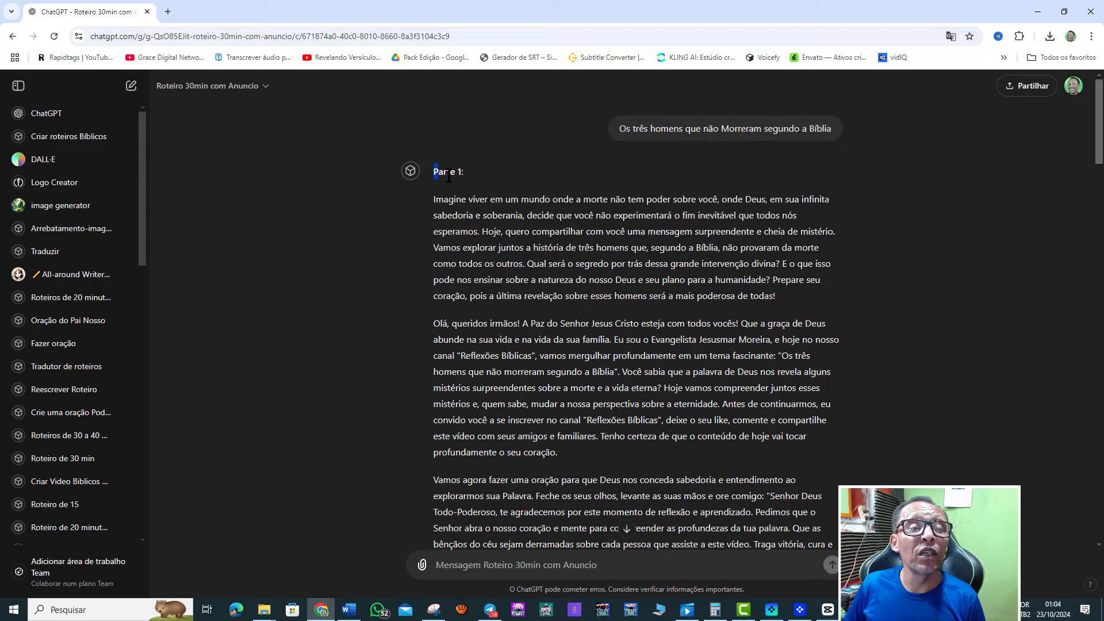
{"action": "mouse_move", "coordinate": [449, 176]}
{"action": "left_mouse_down"}
{"action": "mouse_move", "coordinate": [833, 545]}
{"action": "mouse_move", "coordinate": [848, 244]}
{"action": "left_mouse_up"}
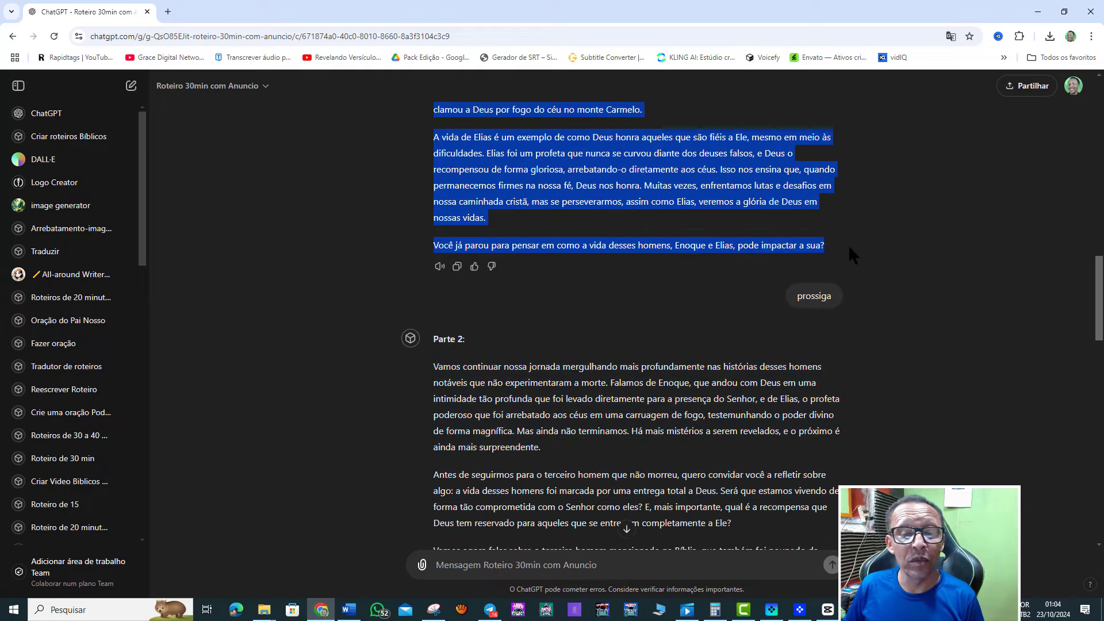
{"action": "right_click", "coordinate": [729, 166]}
{"action": "left_click", "coordinate": [750, 181]}
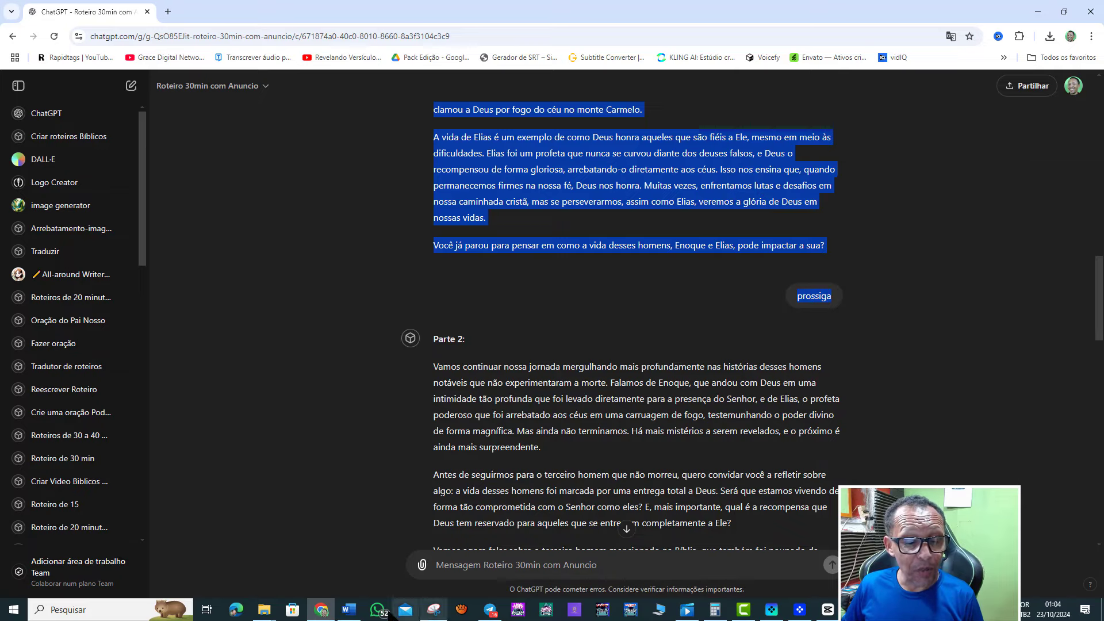
{"action": "left_click", "coordinate": [351, 612]}
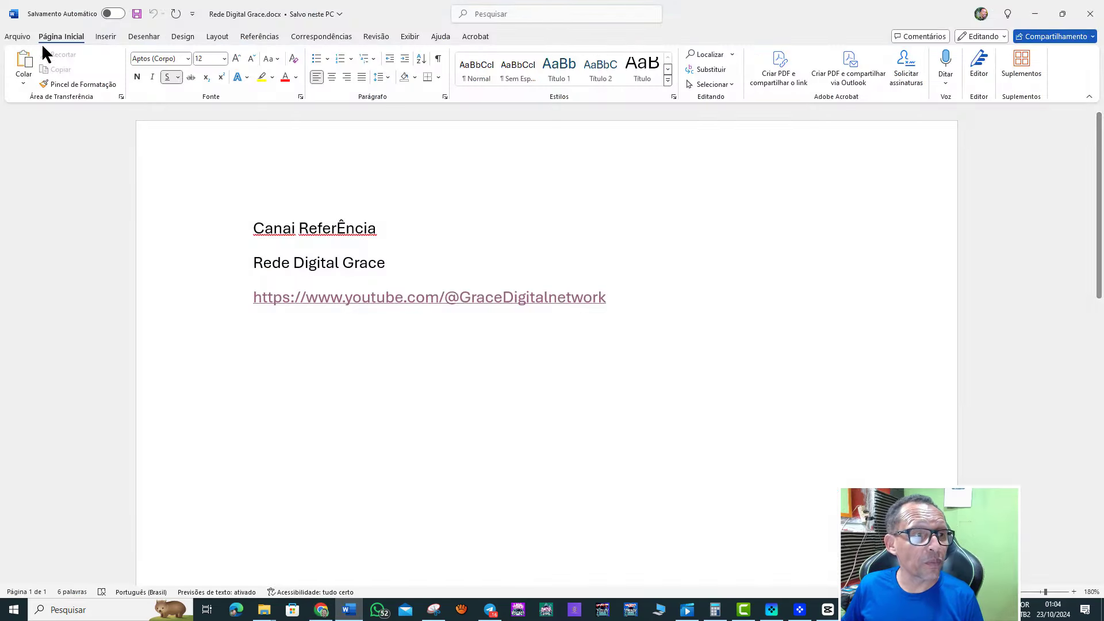
Create a new blank document and paste the copied Parte 1 script into it
{"action": "left_click", "coordinate": [24, 60]}
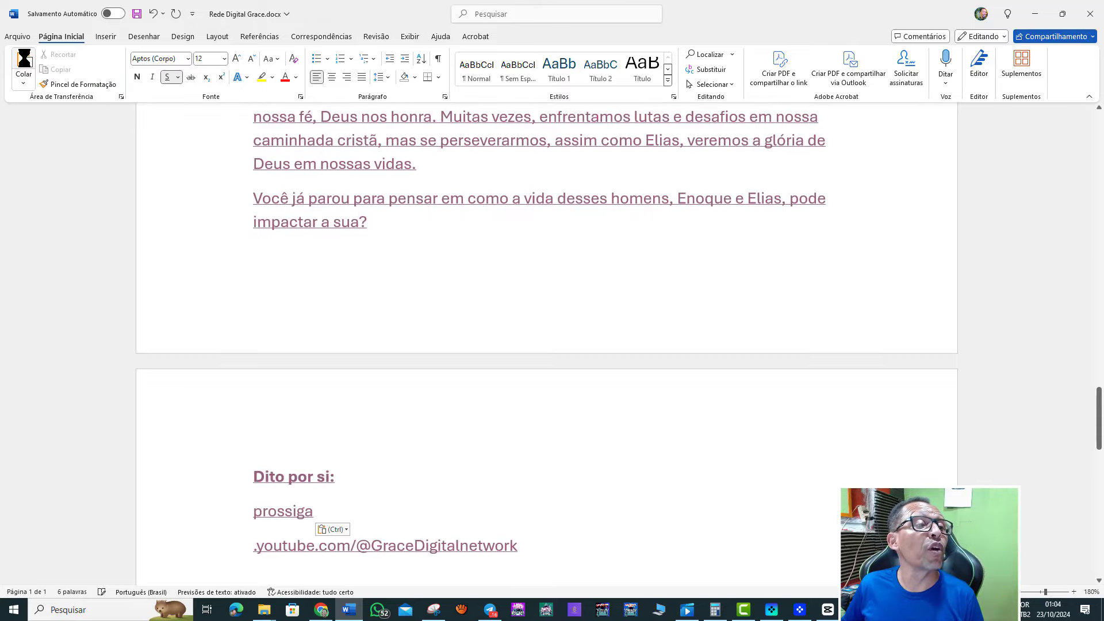
{"action": "left_click", "coordinate": [17, 38]}
{"action": "left_click", "coordinate": [33, 88]}
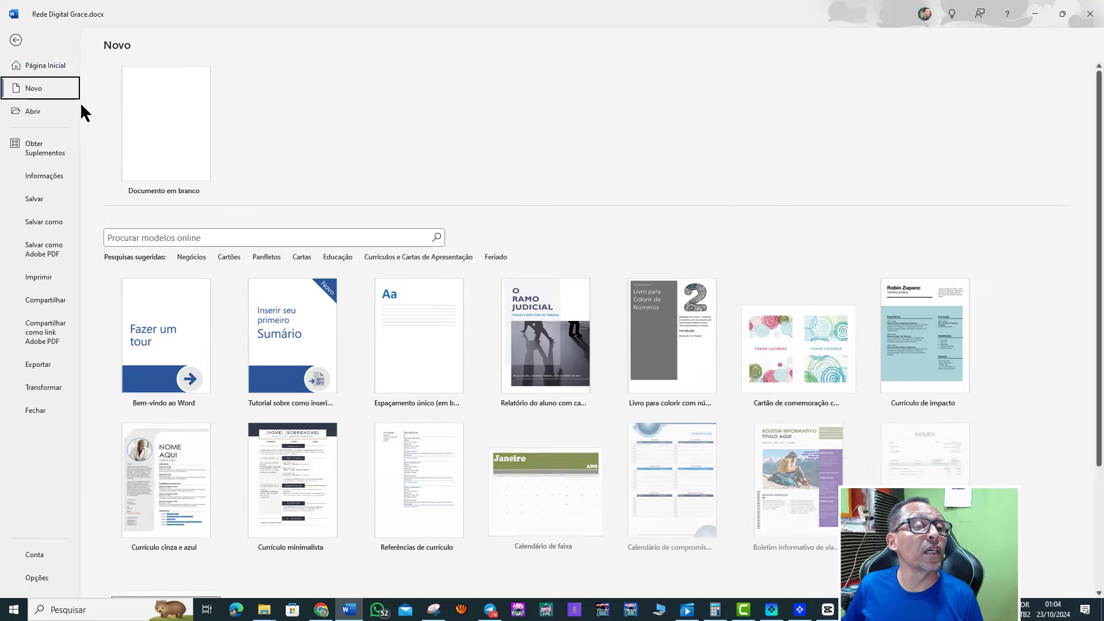
{"action": "left_click", "coordinate": [147, 124]}
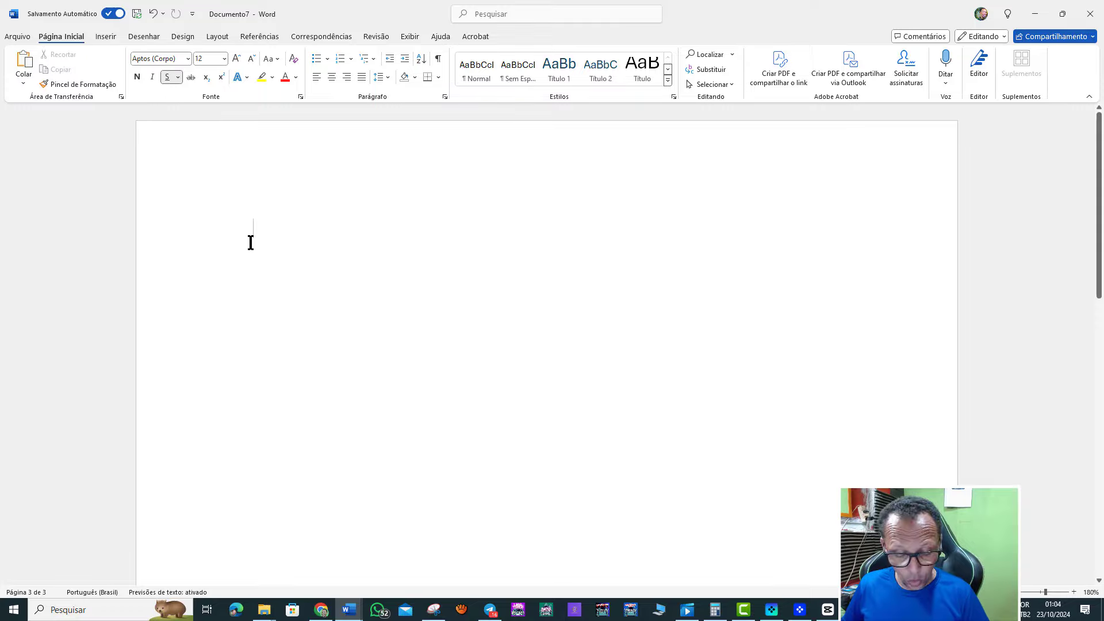
{"action": "key", "text": "ctrl+v"}
{"action": "scroll", "coordinate": [251, 242], "scroll_direction": "up", "scroll_amount": 1}
{"action": "scroll", "coordinate": [250, 242], "scroll_direction": "up", "scroll_amount": 5}
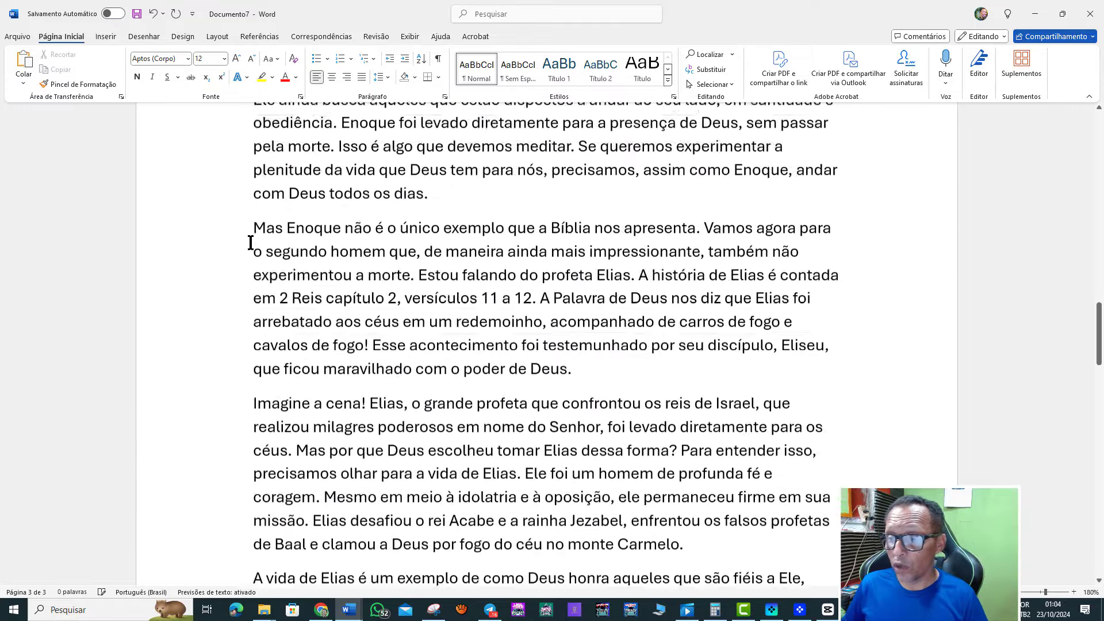
{"action": "scroll", "coordinate": [251, 242], "scroll_direction": "up", "scroll_amount": 5}
{"action": "scroll", "coordinate": [251, 242], "scroll_direction": "up", "scroll_amount": 10}
{"action": "scroll", "coordinate": [251, 242], "scroll_direction": "up", "scroll_amount": 3}
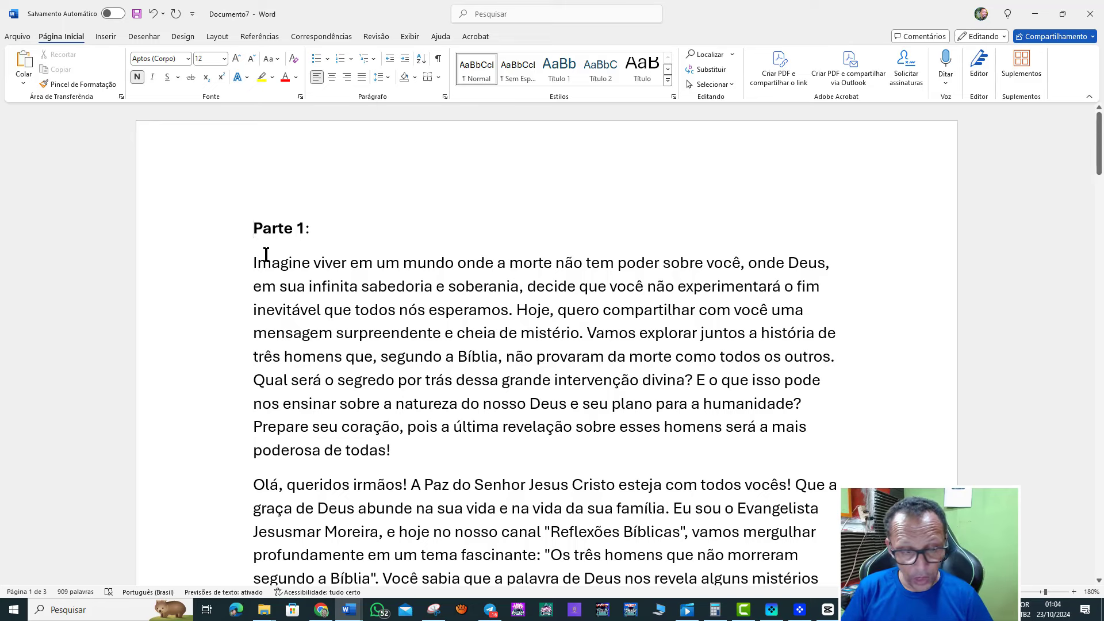
Add the title 'Os três homens que não morreram segundo a Bíblia' above Parte 1, fixing its capitalization
{"action": "type", "text": "Os "}
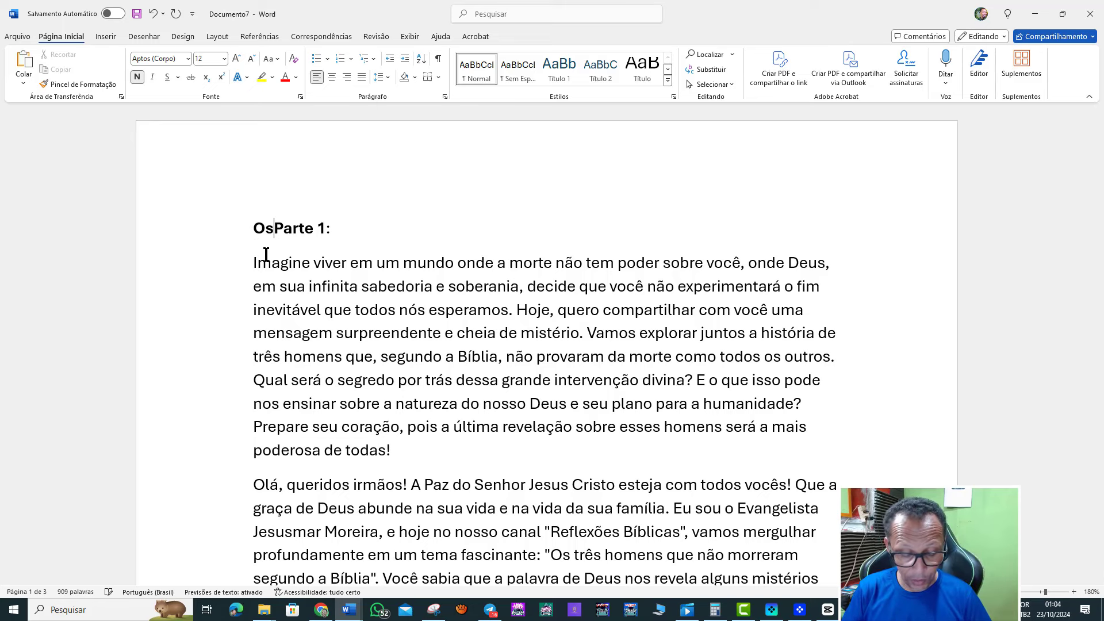
{"action": "type", "text": "três homens que não Morreram segundo a Bíb"}
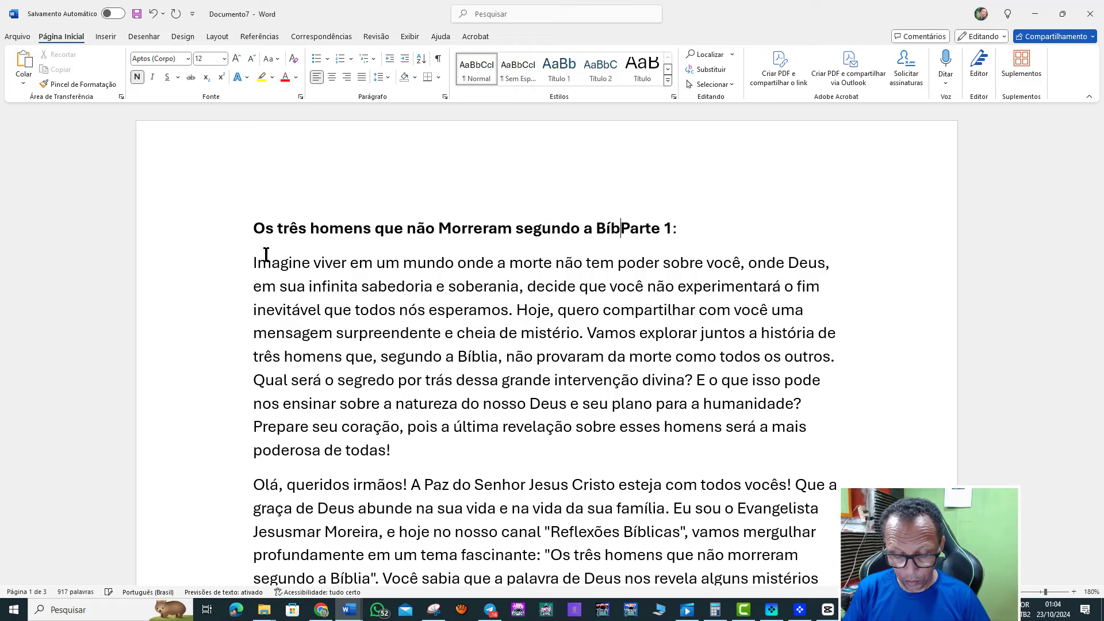
{"action": "type", "text": "lia"}
{"action": "key", "text": "Return"}
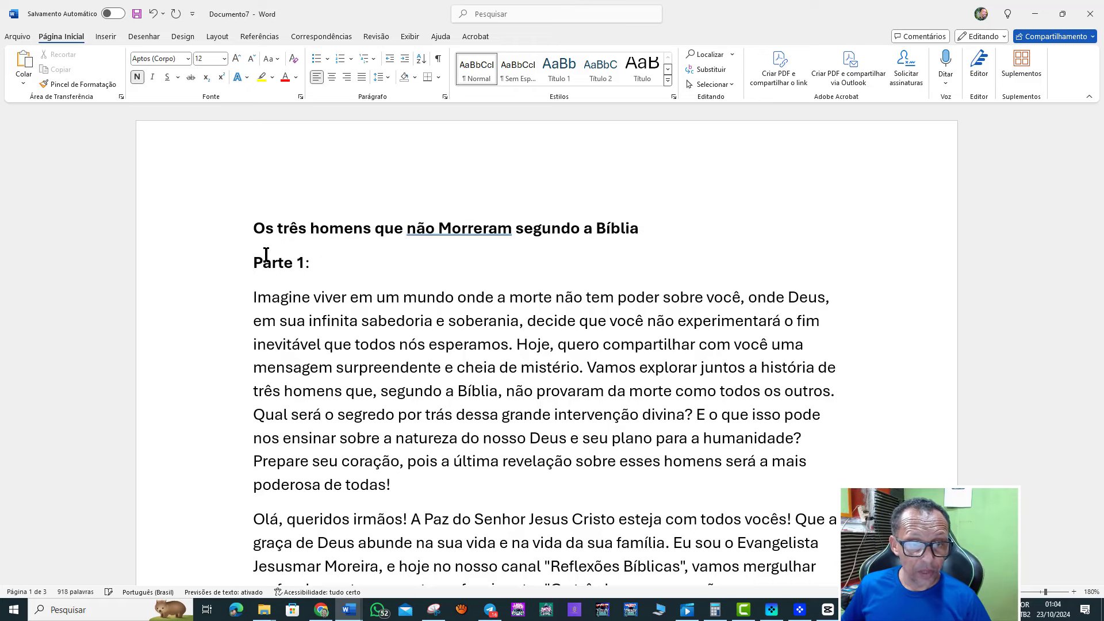
{"action": "left_click_drag", "start_coordinate": [409, 230], "coordinate": [459, 238]}
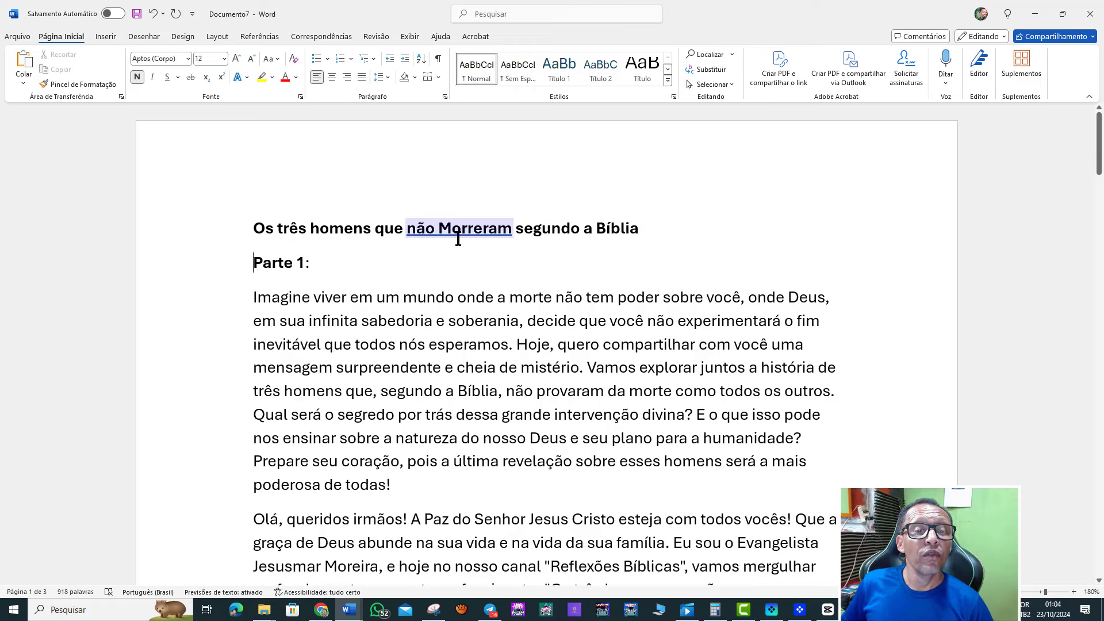
{"action": "right_click", "coordinate": [460, 235]}
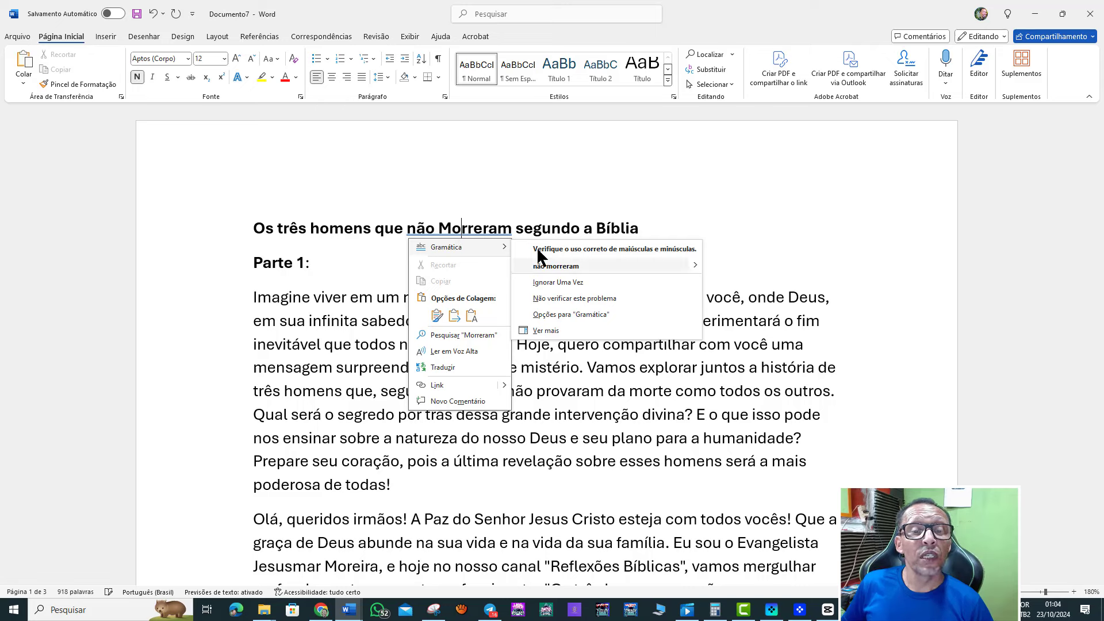
{"action": "left_click", "coordinate": [570, 266]}
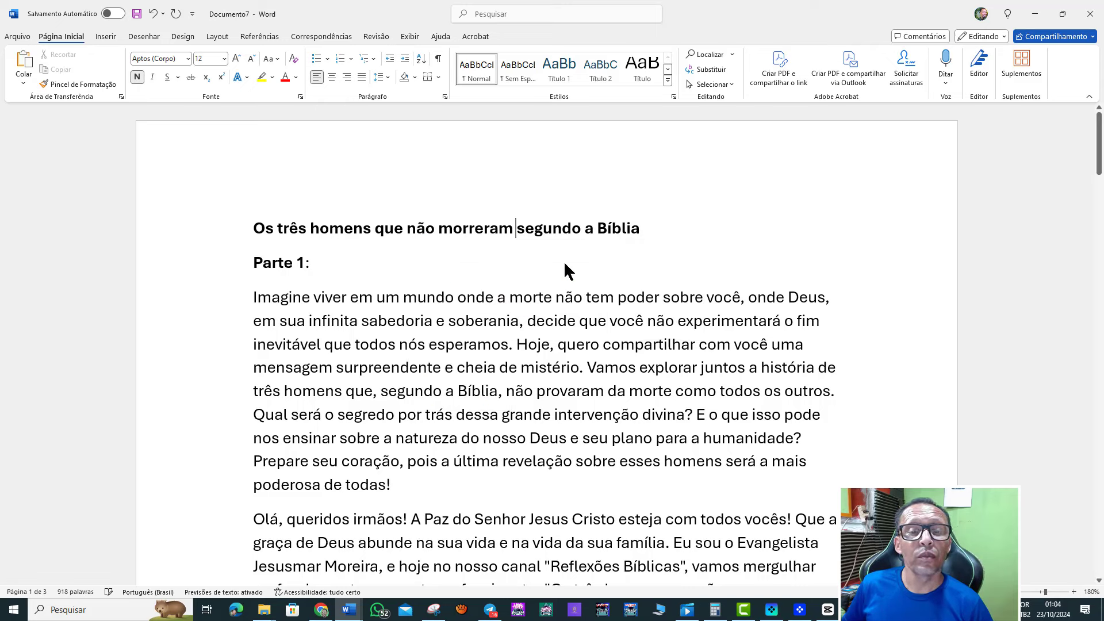
{"action": "left_click", "coordinate": [137, 14]}
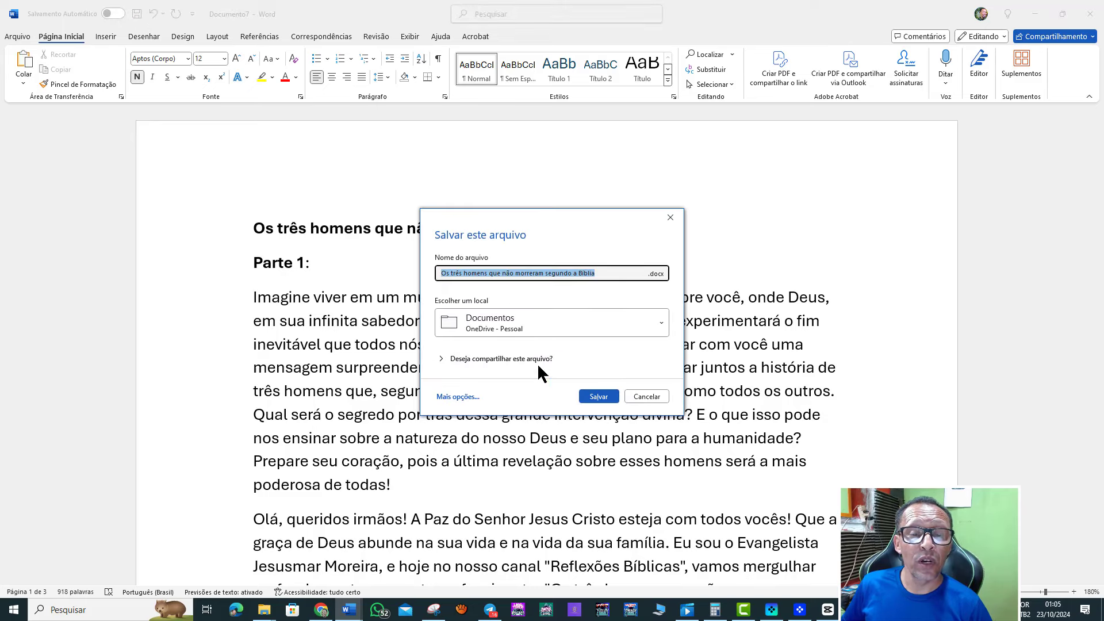
Save the document as 'Os três homens que não morreram segundo a Bíblia' in OneDrive Documentos
{"action": "left_click", "coordinate": [498, 323]}
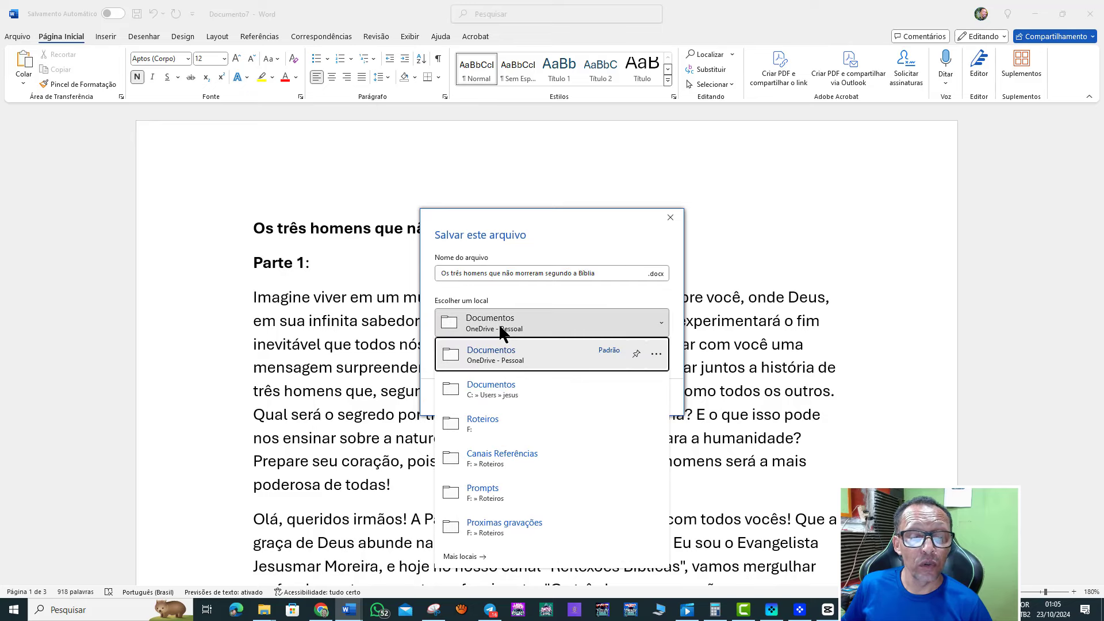
{"action": "left_click", "coordinate": [500, 328]}
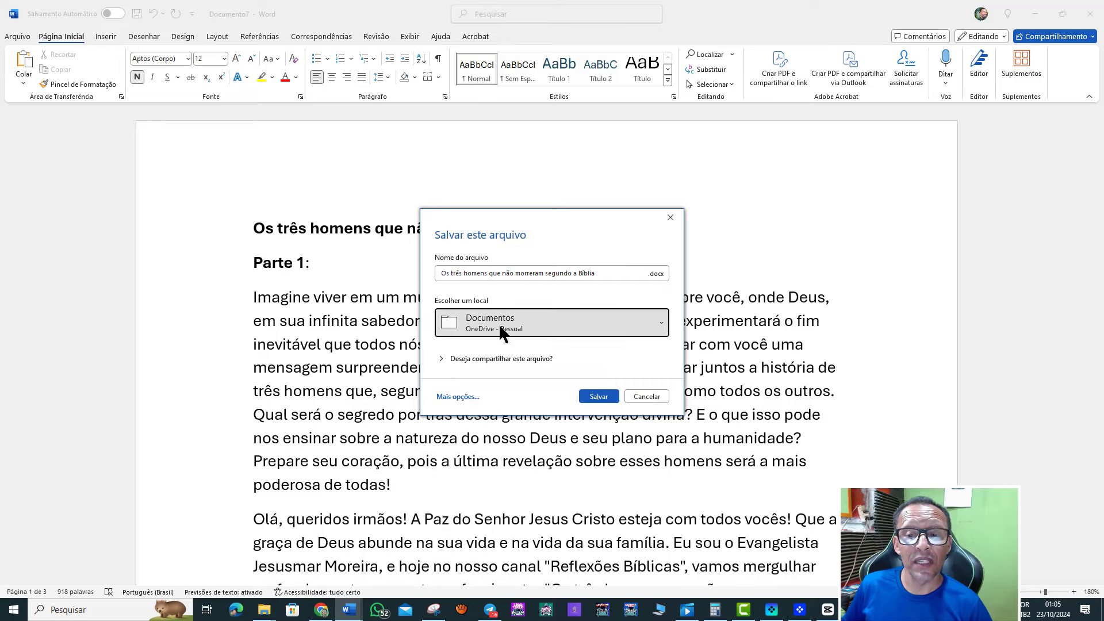
{"action": "left_click", "coordinate": [598, 396]}
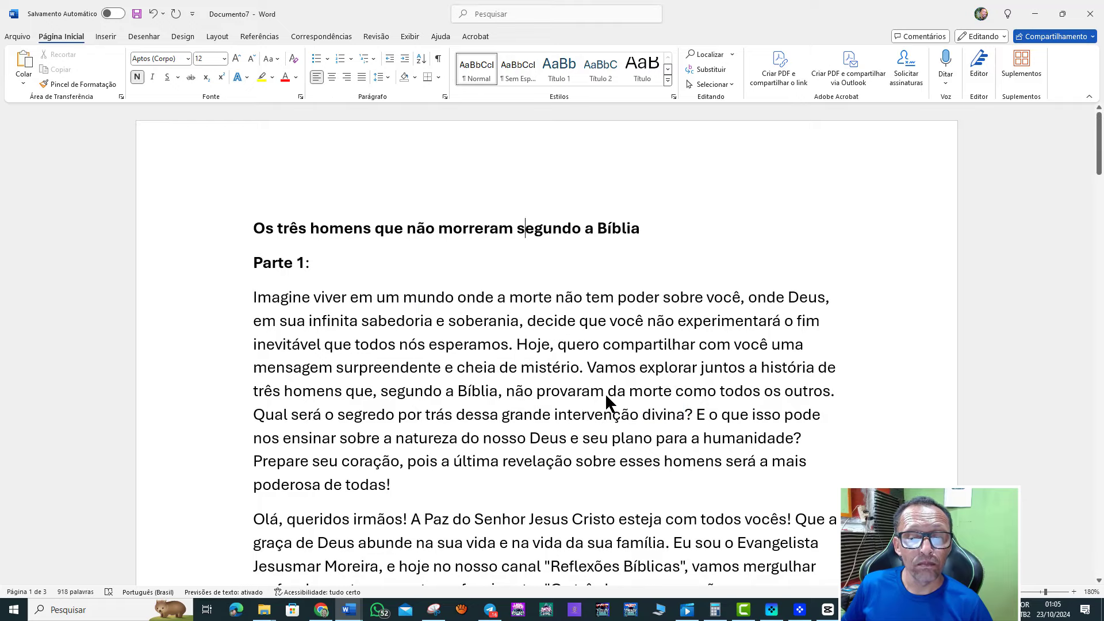
{"action": "left_click", "coordinate": [17, 36]}
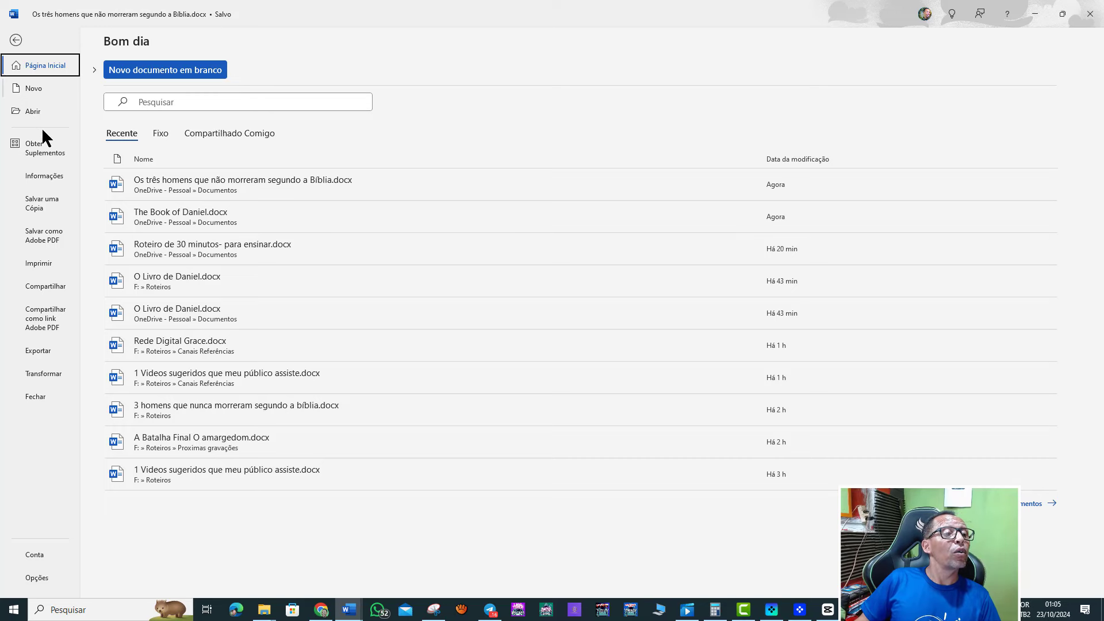
Save a copy of the script to F:\Roteiros\Proximas gravações on this PC
{"action": "left_click", "coordinate": [38, 205]}
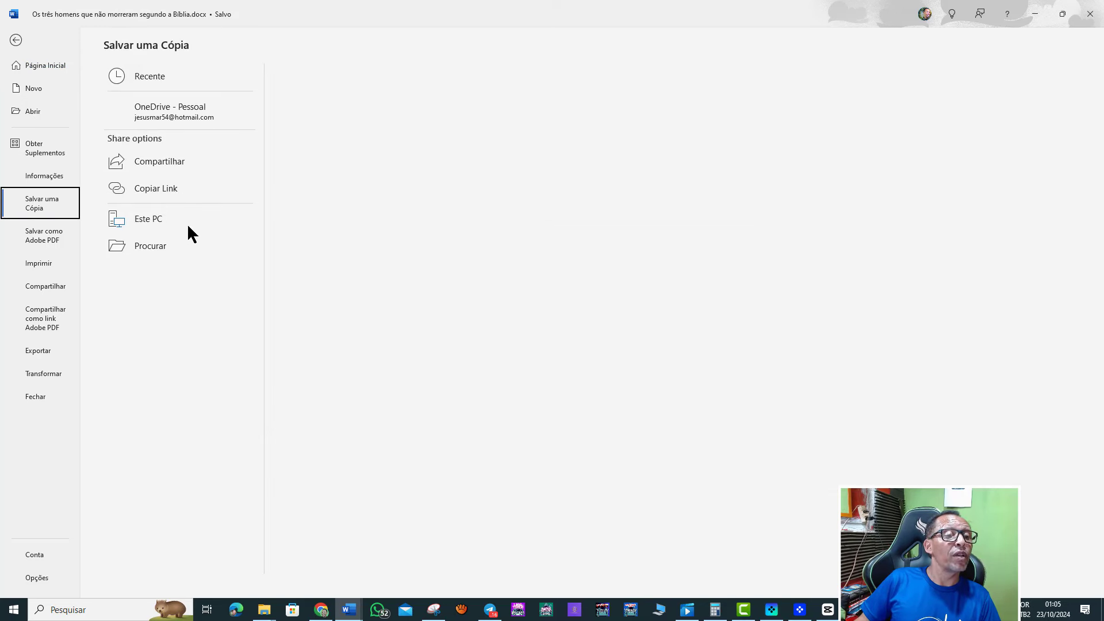
{"action": "double_click", "coordinate": [148, 220]}
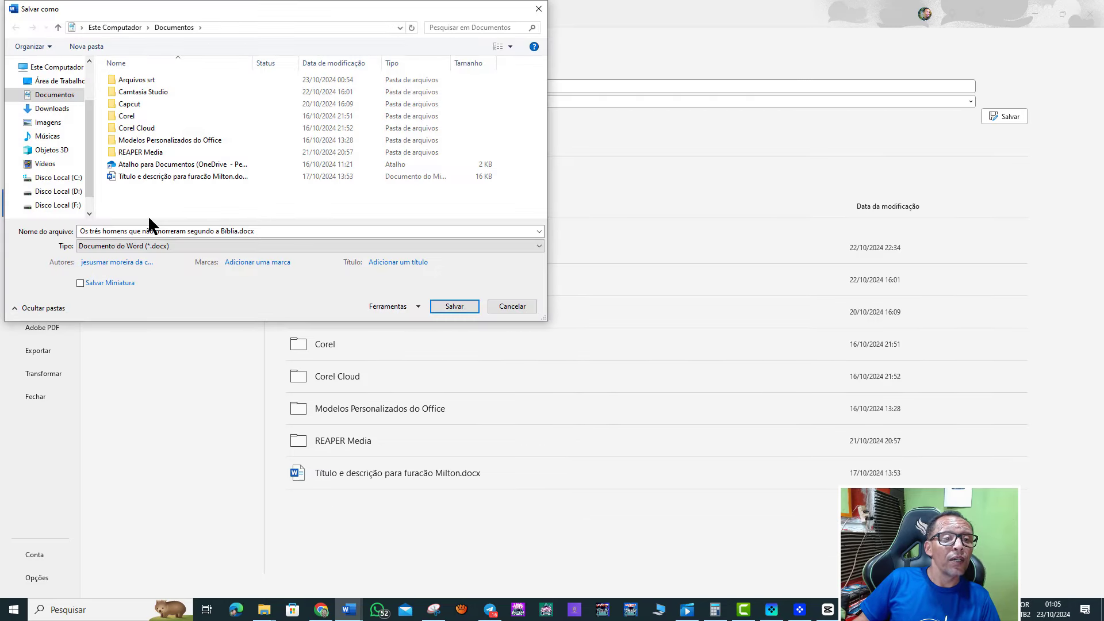
{"action": "left_click", "coordinate": [62, 206]}
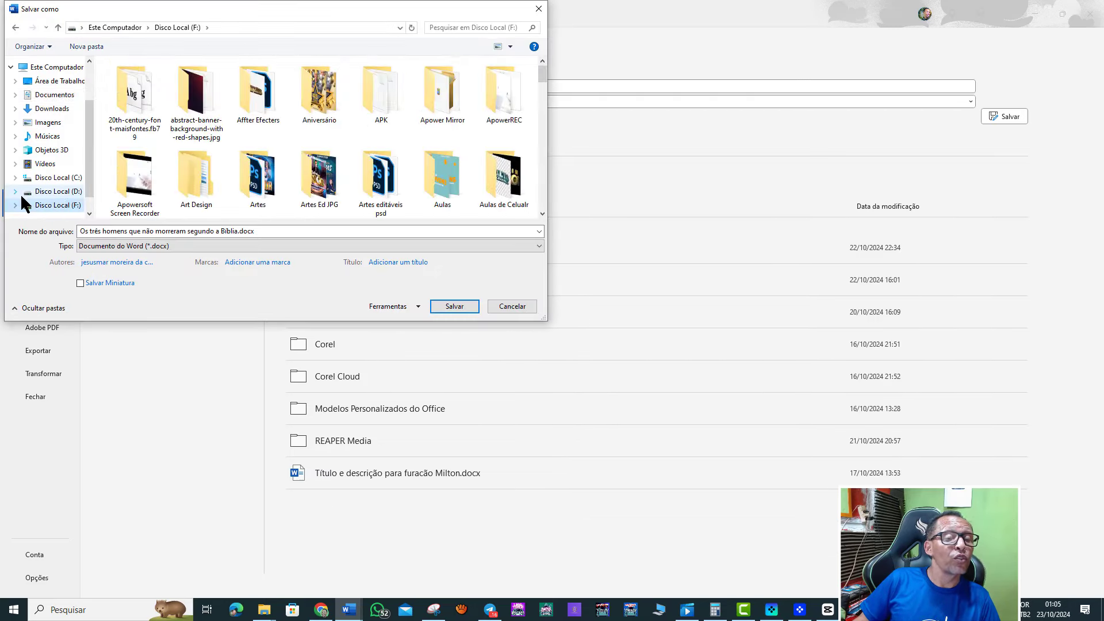
{"action": "left_click", "coordinate": [452, 30]}
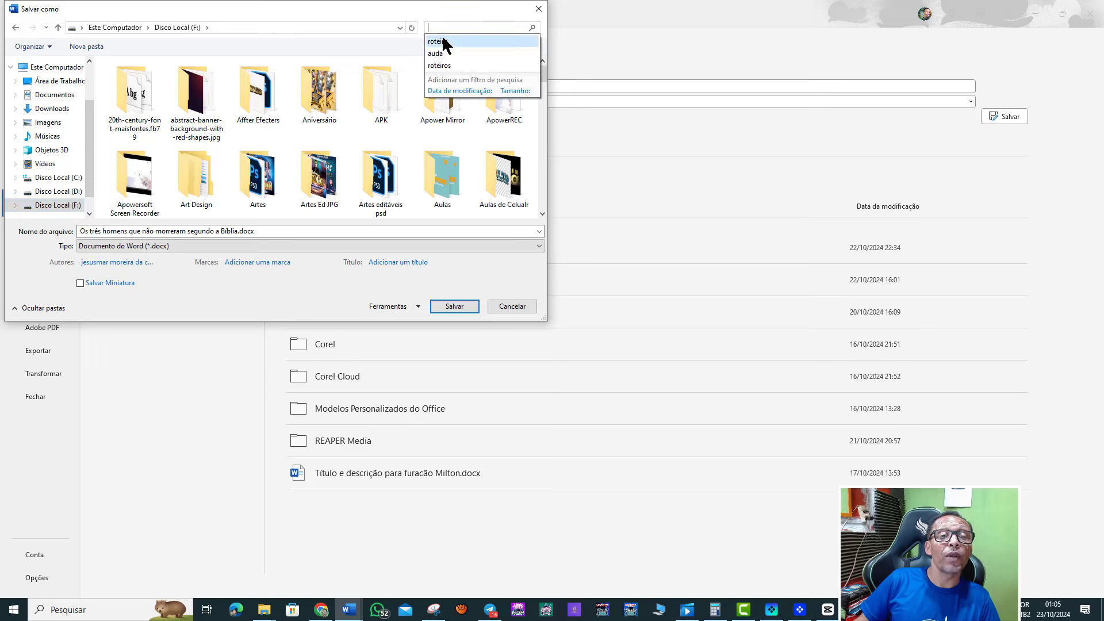
{"action": "left_click", "coordinate": [441, 37]}
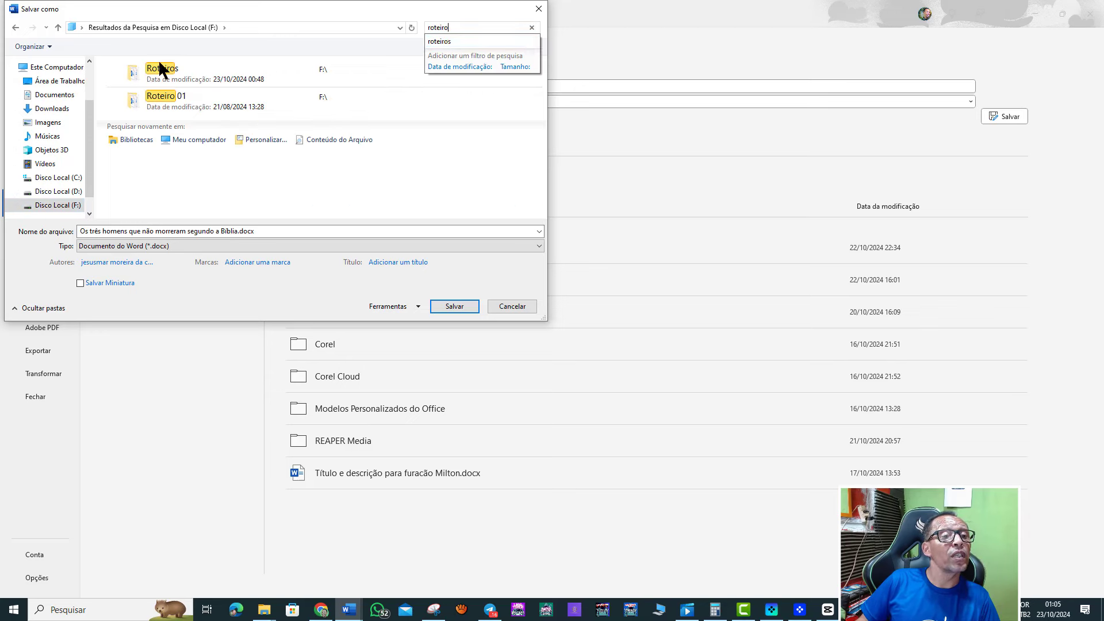
{"action": "left_click", "coordinate": [160, 71]}
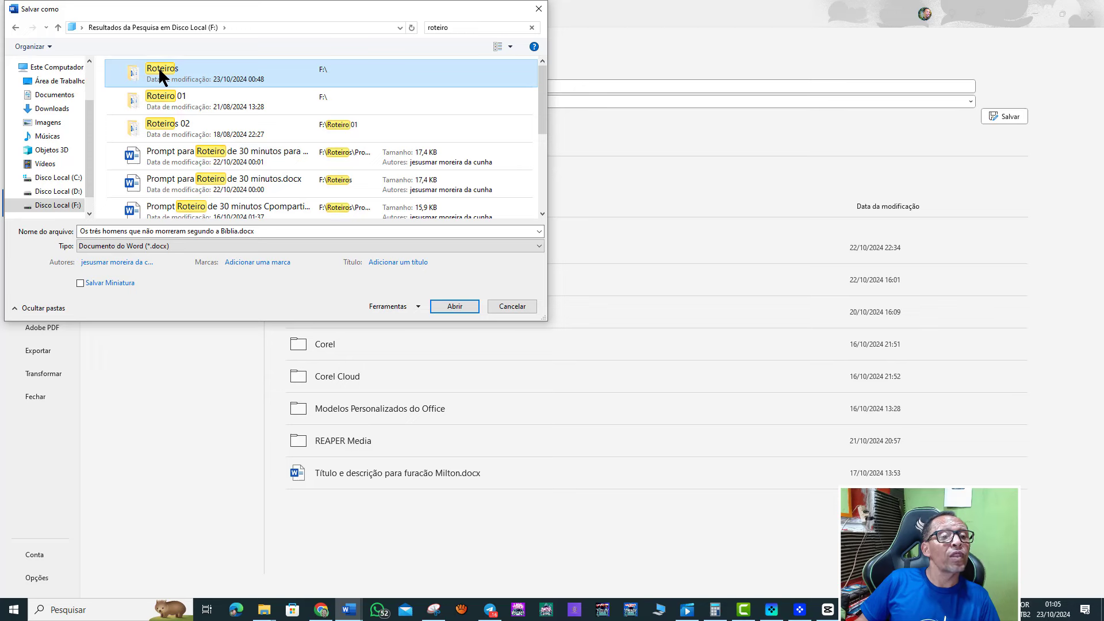
{"action": "double_click", "coordinate": [171, 74]}
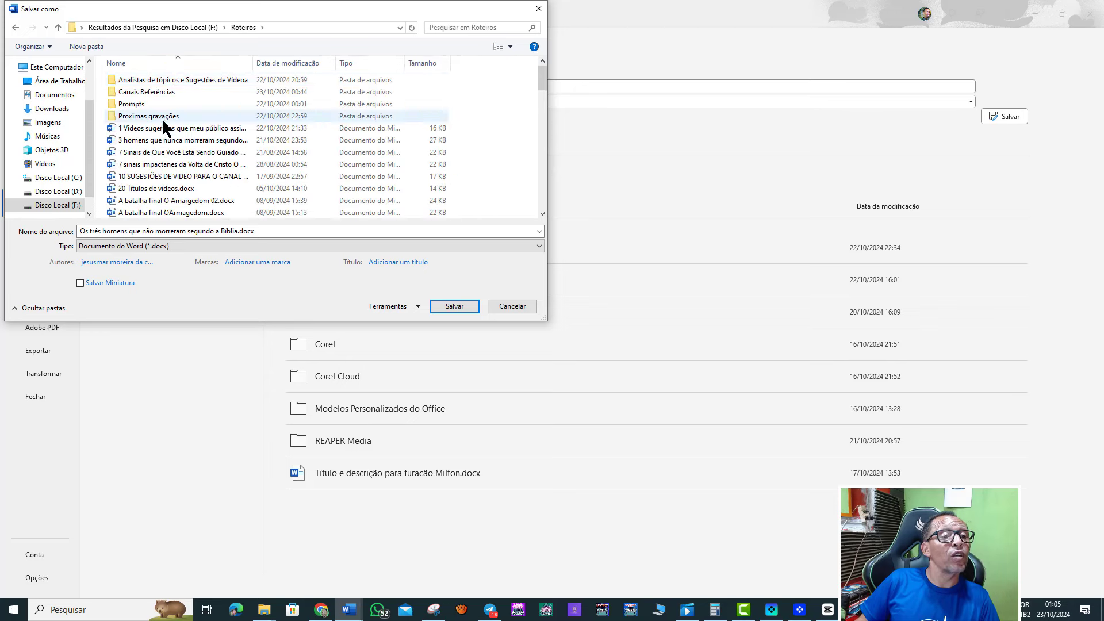
{"action": "double_click", "coordinate": [133, 113]}
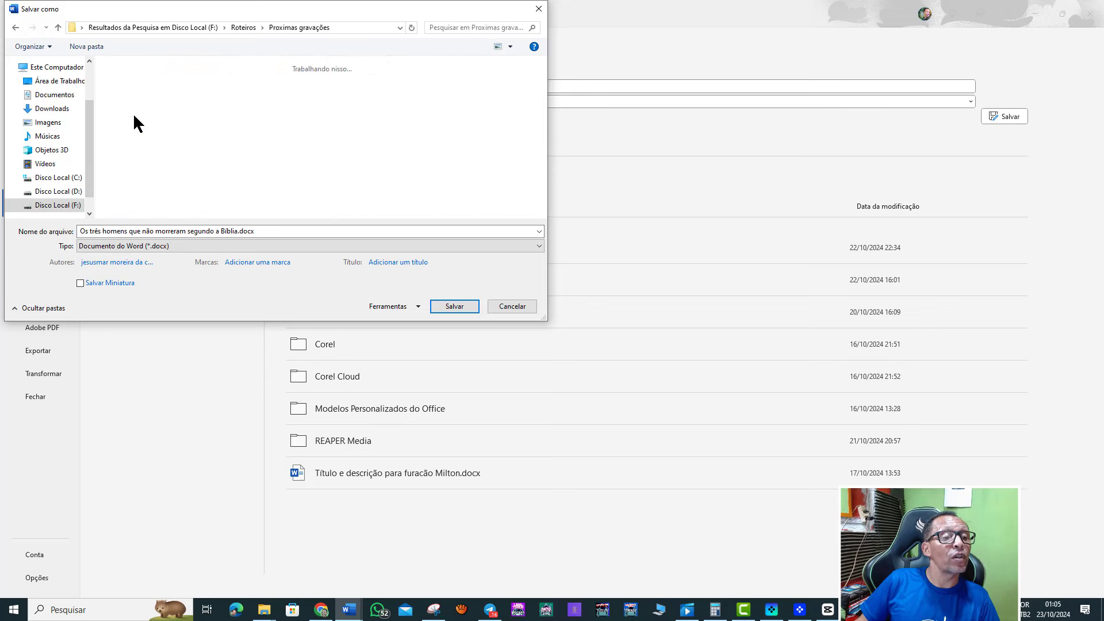
{"action": "left_click", "coordinate": [455, 307]}
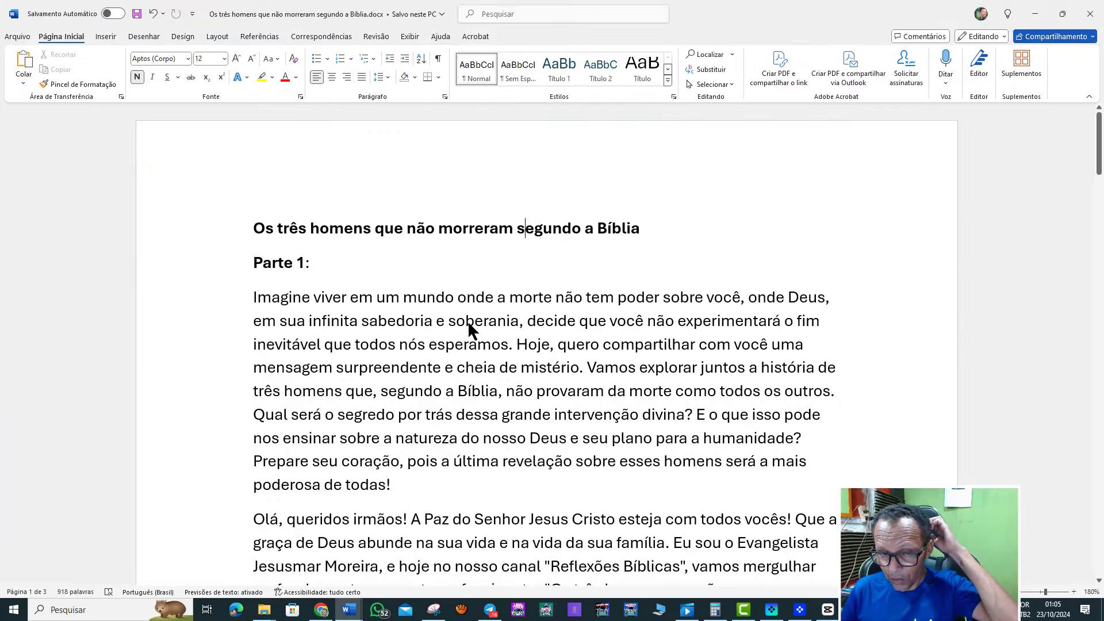
{"action": "scroll", "coordinate": [469, 328], "scroll_direction": "down", "scroll_amount": 3}
{"action": "scroll", "coordinate": [469, 322], "scroll_direction": "down", "scroll_amount": 6}
{"action": "scroll", "coordinate": [432, 305], "scroll_direction": "up", "scroll_amount": 9}
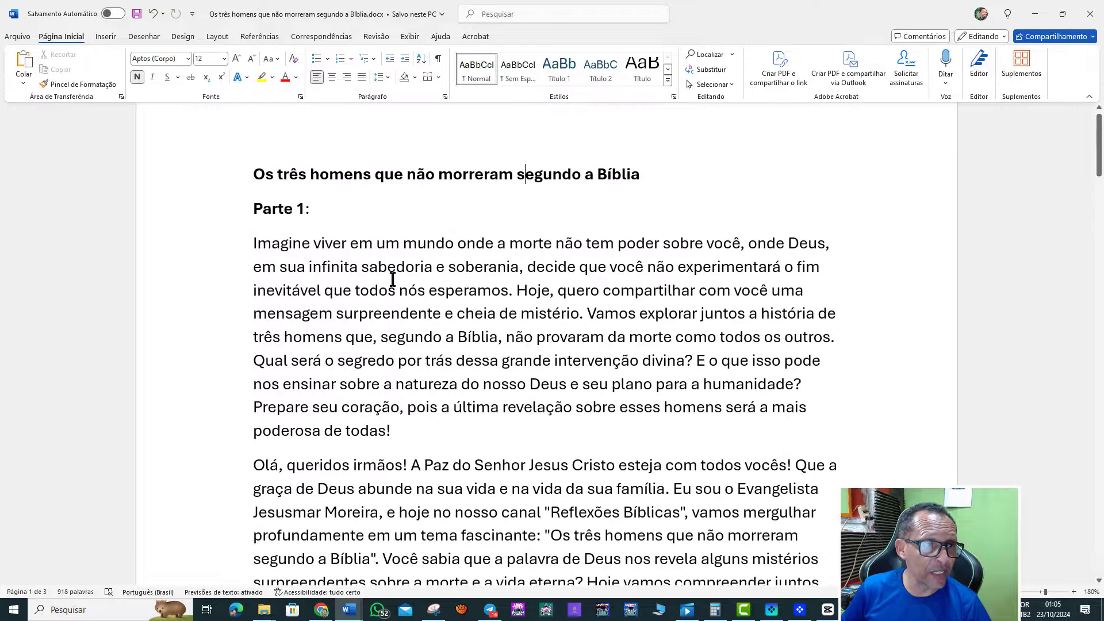
{"action": "scroll", "coordinate": [394, 288], "scroll_direction": "up", "scroll_amount": 1}
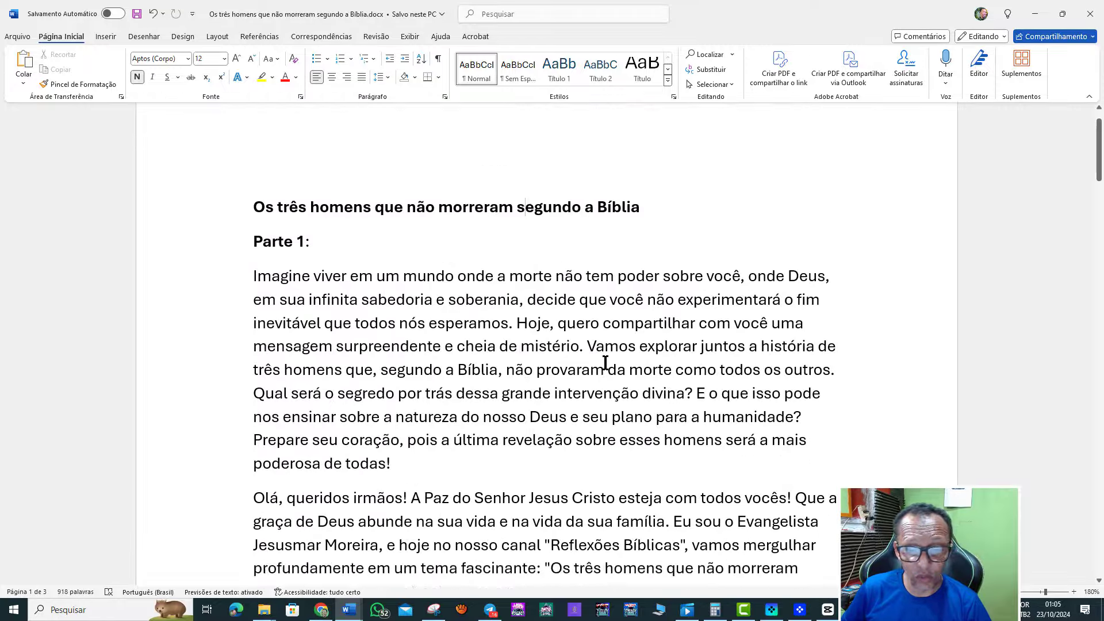
{"action": "scroll", "coordinate": [665, 355], "scroll_direction": "down", "scroll_amount": 11}
{"action": "scroll", "coordinate": [955, 237], "scroll_direction": "down", "scroll_amount": 4}
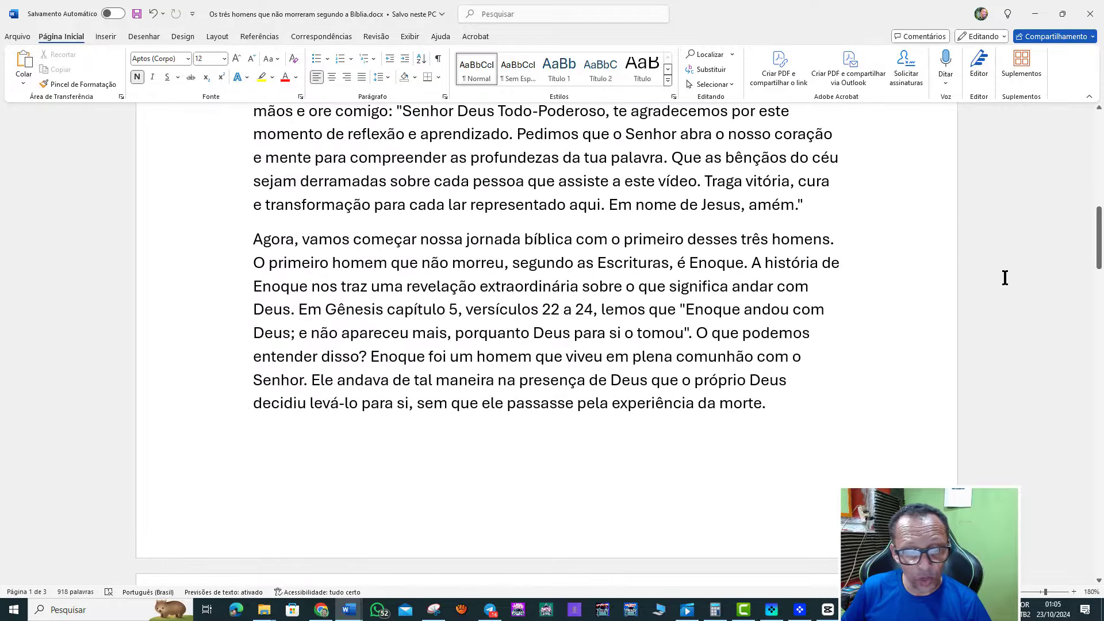
{"action": "scroll", "coordinate": [693, 387], "scroll_direction": "down", "scroll_amount": 1}
{"action": "scroll", "coordinate": [471, 526], "scroll_direction": "down", "scroll_amount": 4}
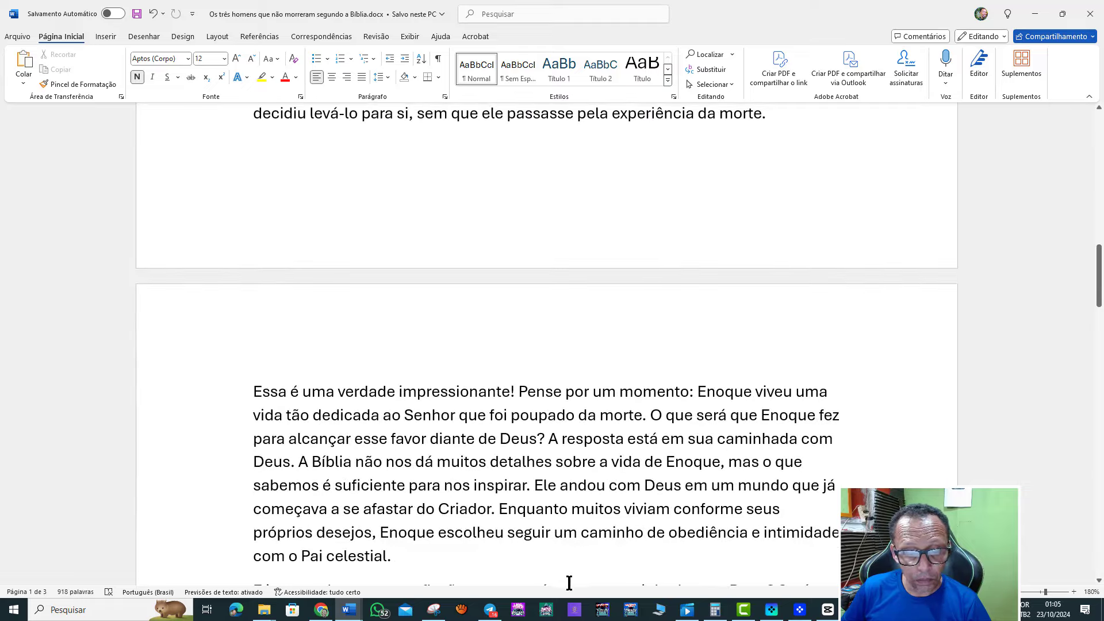
Send 'Prossiga' to the GPT so it generates Parte 3
{"action": "left_click", "coordinate": [321, 610]}
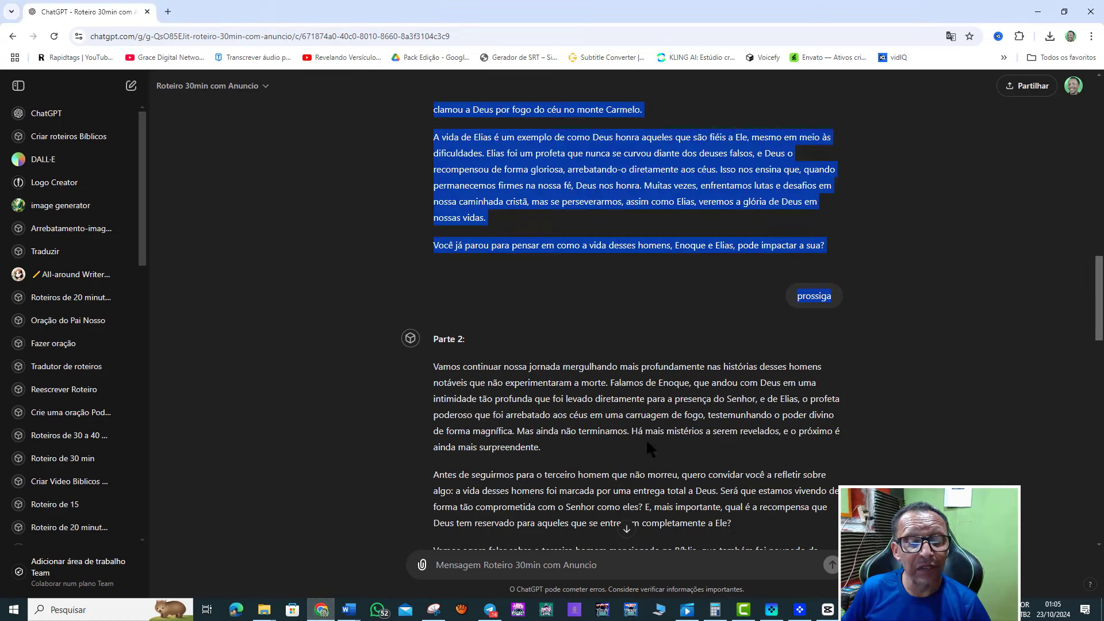
{"action": "scroll", "coordinate": [649, 440], "scroll_direction": "down", "scroll_amount": 10}
{"action": "scroll", "coordinate": [656, 426], "scroll_direction": "down", "scroll_amount": 7}
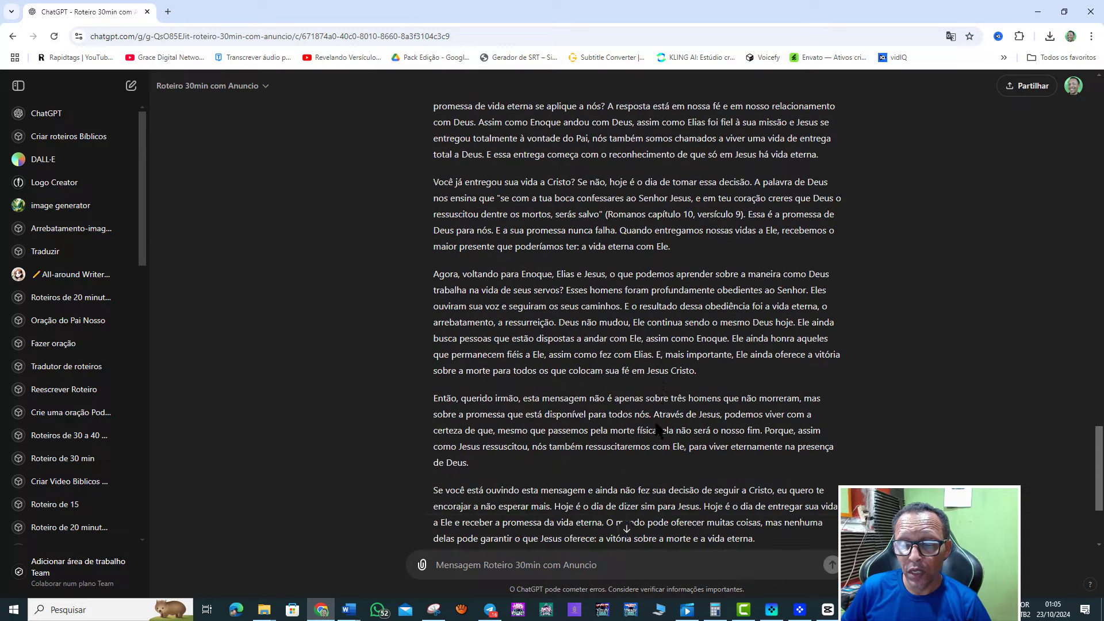
{"action": "scroll", "coordinate": [657, 430], "scroll_direction": "down", "scroll_amount": 3}
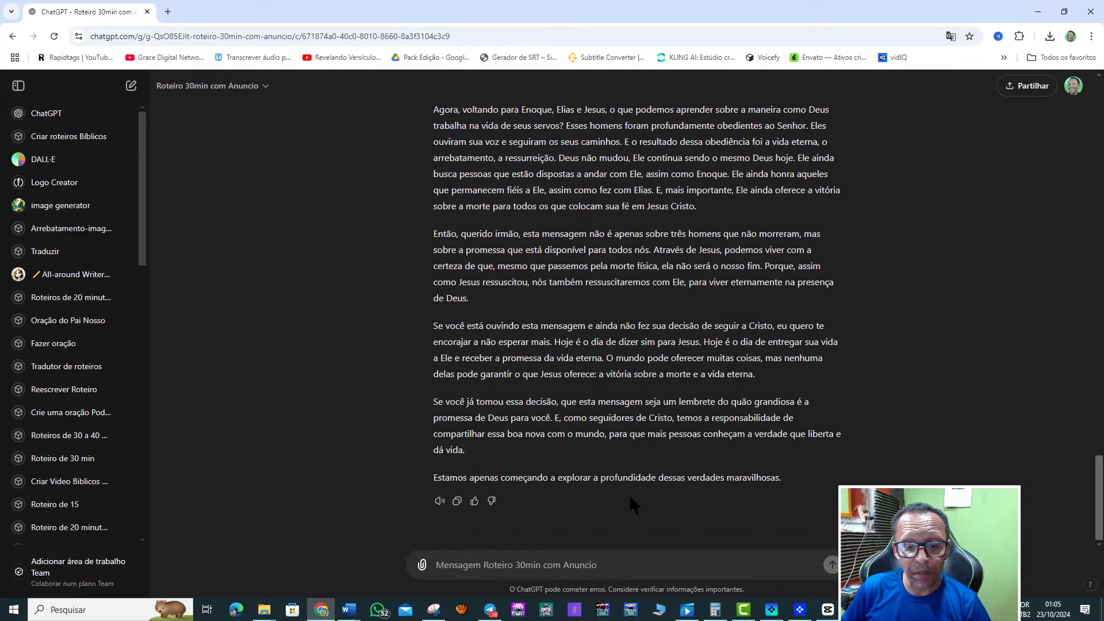
{"action": "left_click", "coordinate": [547, 563]}
{"action": "type", "text": "Pross"}
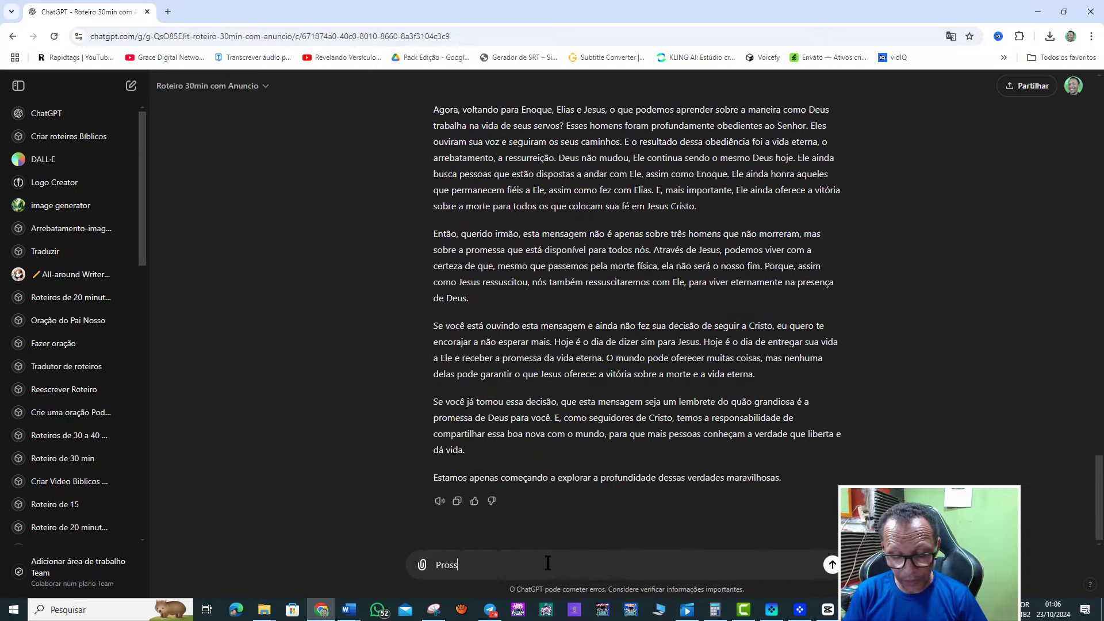
{"action": "type", "text": "iga"}
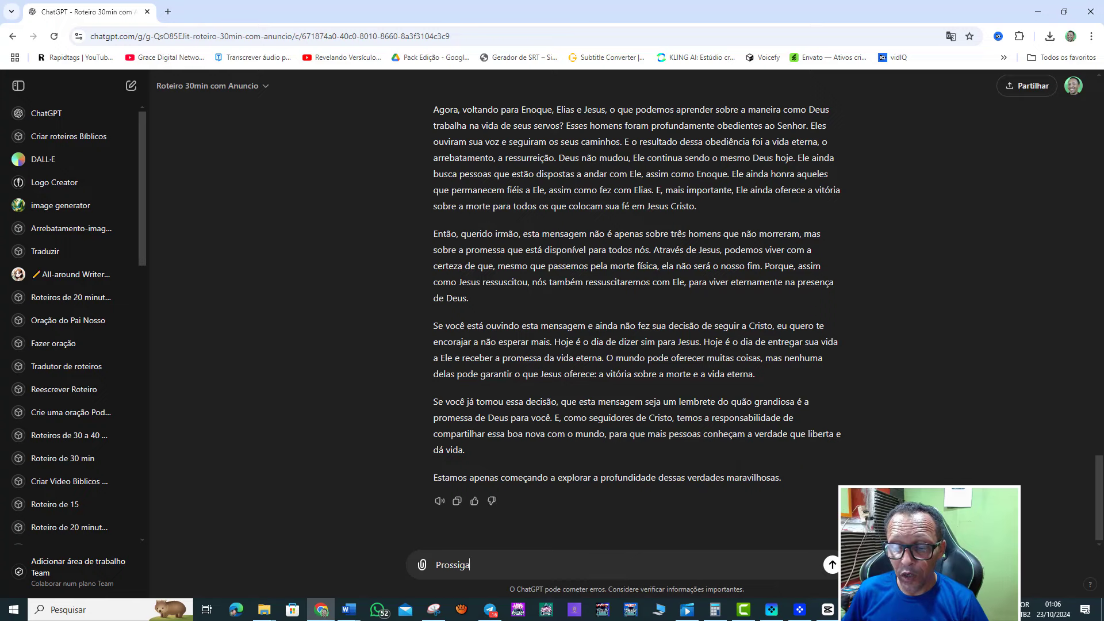
{"action": "left_click", "coordinate": [832, 565]}
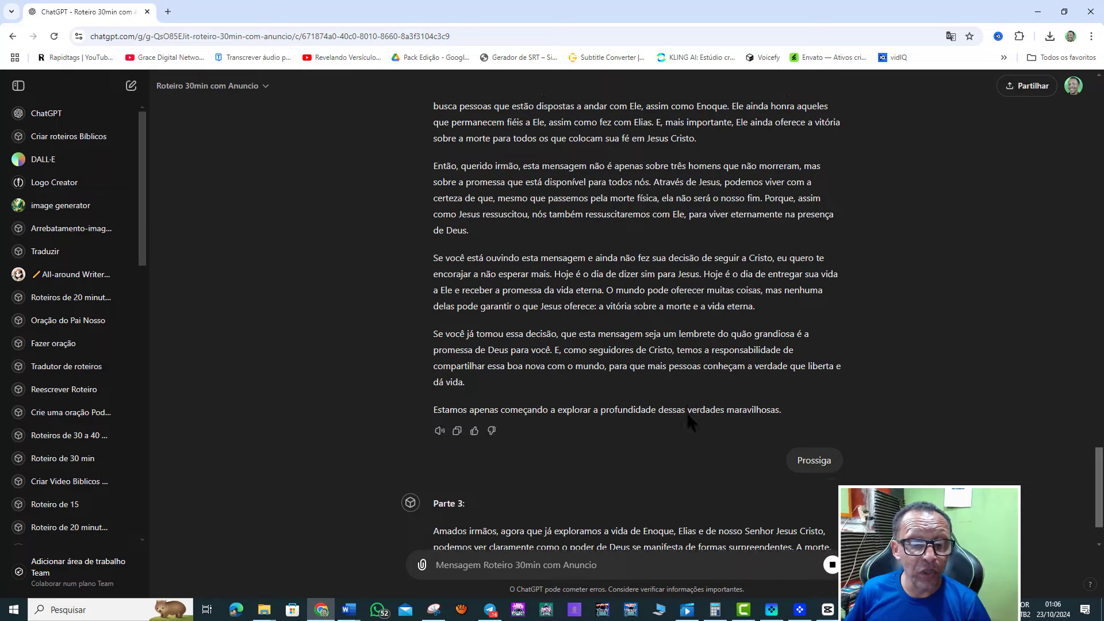
Copy the full Parte 2 reply and return to the script document in Word
{"action": "scroll", "coordinate": [538, 437], "scroll_direction": "down", "scroll_amount": 10}
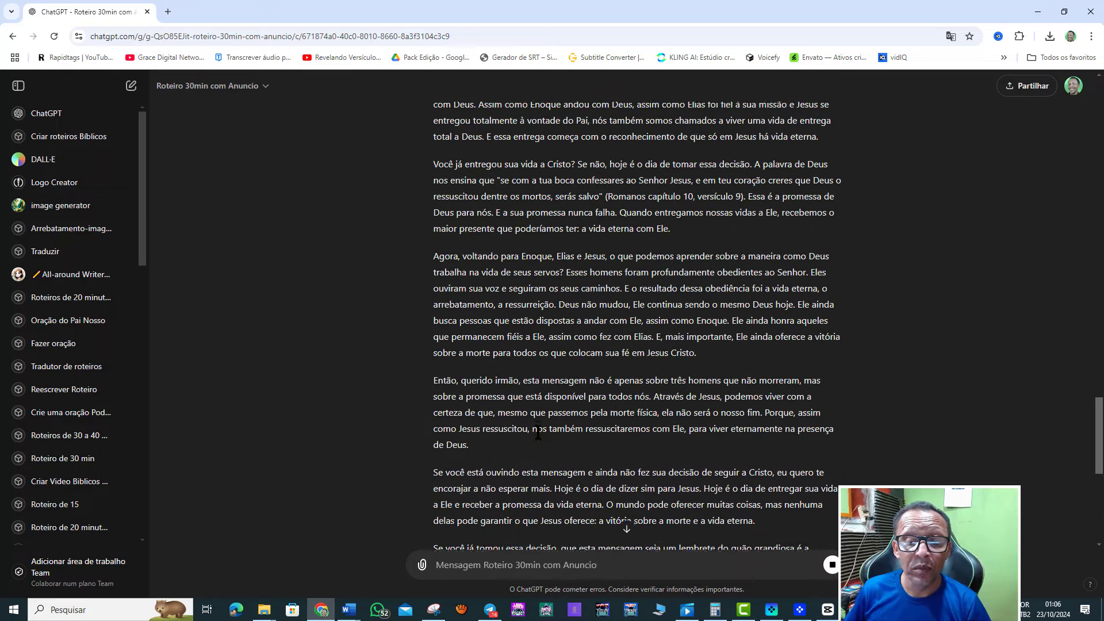
{"action": "scroll", "coordinate": [540, 440], "scroll_direction": "up", "scroll_amount": 3}
{"action": "scroll", "coordinate": [518, 403], "scroll_direction": "up", "scroll_amount": 3}
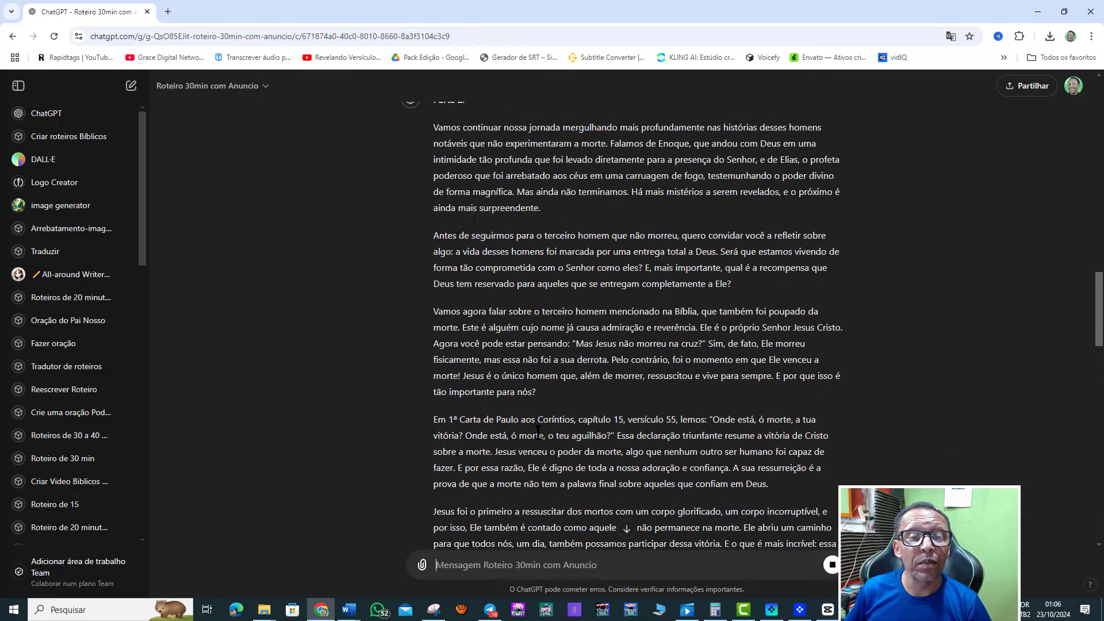
{"action": "scroll", "coordinate": [460, 318], "scroll_direction": "up", "scroll_amount": 2}
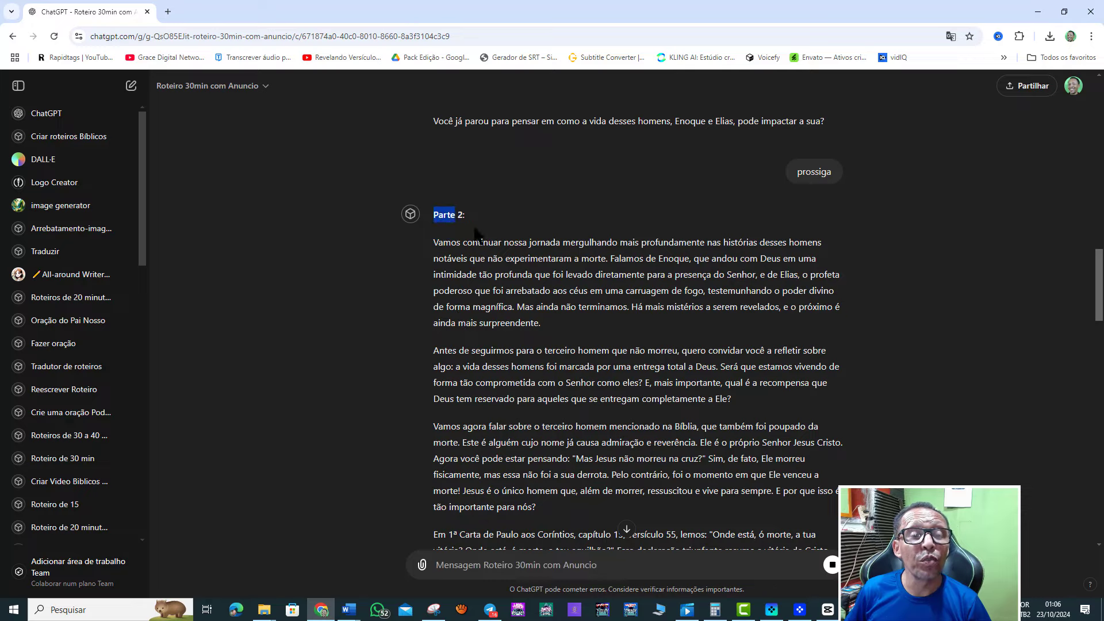
{"action": "mouse_move", "coordinate": [476, 234]}
{"action": "left_mouse_down"}
{"action": "mouse_move", "coordinate": [802, 551]}
{"action": "mouse_move", "coordinate": [840, 279]}
{"action": "left_mouse_up"}
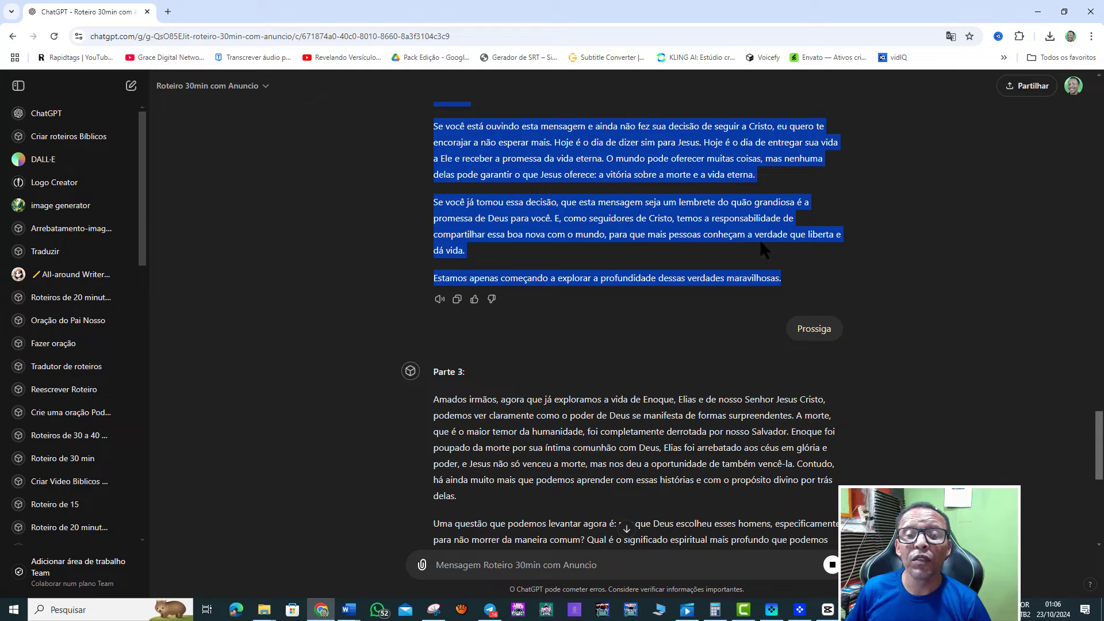
{"action": "right_click", "coordinate": [740, 202]}
{"action": "left_click", "coordinate": [766, 221]}
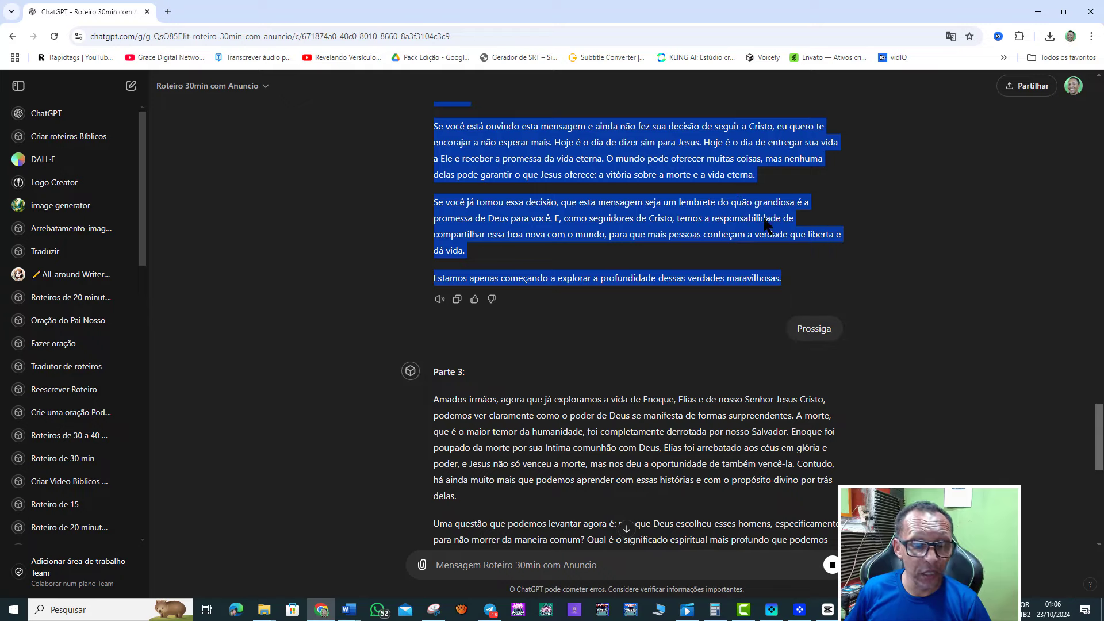
{"action": "left_click", "coordinate": [349, 610]}
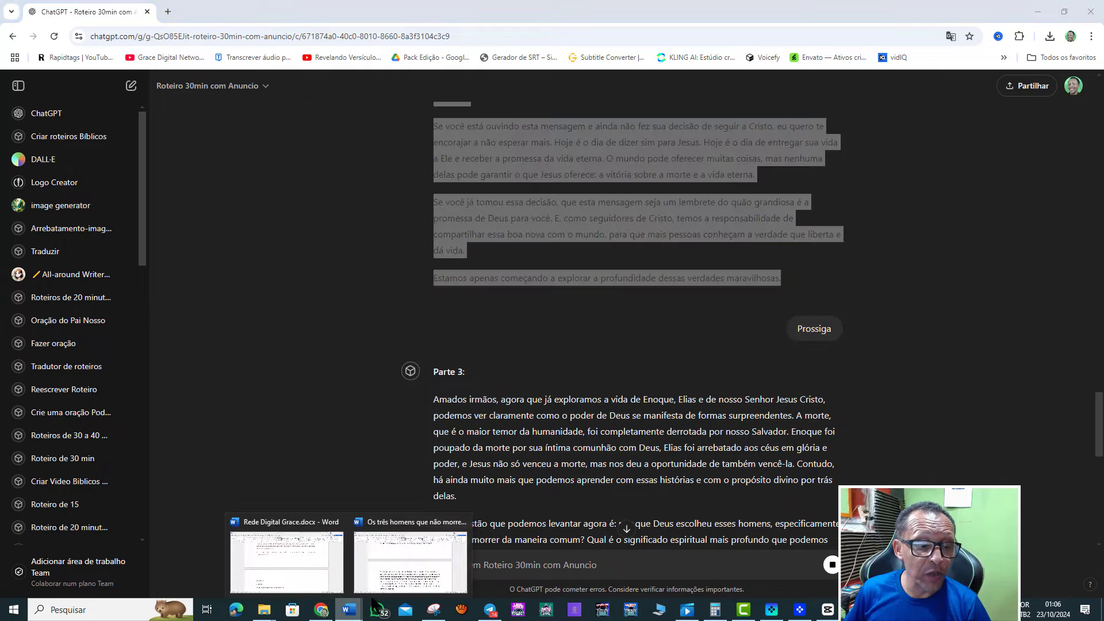
{"action": "left_click", "coordinate": [400, 575]}
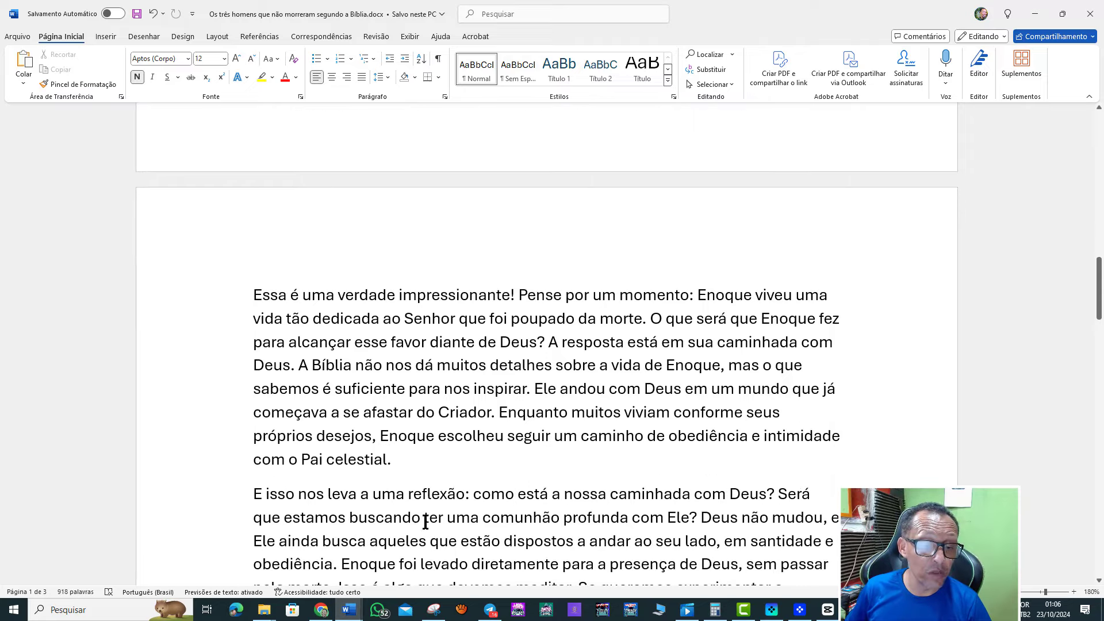
Delete the leftover 'Dito por si: prossiga' lines from the script
{"action": "scroll", "coordinate": [425, 522], "scroll_direction": "down", "scroll_amount": 2}
{"action": "scroll", "coordinate": [426, 522], "scroll_direction": "down", "scroll_amount": 5}
{"action": "scroll", "coordinate": [426, 523], "scroll_direction": "down", "scroll_amount": 7}
{"action": "scroll", "coordinate": [425, 522], "scroll_direction": "down", "scroll_amount": 3}
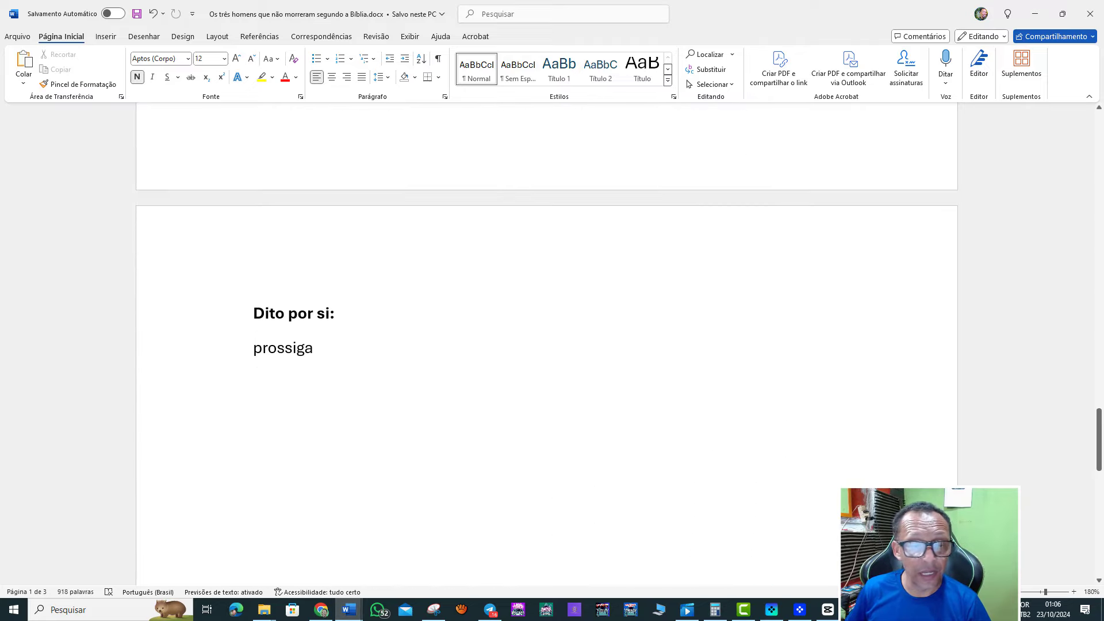
{"action": "scroll", "coordinate": [382, 319], "scroll_direction": "up", "scroll_amount": 3}
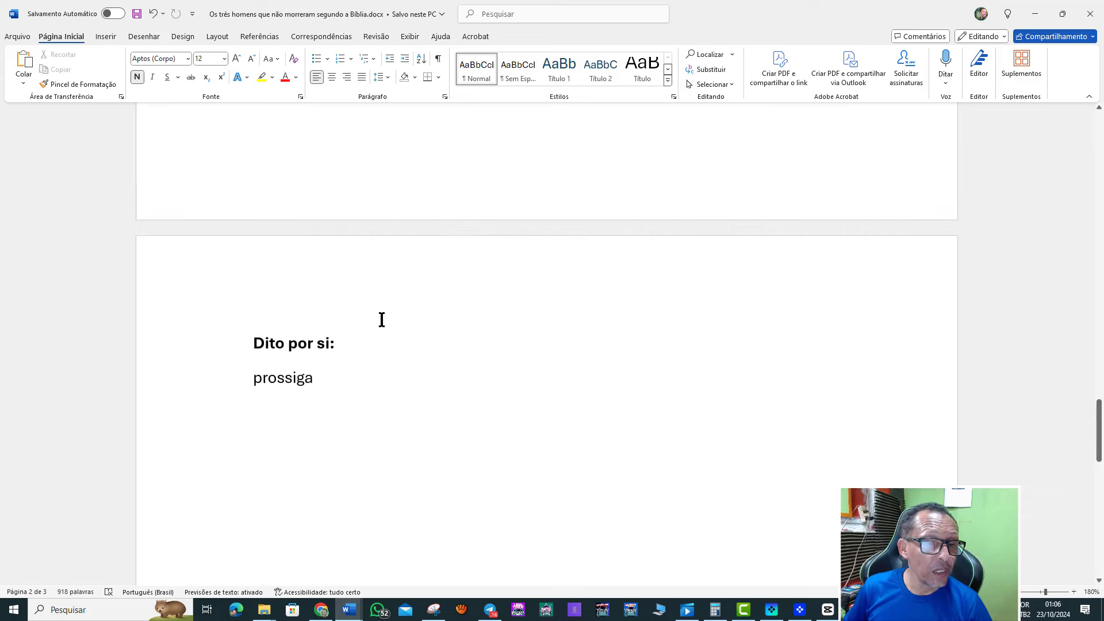
{"action": "left_click", "coordinate": [382, 259]}
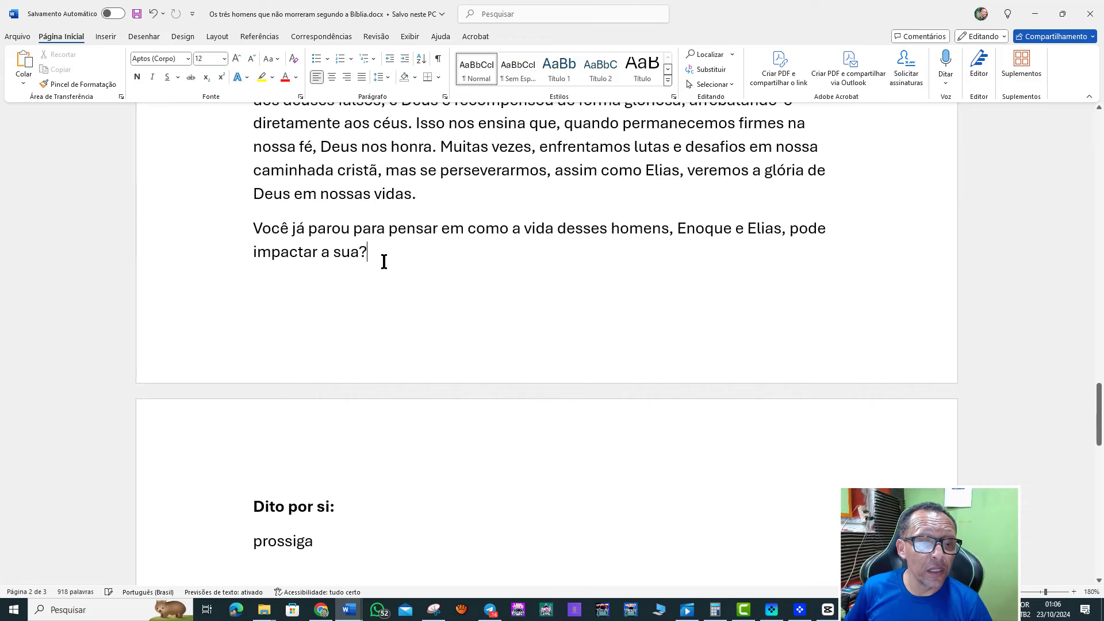
{"action": "scroll", "coordinate": [382, 259], "scroll_direction": "down", "scroll_amount": 2}
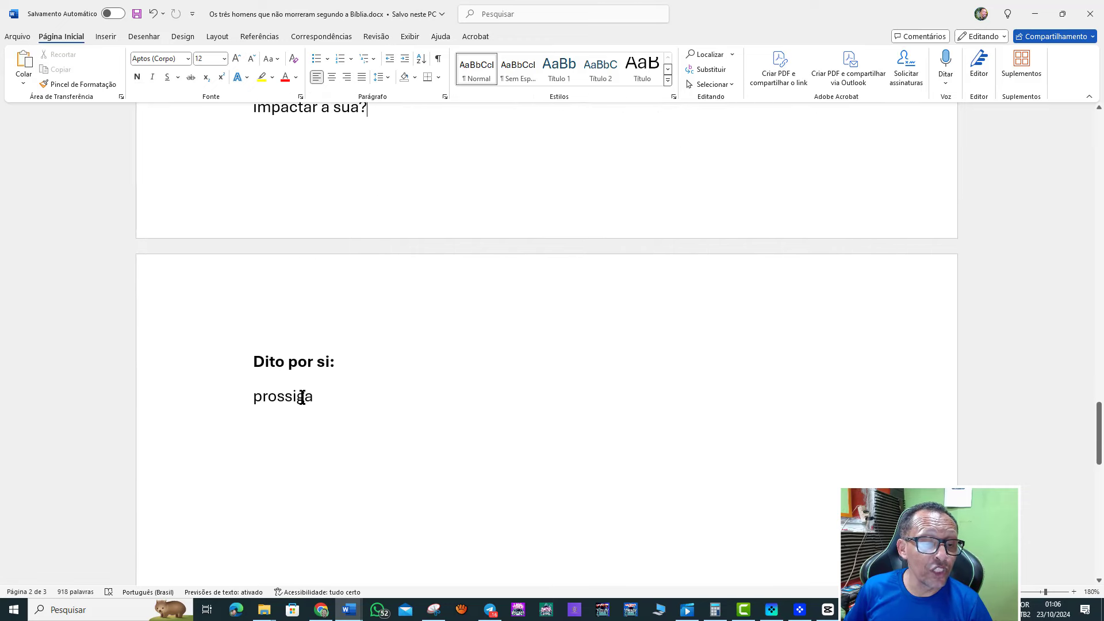
{"action": "scroll", "coordinate": [302, 397], "scroll_direction": "up", "scroll_amount": 1}
{"action": "scroll", "coordinate": [291, 390], "scroll_direction": "down", "scroll_amount": 1}
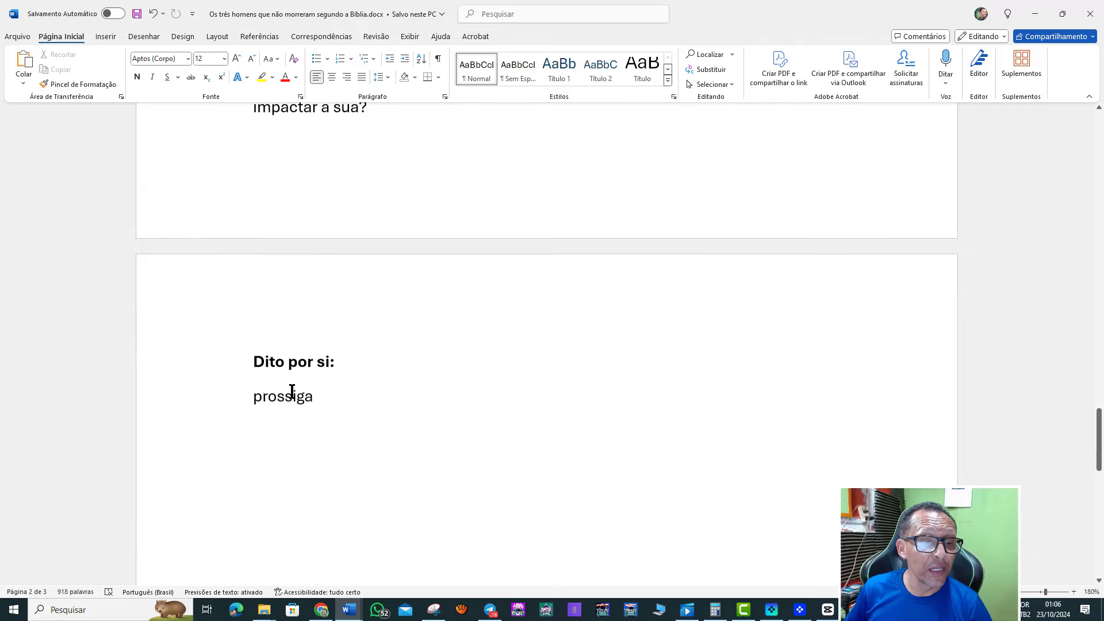
{"action": "scroll", "coordinate": [277, 322], "scroll_direction": "down", "scroll_amount": 2}
{"action": "left_click_drag", "start_coordinate": [282, 230], "coordinate": [358, 279]}
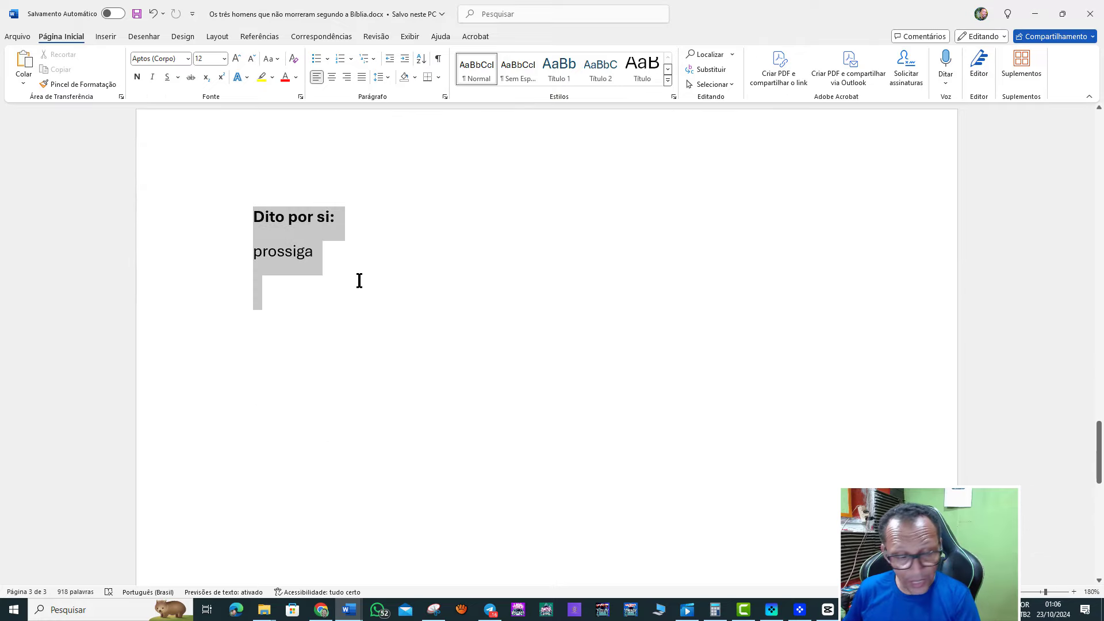
{"action": "key", "text": "Delete"}
Paste the copied Parte 2 text at the end of the script
{"action": "scroll", "coordinate": [431, 387], "scroll_direction": "down", "scroll_amount": 3}
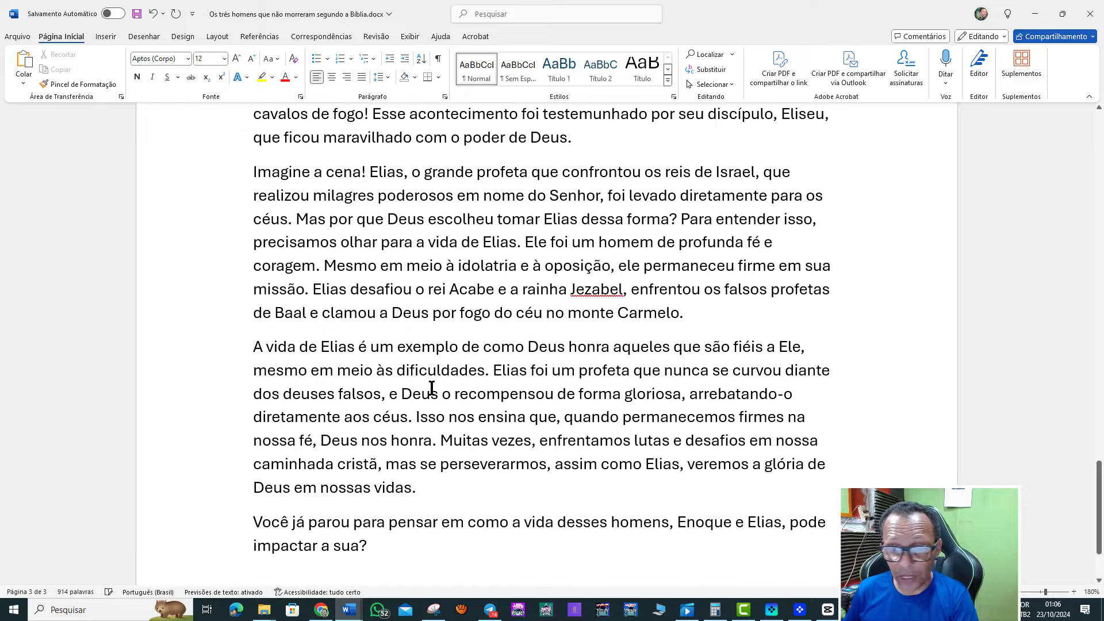
{"action": "scroll", "coordinate": [432, 388], "scroll_direction": "down", "scroll_amount": 2}
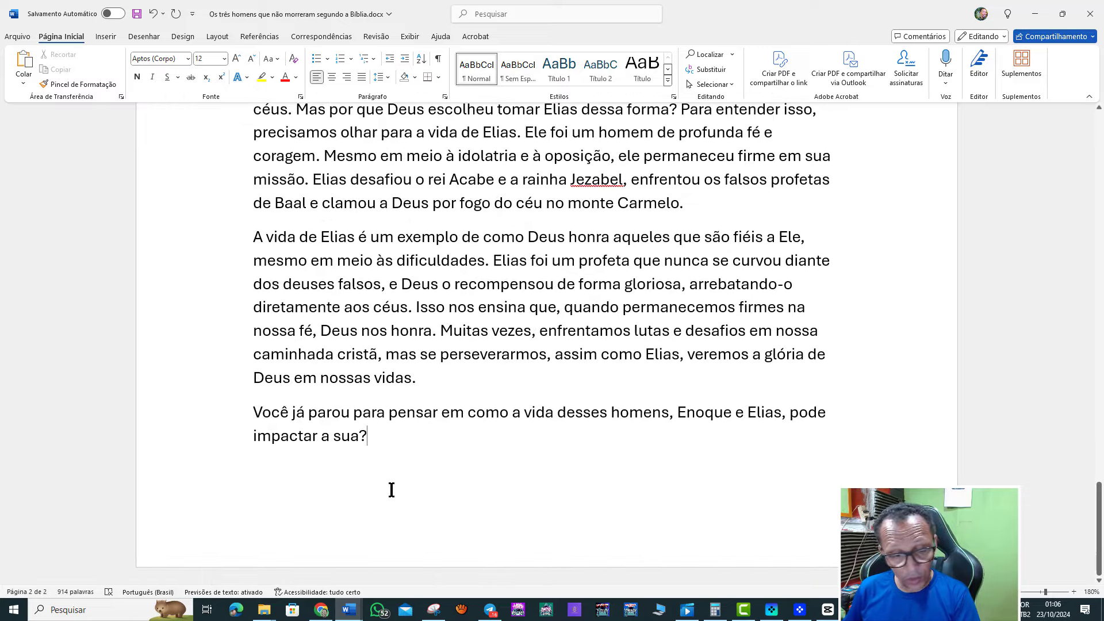
{"action": "scroll", "coordinate": [390, 488], "scroll_direction": "down", "scroll_amount": 2}
{"action": "key", "text": "ctrl+v"}
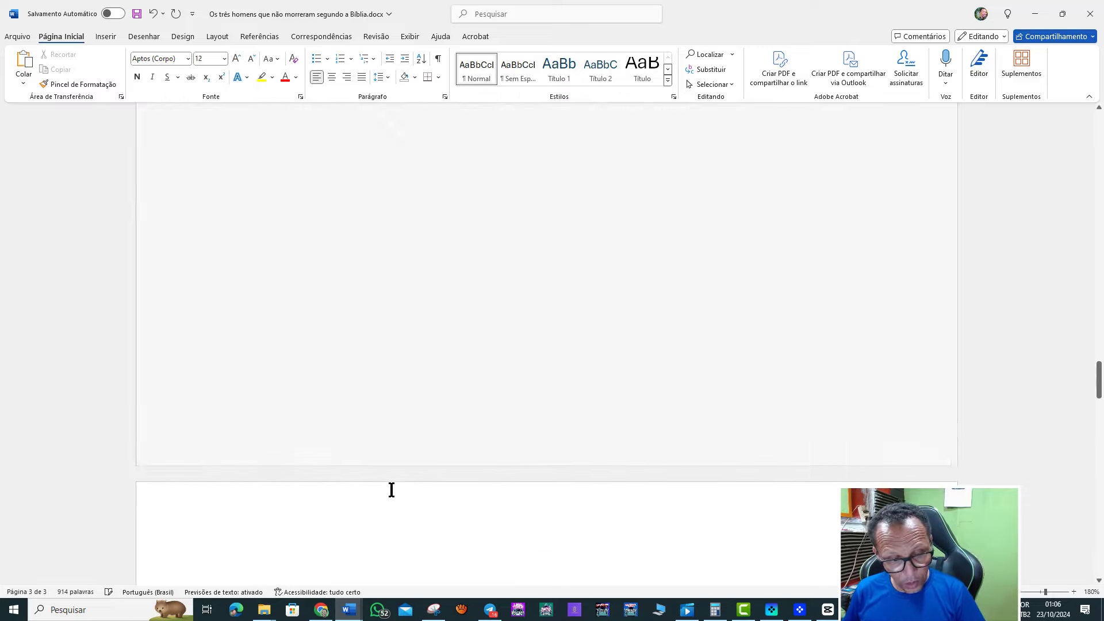
{"action": "scroll", "coordinate": [392, 490], "scroll_direction": "up", "scroll_amount": 3}
{"action": "scroll", "coordinate": [392, 489], "scroll_direction": "up", "scroll_amount": 3}
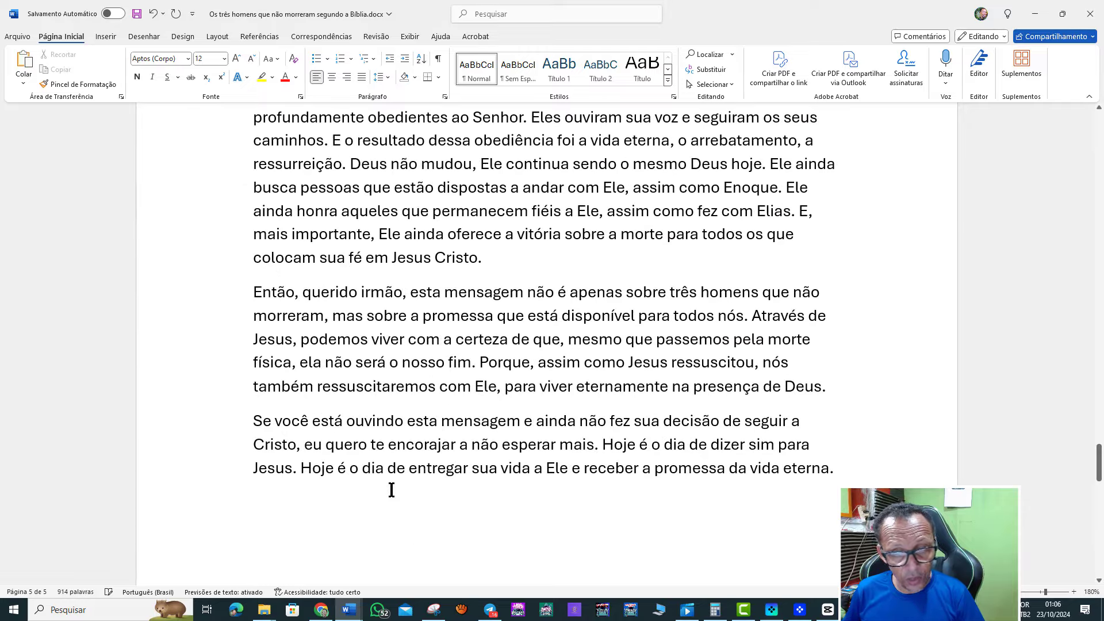
{"action": "scroll", "coordinate": [392, 489], "scroll_direction": "up", "scroll_amount": 1}
{"action": "scroll", "coordinate": [391, 490], "scroll_direction": "down", "scroll_amount": 4}
{"action": "scroll", "coordinate": [391, 490], "scroll_direction": "down", "scroll_amount": 4}
{"action": "scroll", "coordinate": [392, 489], "scroll_direction": "down", "scroll_amount": 5}
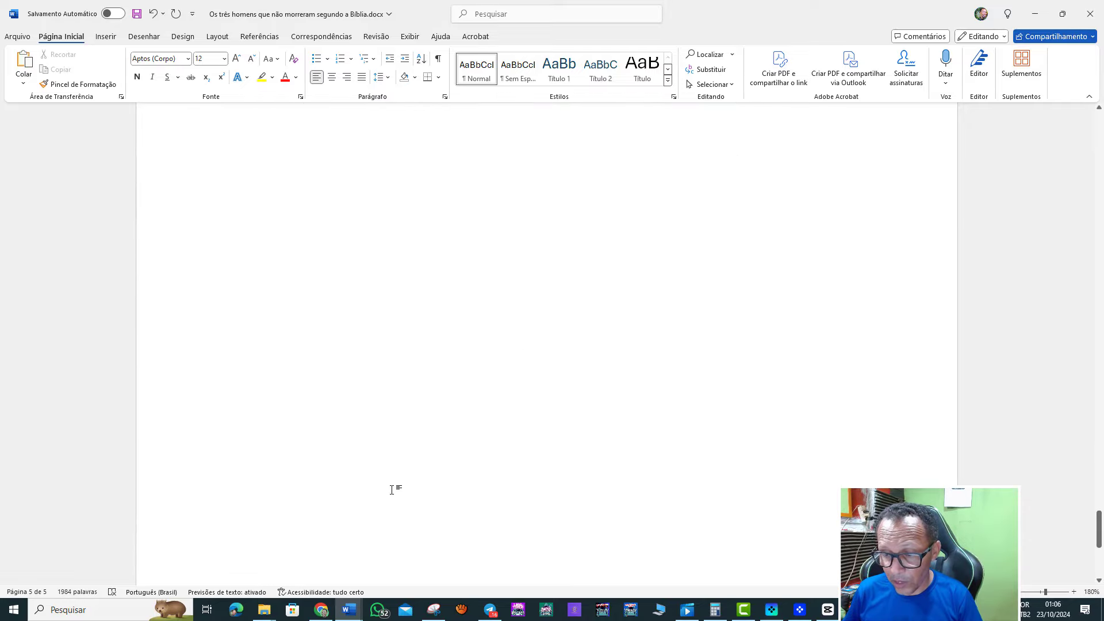
{"action": "scroll", "coordinate": [391, 490], "scroll_direction": "up", "scroll_amount": 3}
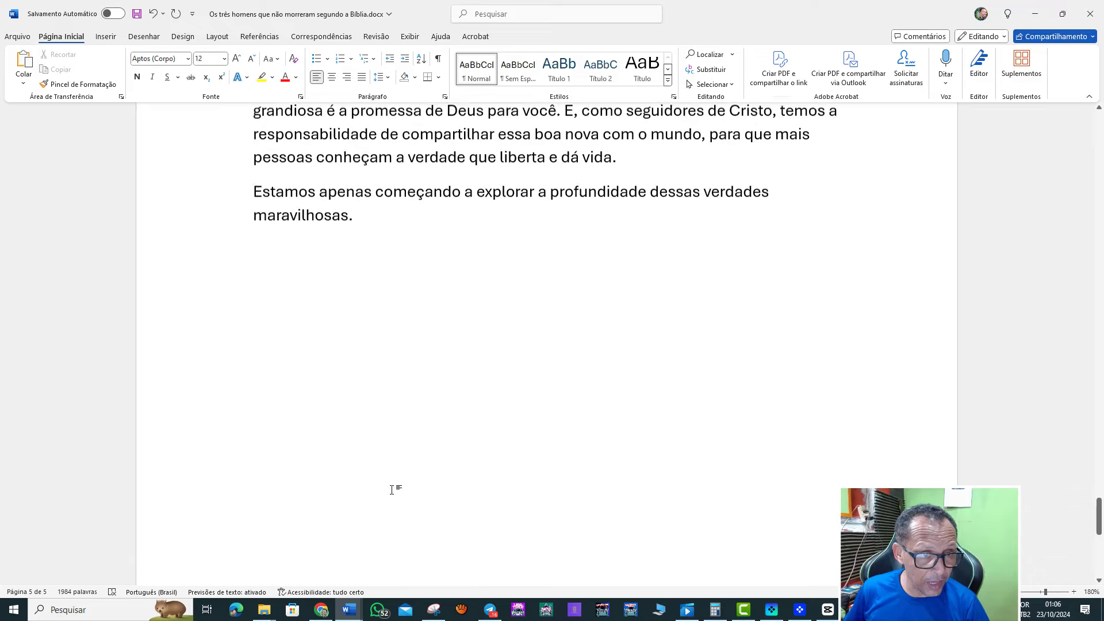
{"action": "left_click", "coordinate": [321, 609]}
{"action": "scroll", "coordinate": [690, 493], "scroll_direction": "down", "scroll_amount": 3}
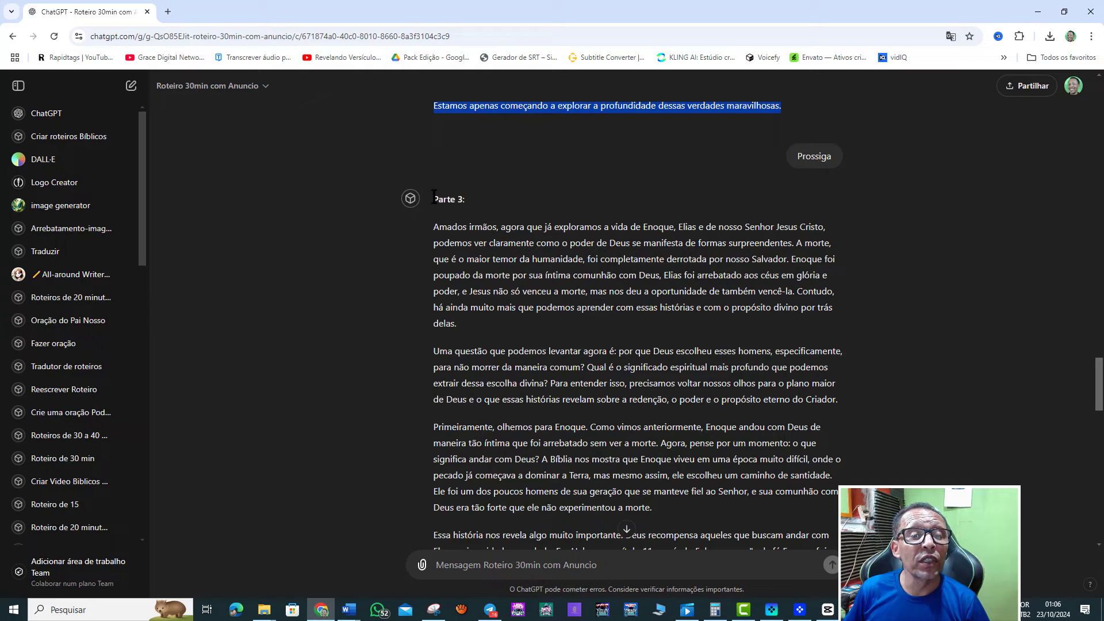
Select and copy the entire Parte 3 reply, then go back to the Word script
{"action": "mouse_move", "coordinate": [434, 197]}
{"action": "left_mouse_down"}
{"action": "mouse_move", "coordinate": [841, 478]}
{"action": "mouse_move", "coordinate": [827, 554]}
{"action": "left_mouse_up"}
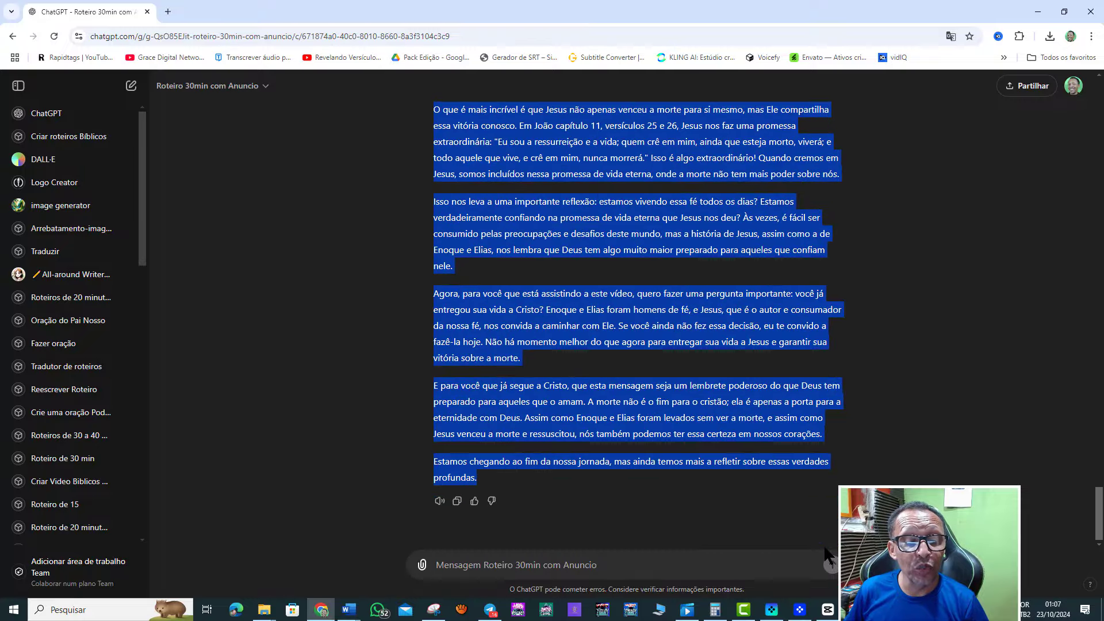
{"action": "left_click_drag", "start_coordinate": [827, 555], "coordinate": [823, 492]}
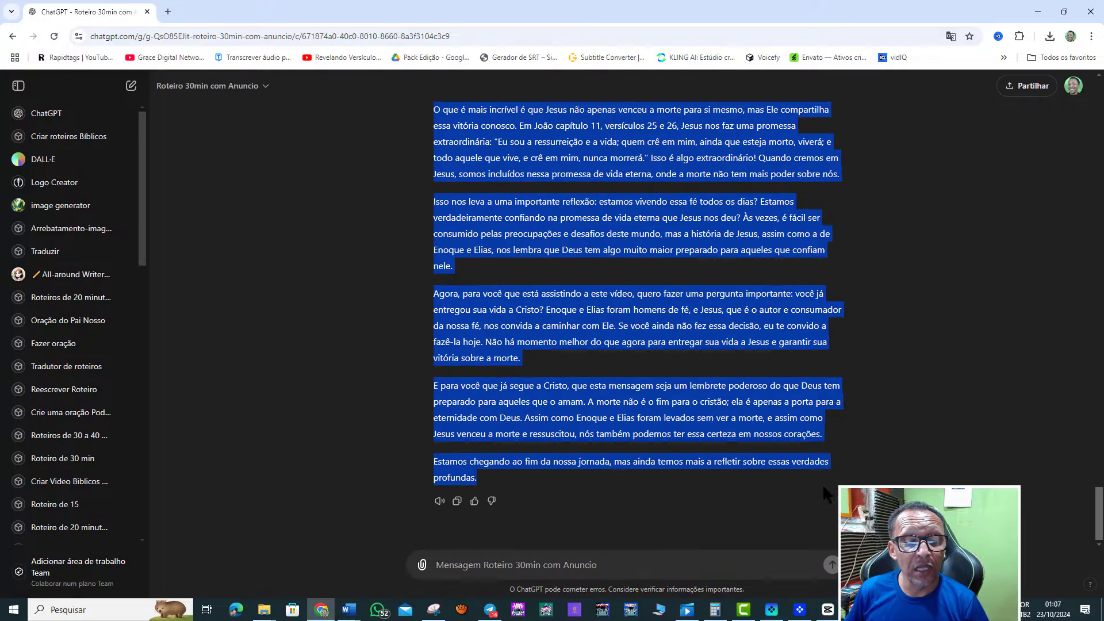
{"action": "right_click", "coordinate": [750, 311]}
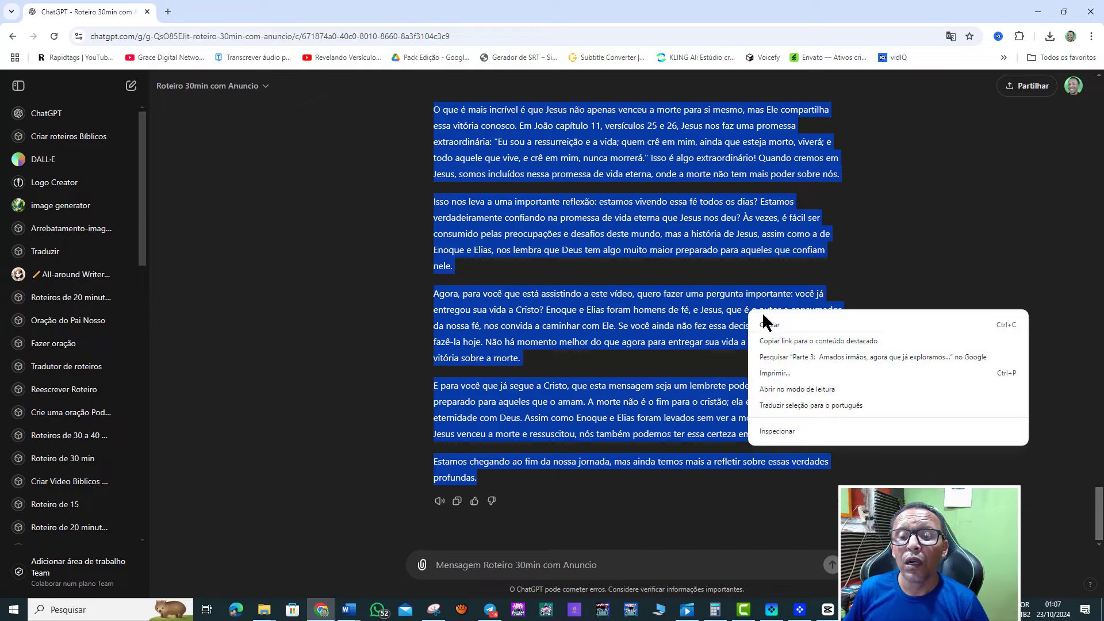
{"action": "left_click", "coordinate": [769, 325]}
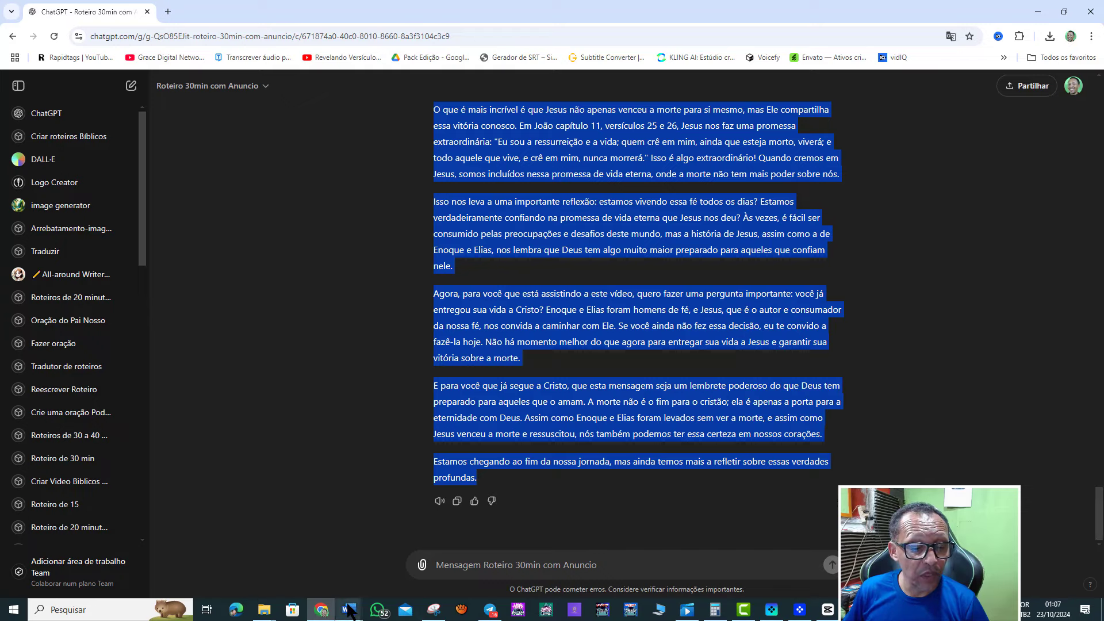
{"action": "left_click", "coordinate": [390, 568]}
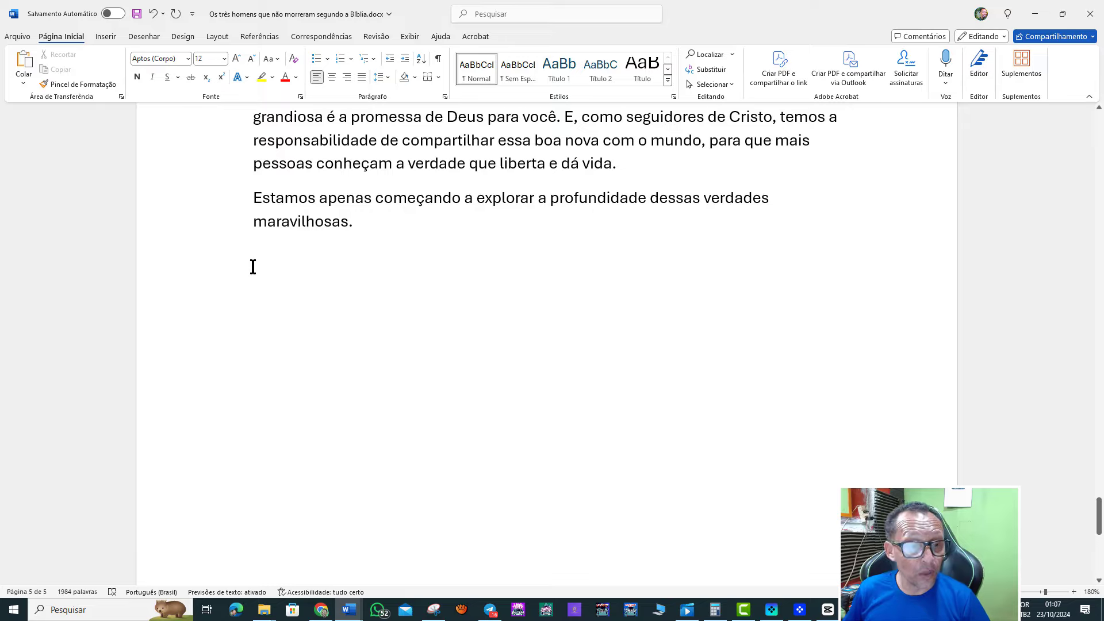
Paste Parte 3 at the end of the script and scroll through to review it
{"action": "key", "text": "ctrl+v"}
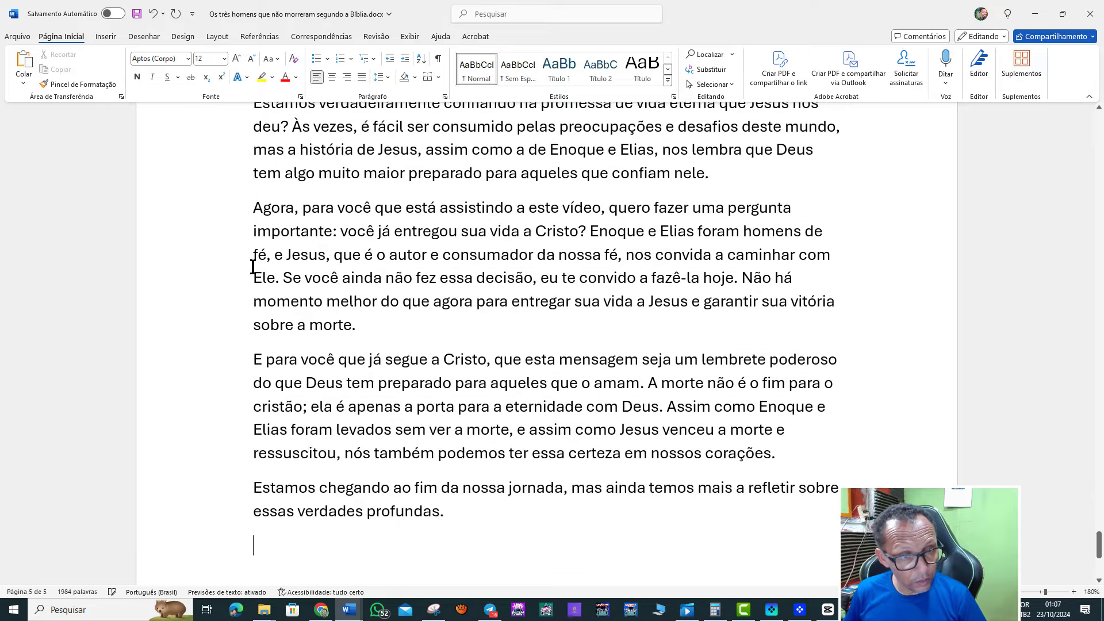
{"action": "scroll", "coordinate": [253, 266], "scroll_direction": "up", "scroll_amount": 5}
{"action": "scroll", "coordinate": [253, 267], "scroll_direction": "up", "scroll_amount": 2}
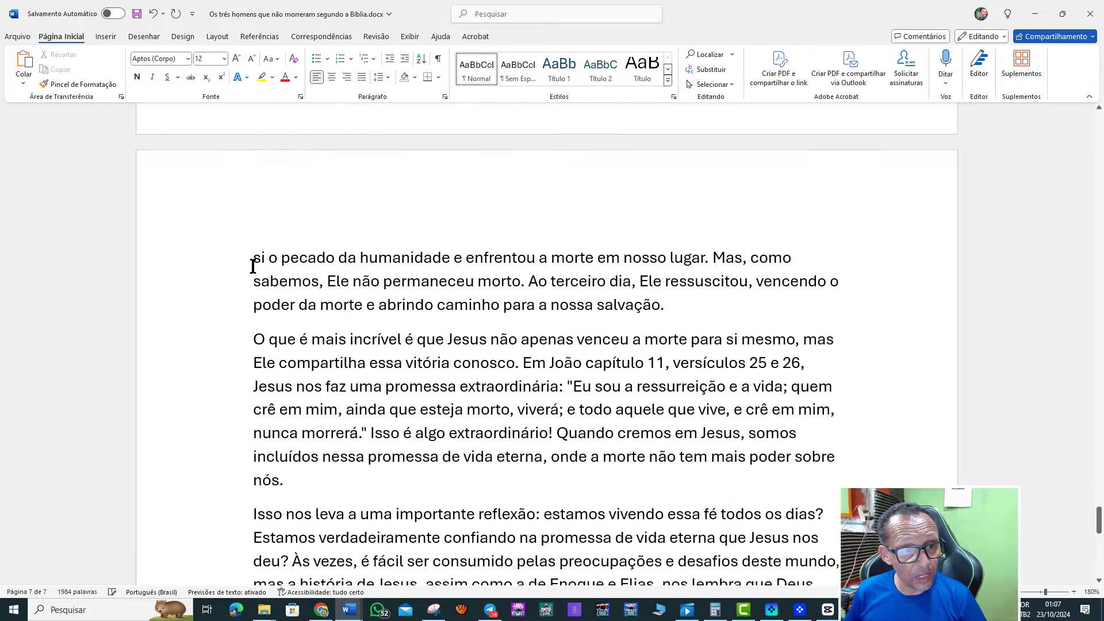
{"action": "scroll", "coordinate": [253, 267], "scroll_direction": "down", "scroll_amount": 2}
{"action": "scroll", "coordinate": [248, 332], "scroll_direction": "down", "scroll_amount": 5}
{"action": "scroll", "coordinate": [270, 337], "scroll_direction": "down", "scroll_amount": 3}
{"action": "scroll", "coordinate": [291, 340], "scroll_direction": "down", "scroll_amount": 1}
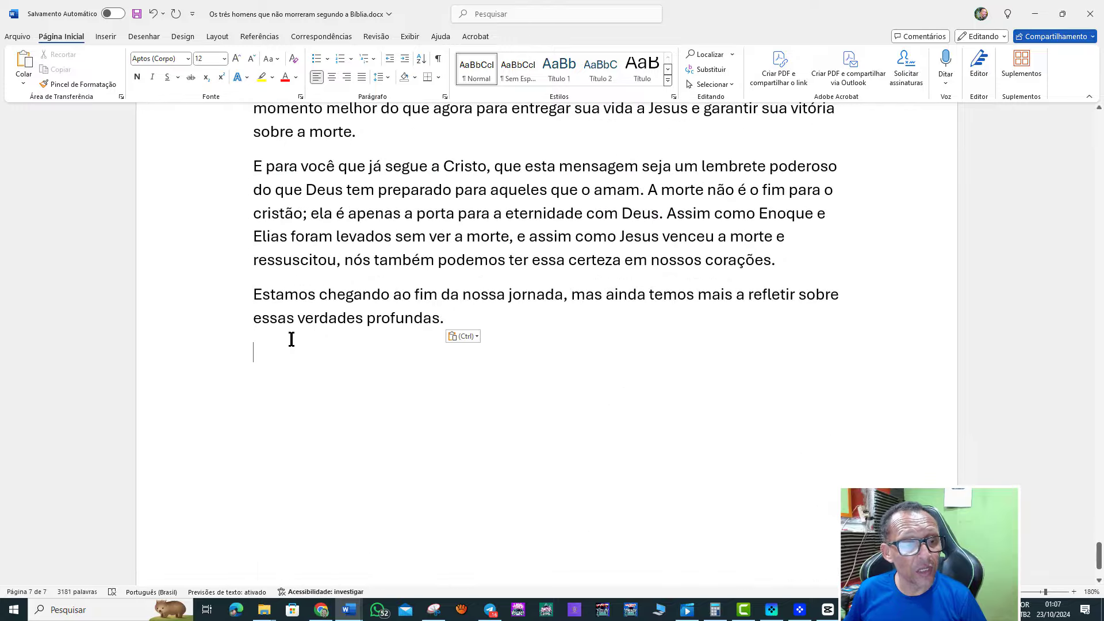
{"action": "scroll", "coordinate": [712, 447], "scroll_direction": "down", "scroll_amount": 1}
{"action": "scroll", "coordinate": [712, 446], "scroll_direction": "down", "scroll_amount": 1}
{"action": "scroll", "coordinate": [710, 446], "scroll_direction": "up", "scroll_amount": 3}
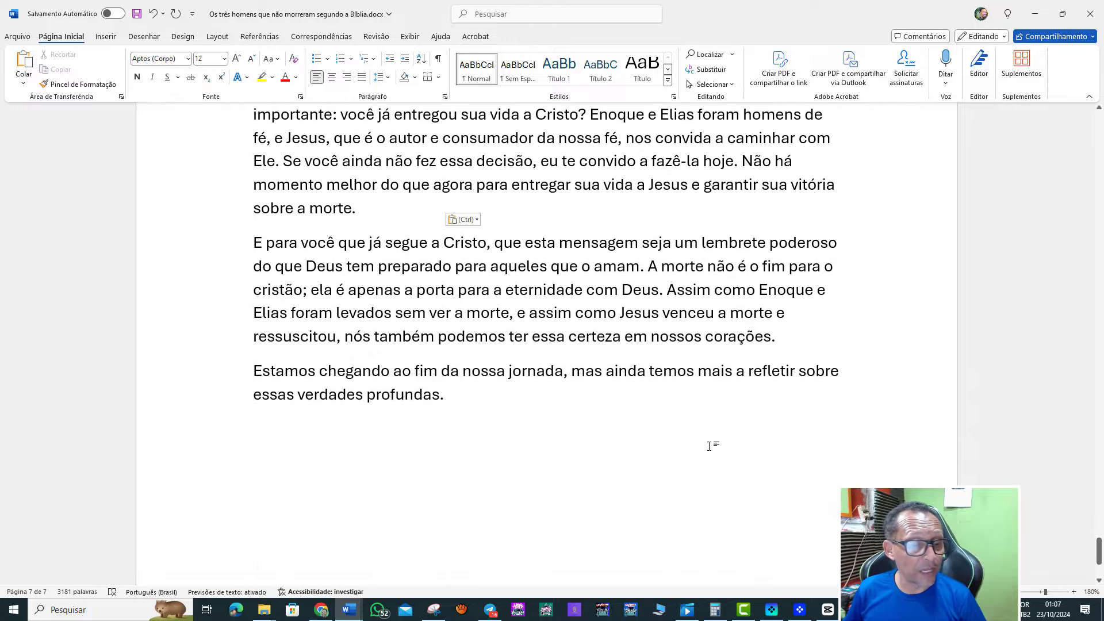
{"action": "scroll", "coordinate": [709, 447], "scroll_direction": "up", "scroll_amount": 3}
{"action": "scroll", "coordinate": [709, 446], "scroll_direction": "up", "scroll_amount": 1}
{"action": "scroll", "coordinate": [710, 446], "scroll_direction": "down", "scroll_amount": 4}
{"action": "scroll", "coordinate": [709, 446], "scroll_direction": "down", "scroll_amount": 1}
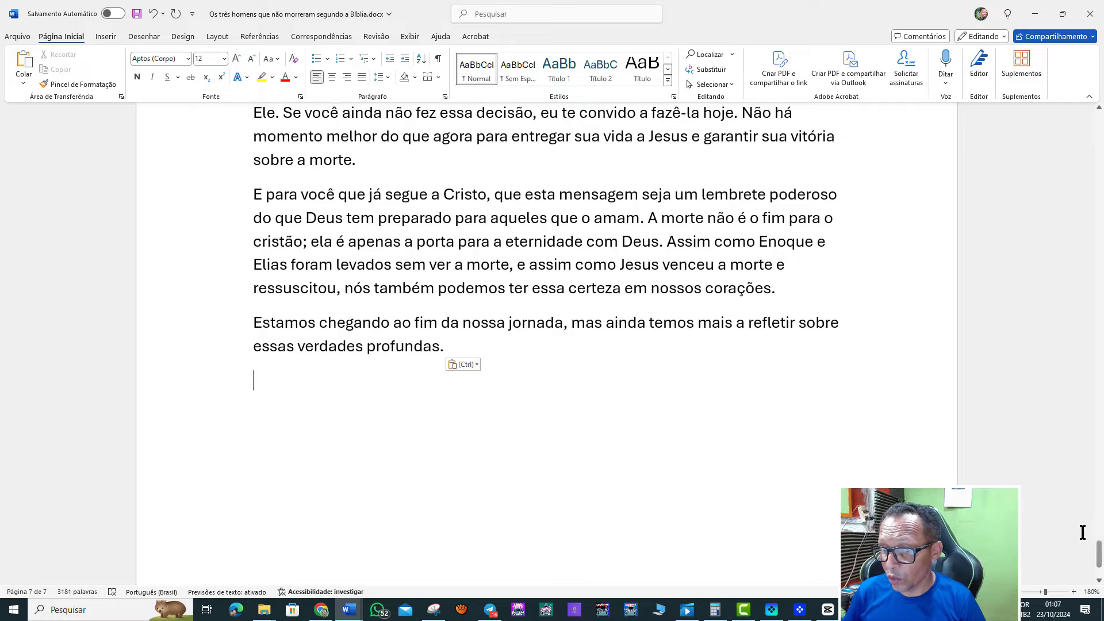
{"action": "mouse_move", "coordinate": [1097, 554]}
{"action": "left_mouse_down"}
{"action": "mouse_move", "coordinate": [1081, 128]}
{"action": "mouse_move", "coordinate": [1039, 567]}
{"action": "left_mouse_up"}
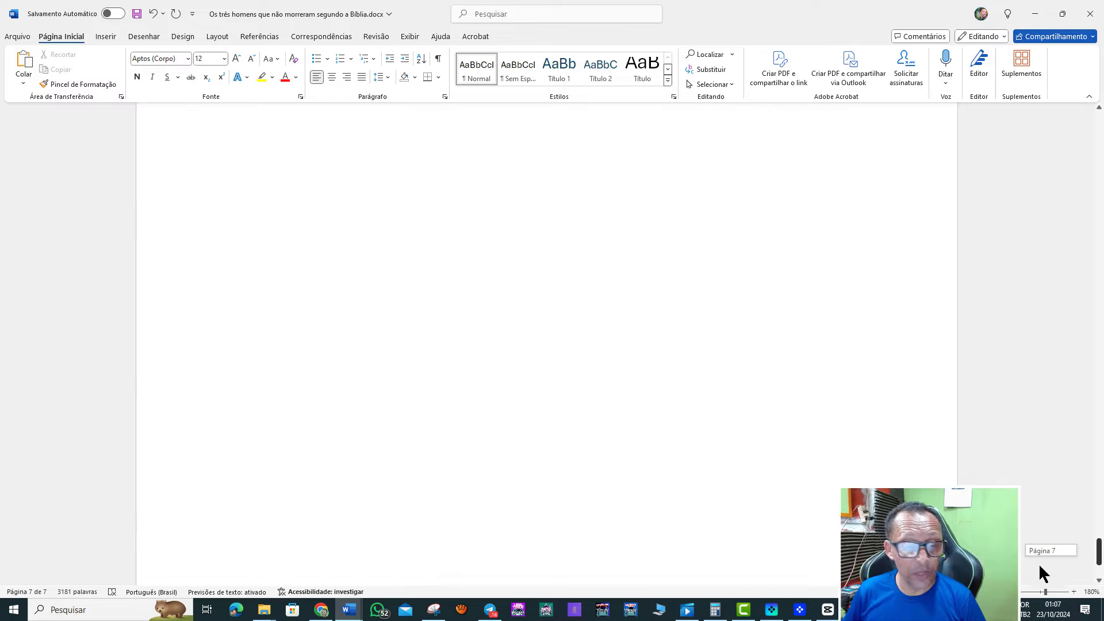
{"action": "left_click", "coordinate": [321, 609]}
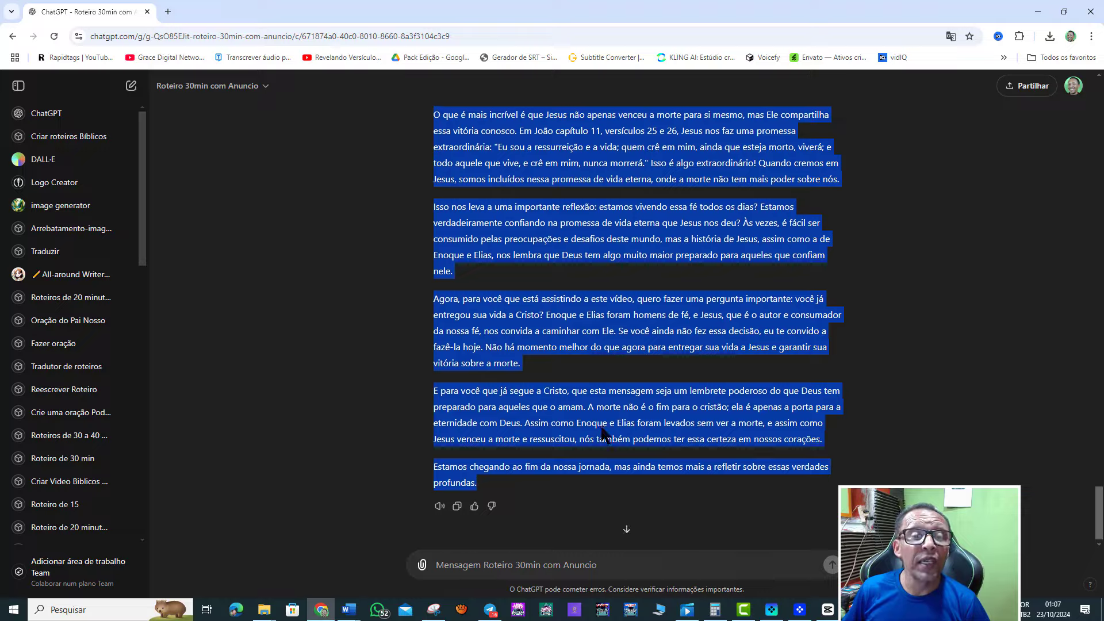
Send 'Prossiga' so the GPT writes Parte 4, ending with 'Até a próxima!'
{"action": "scroll", "coordinate": [601, 429], "scroll_direction": "up", "scroll_amount": 5}
{"action": "scroll", "coordinate": [602, 433], "scroll_direction": "up", "scroll_amount": 5}
{"action": "scroll", "coordinate": [603, 432], "scroll_direction": "up", "scroll_amount": 5}
{"action": "scroll", "coordinate": [604, 434], "scroll_direction": "up", "scroll_amount": 3}
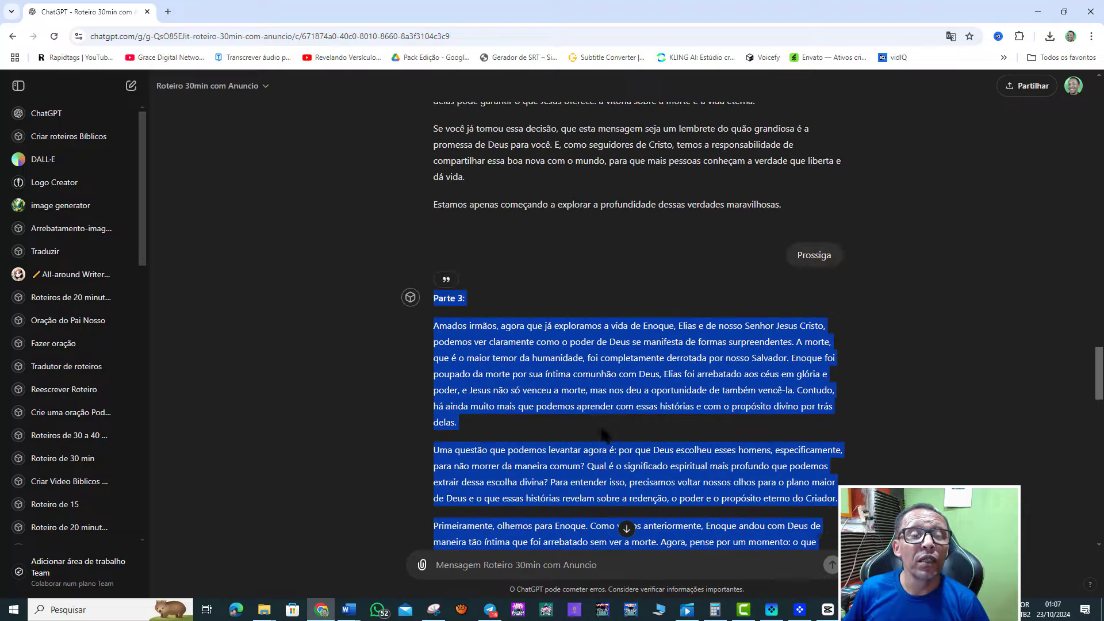
{"action": "scroll", "coordinate": [536, 355], "scroll_direction": "down", "scroll_amount": 5}
{"action": "scroll", "coordinate": [529, 402], "scroll_direction": "down", "scroll_amount": 5}
{"action": "scroll", "coordinate": [517, 460], "scroll_direction": "down", "scroll_amount": 5}
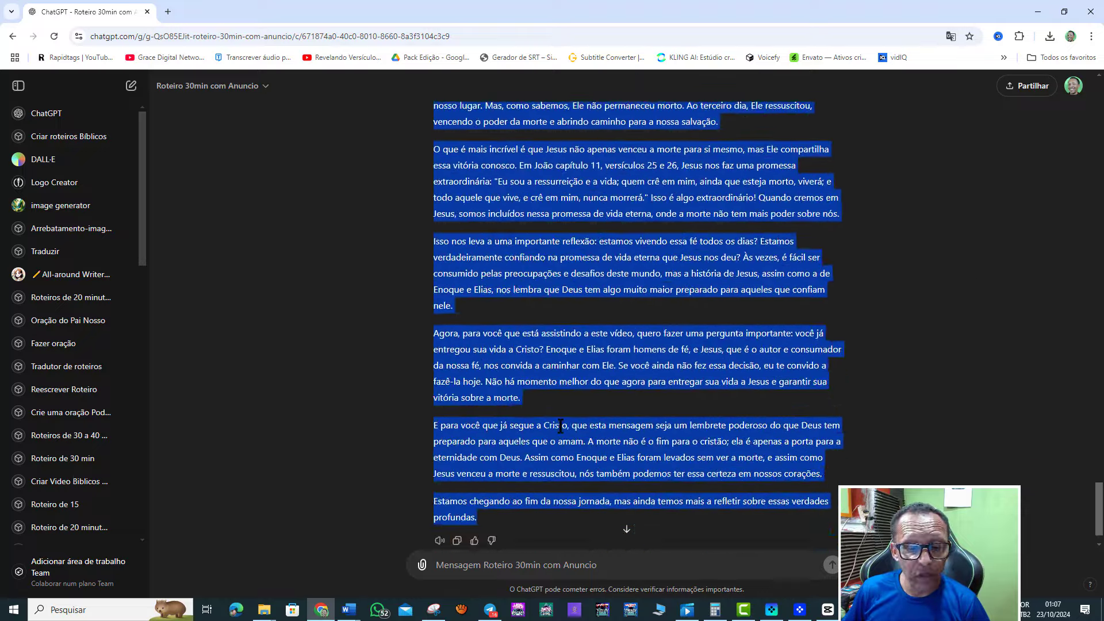
{"action": "scroll", "coordinate": [506, 518], "scroll_direction": "down", "scroll_amount": 3}
{"action": "left_click", "coordinate": [493, 565]}
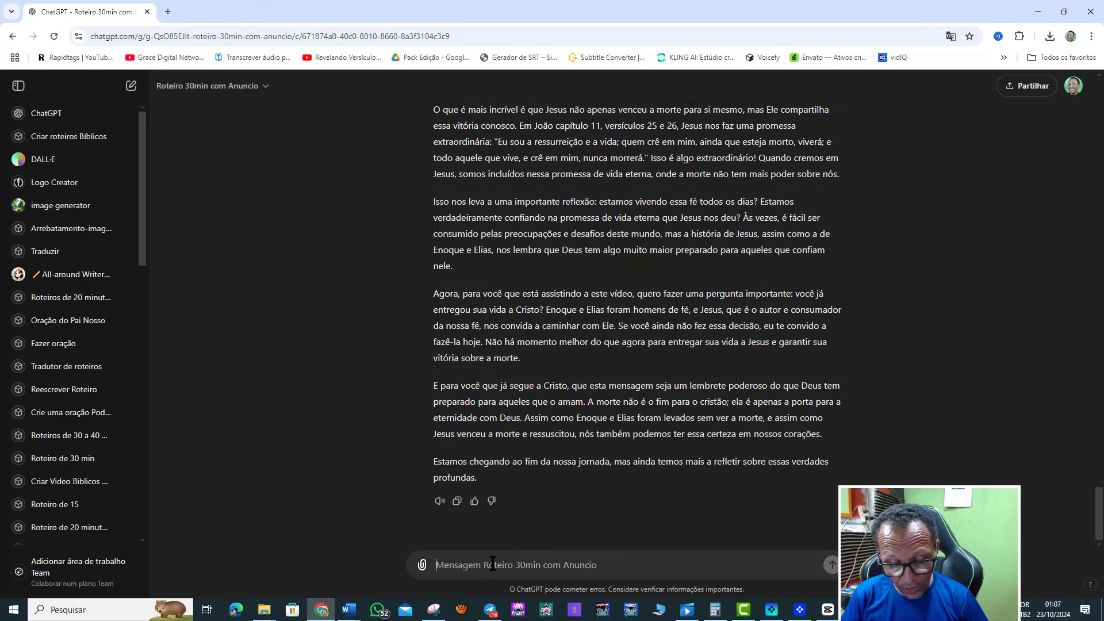
{"action": "type", "text": "Prossig"}
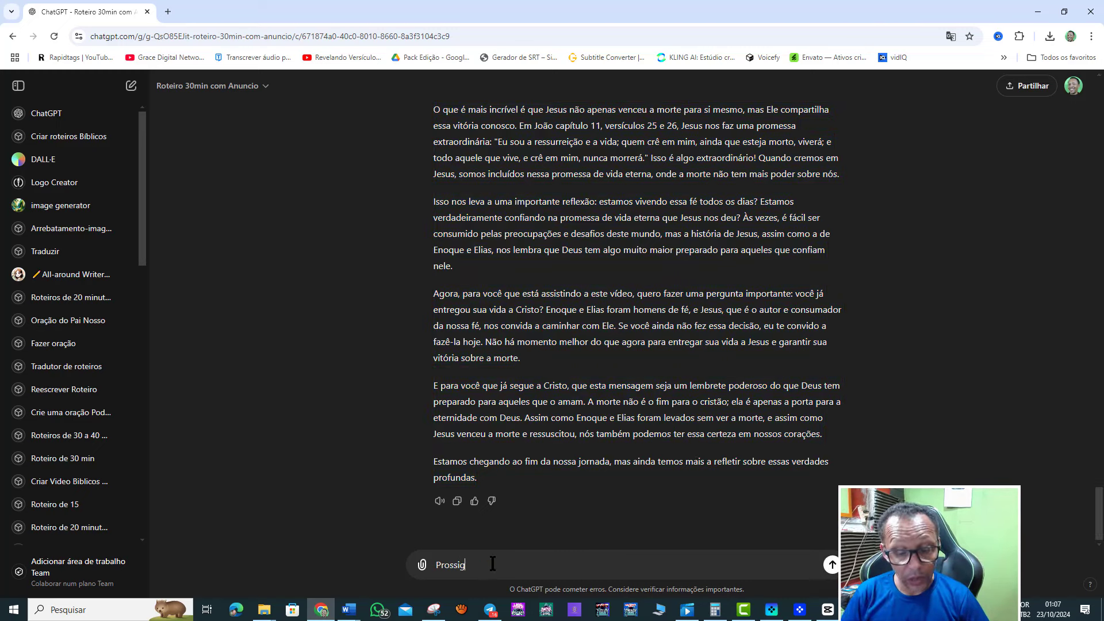
{"action": "type", "text": "a"}
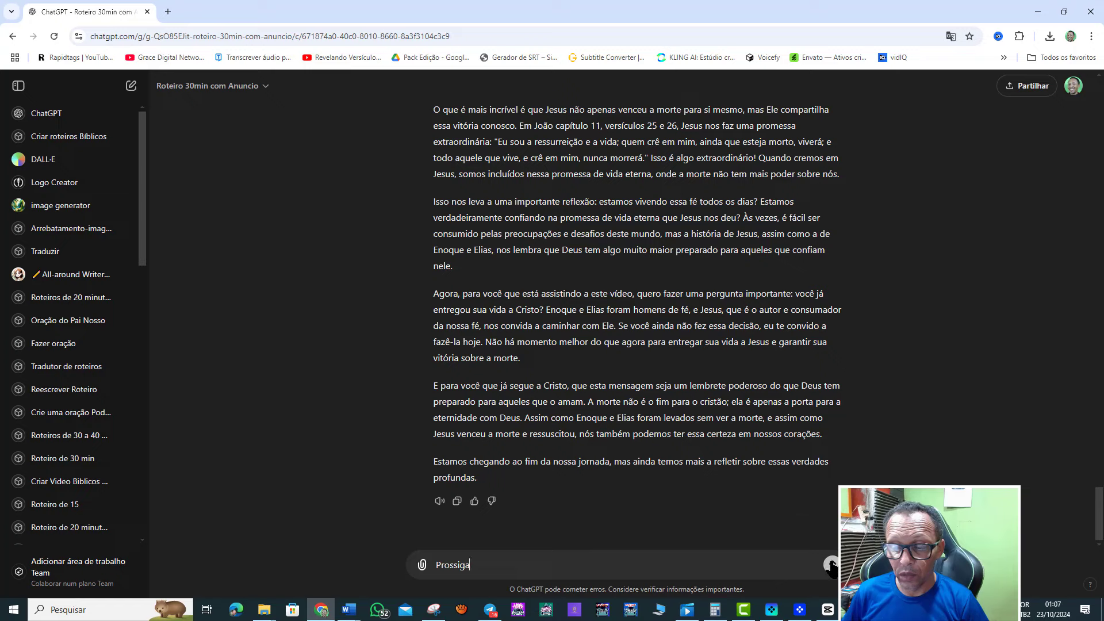
{"action": "left_click", "coordinate": [833, 565]}
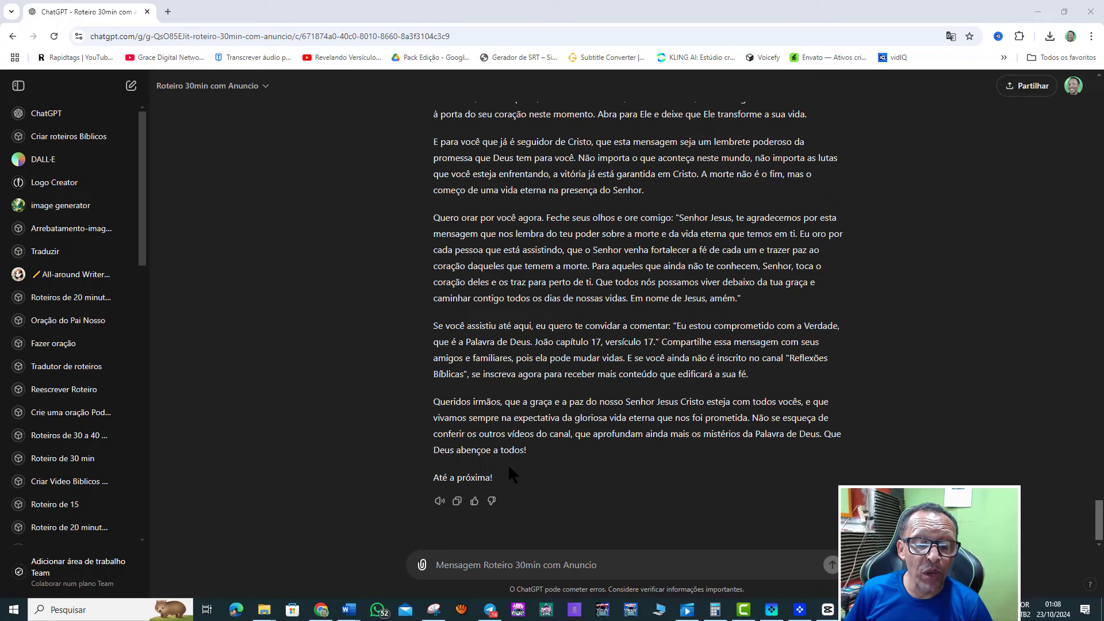
{"action": "scroll", "coordinate": [509, 464], "scroll_direction": "up", "scroll_amount": 2}
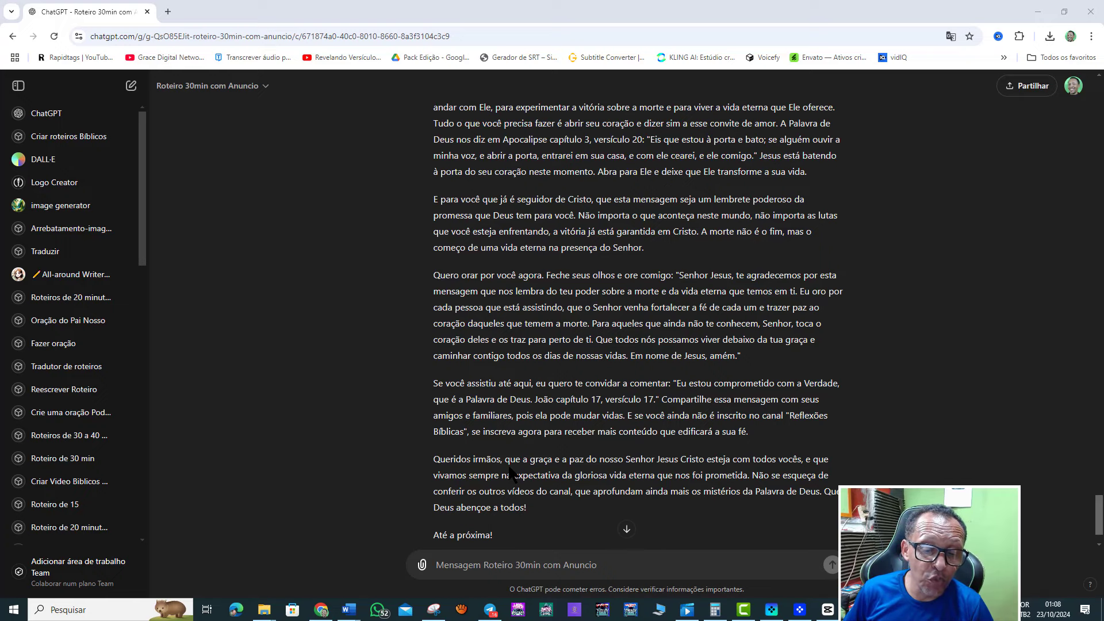
{"action": "scroll", "coordinate": [509, 464], "scroll_direction": "down", "scroll_amount": 2}
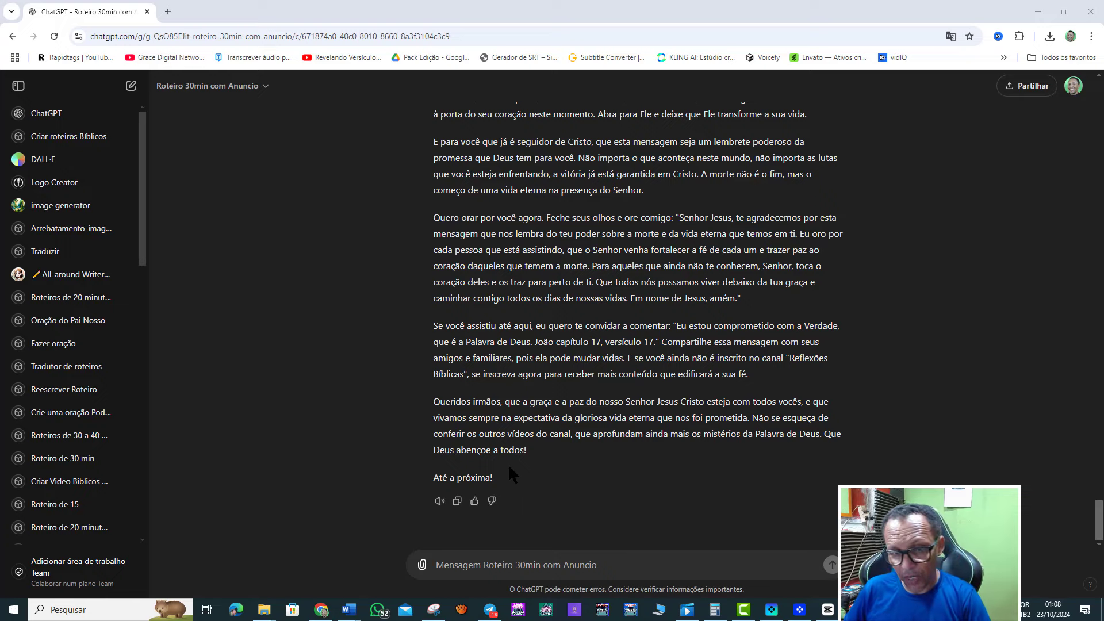
{"action": "scroll", "coordinate": [508, 464], "scroll_direction": "up", "scroll_amount": 1}
{"action": "scroll", "coordinate": [509, 467], "scroll_direction": "up", "scroll_amount": 1}
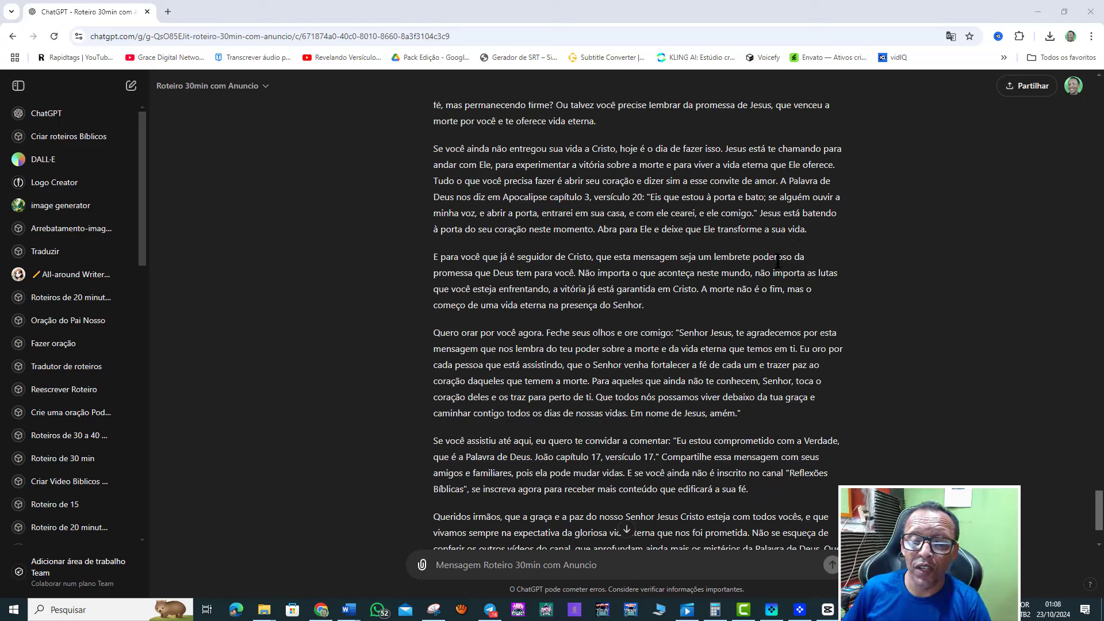
{"action": "scroll", "coordinate": [653, 320], "scroll_direction": "down", "scroll_amount": 1}
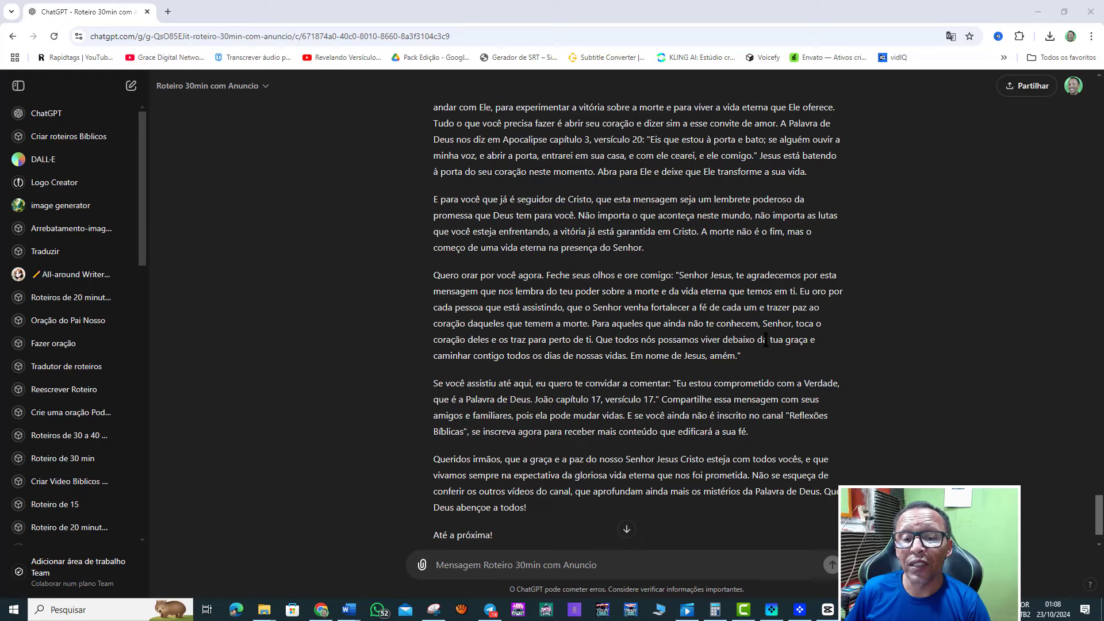
{"action": "scroll", "coordinate": [728, 380], "scroll_direction": "down", "scroll_amount": 1}
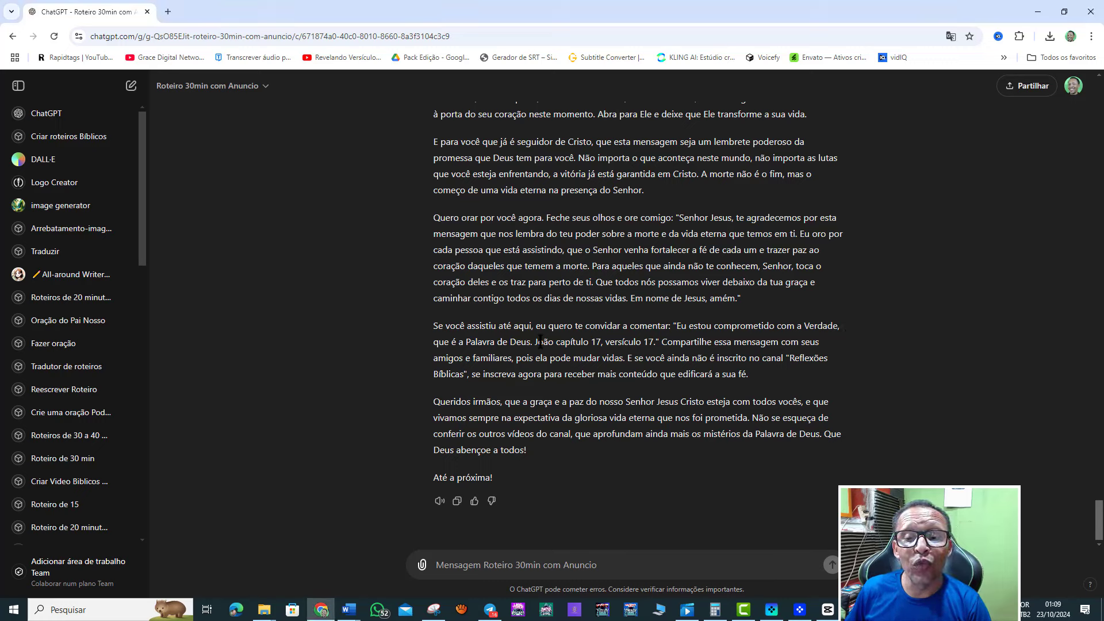
{"action": "left_click_drag", "start_coordinate": [536, 342], "coordinate": [655, 342]}
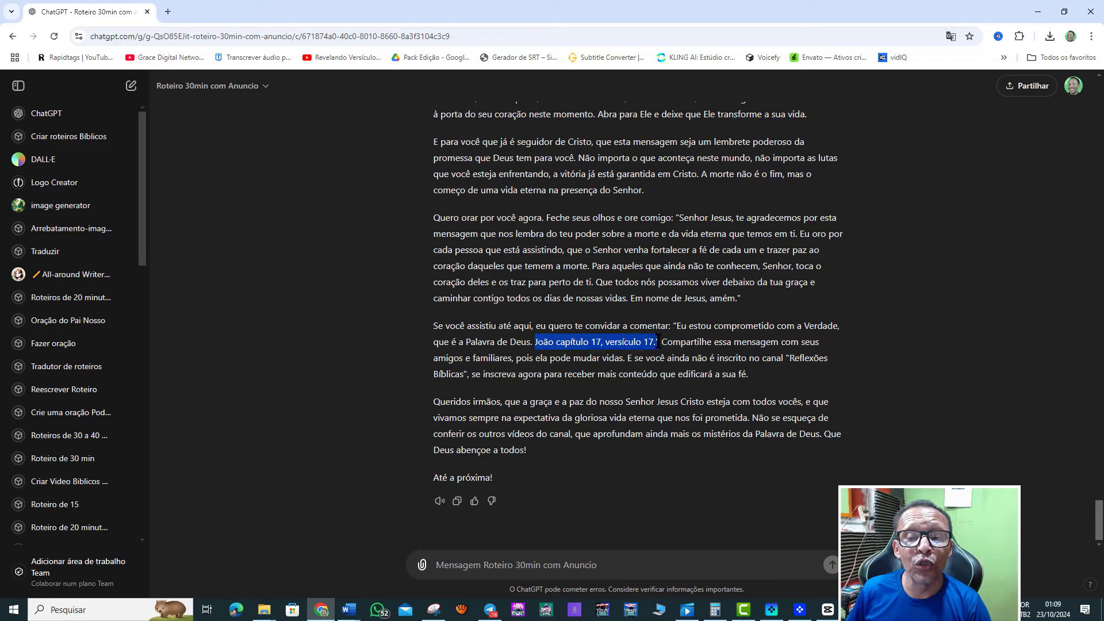
{"action": "left_click", "coordinate": [670, 355]}
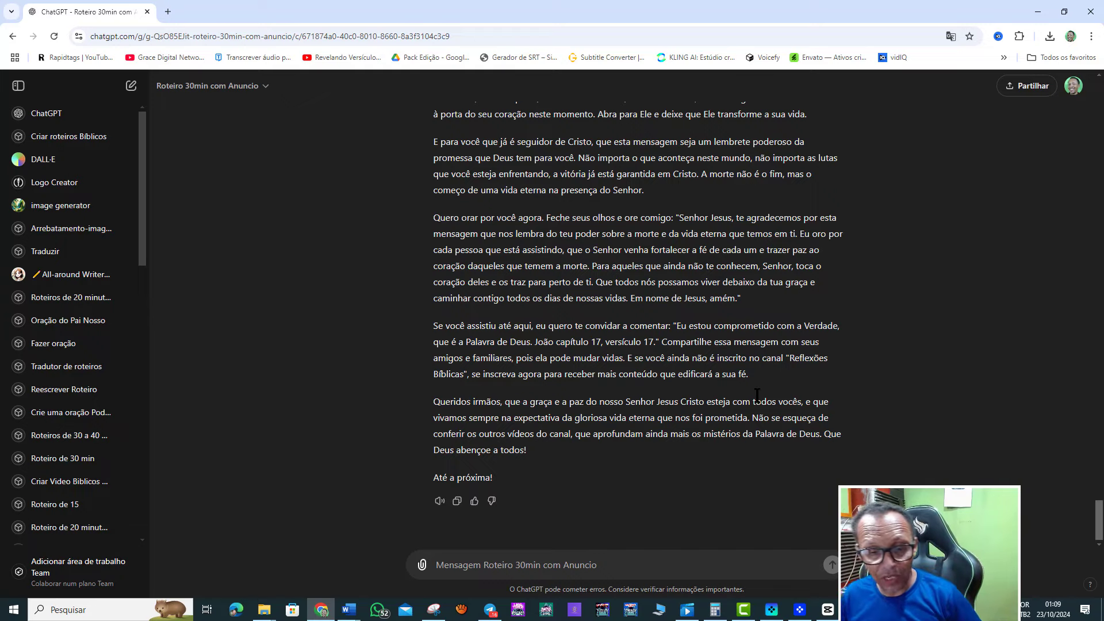
{"action": "scroll", "coordinate": [758, 401], "scroll_direction": "up", "scroll_amount": 5}
{"action": "scroll", "coordinate": [757, 392], "scroll_direction": "up", "scroll_amount": 5}
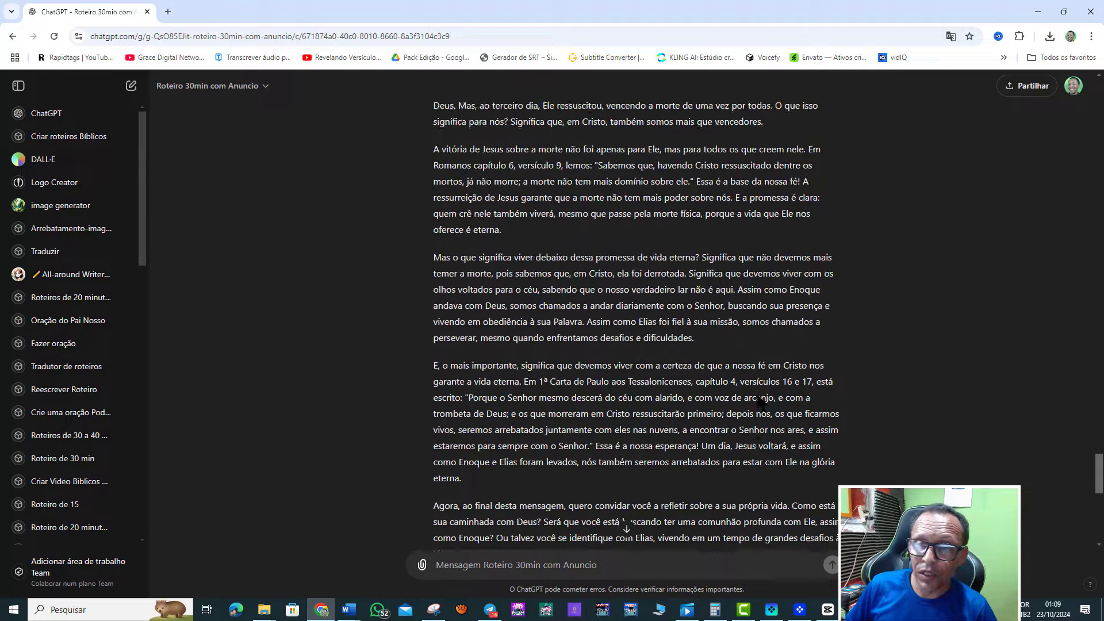
{"action": "scroll", "coordinate": [757, 392], "scroll_direction": "up", "scroll_amount": 5}
{"action": "scroll", "coordinate": [757, 392], "scroll_direction": "up", "scroll_amount": 4}
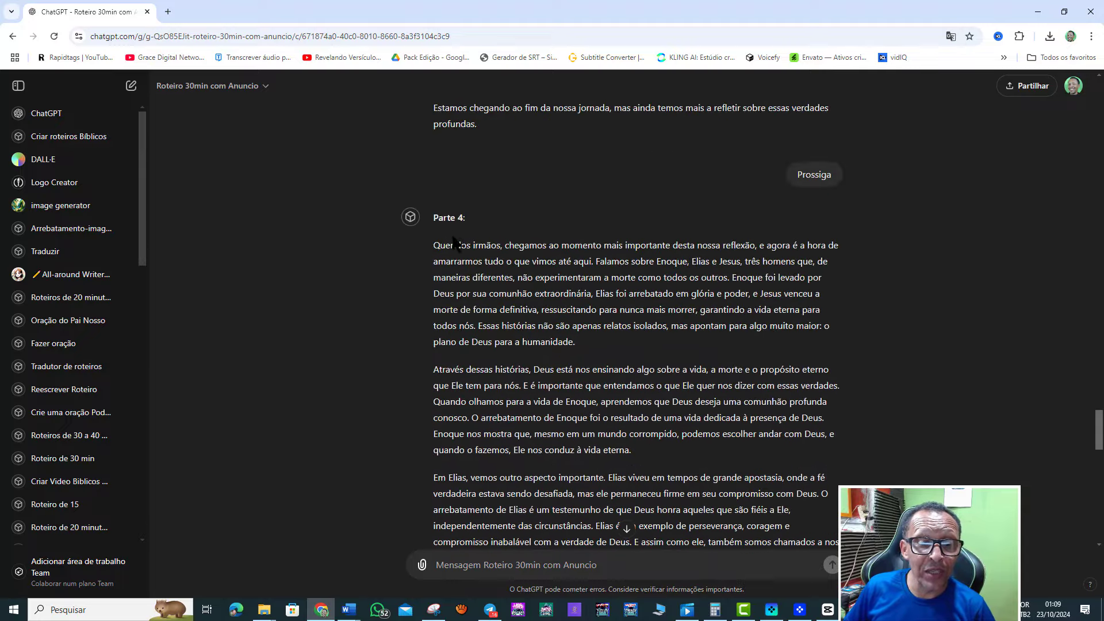
Copy Parte 4 from the Enoque, Elias and Jesus recap through 'Até a próxima!'
{"action": "left_click_drag", "start_coordinate": [435, 214], "coordinate": [834, 475]}
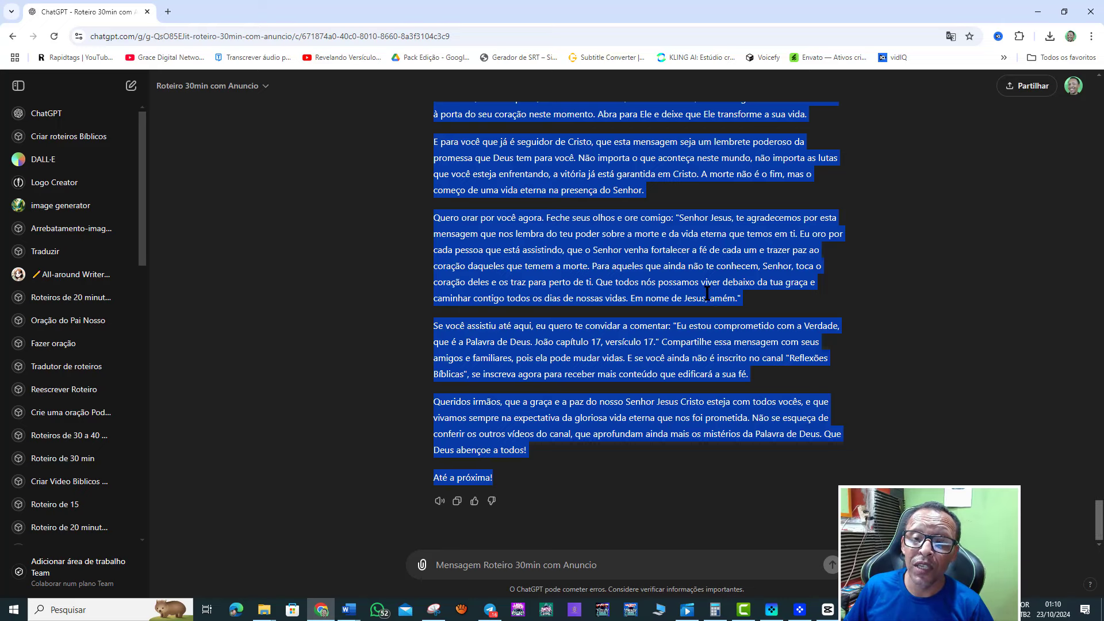
{"action": "right_click", "coordinate": [709, 294]}
{"action": "left_click", "coordinate": [730, 304]}
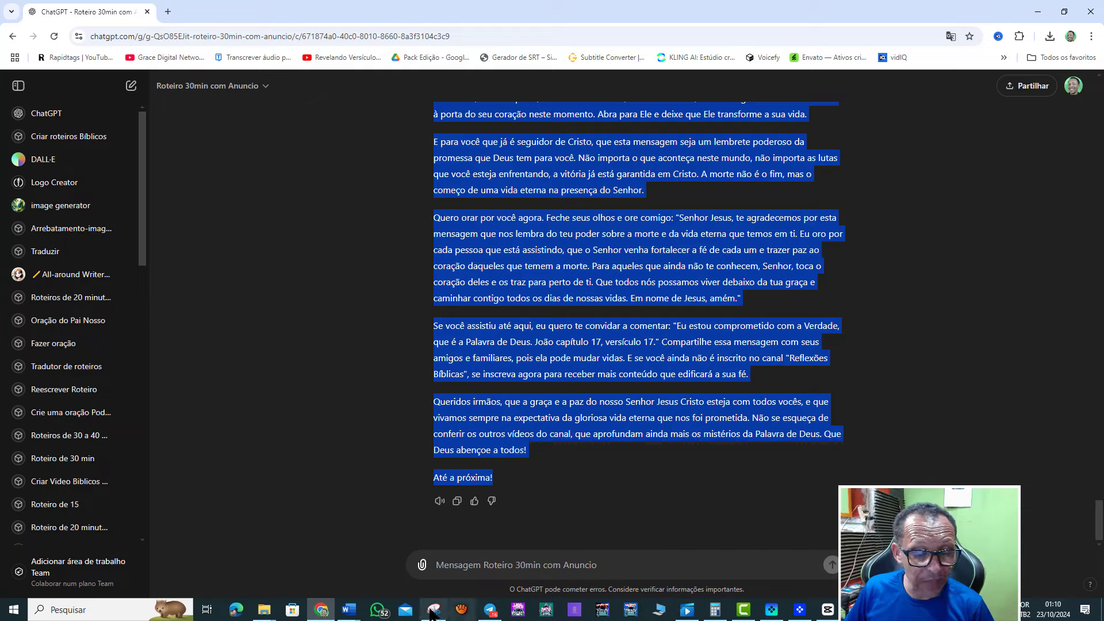
Paste Parte 4, ending 'Até a próxima!', at the end of the Bible script and save
{"action": "left_click", "coordinate": [349, 610]}
{"action": "mouse_move", "coordinate": [286, 557]}
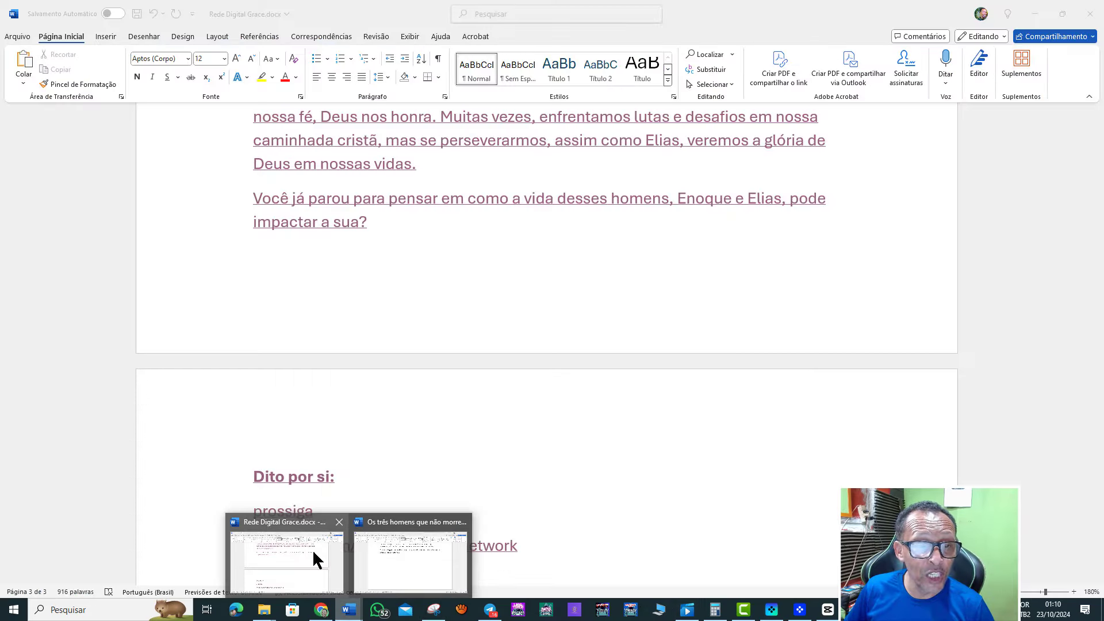
{"action": "left_click", "coordinate": [428, 553]}
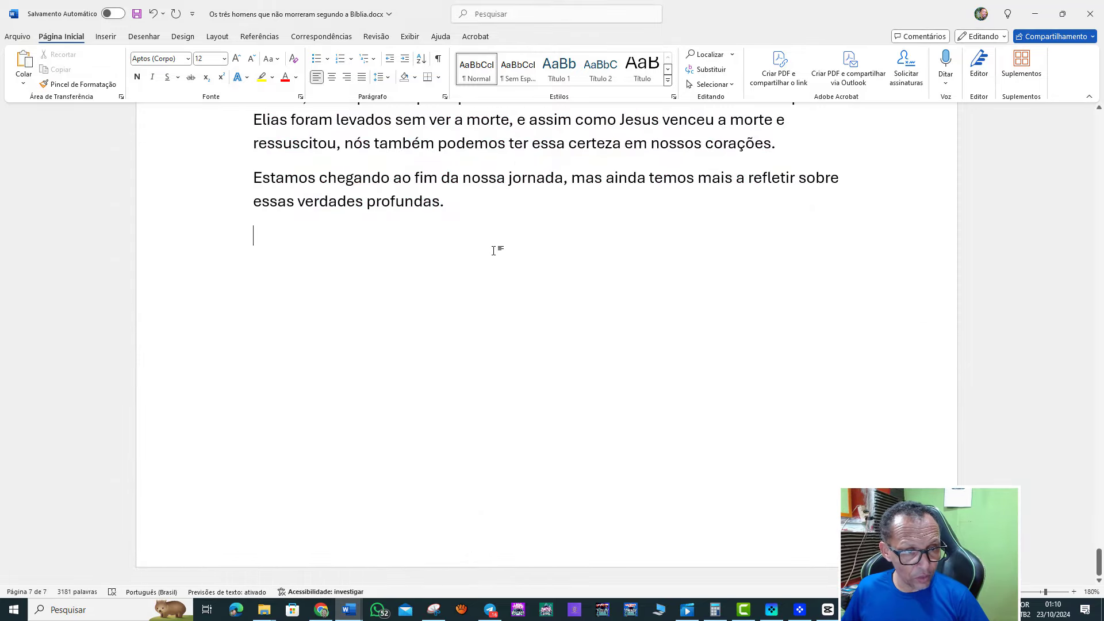
{"action": "key", "text": "ctrl+v"}
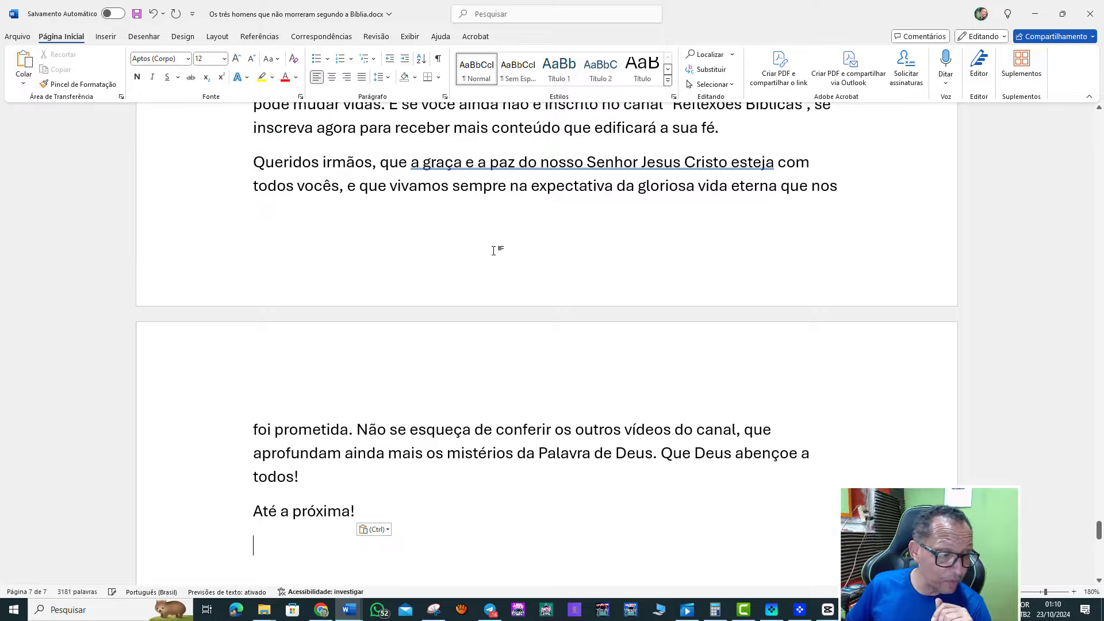
{"action": "scroll", "coordinate": [494, 251], "scroll_direction": "up", "scroll_amount": 2}
{"action": "scroll", "coordinate": [789, 412], "scroll_direction": "up", "scroll_amount": 5}
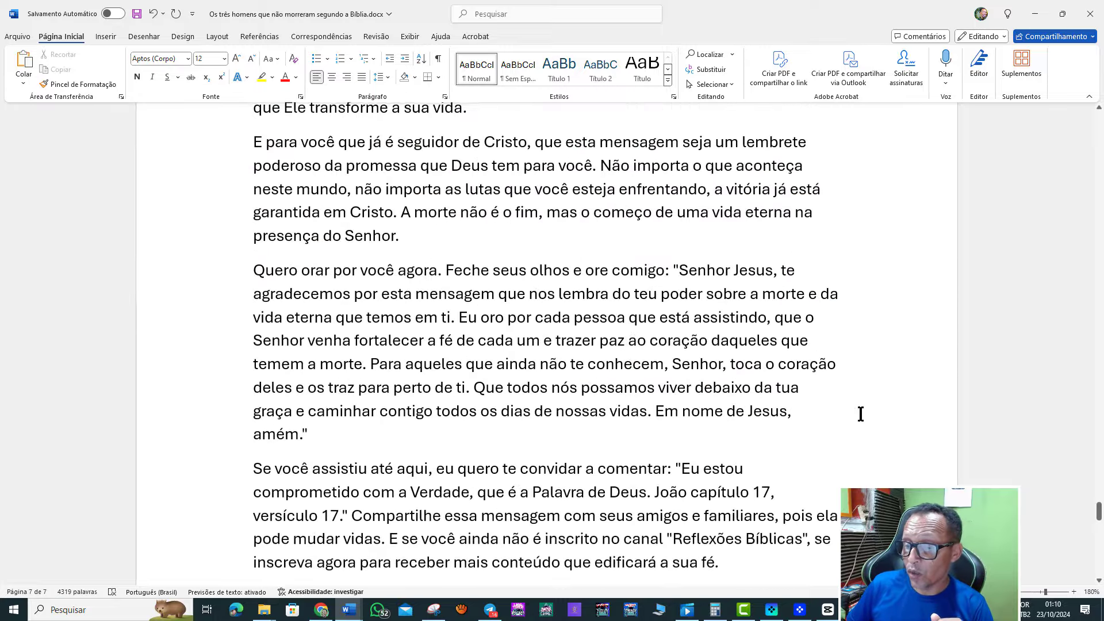
{"action": "left_click_drag", "start_coordinate": [1099, 521], "coordinate": [1099, 113]}
{"action": "left_click", "coordinate": [137, 14]}
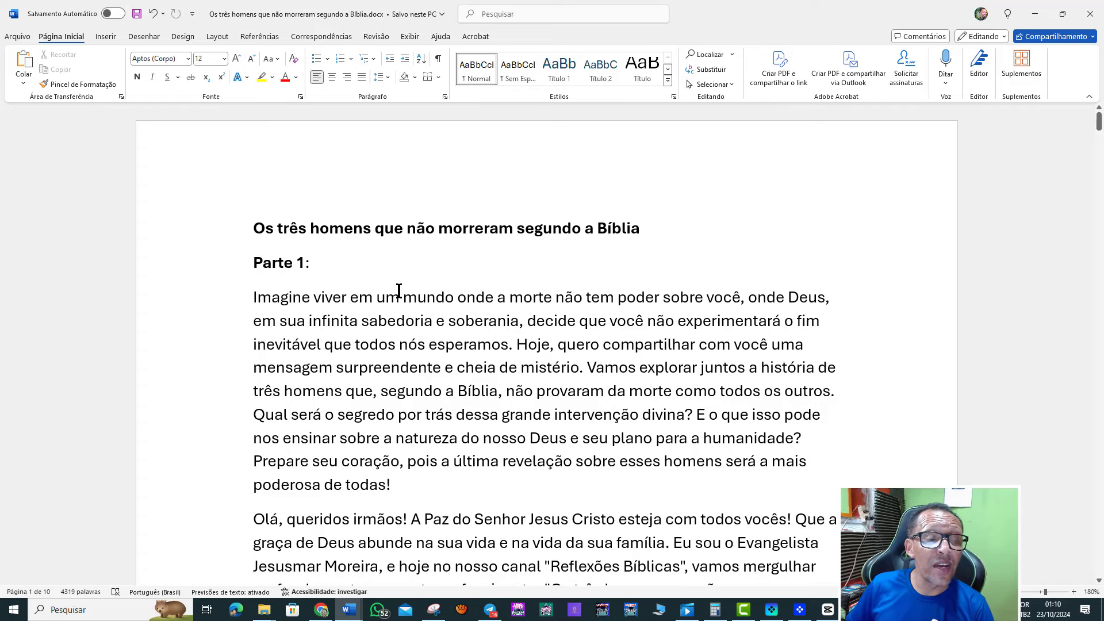
Delete the 'Parte 1:' and 'Parte 2:' headings from the script
{"action": "scroll", "coordinate": [399, 290], "scroll_direction": "down", "scroll_amount": 1}
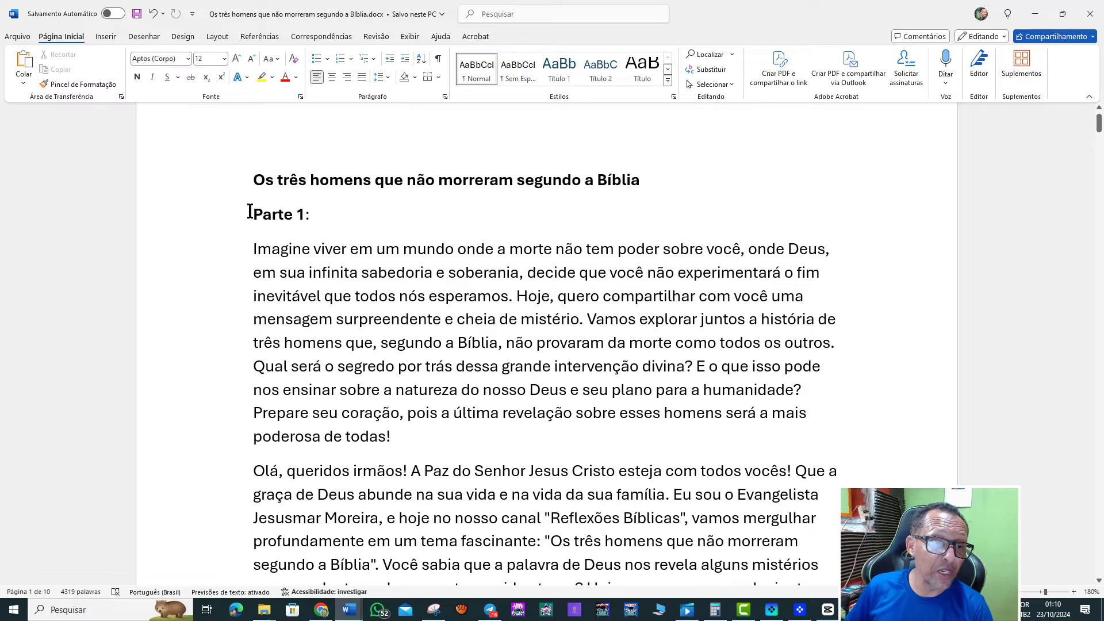
{"action": "left_click_drag", "start_coordinate": [251, 214], "coordinate": [316, 210]}
{"action": "key", "text": "Delete"}
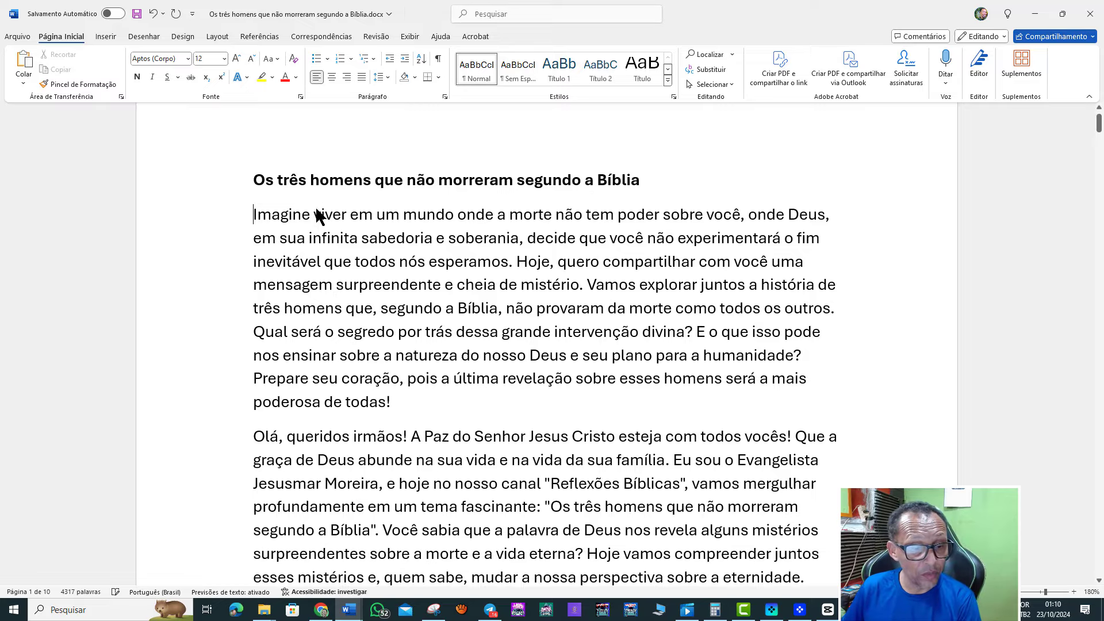
{"action": "scroll", "coordinate": [316, 215], "scroll_direction": "down", "scroll_amount": 3}
{"action": "scroll", "coordinate": [395, 314], "scroll_direction": "down", "scroll_amount": 4}
{"action": "scroll", "coordinate": [395, 315], "scroll_direction": "down", "scroll_amount": 3}
{"action": "scroll", "coordinate": [395, 314], "scroll_direction": "down", "scroll_amount": 4}
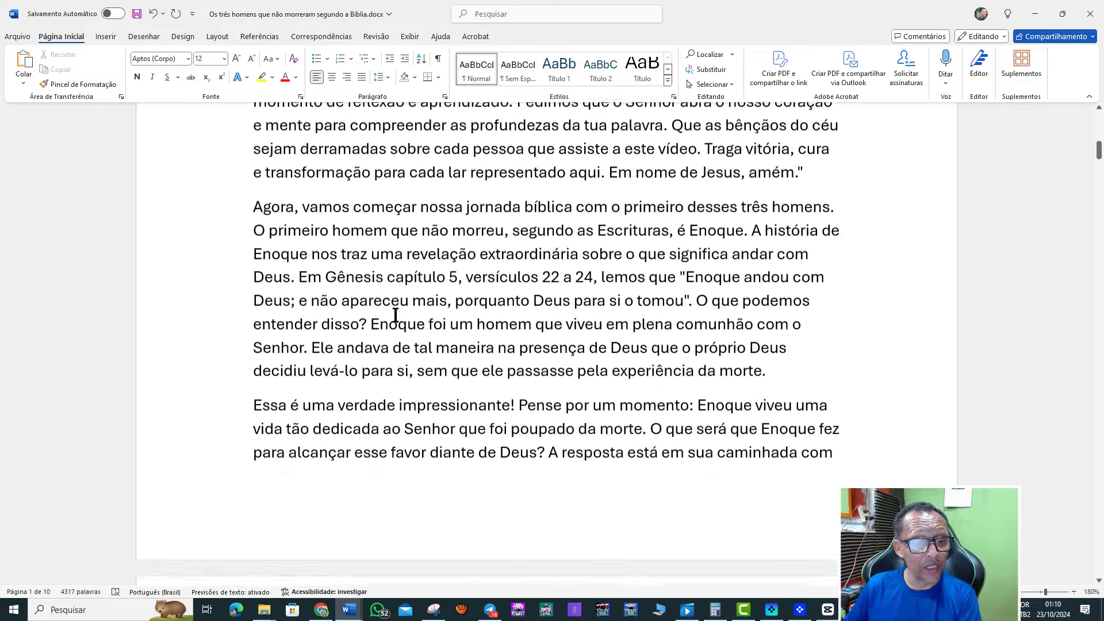
{"action": "scroll", "coordinate": [395, 314], "scroll_direction": "down", "scroll_amount": 5}
{"action": "scroll", "coordinate": [395, 315], "scroll_direction": "down", "scroll_amount": 3}
{"action": "scroll", "coordinate": [395, 315], "scroll_direction": "down", "scroll_amount": 6}
{"action": "scroll", "coordinate": [395, 315], "scroll_direction": "down", "scroll_amount": 1}
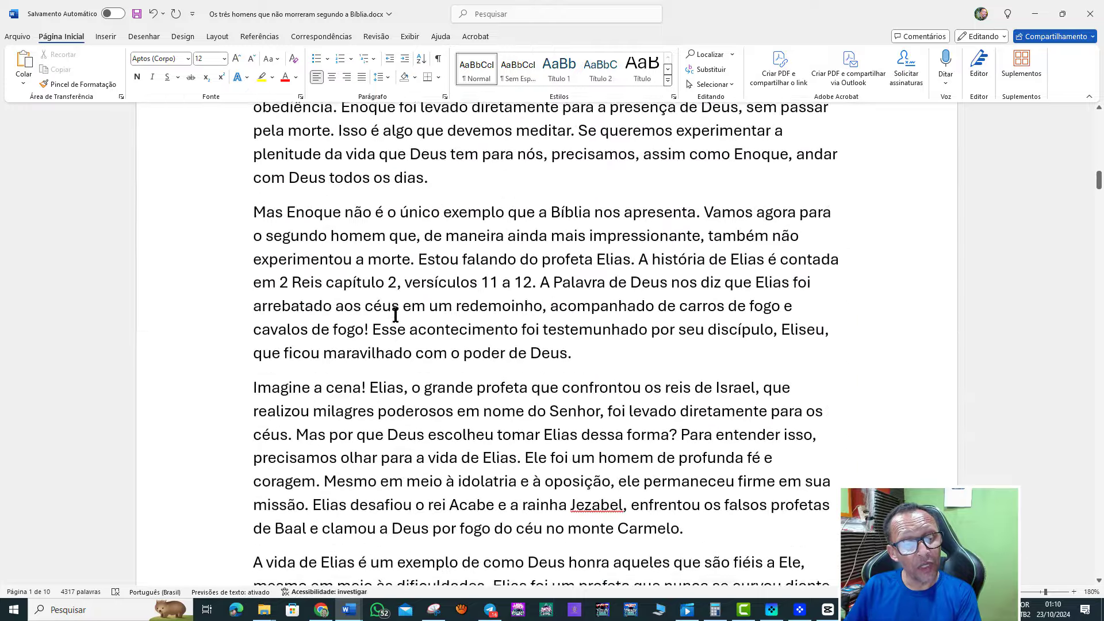
{"action": "scroll", "coordinate": [395, 315], "scroll_direction": "down", "scroll_amount": 2}
{"action": "scroll", "coordinate": [395, 315], "scroll_direction": "down", "scroll_amount": 2}
{"action": "scroll", "coordinate": [395, 314], "scroll_direction": "down", "scroll_amount": 3}
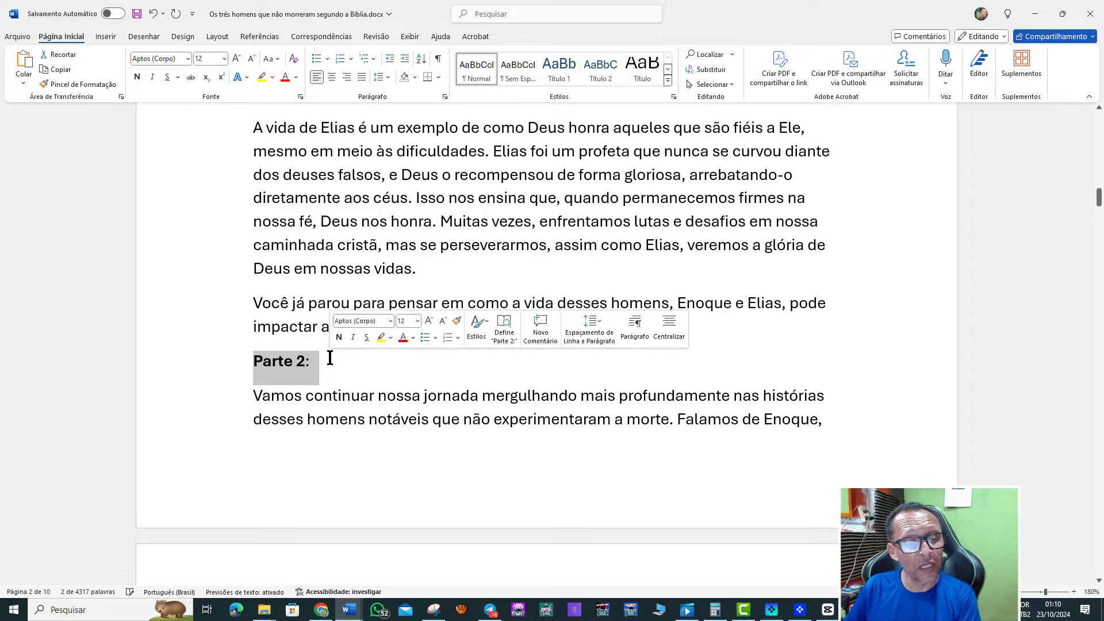
{"action": "key", "text": "Delete"}
Delete the 'Parte 3:' and 'Parte 4:' headings so the text runs straight on
{"action": "scroll", "coordinate": [331, 358], "scroll_direction": "down", "scroll_amount": 3}
{"action": "scroll", "coordinate": [330, 358], "scroll_direction": "down", "scroll_amount": 4}
{"action": "scroll", "coordinate": [330, 358], "scroll_direction": "down", "scroll_amount": 5}
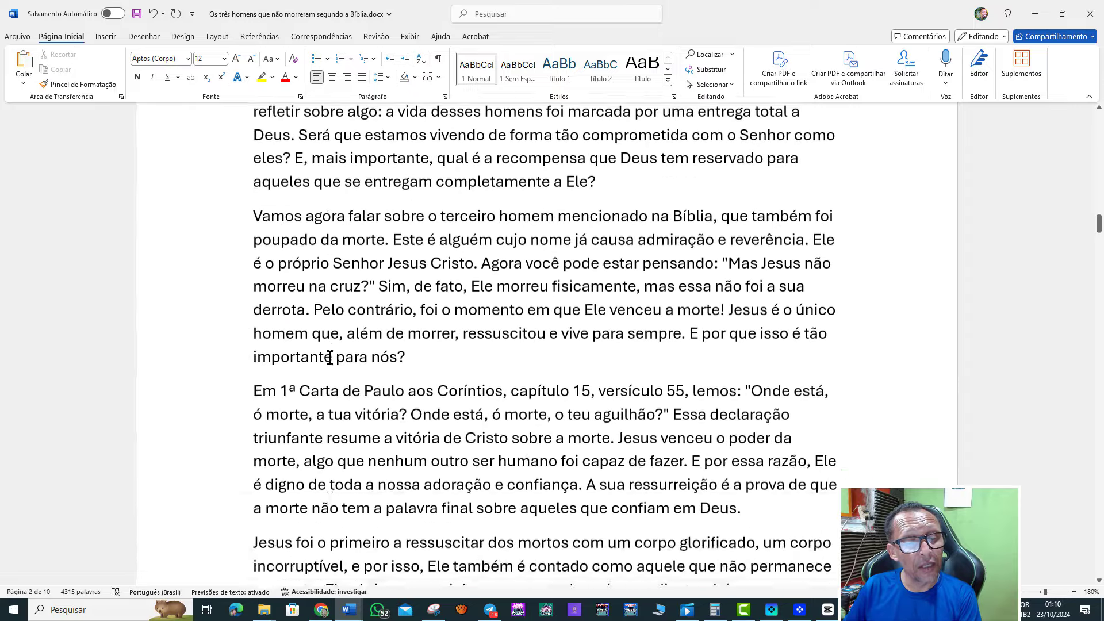
{"action": "scroll", "coordinate": [330, 358], "scroll_direction": "down", "scroll_amount": 3}
{"action": "scroll", "coordinate": [330, 358], "scroll_direction": "down", "scroll_amount": 3}
{"action": "scroll", "coordinate": [331, 358], "scroll_direction": "down", "scroll_amount": 3}
{"action": "scroll", "coordinate": [331, 358], "scroll_direction": "down", "scroll_amount": 3}
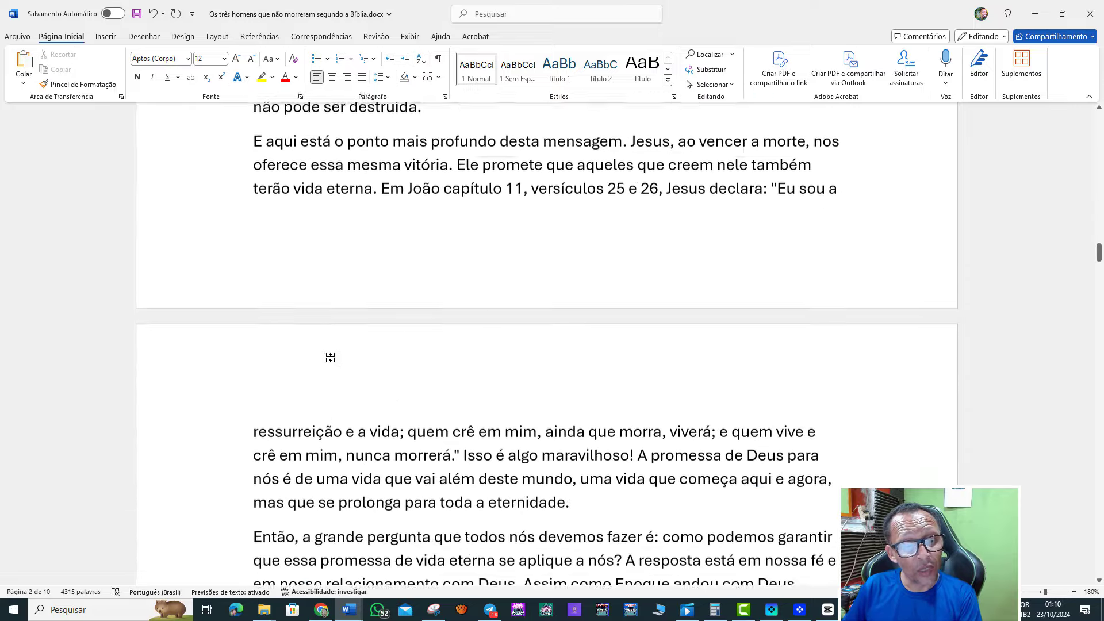
{"action": "scroll", "coordinate": [330, 357], "scroll_direction": "down", "scroll_amount": 3}
{"action": "scroll", "coordinate": [331, 358], "scroll_direction": "down", "scroll_amount": 2}
{"action": "scroll", "coordinate": [330, 358], "scroll_direction": "down", "scroll_amount": 3}
{"action": "scroll", "coordinate": [331, 358], "scroll_direction": "down", "scroll_amount": 3}
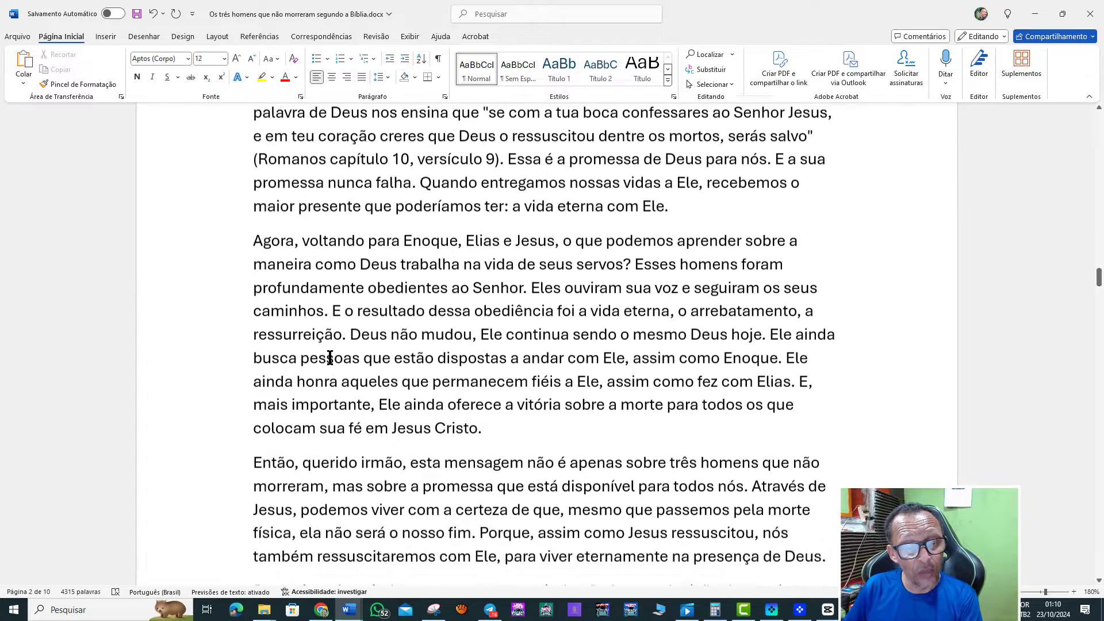
{"action": "scroll", "coordinate": [330, 358], "scroll_direction": "down", "scroll_amount": 2}
{"action": "scroll", "coordinate": [331, 358], "scroll_direction": "down", "scroll_amount": 2}
{"action": "scroll", "coordinate": [330, 358], "scroll_direction": "down", "scroll_amount": 3}
{"action": "scroll", "coordinate": [330, 358], "scroll_direction": "down", "scroll_amount": 3}
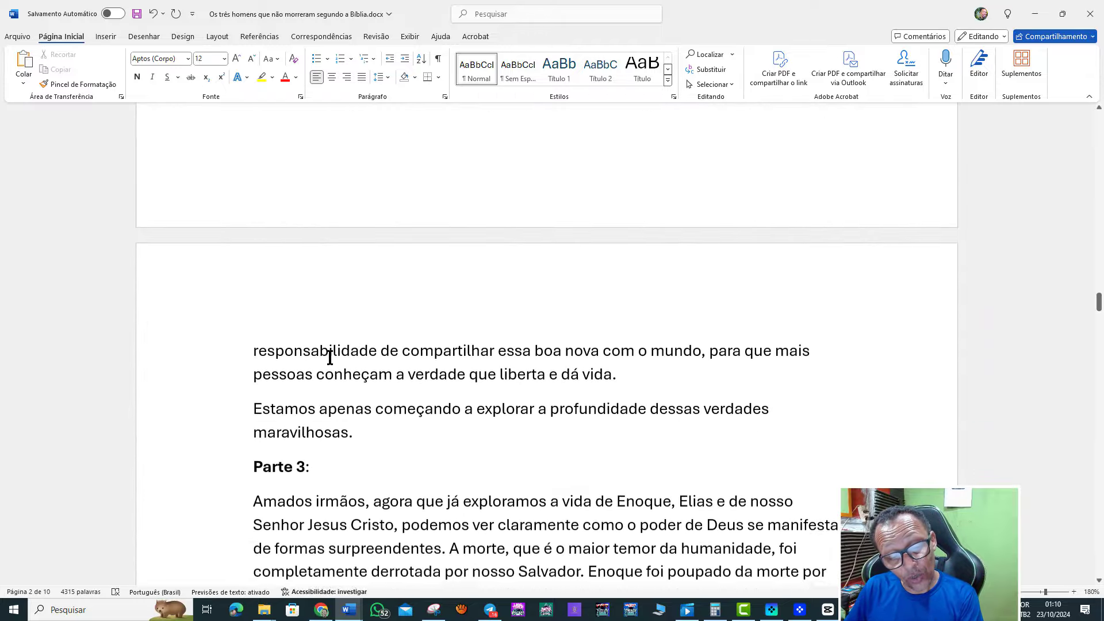
{"action": "scroll", "coordinate": [330, 358], "scroll_direction": "down", "scroll_amount": 3}
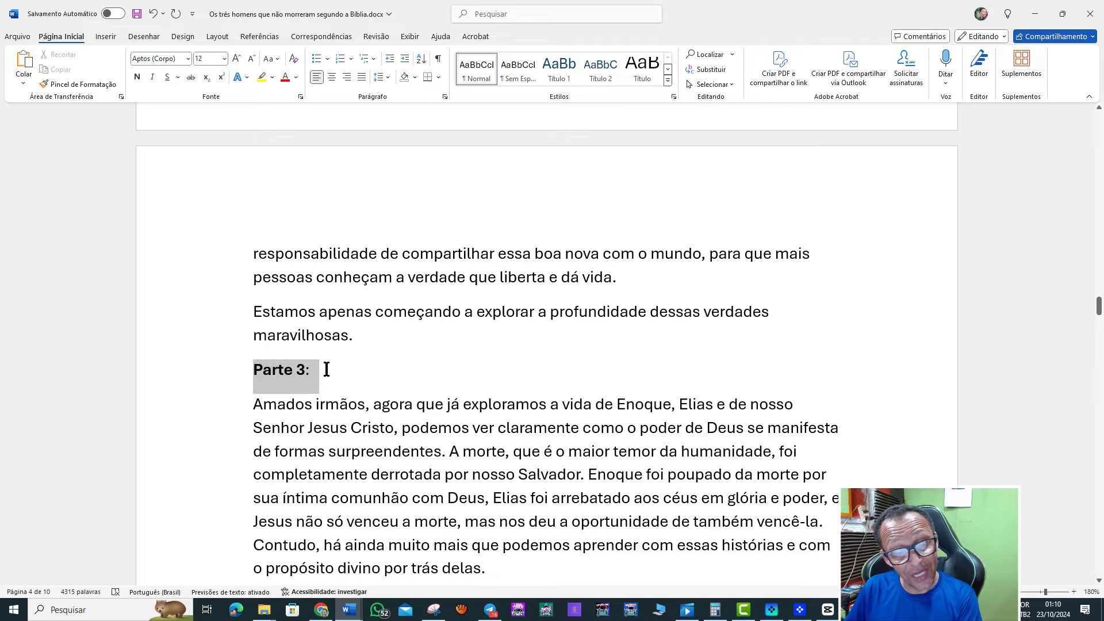
{"action": "key", "text": "Delete"}
{"action": "scroll", "coordinate": [330, 370], "scroll_direction": "down", "scroll_amount": 3}
{"action": "scroll", "coordinate": [330, 369], "scroll_direction": "down", "scroll_amount": 3}
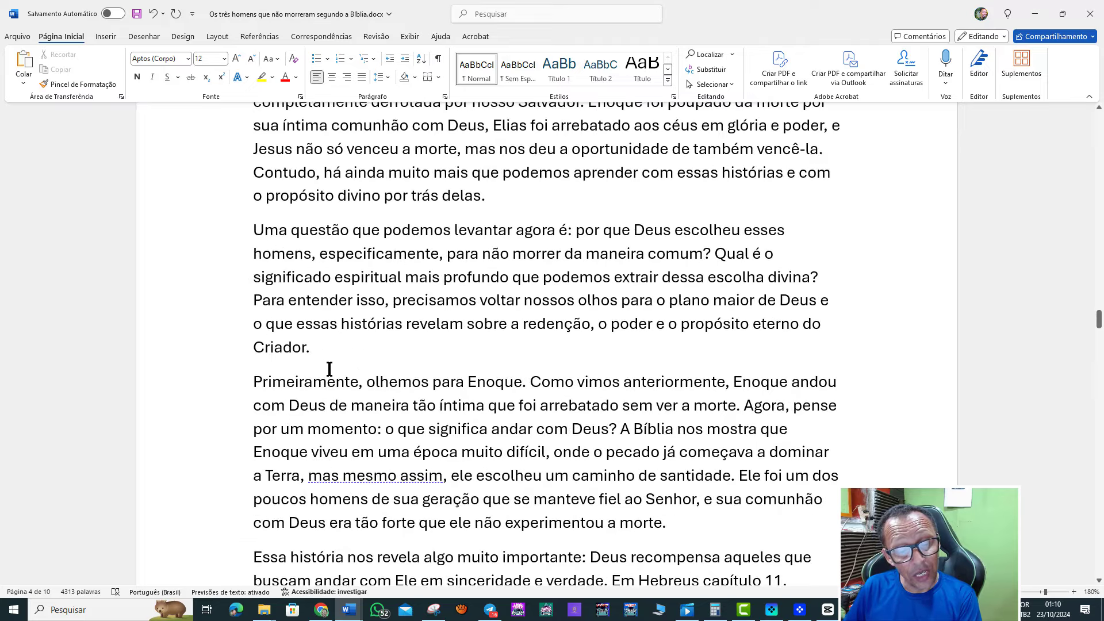
{"action": "scroll", "coordinate": [330, 369], "scroll_direction": "down", "scroll_amount": 3}
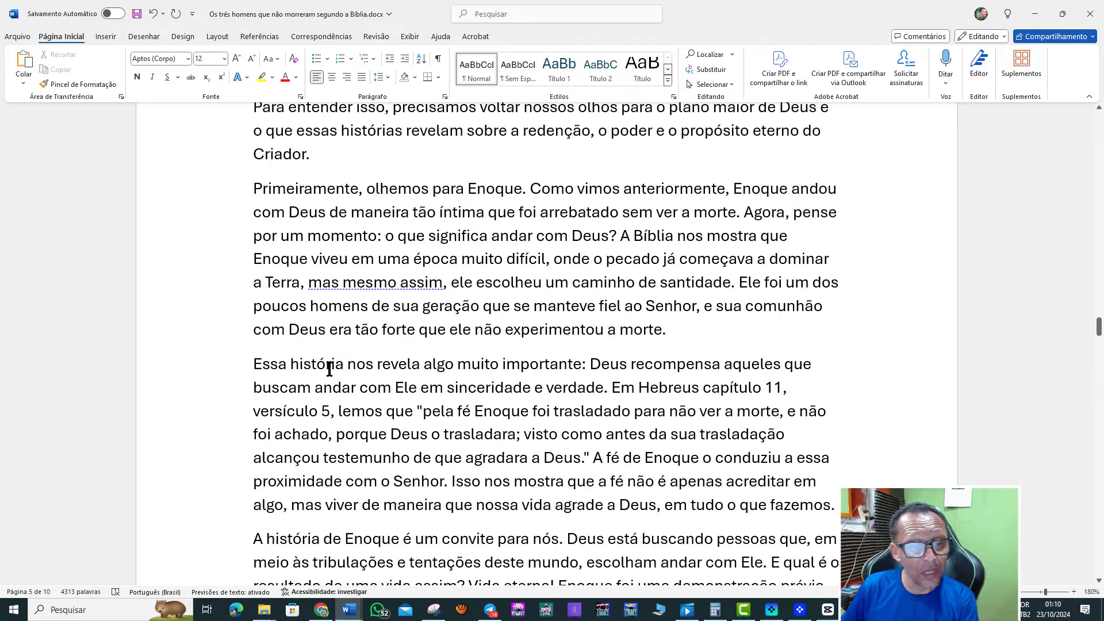
{"action": "scroll", "coordinate": [329, 369], "scroll_direction": "down", "scroll_amount": 3}
{"action": "scroll", "coordinate": [330, 369], "scroll_direction": "down", "scroll_amount": 3}
{"action": "scroll", "coordinate": [330, 369], "scroll_direction": "down", "scroll_amount": 4}
{"action": "scroll", "coordinate": [330, 369], "scroll_direction": "down", "scroll_amount": 4}
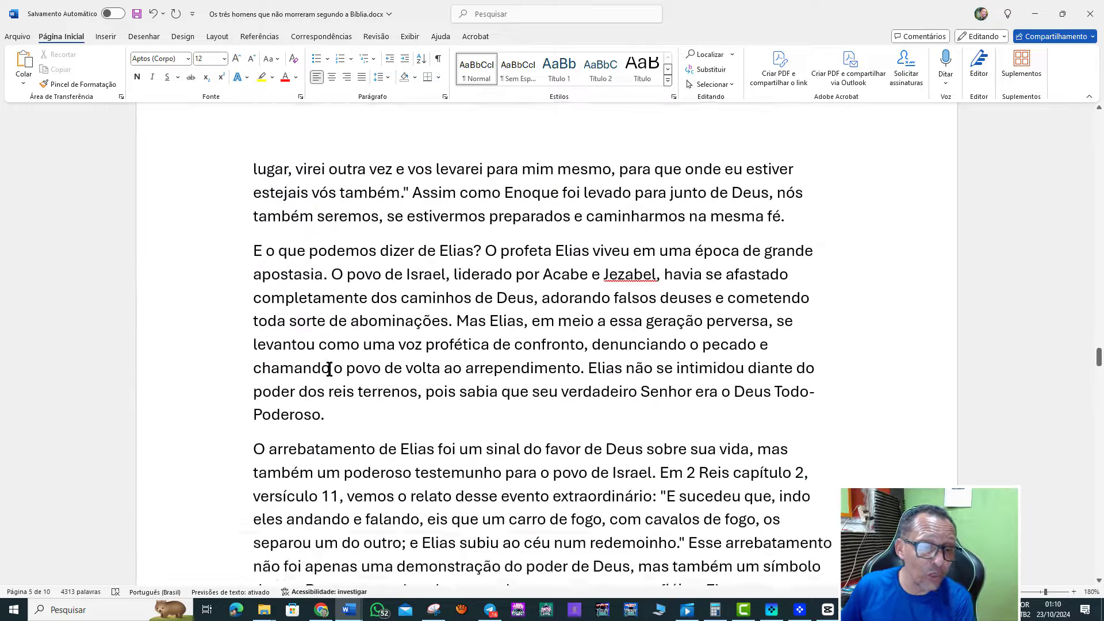
{"action": "scroll", "coordinate": [330, 369], "scroll_direction": "down", "scroll_amount": 1}
{"action": "scroll", "coordinate": [329, 369], "scroll_direction": "down", "scroll_amount": 5}
{"action": "scroll", "coordinate": [330, 370], "scroll_direction": "down", "scroll_amount": 2}
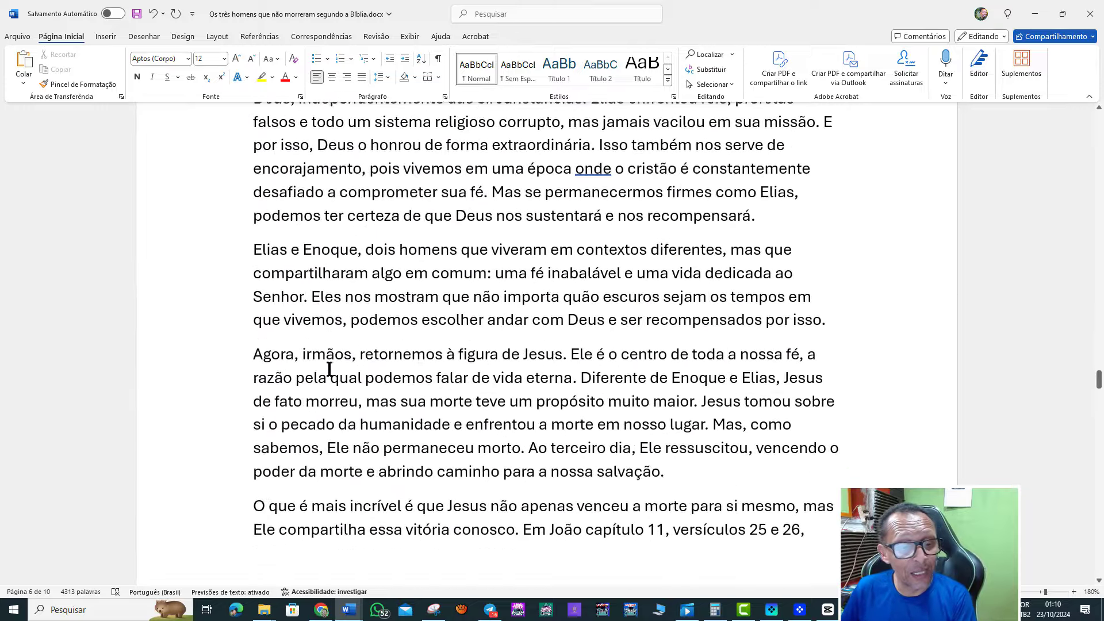
{"action": "scroll", "coordinate": [329, 370], "scroll_direction": "down", "scroll_amount": 4}
{"action": "scroll", "coordinate": [330, 370], "scroll_direction": "down", "scroll_amount": 4}
{"action": "scroll", "coordinate": [330, 369], "scroll_direction": "down", "scroll_amount": 2}
{"action": "scroll", "coordinate": [330, 370], "scroll_direction": "down", "scroll_amount": 4}
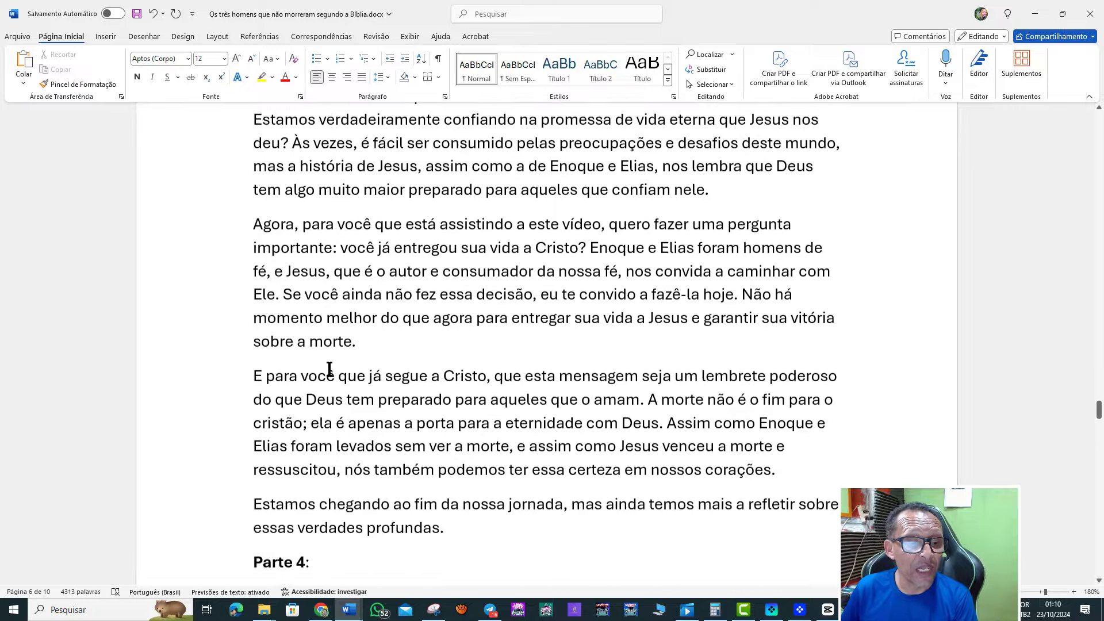
{"action": "scroll", "coordinate": [329, 370], "scroll_direction": "down", "scroll_amount": 2}
{"action": "scroll", "coordinate": [330, 369], "scroll_direction": "down", "scroll_amount": 3}
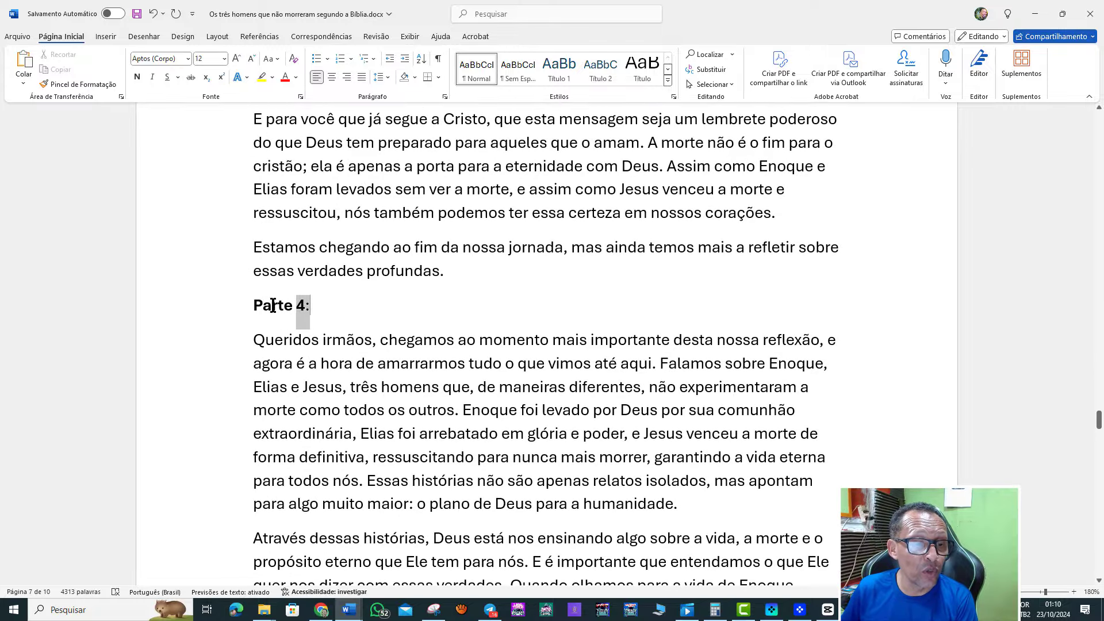
{"action": "key", "text": "Delete"}
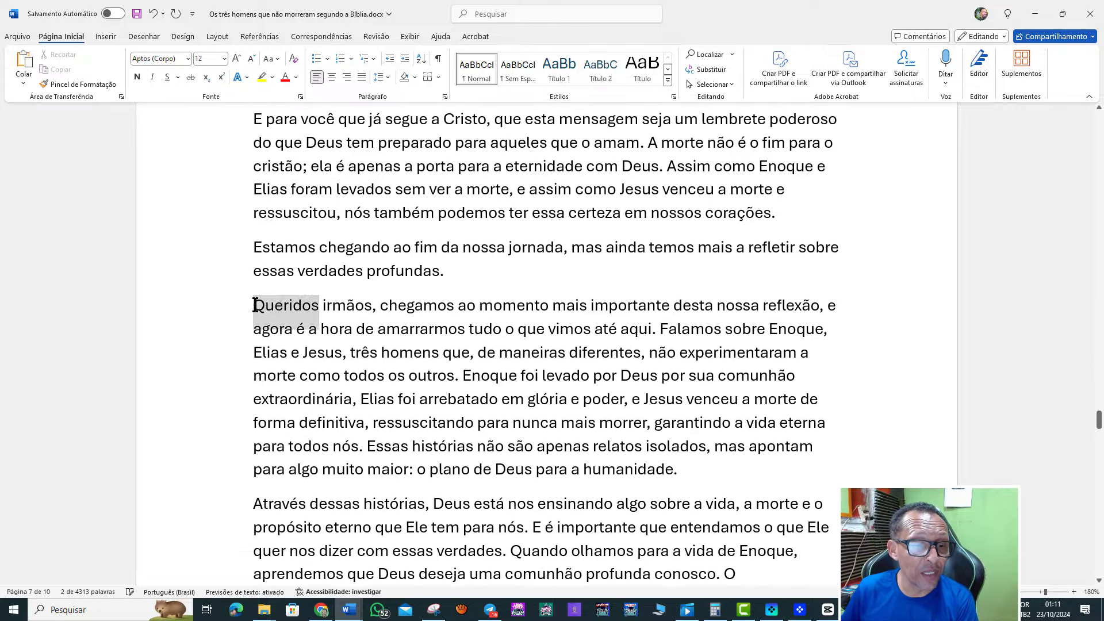
{"action": "scroll", "coordinate": [376, 363], "scroll_direction": "down", "scroll_amount": 5}
{"action": "scroll", "coordinate": [376, 363], "scroll_direction": "down", "scroll_amount": 1}
{"action": "scroll", "coordinate": [376, 363], "scroll_direction": "down", "scroll_amount": 4}
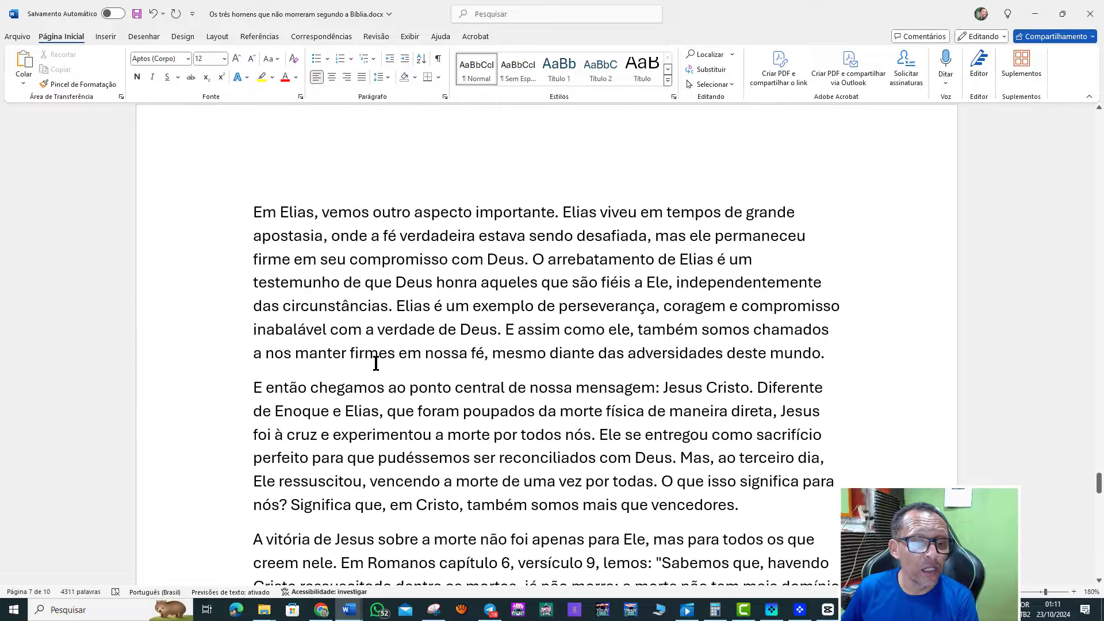
{"action": "scroll", "coordinate": [376, 364], "scroll_direction": "down", "scroll_amount": 3}
{"action": "scroll", "coordinate": [376, 364], "scroll_direction": "down", "scroll_amount": 3}
{"action": "scroll", "coordinate": [376, 363], "scroll_direction": "down", "scroll_amount": 4}
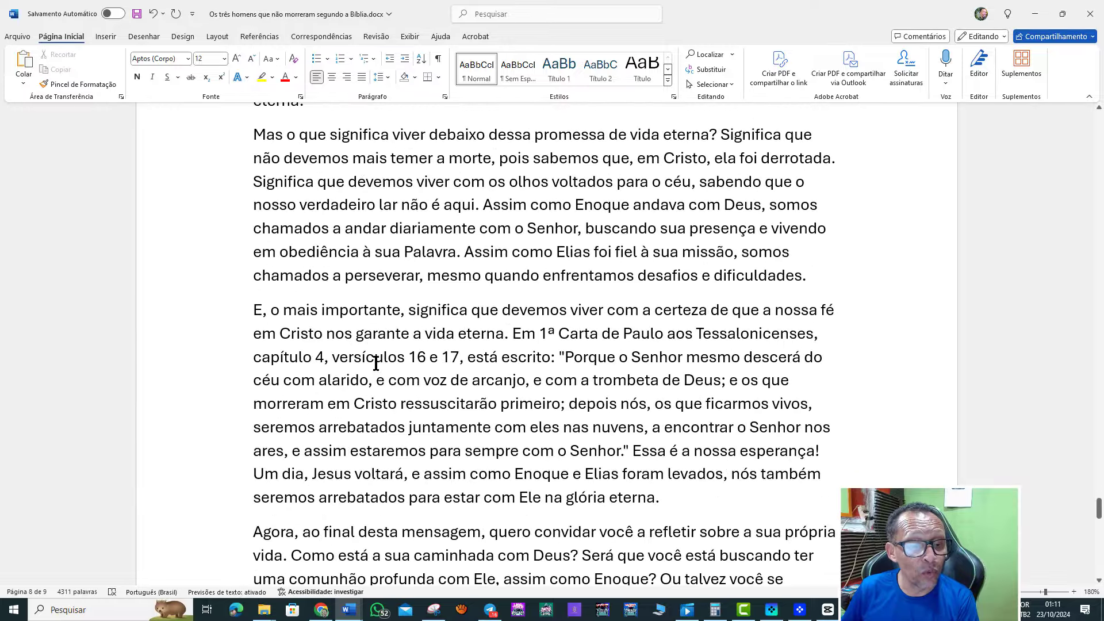
{"action": "scroll", "coordinate": [376, 364], "scroll_direction": "down", "scroll_amount": 2}
{"action": "scroll", "coordinate": [377, 364], "scroll_direction": "down", "scroll_amount": 2}
{"action": "scroll", "coordinate": [376, 364], "scroll_direction": "down", "scroll_amount": 2}
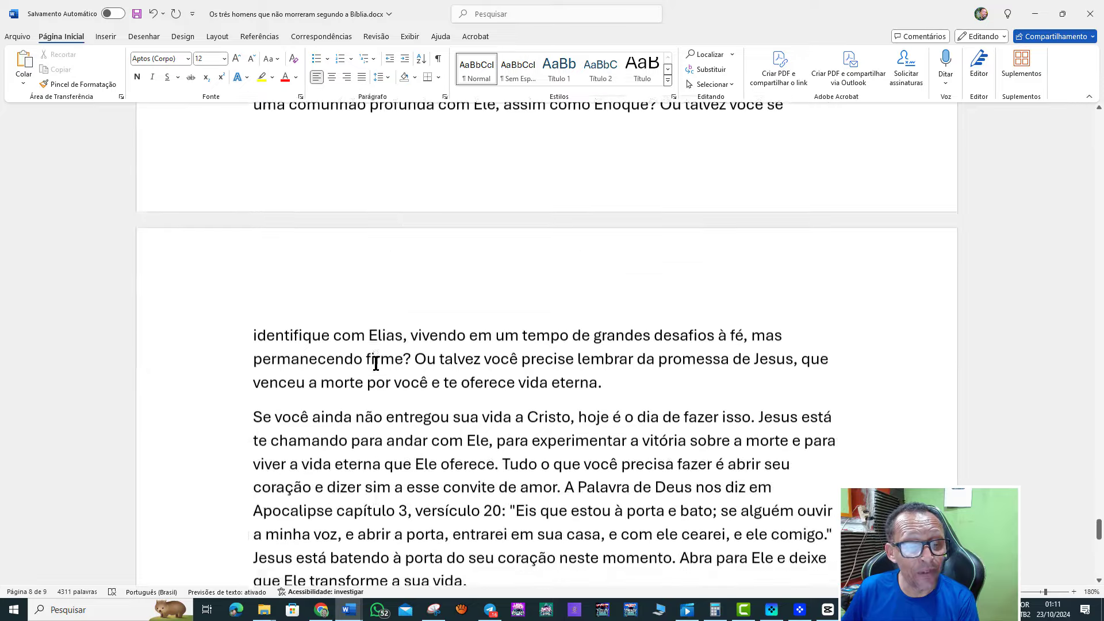
{"action": "scroll", "coordinate": [376, 364], "scroll_direction": "down", "scroll_amount": 3}
{"action": "scroll", "coordinate": [377, 363], "scroll_direction": "down", "scroll_amount": 2}
{"action": "scroll", "coordinate": [377, 363], "scroll_direction": "down", "scroll_amount": 2}
{"action": "scroll", "coordinate": [376, 363], "scroll_direction": "down", "scroll_amount": 2}
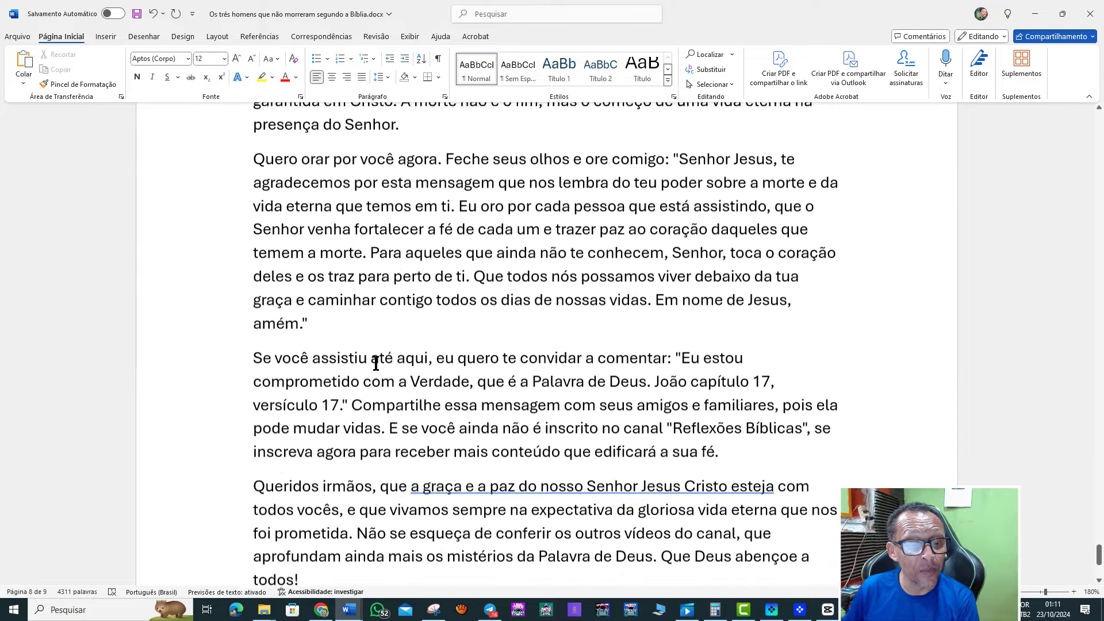
{"action": "scroll", "coordinate": [376, 363], "scroll_direction": "down", "scroll_amount": 2}
{"action": "scroll", "coordinate": [376, 364], "scroll_direction": "down", "scroll_amount": 1}
{"action": "scroll", "coordinate": [377, 364], "scroll_direction": "down", "scroll_amount": 1}
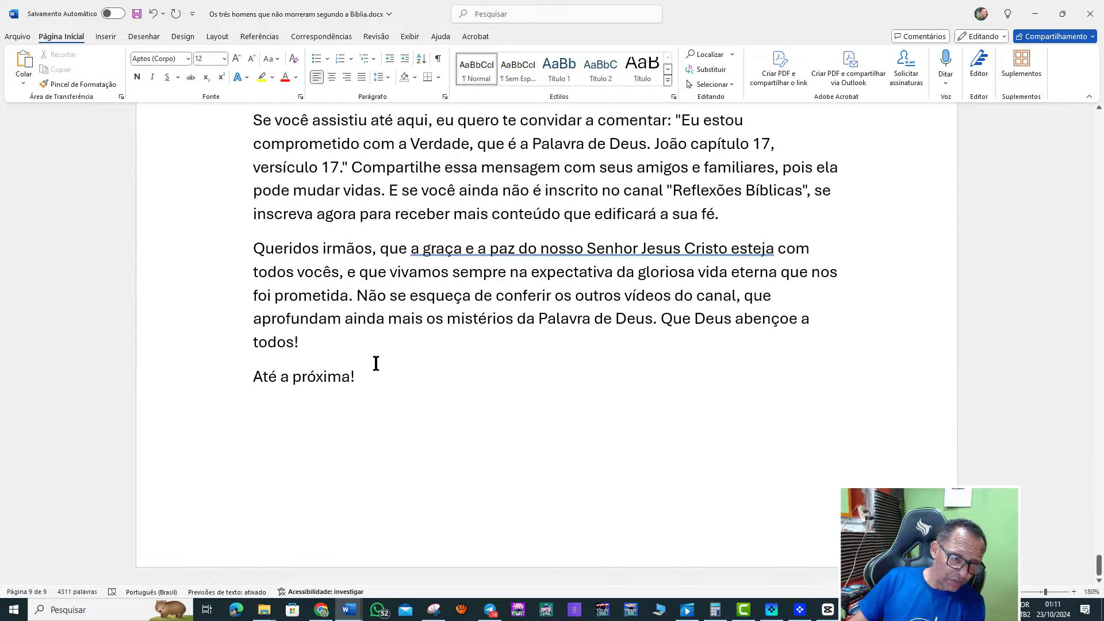
{"action": "scroll", "coordinate": [376, 363], "scroll_direction": "up", "scroll_amount": 1}
{"action": "scroll", "coordinate": [376, 363], "scroll_direction": "up", "scroll_amount": 6}
{"action": "scroll", "coordinate": [376, 363], "scroll_direction": "up", "scroll_amount": 8}
{"action": "scroll", "coordinate": [345, 391], "scroll_direction": "up", "scroll_amount": 1}
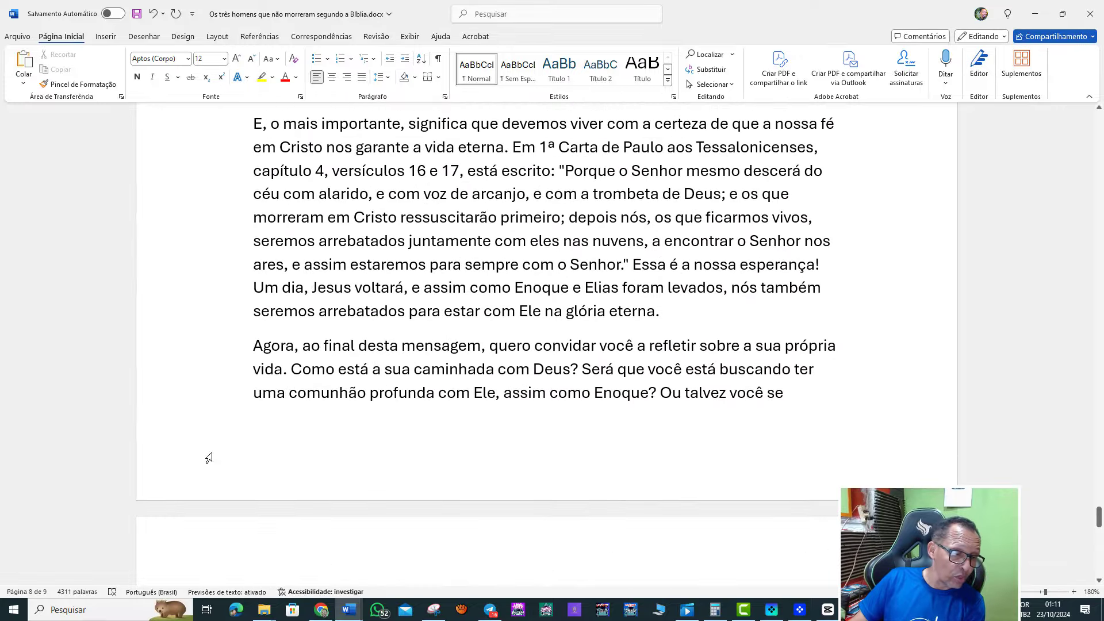
Confirm the script has 4,311 words on 9 pages, then place the cursor after the title
{"action": "left_click", "coordinate": [78, 592]}
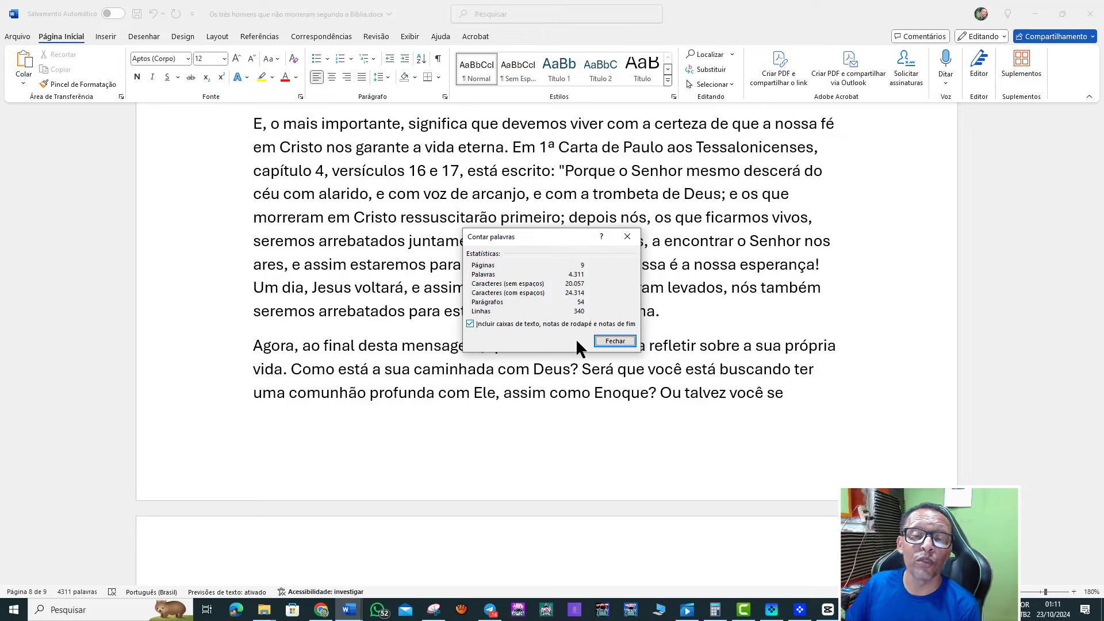
{"action": "left_click", "coordinate": [614, 342]}
{"action": "key", "text": "ctrl+Home"}
{"action": "scroll", "coordinate": [789, 207], "scroll_direction": "up", "scroll_amount": 2}
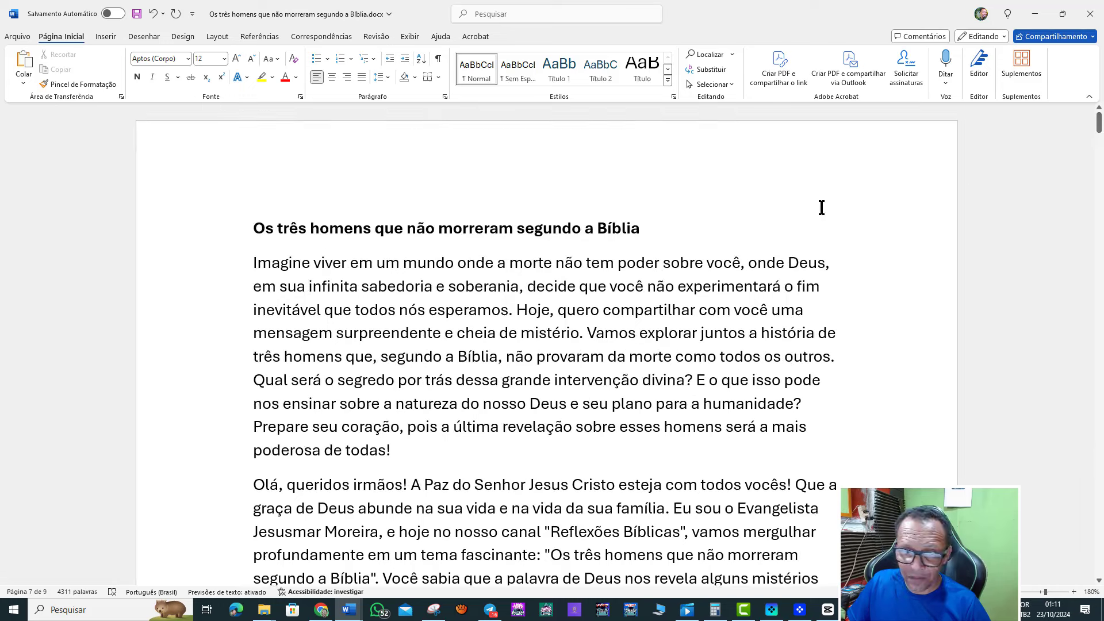
{"action": "left_click", "coordinate": [679, 235]}
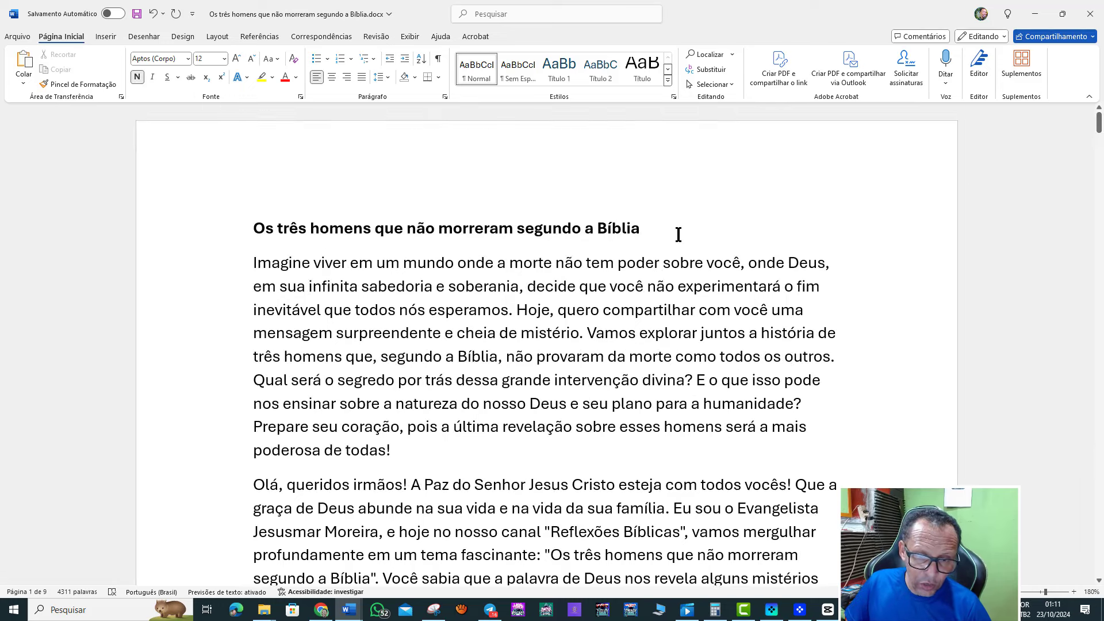
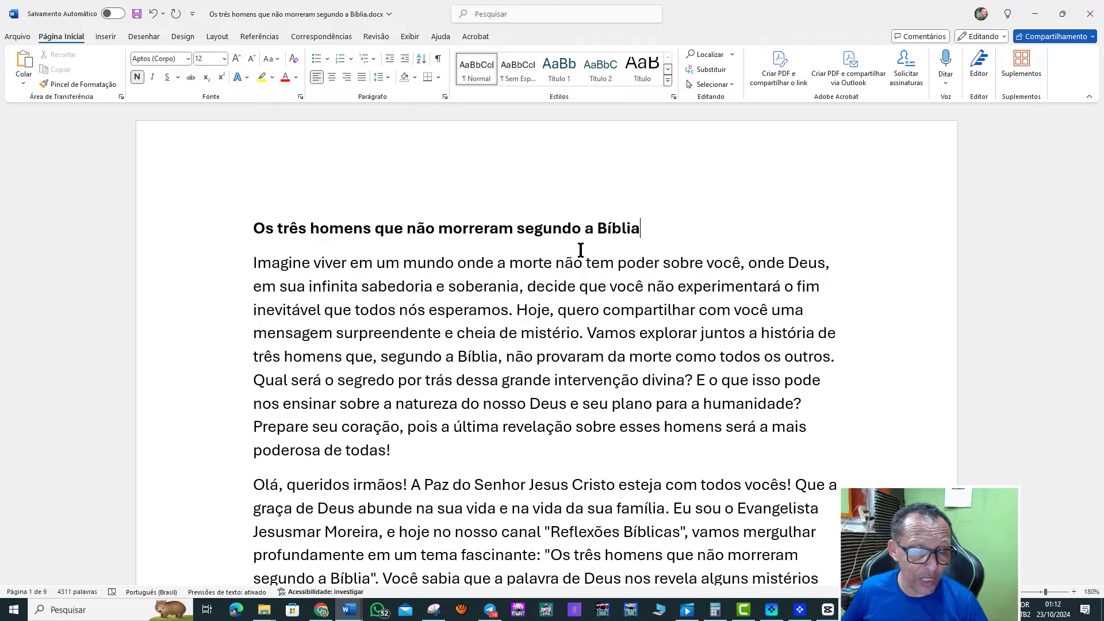
Translate the whole Portuguese document into Inglês with Traduzir Documento in the Tradutor pane
{"action": "scroll", "coordinate": [581, 249], "scroll_direction": "down", "scroll_amount": 3}
{"action": "scroll", "coordinate": [580, 249], "scroll_direction": "up", "scroll_amount": 1}
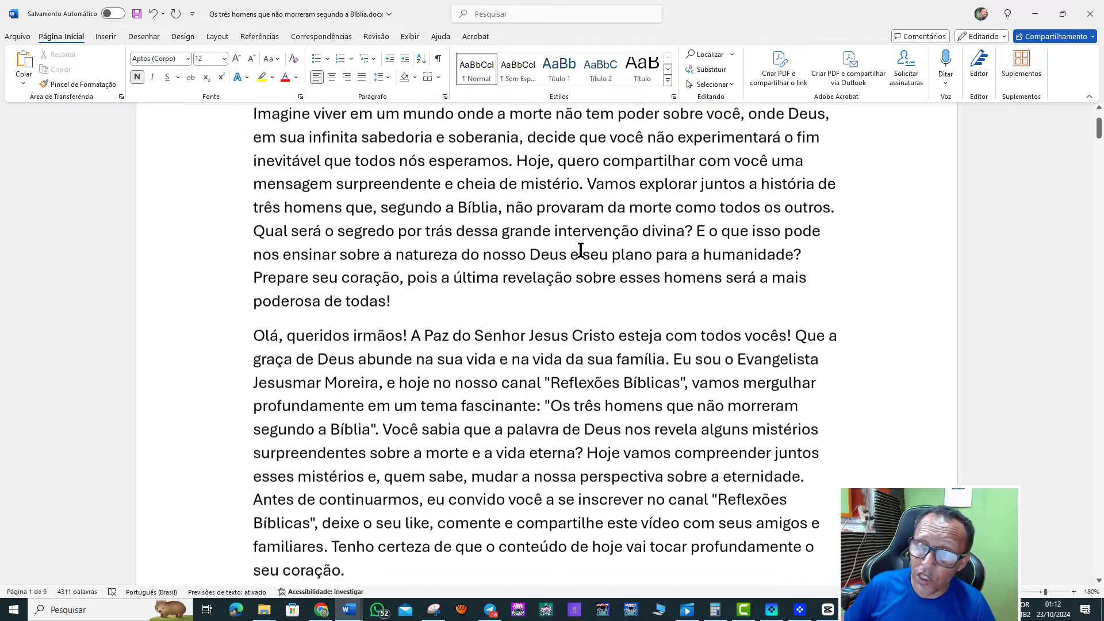
{"action": "scroll", "coordinate": [580, 249], "scroll_direction": "up", "scroll_amount": 3}
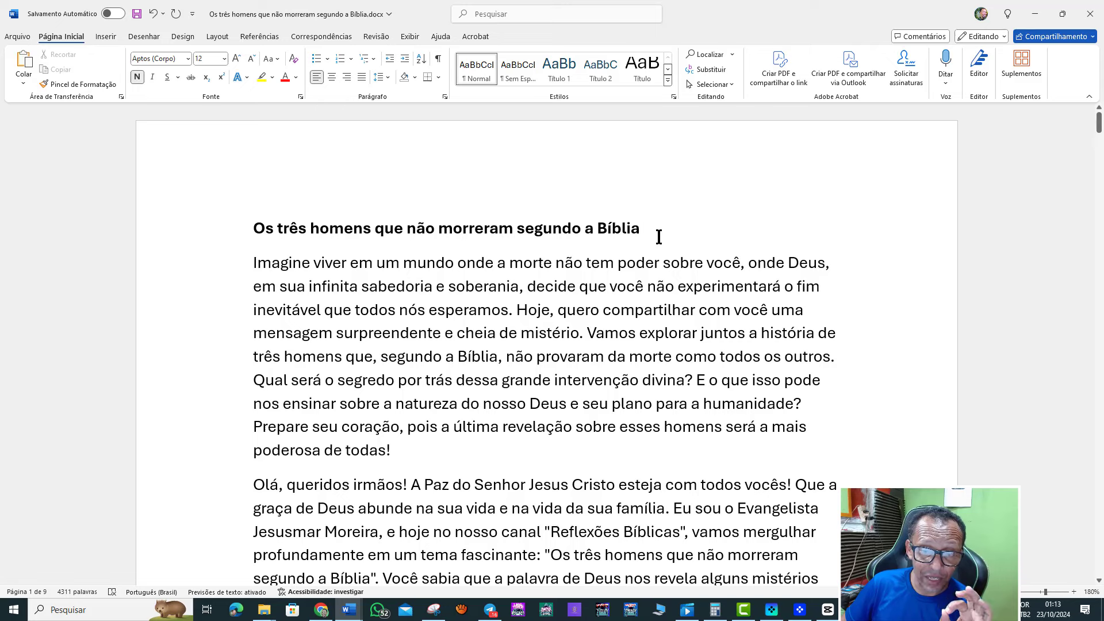
{"action": "left_click", "coordinate": [377, 37]}
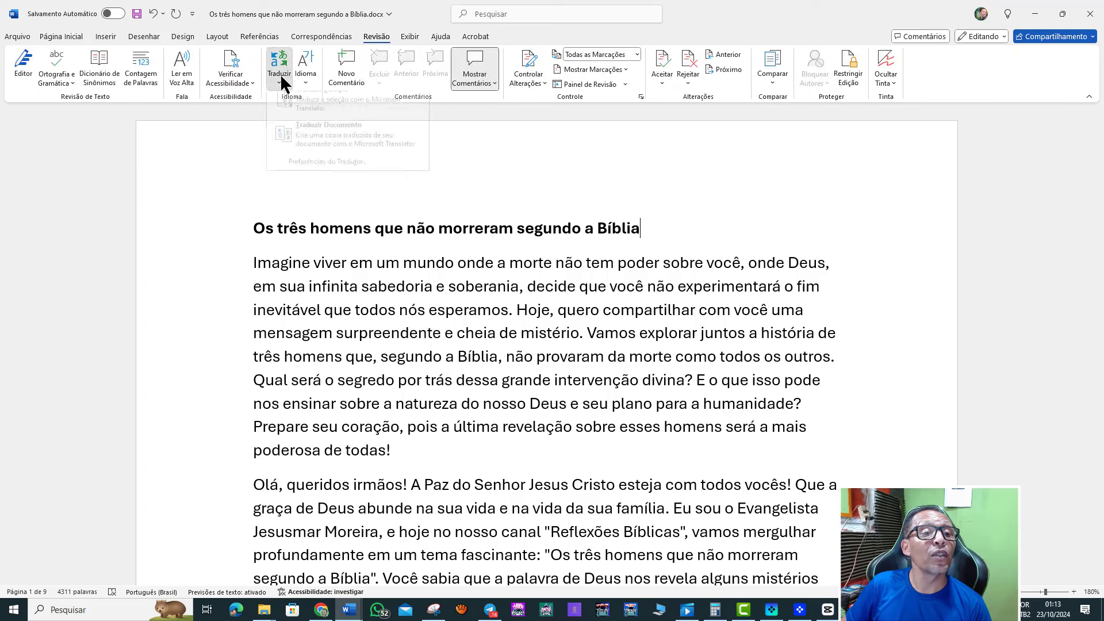
{"action": "left_click", "coordinate": [280, 77]}
{"action": "left_click", "coordinate": [312, 144]}
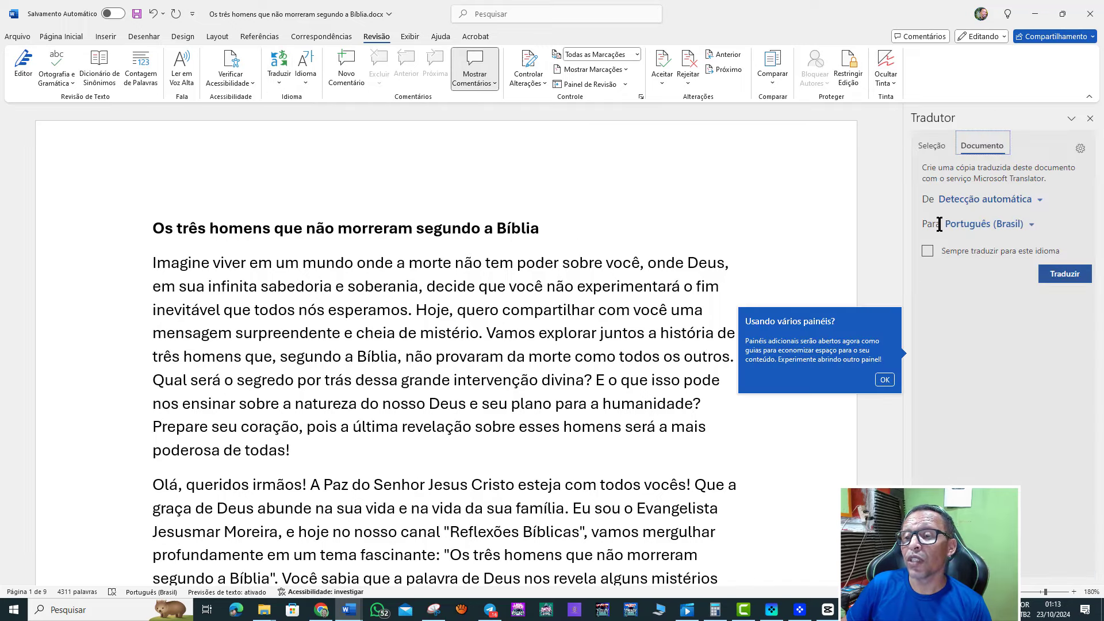
{"action": "left_click", "coordinate": [1029, 227]}
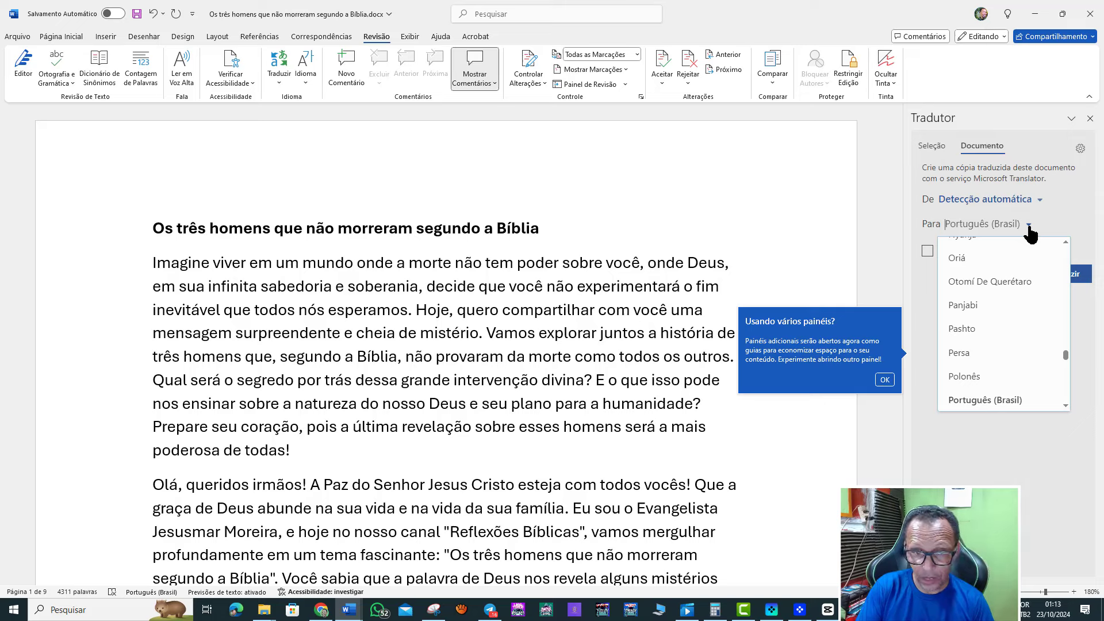
{"action": "type", "text": "I"}
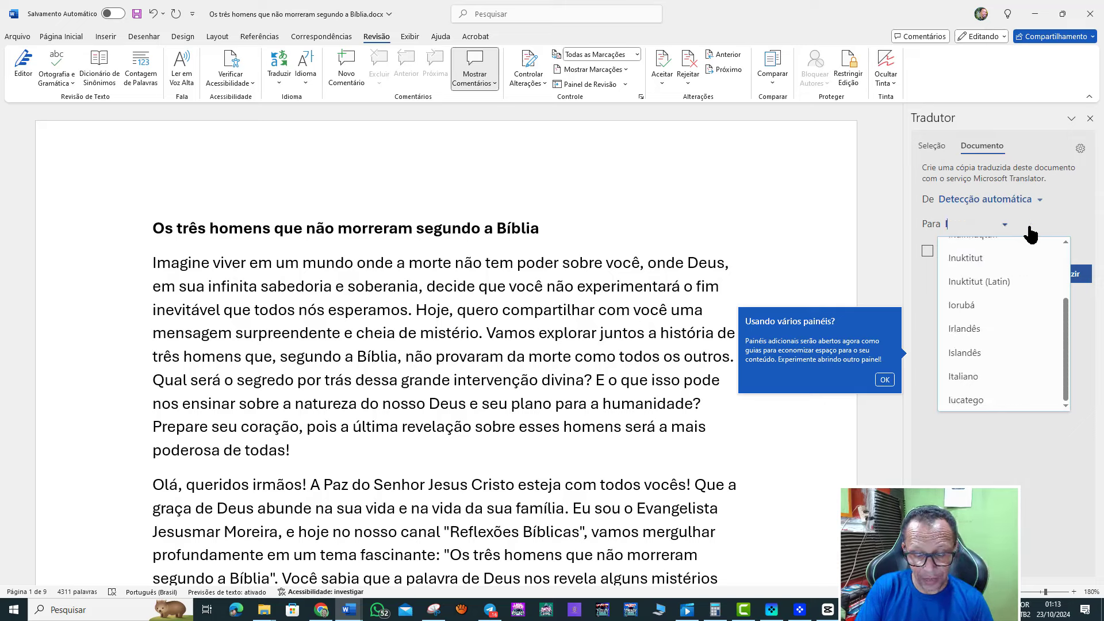
{"action": "type", "text": "n"}
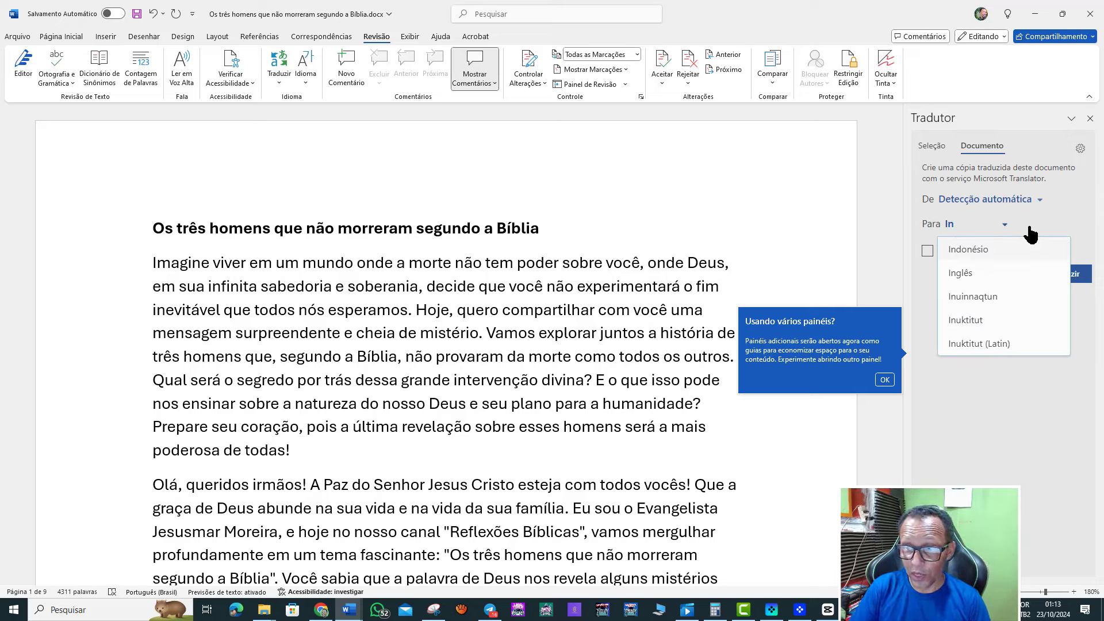
{"action": "left_click", "coordinate": [978, 272]}
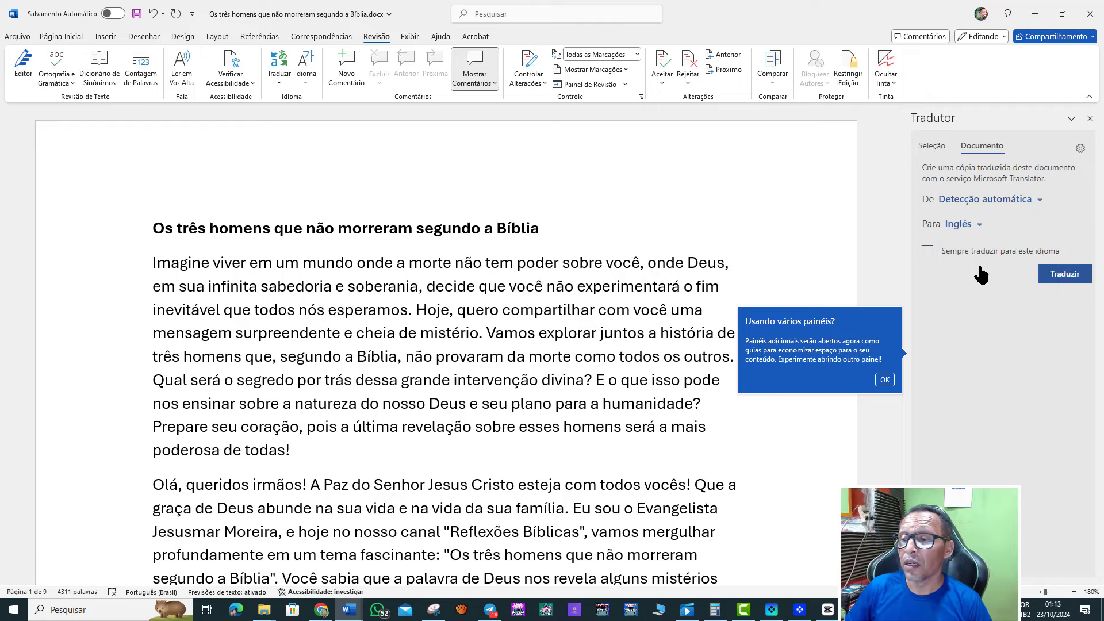
{"action": "left_click", "coordinate": [1054, 275]}
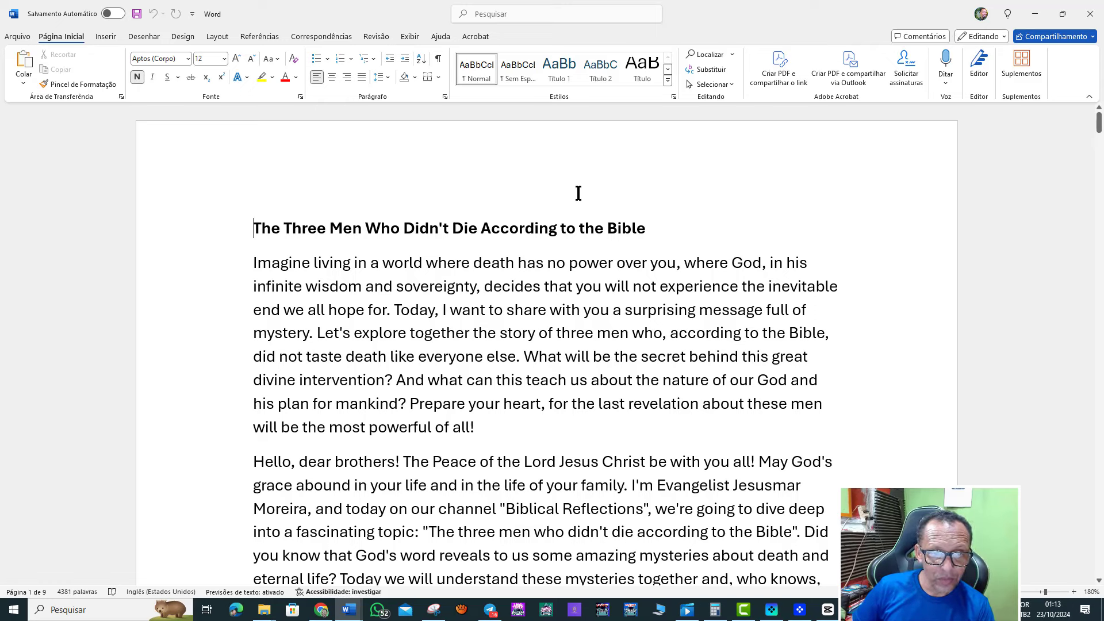
Translate the whole Portuguese document into Espanhol with Traduzir Documento in the Tradutor pane
{"action": "left_click", "coordinate": [375, 37]}
{"action": "left_click", "coordinate": [280, 72]}
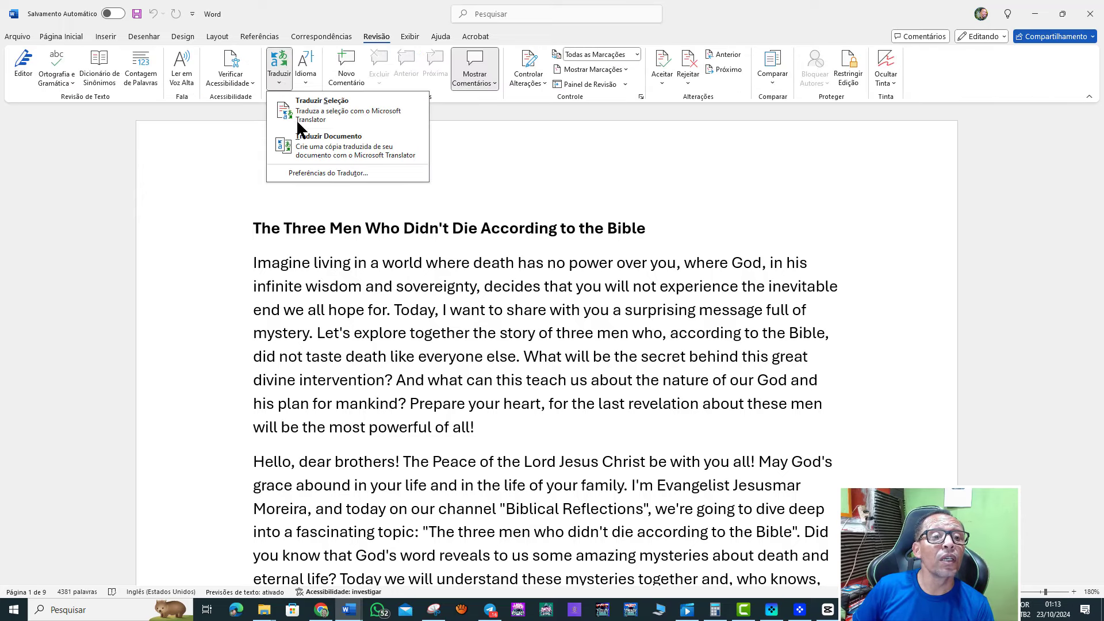
{"action": "left_click", "coordinate": [327, 146]}
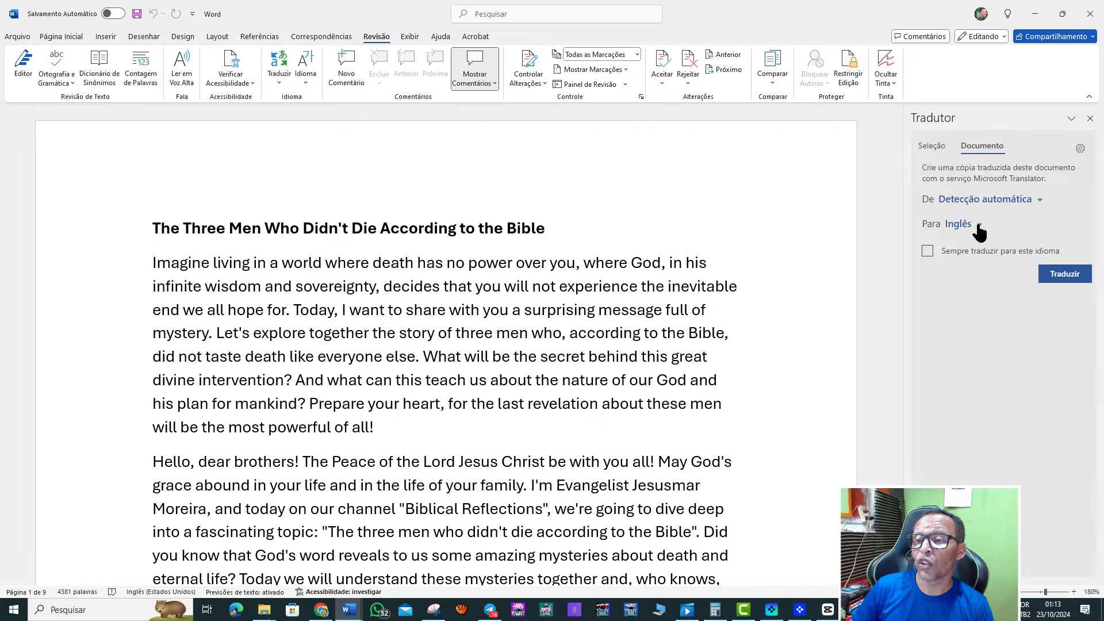
{"action": "left_click", "coordinate": [979, 226]}
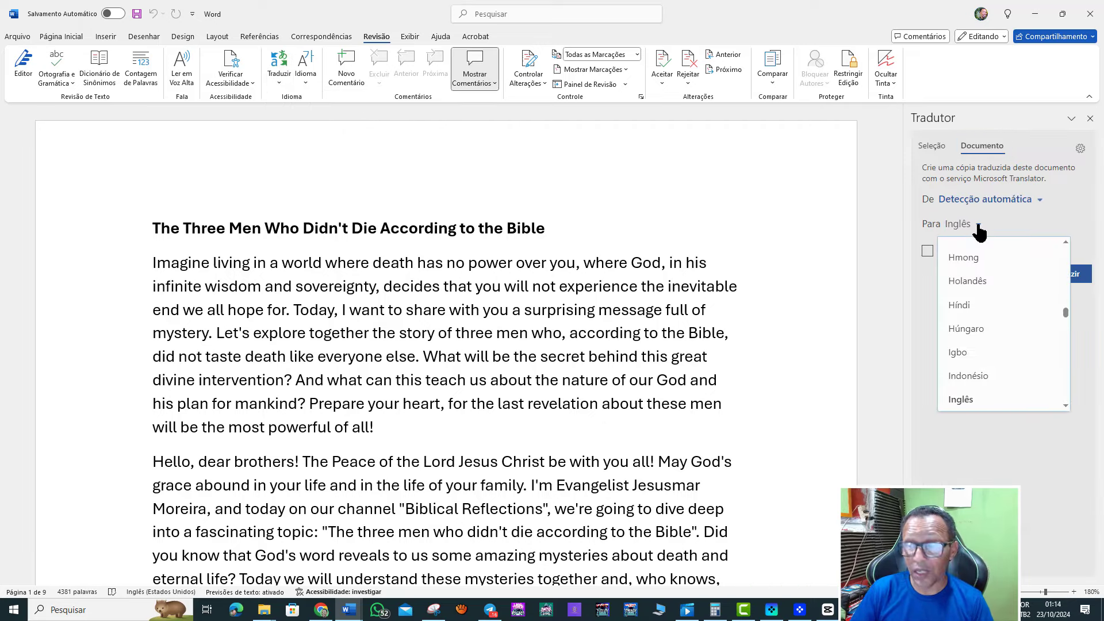
{"action": "type", "text": "es"}
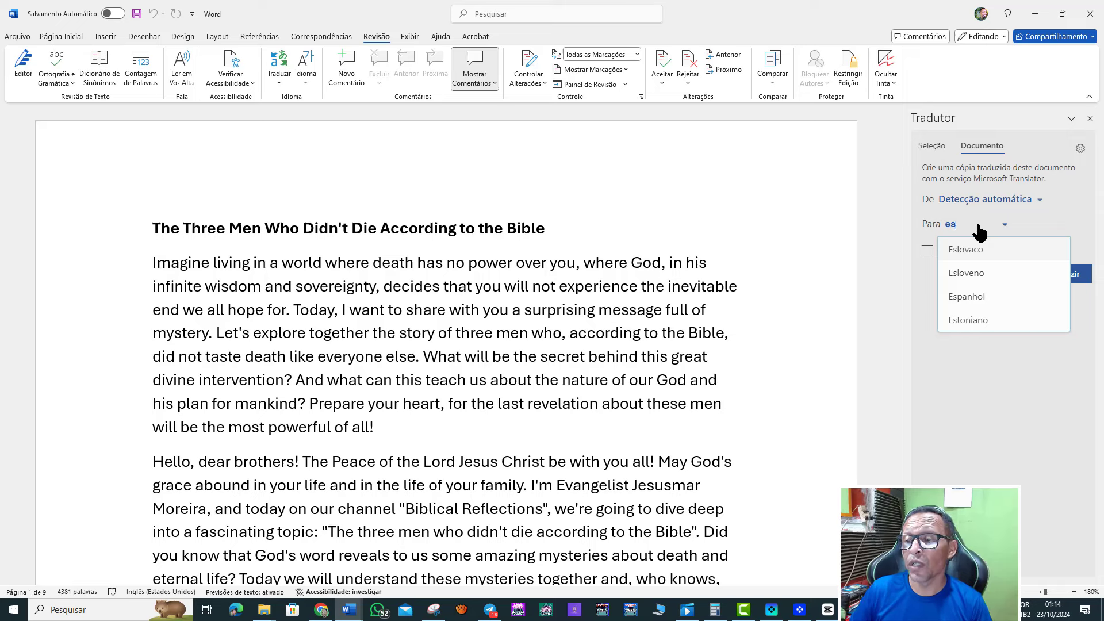
{"action": "left_click", "coordinate": [978, 297]}
{"action": "left_click", "coordinate": [1071, 276]}
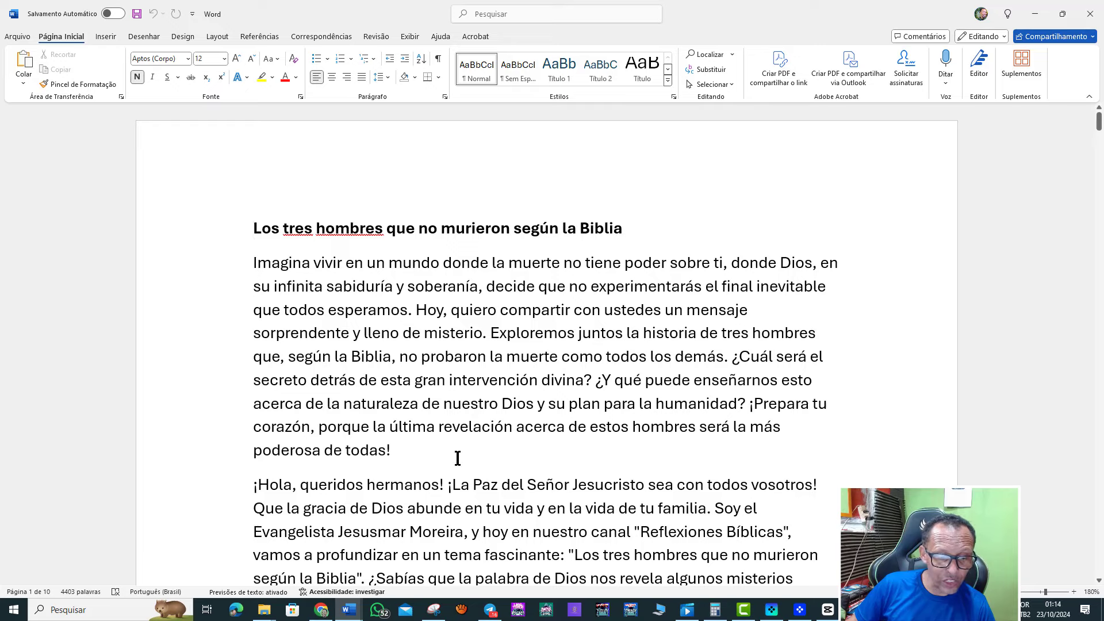
Switch to the Spanish translation and save it to Documentos under its suggested name
{"action": "left_click", "coordinate": [345, 613]}
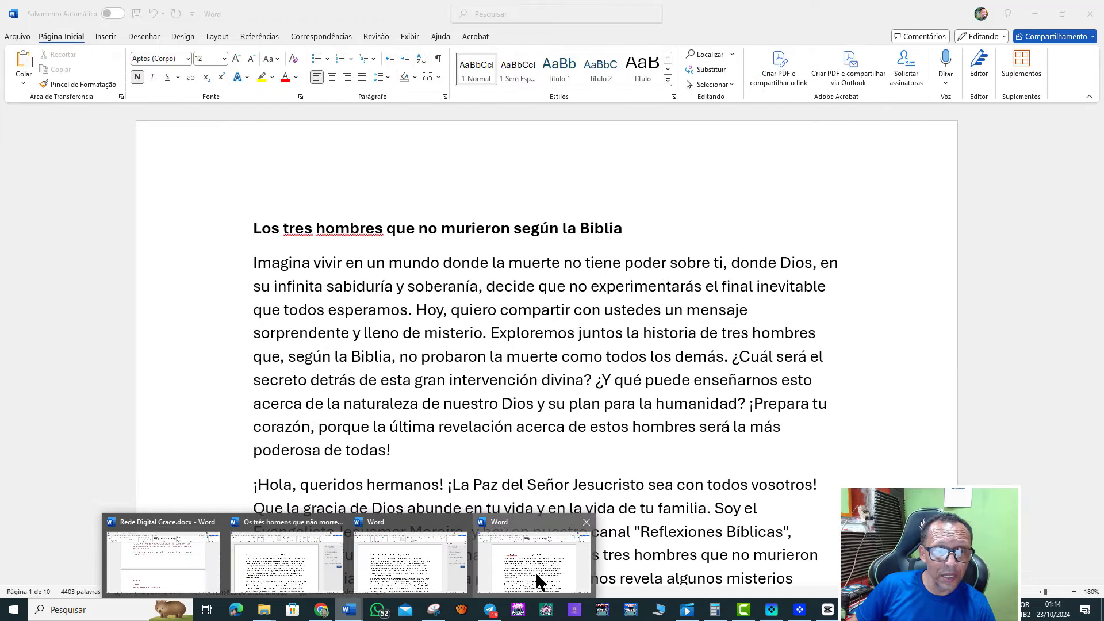
{"action": "left_click", "coordinate": [536, 572]}
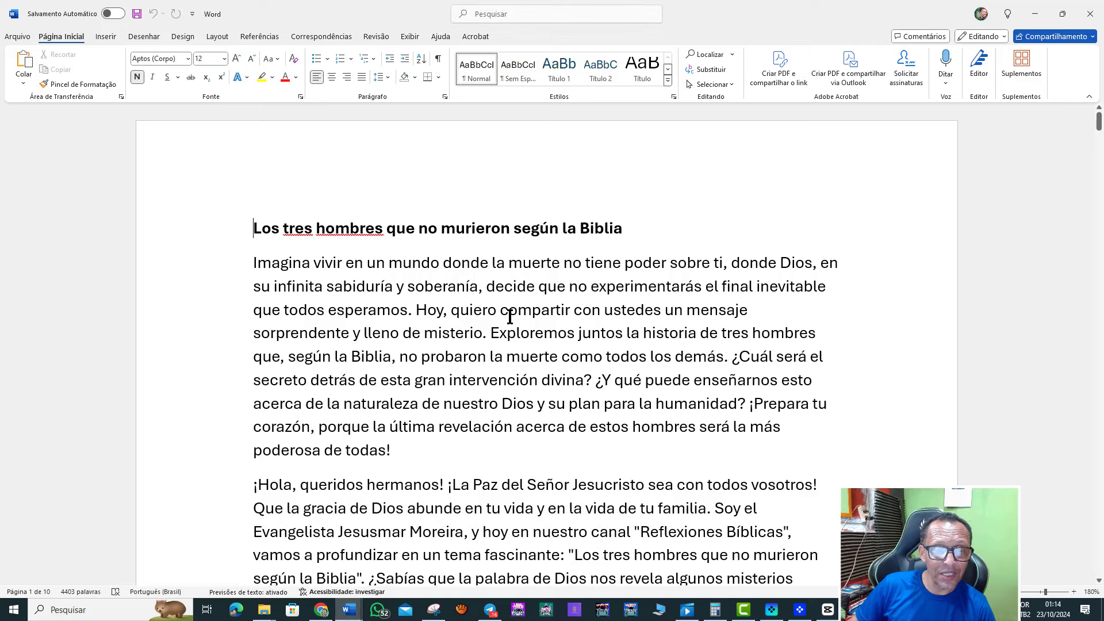
{"action": "left_click", "coordinate": [139, 12]}
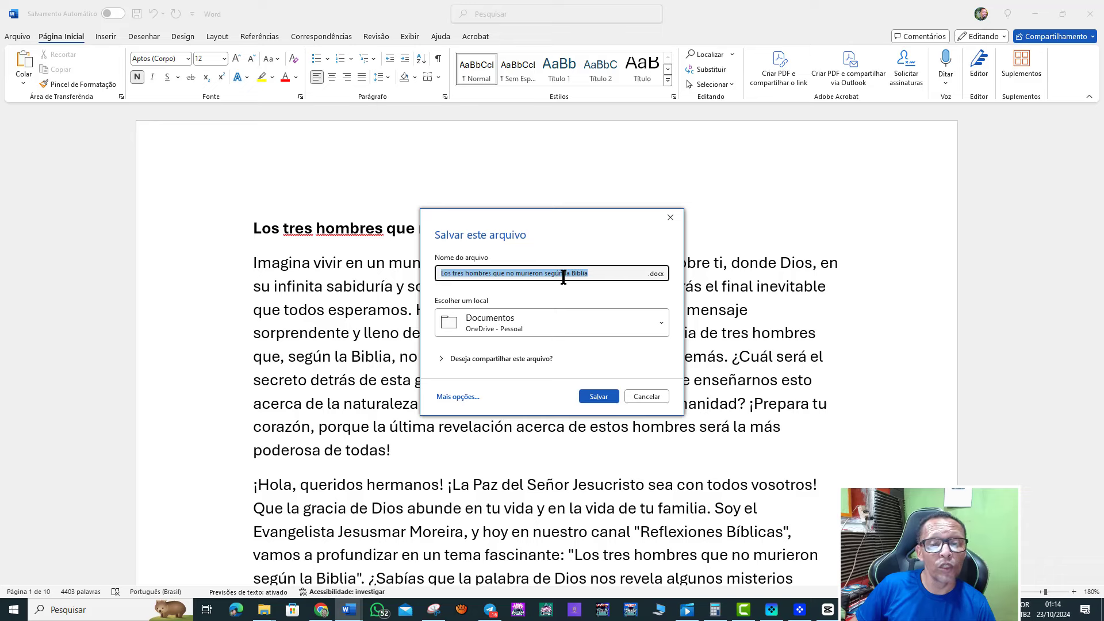
{"action": "left_click", "coordinate": [604, 399]}
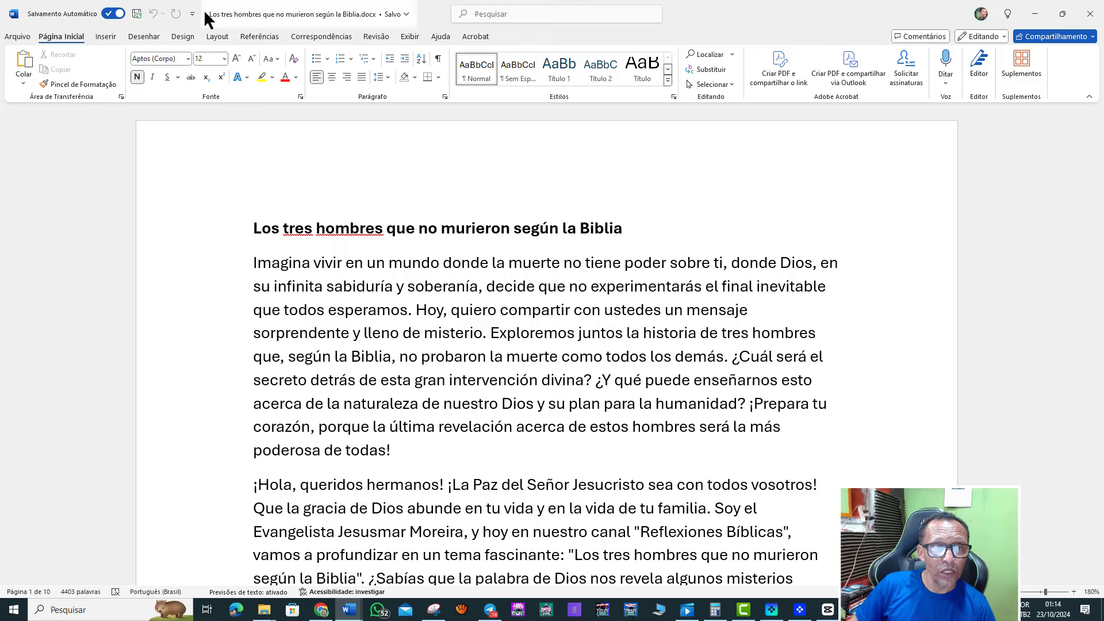
{"action": "mouse_move", "coordinate": [304, 13]}
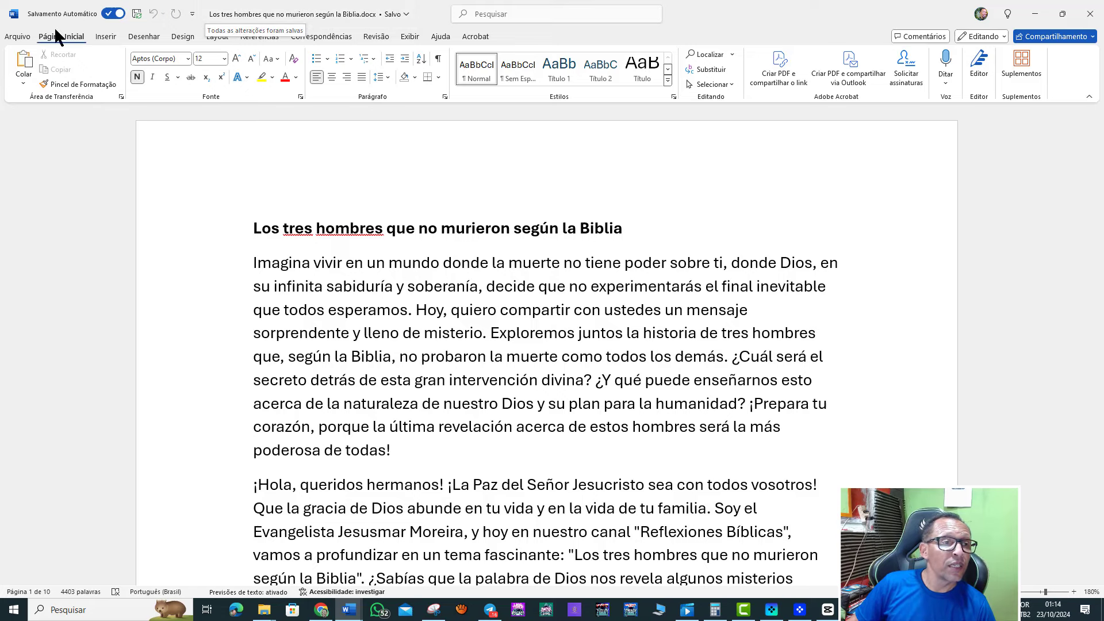
{"action": "left_click", "coordinate": [17, 37]}
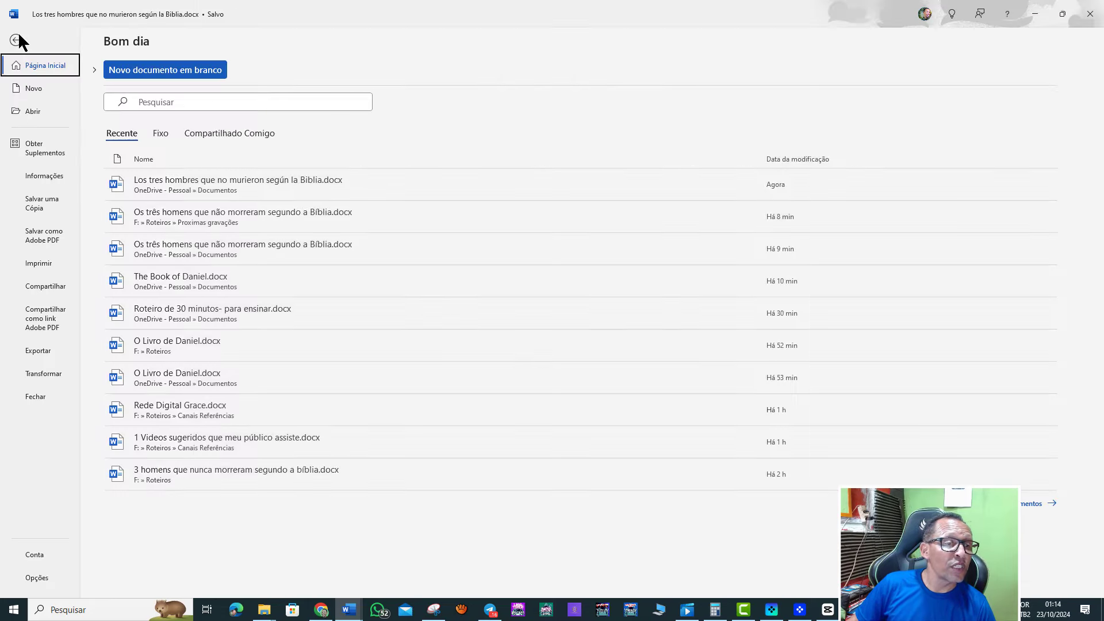
Save a copy of the Spanish translation into F: > Roteiros > Proximas gravações
{"action": "left_click", "coordinate": [42, 204]}
{"action": "double_click", "coordinate": [140, 226]}
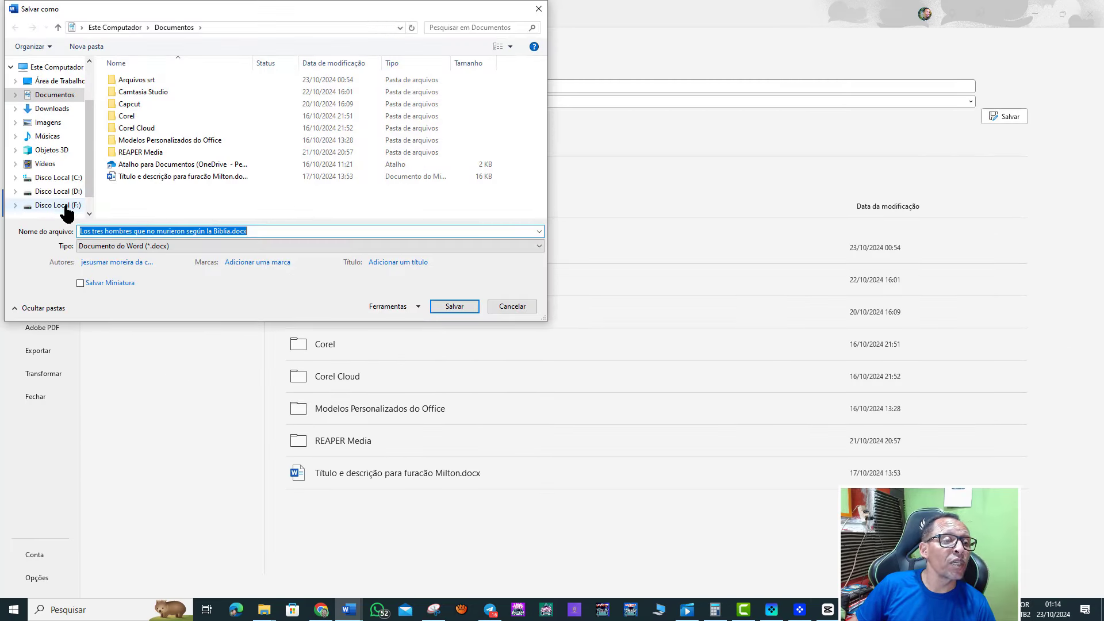
{"action": "left_click", "coordinate": [64, 206]}
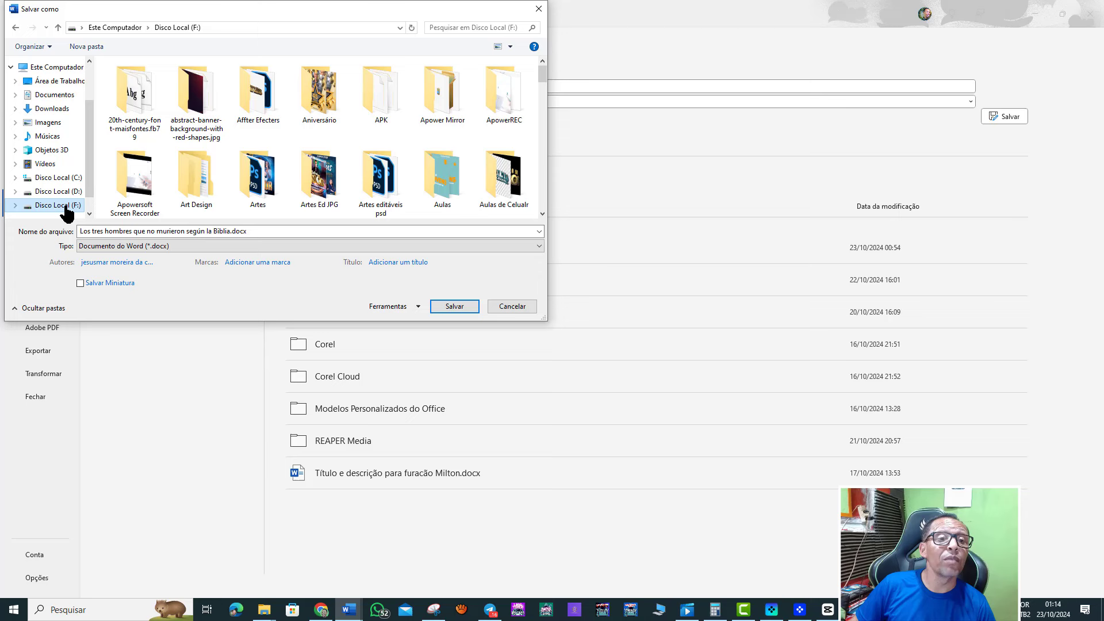
{"action": "left_click", "coordinate": [511, 28]}
{"action": "type", "text": "roteiro"}
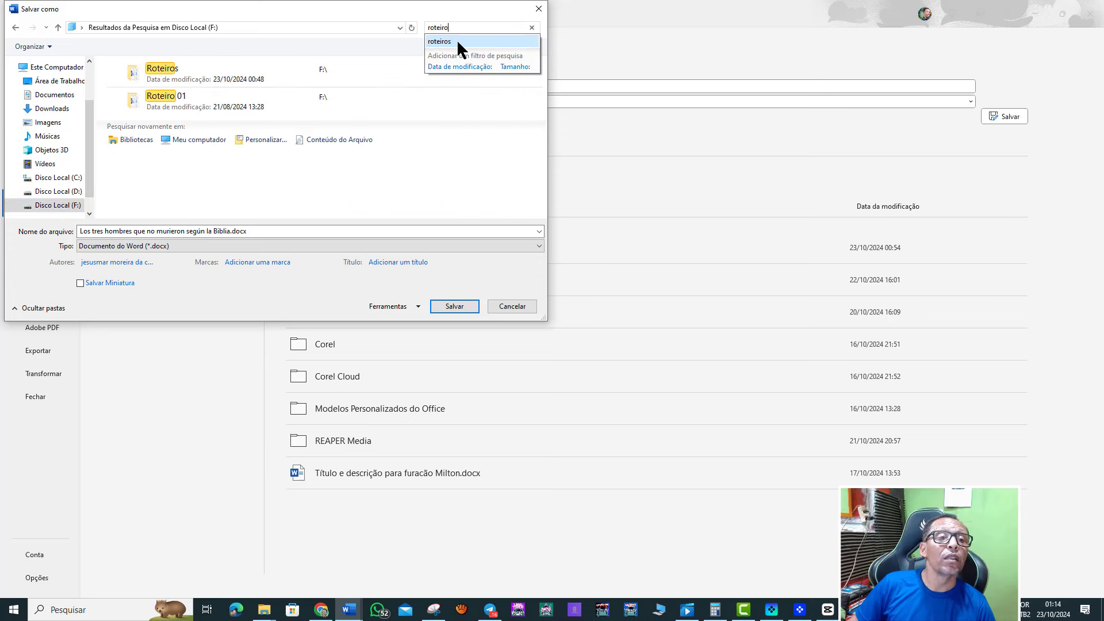
{"action": "left_click", "coordinate": [177, 72]}
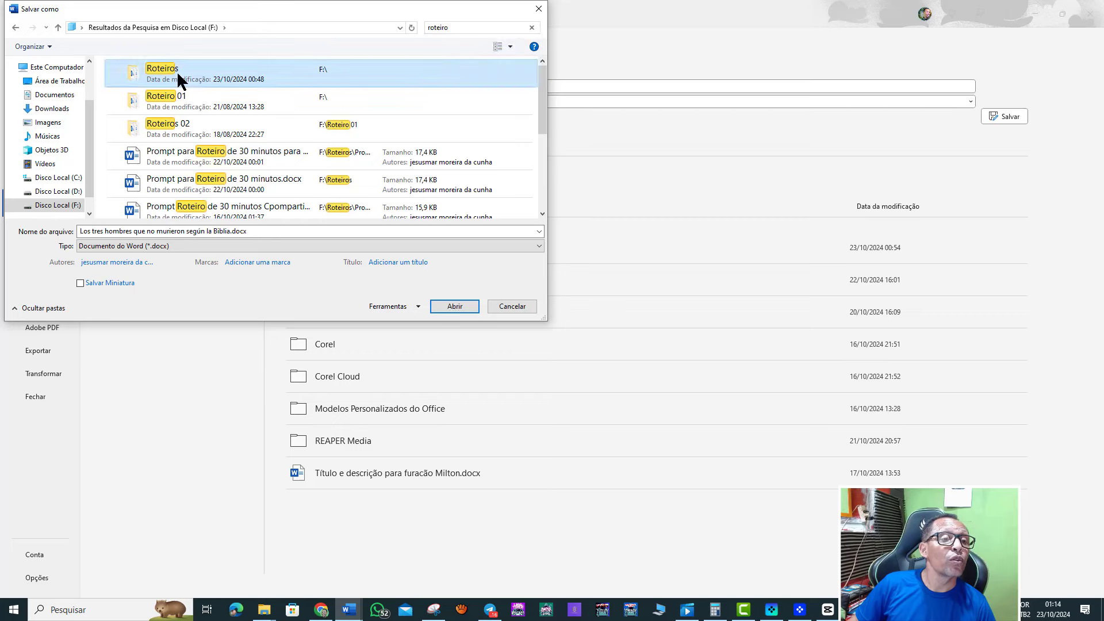
{"action": "double_click", "coordinate": [177, 71]}
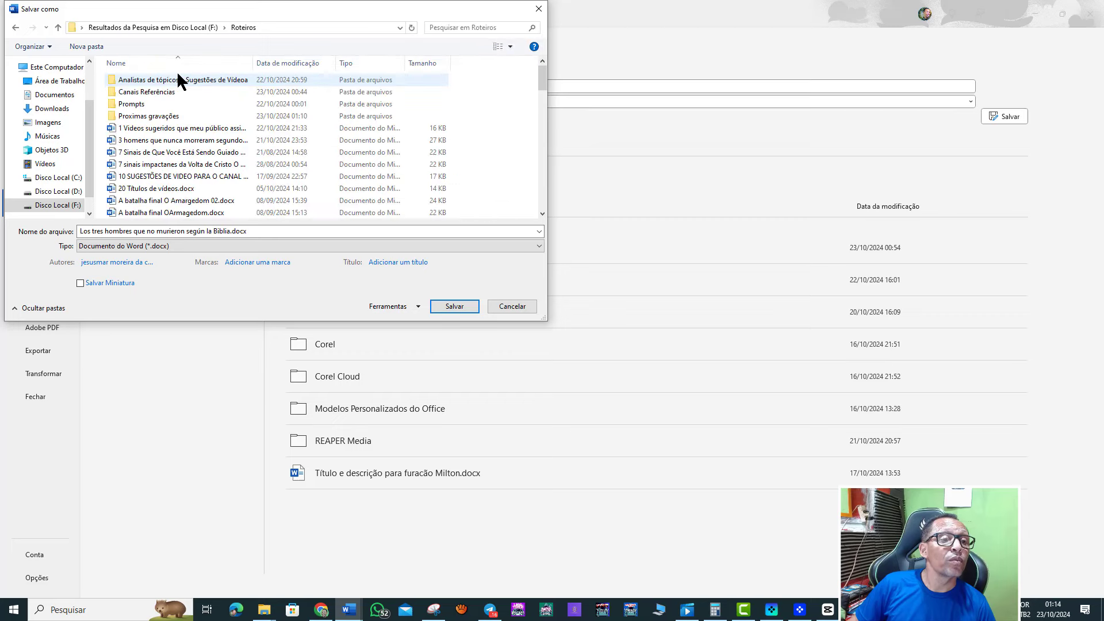
{"action": "double_click", "coordinate": [153, 116]}
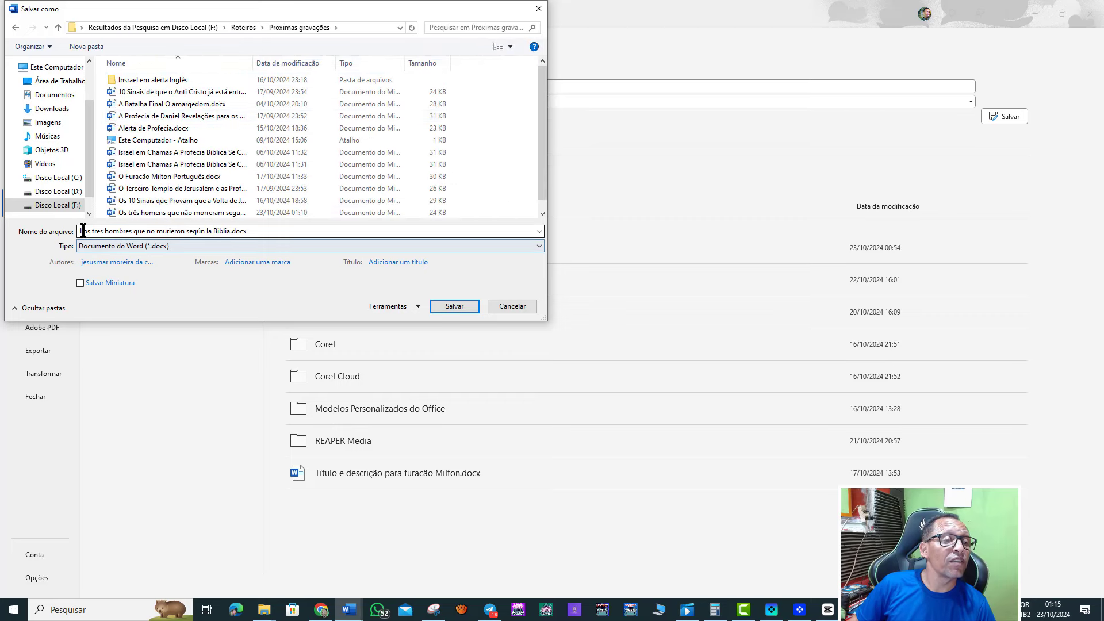
{"action": "left_click", "coordinate": [450, 307]}
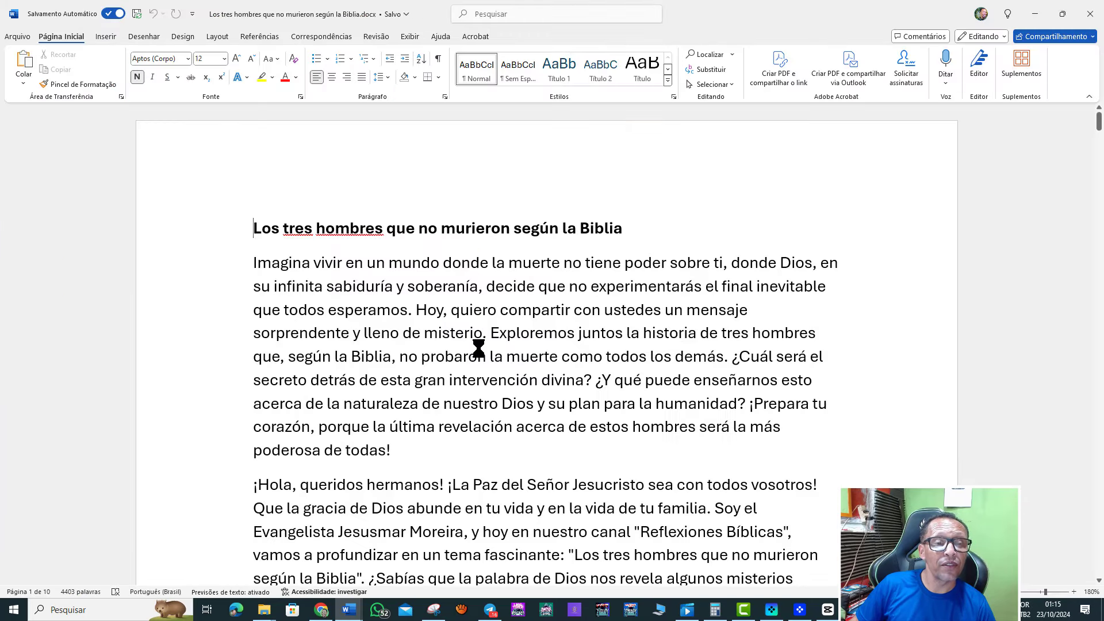
Close the Spanish copy and bring up the full save-as options for the English translation
{"action": "left_click", "coordinate": [1090, 18]}
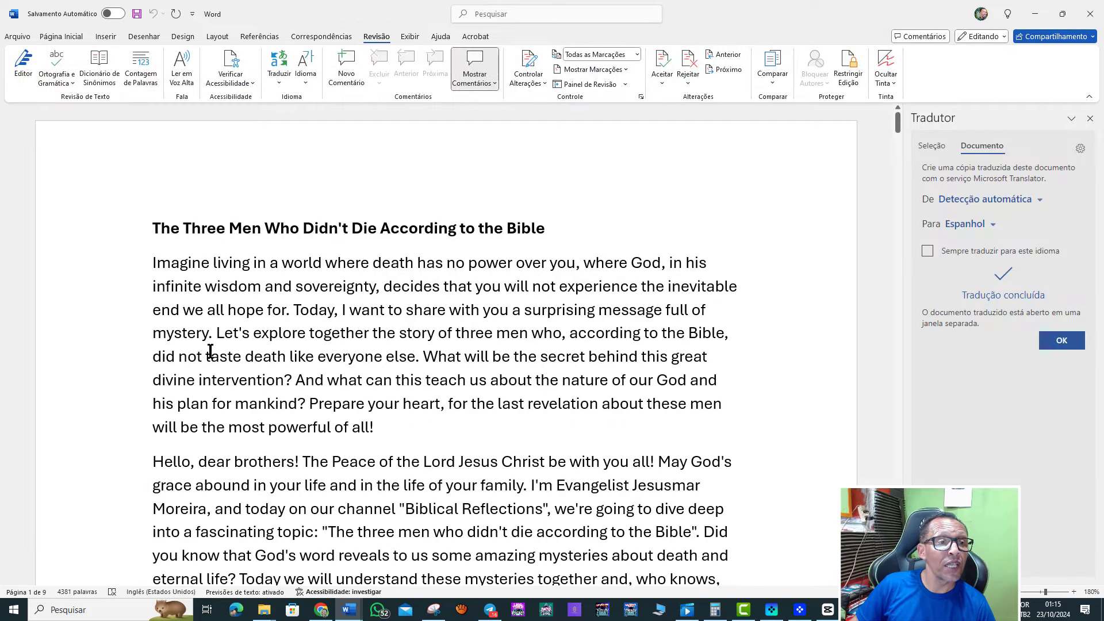
{"action": "left_click", "coordinate": [136, 14]}
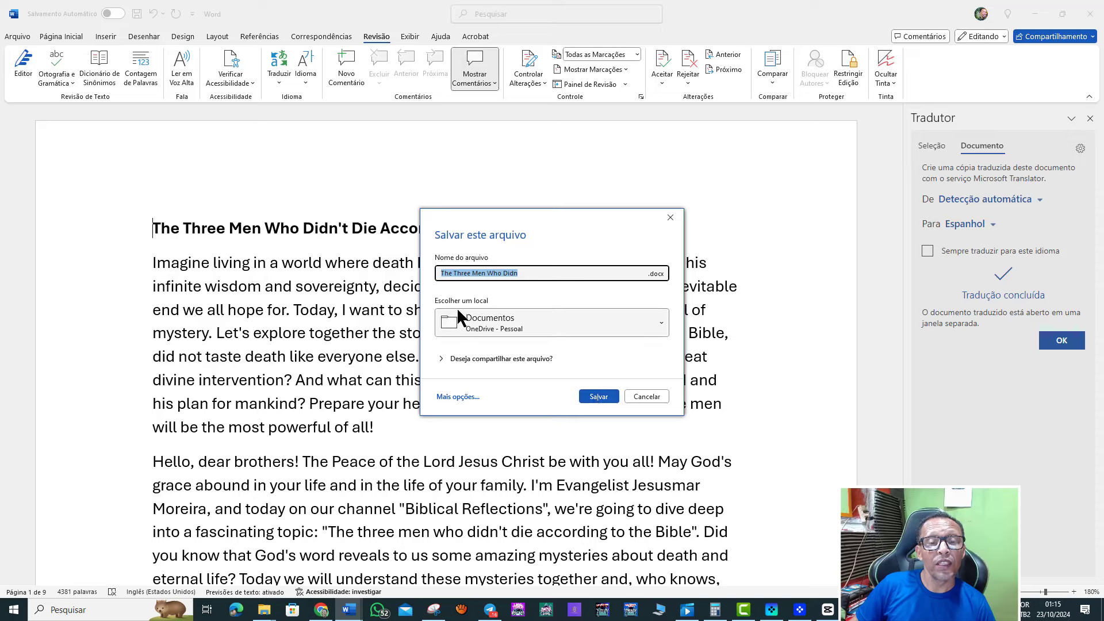
{"action": "left_click", "coordinate": [473, 323]}
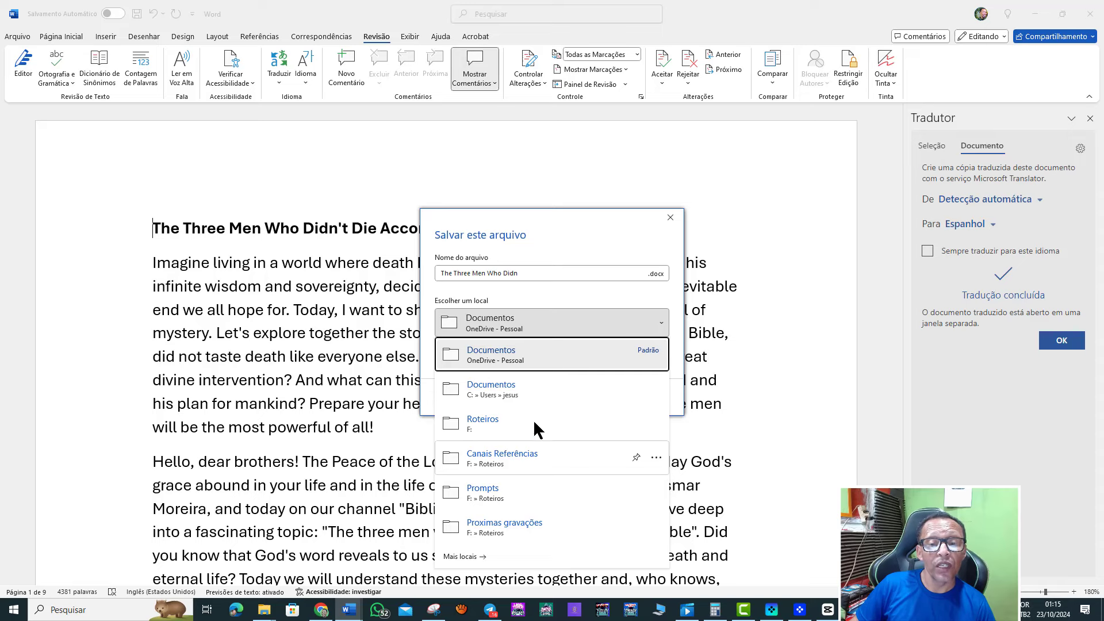
{"action": "left_click", "coordinate": [503, 352]}
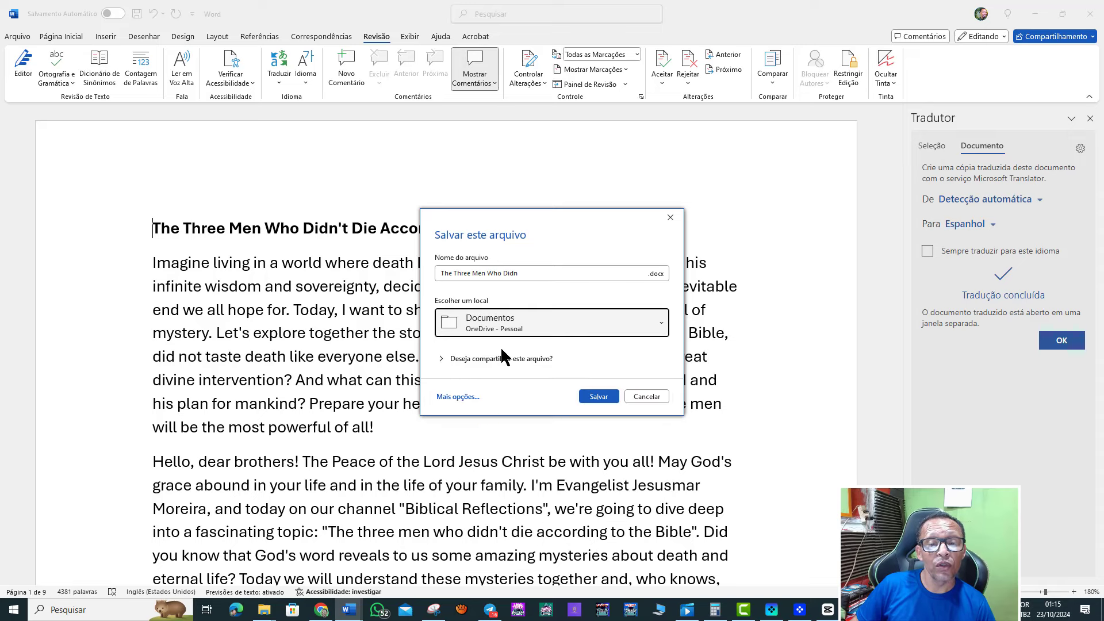
{"action": "left_click", "coordinate": [483, 322]}
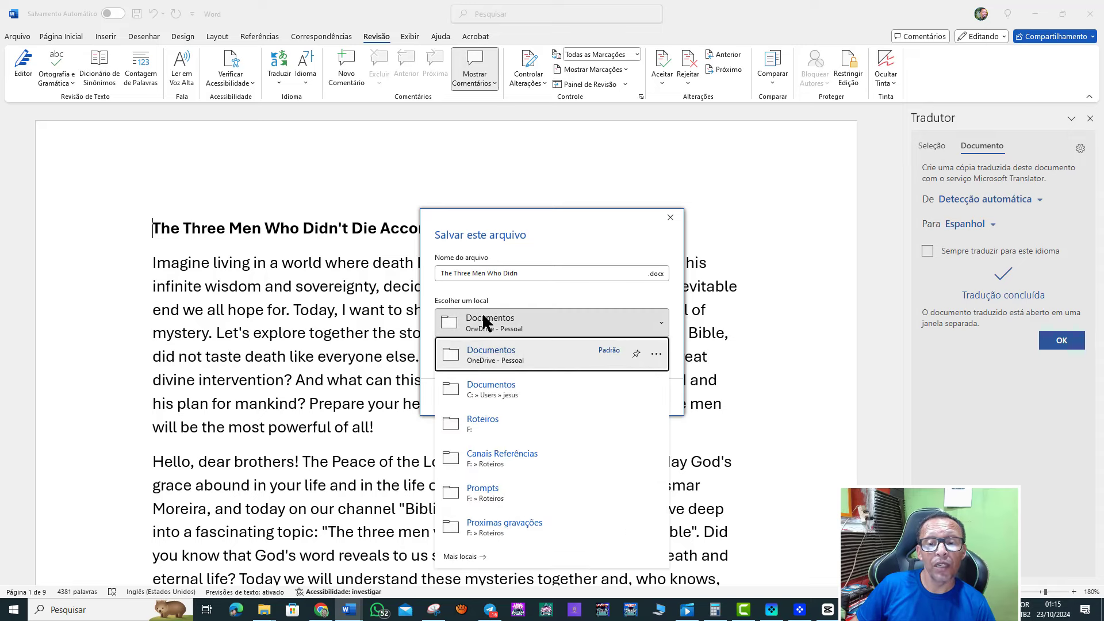
{"action": "left_click", "coordinate": [485, 317]}
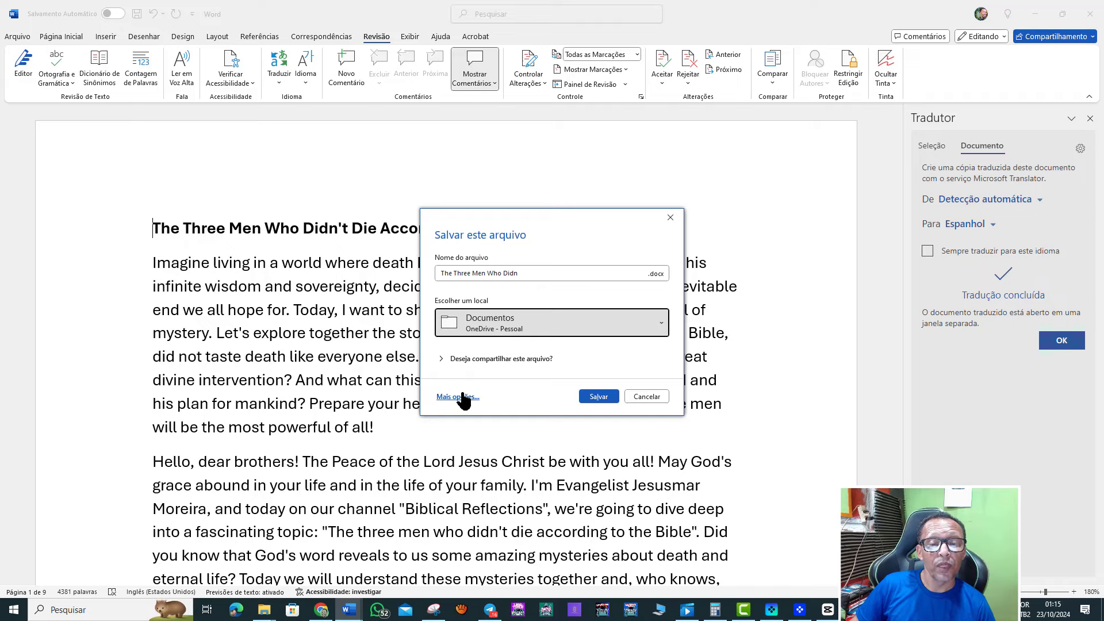
{"action": "left_click", "coordinate": [462, 396]}
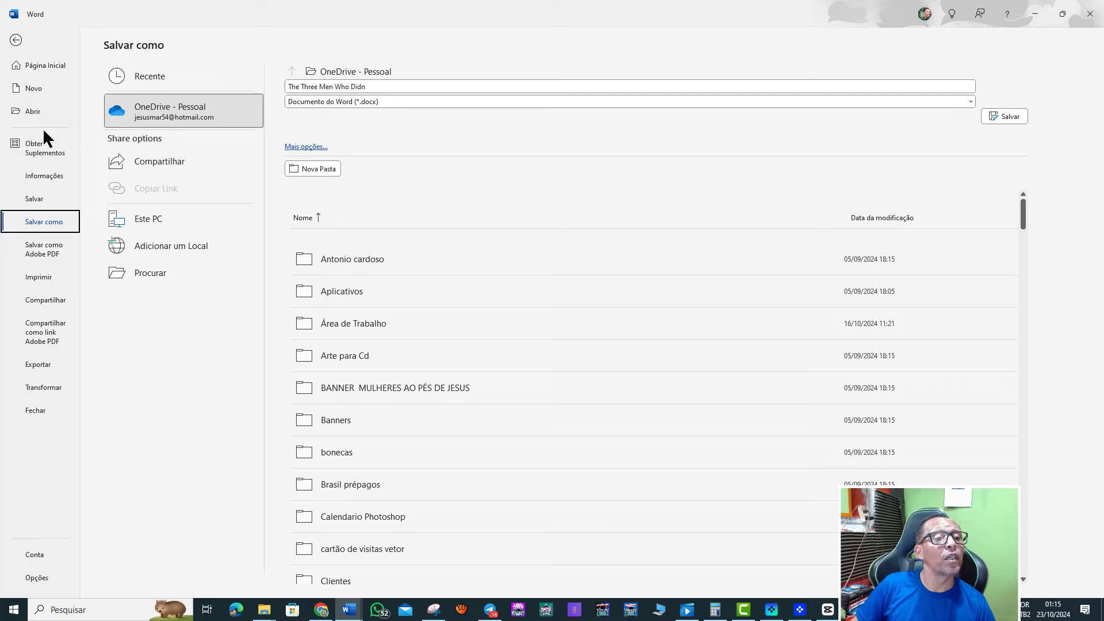
Save the English translation as 'The Three Men Who Didn.docx' in F: > Roteiros > Proximas gravações
{"action": "left_click", "coordinate": [150, 222]}
{"action": "left_click", "coordinate": [149, 220]}
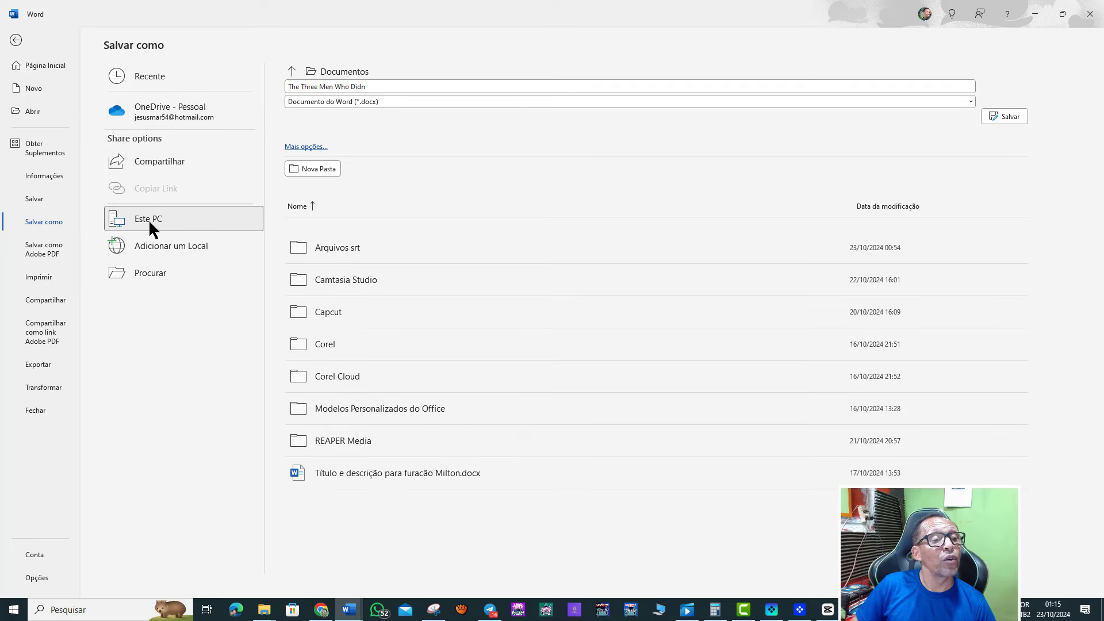
{"action": "left_click", "coordinate": [76, 208]}
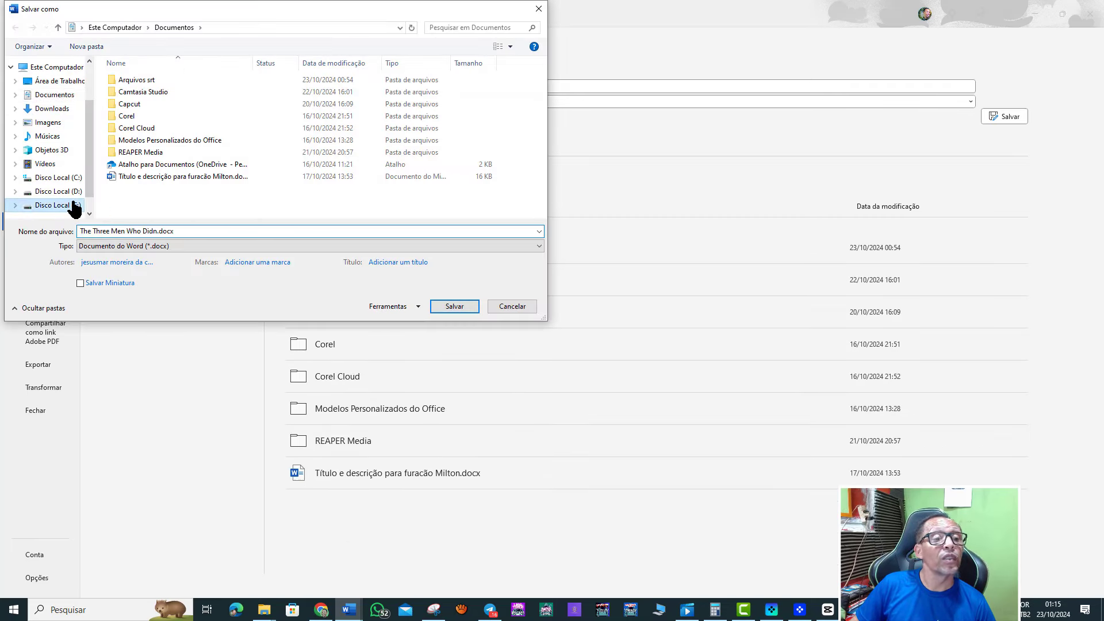
{"action": "left_click", "coordinate": [491, 27]}
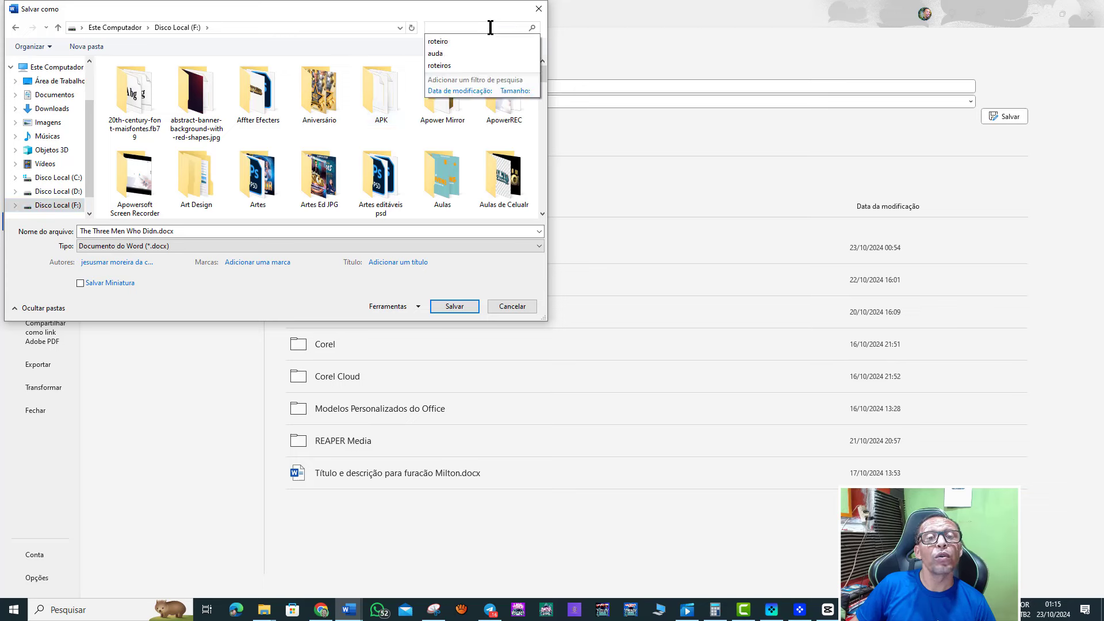
{"action": "left_click", "coordinate": [457, 41]}
{"action": "left_click", "coordinate": [213, 81]}
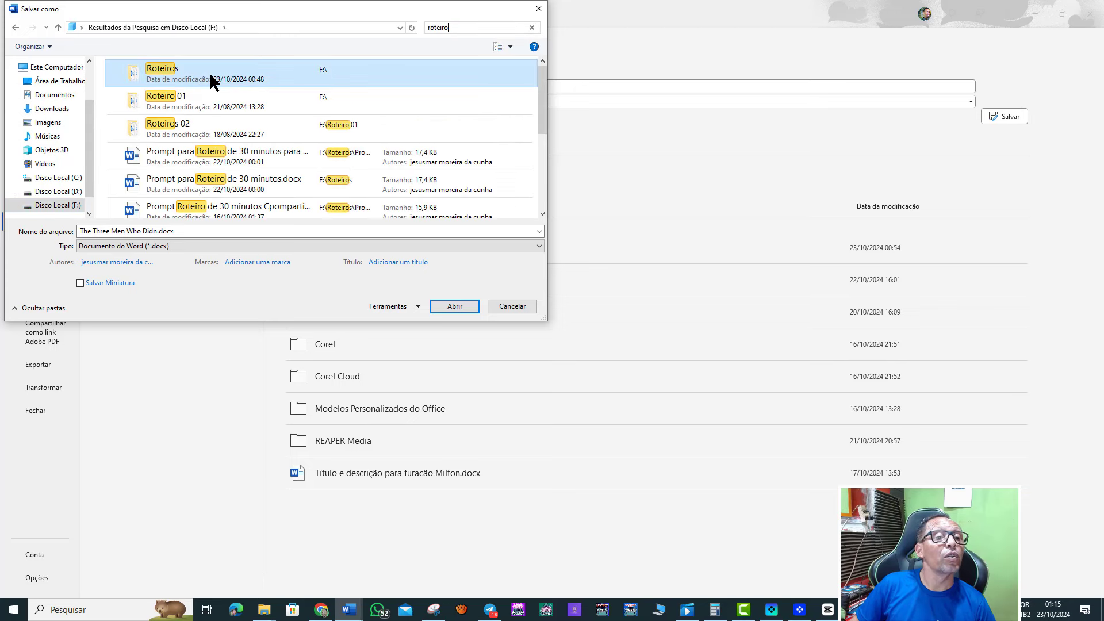
{"action": "double_click", "coordinate": [213, 80]}
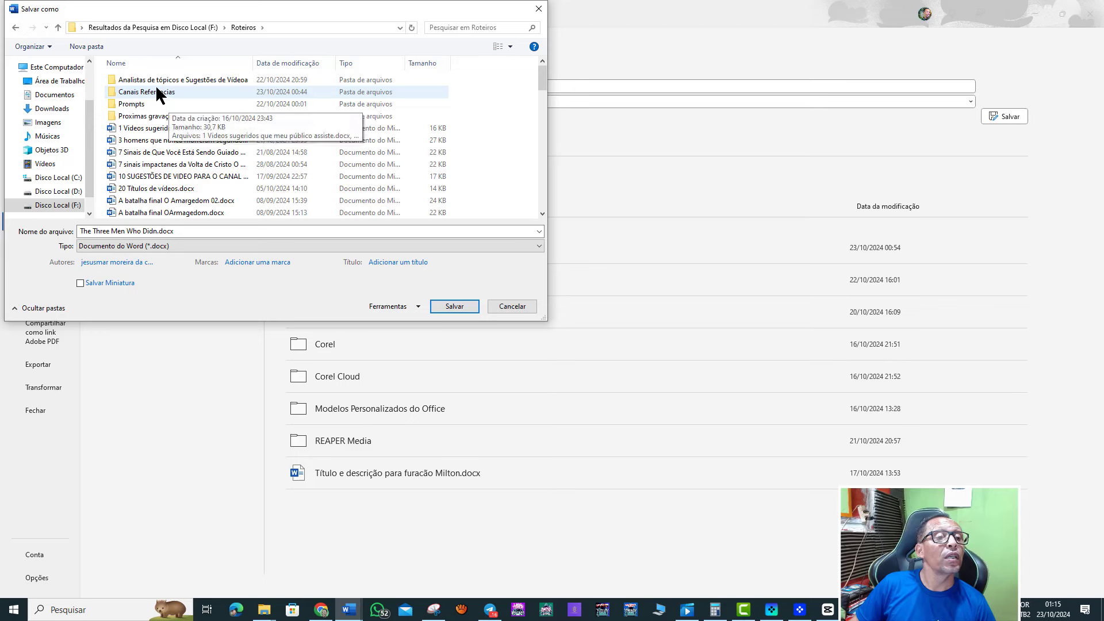
{"action": "double_click", "coordinate": [159, 117]}
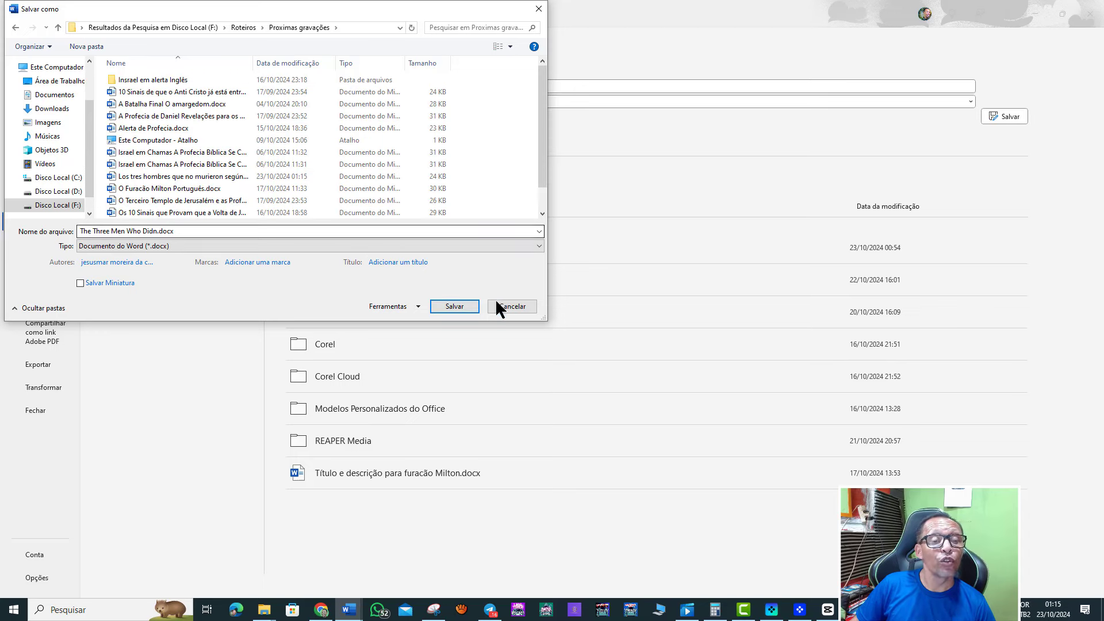
{"action": "left_click", "coordinate": [460, 306]}
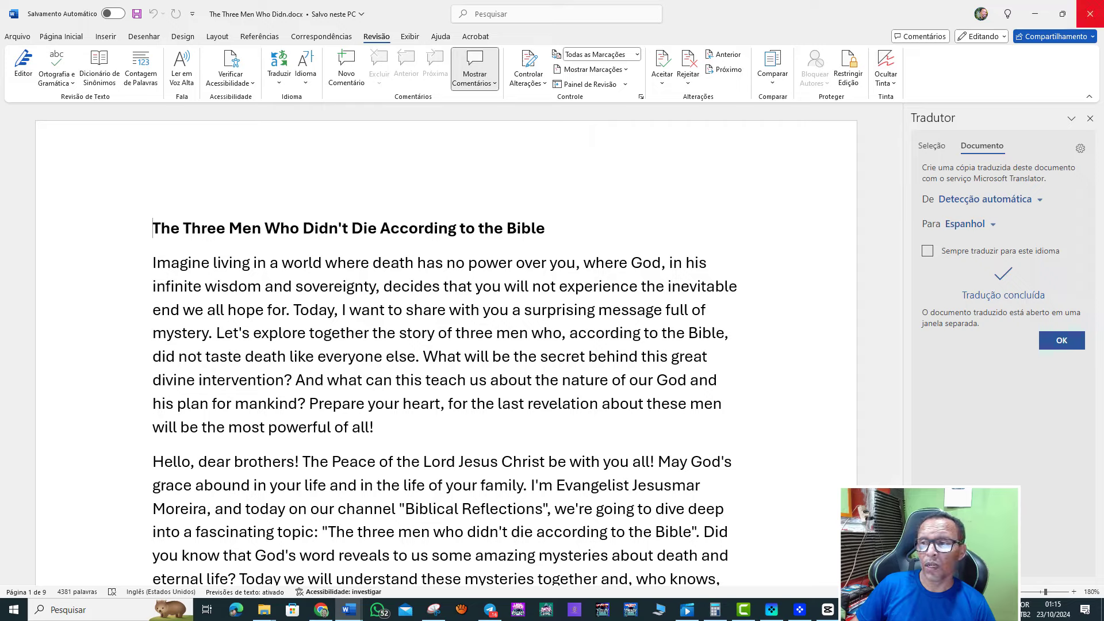
Close the English translation and dismiss the Portuguese original's save prompt, keeping it open unsaved
{"action": "left_click", "coordinate": [1090, 16]}
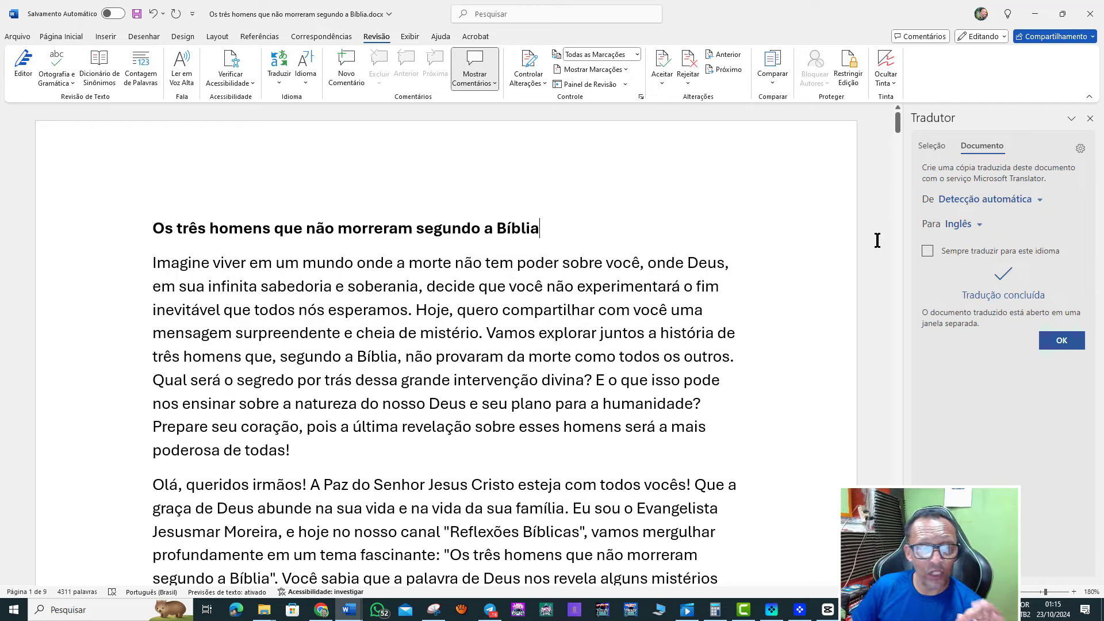
{"action": "left_click", "coordinate": [1092, 16]}
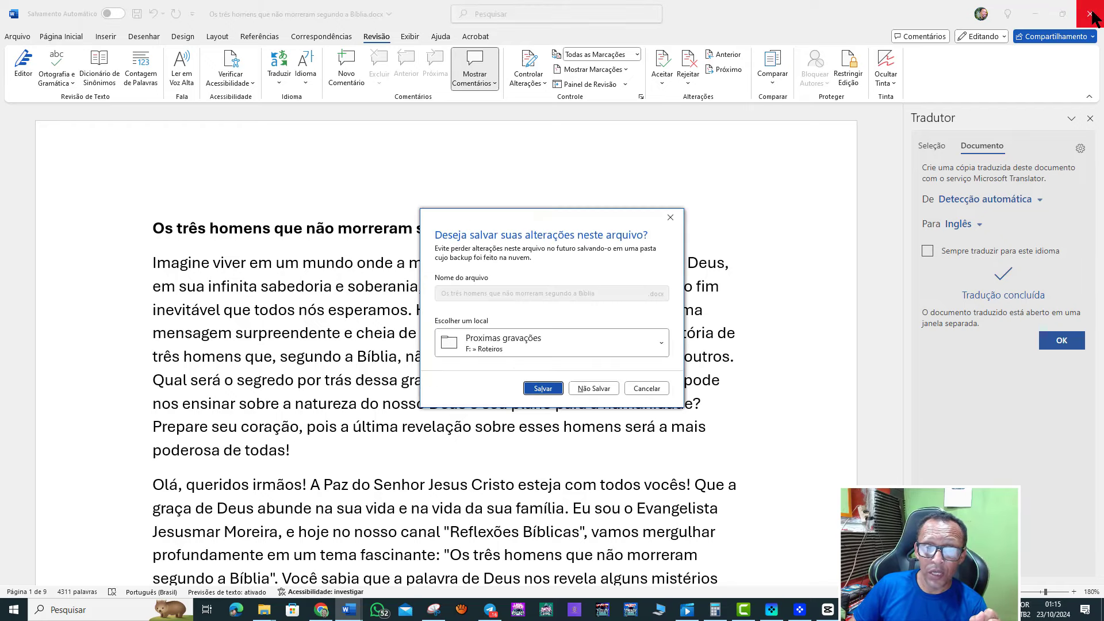
{"action": "left_click", "coordinate": [670, 217]}
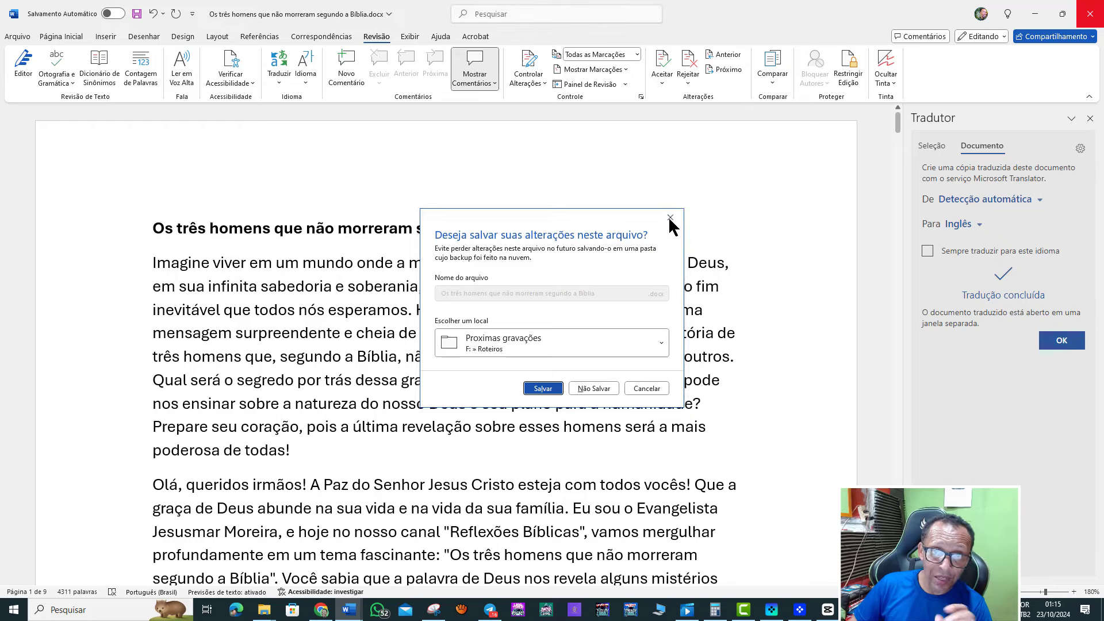